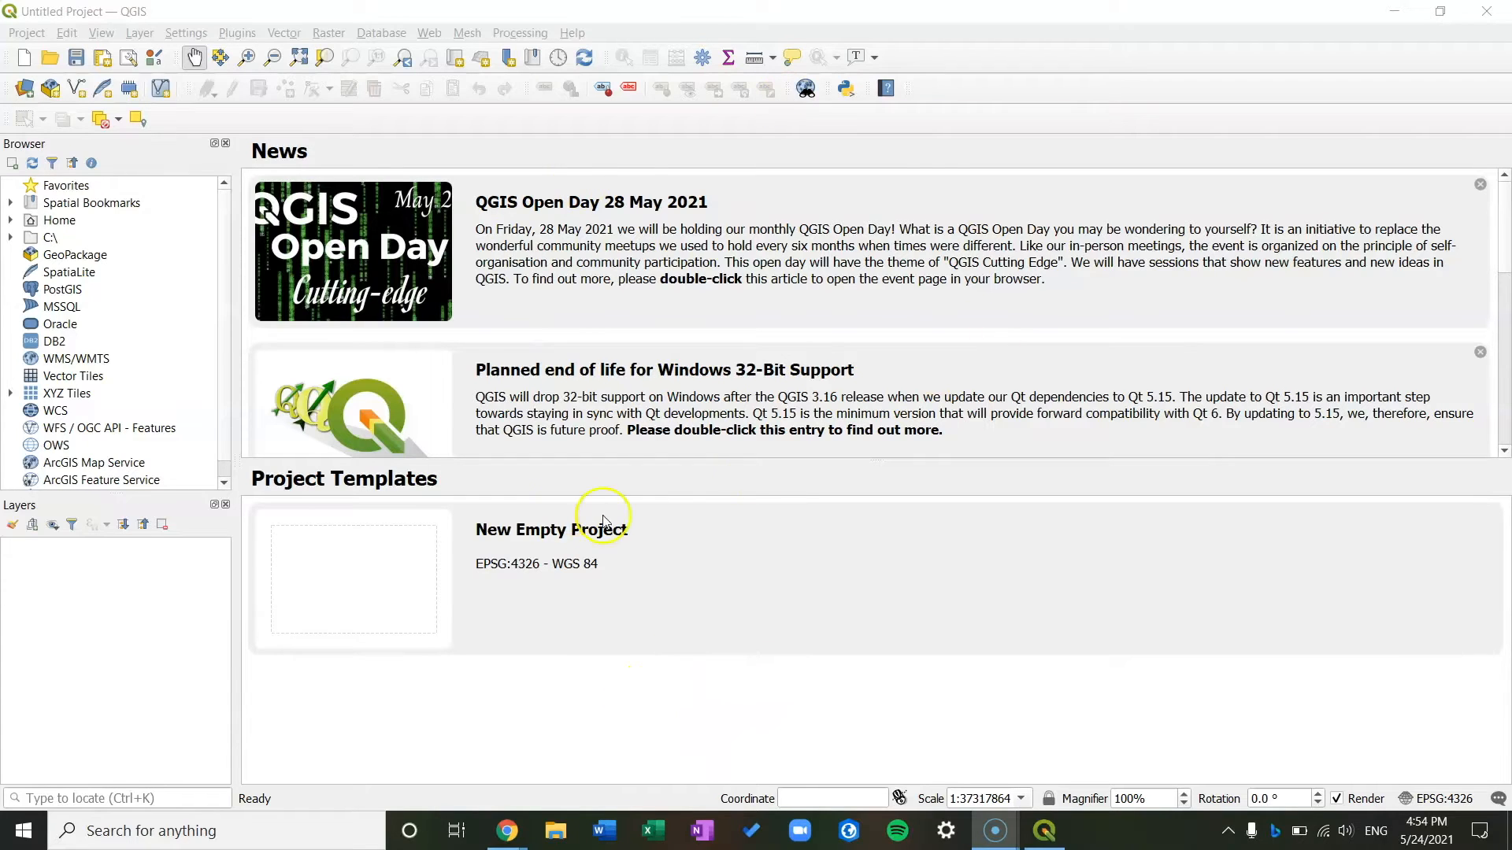
Switch to File Explorer and open the Lab2 folder inside Documents > Geo2812.
{"action": "left_click", "coordinate": [560, 831]}
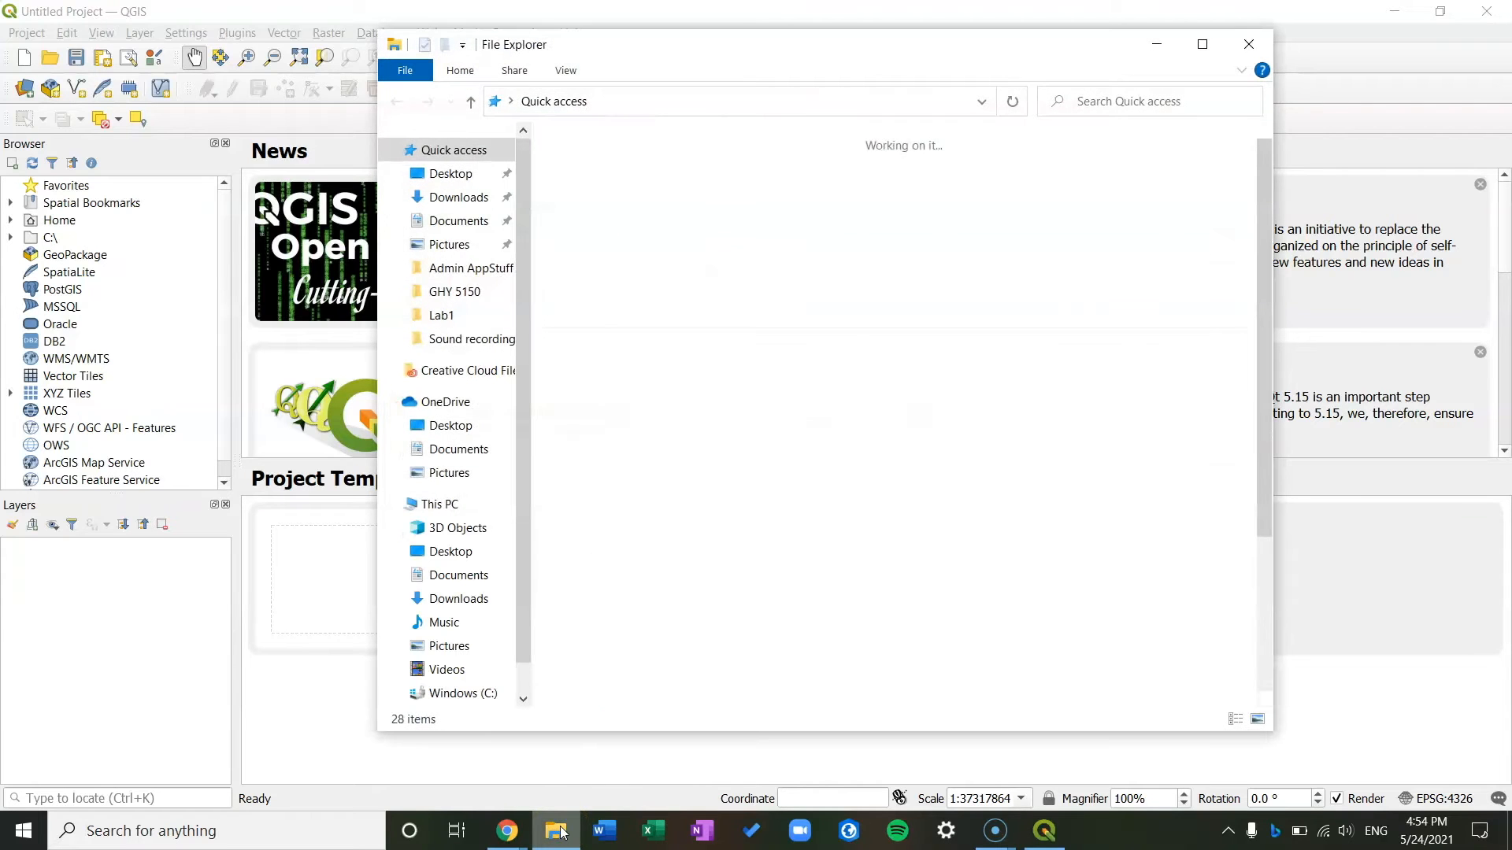
{"action": "left_click", "coordinate": [445, 221]}
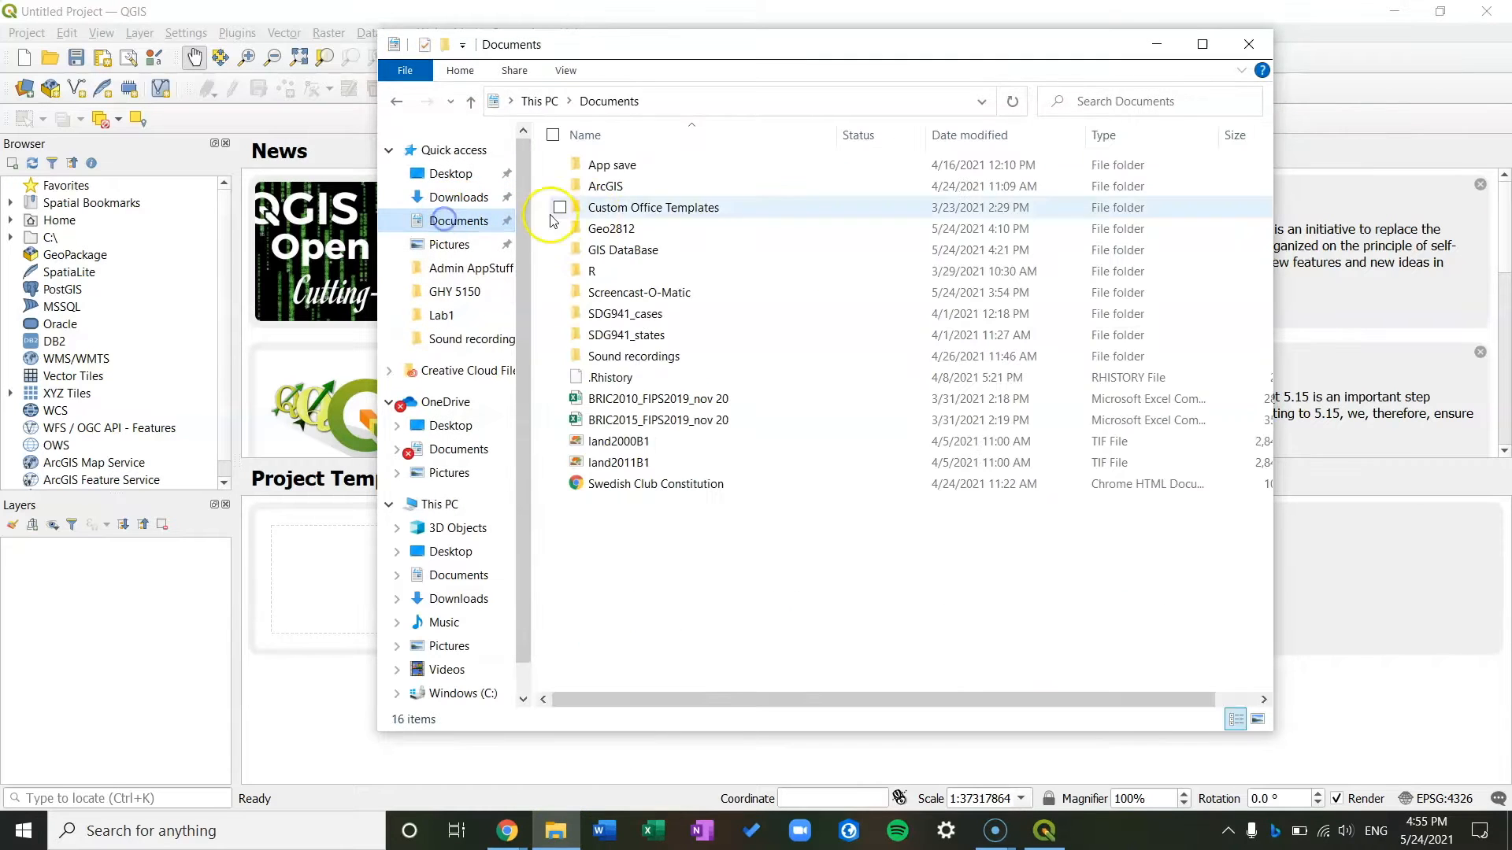
{"action": "left_click", "coordinate": [632, 230]}
{"action": "double_click", "coordinate": [632, 230]}
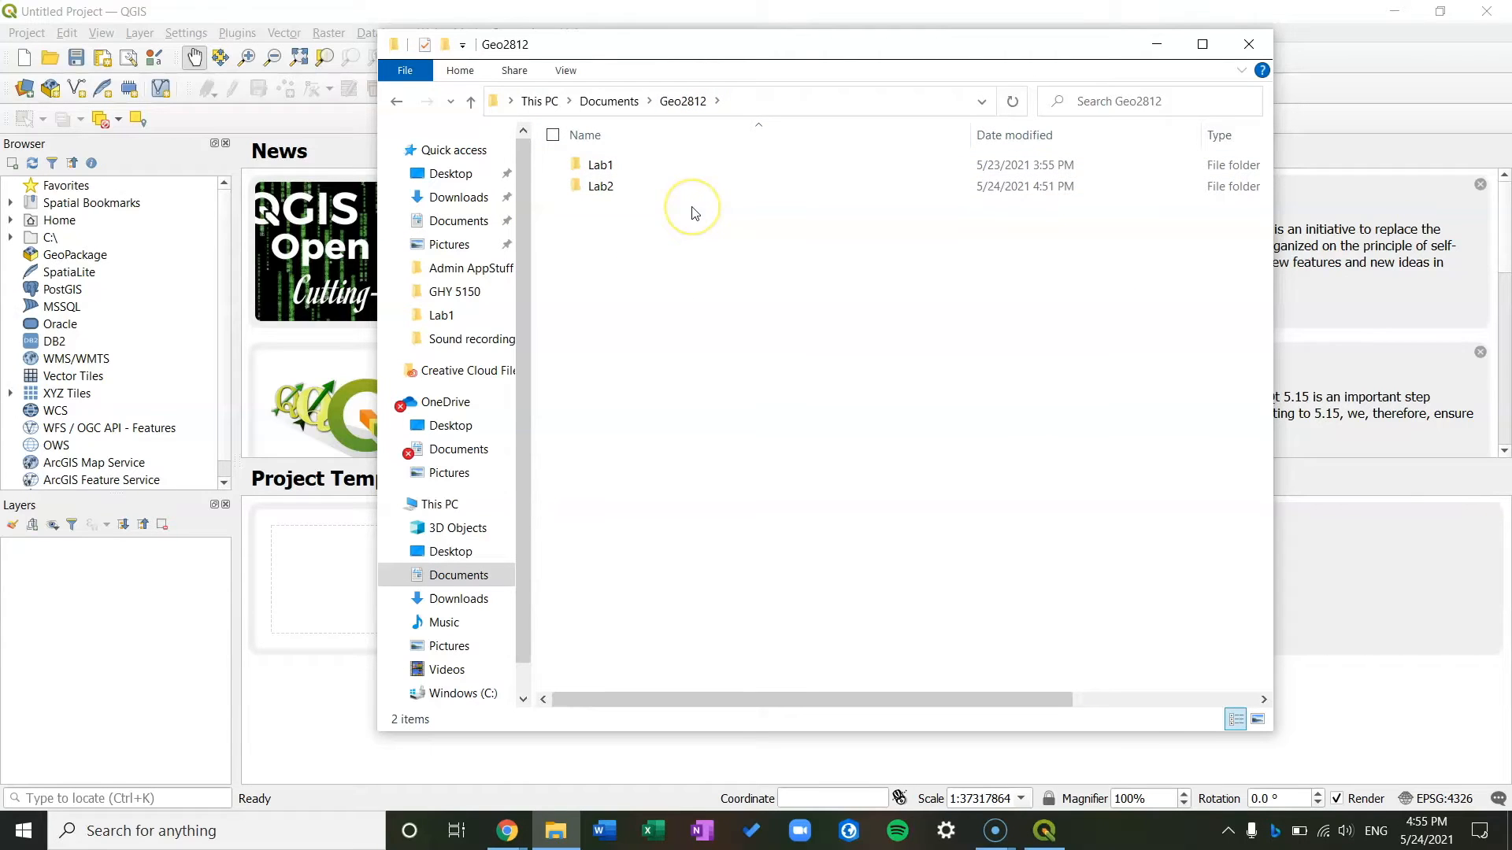
{"action": "double_click", "coordinate": [639, 189]}
{"action": "left_click", "coordinate": [620, 237]}
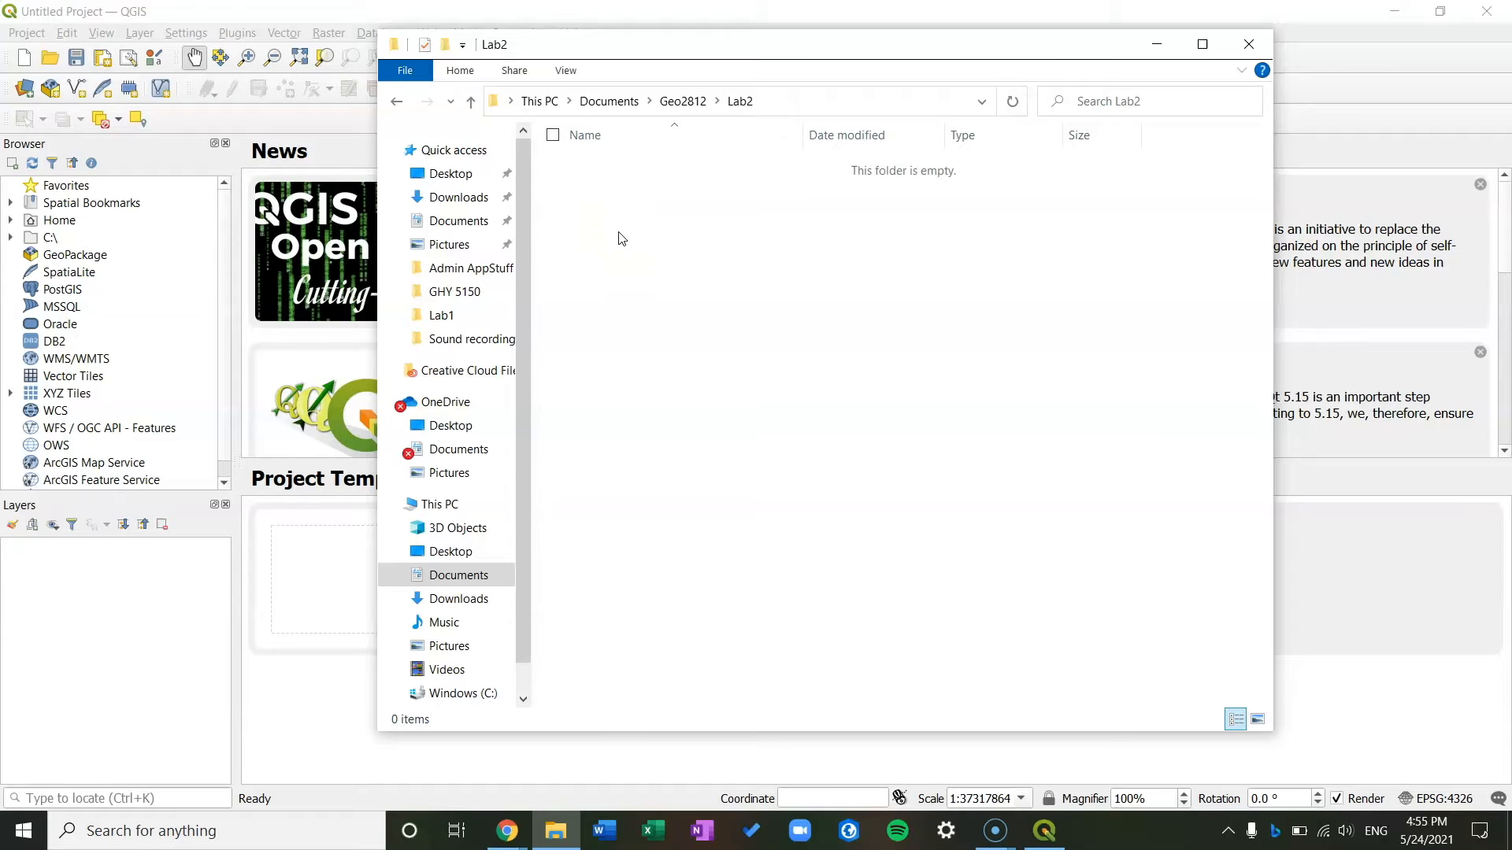
Create a new folder named Data inside the Lab2 folder.
{"action": "left_click", "coordinate": [446, 48]}
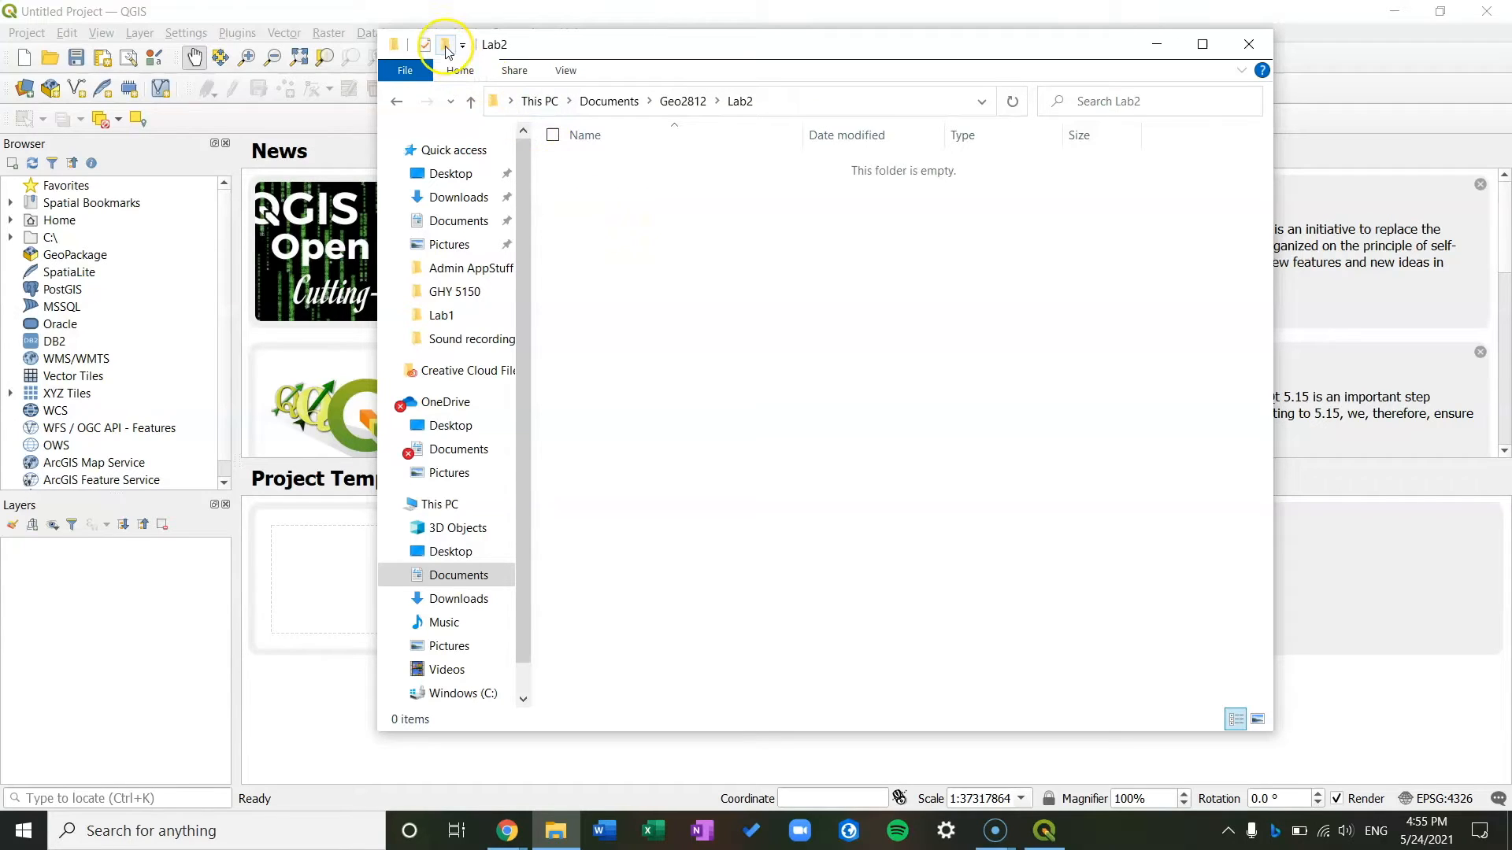
{"action": "right_click", "coordinate": [610, 190]}
{"action": "mouse_move", "coordinate": [523, 430]}
{"action": "left_click", "coordinate": [639, 429]}
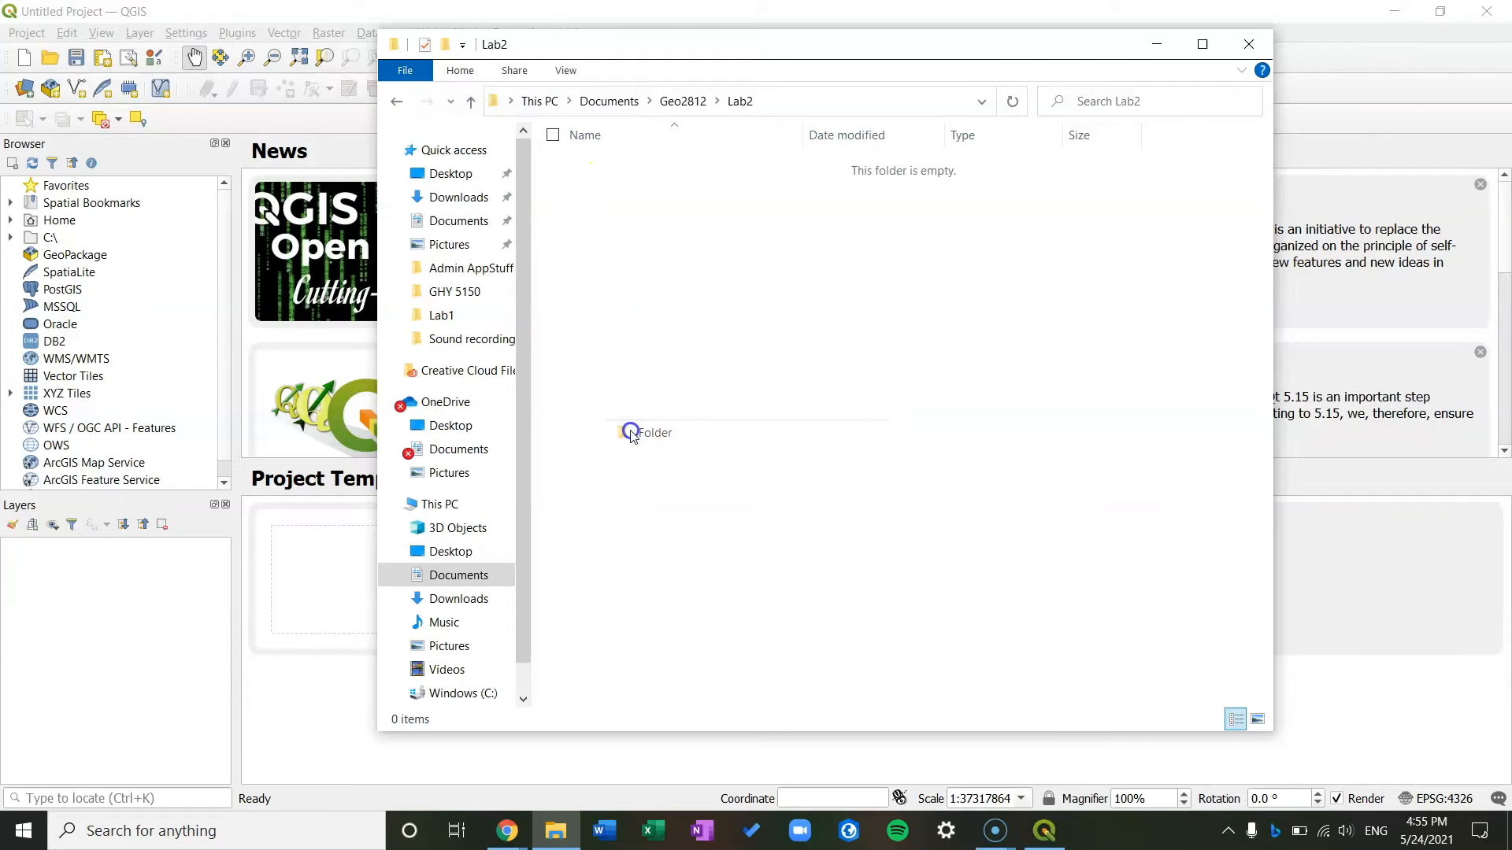
{"action": "type", "text": "Data"}
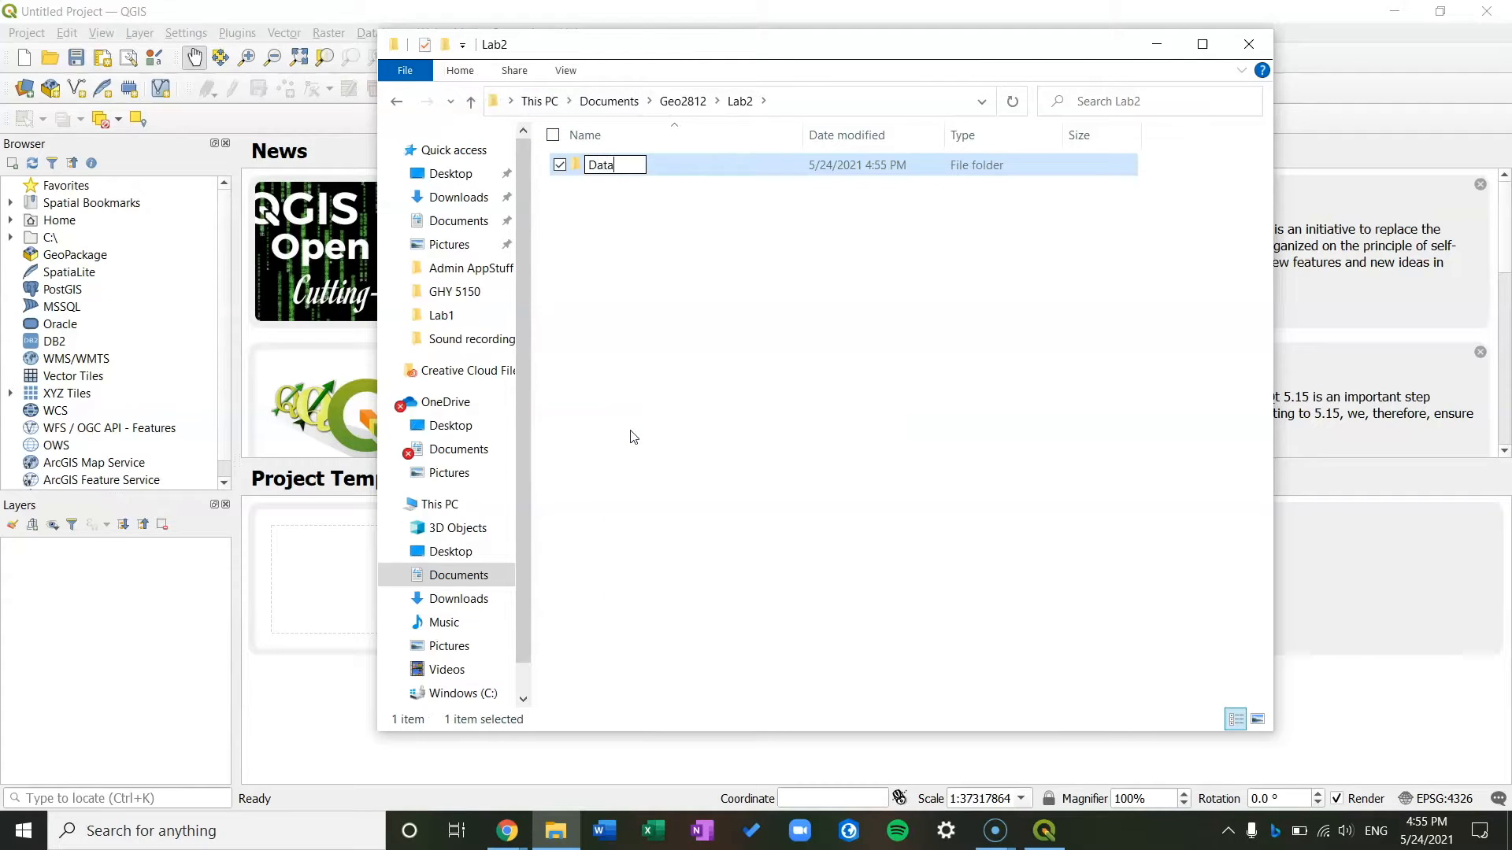
{"action": "key", "text": "Return"}
{"action": "left_click", "coordinate": [631, 437]}
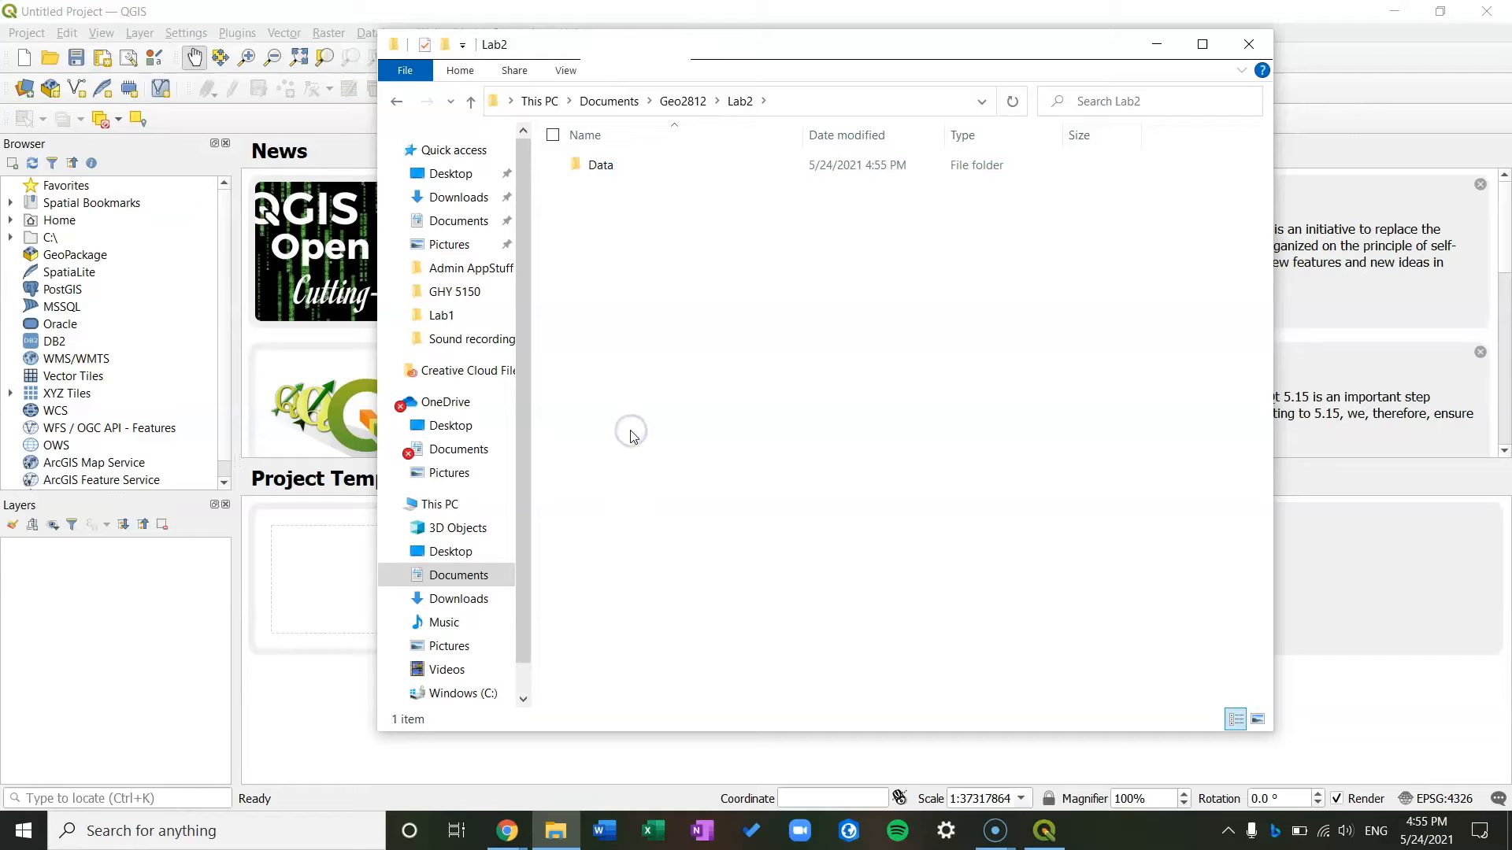
{"action": "left_click", "coordinate": [626, 224]}
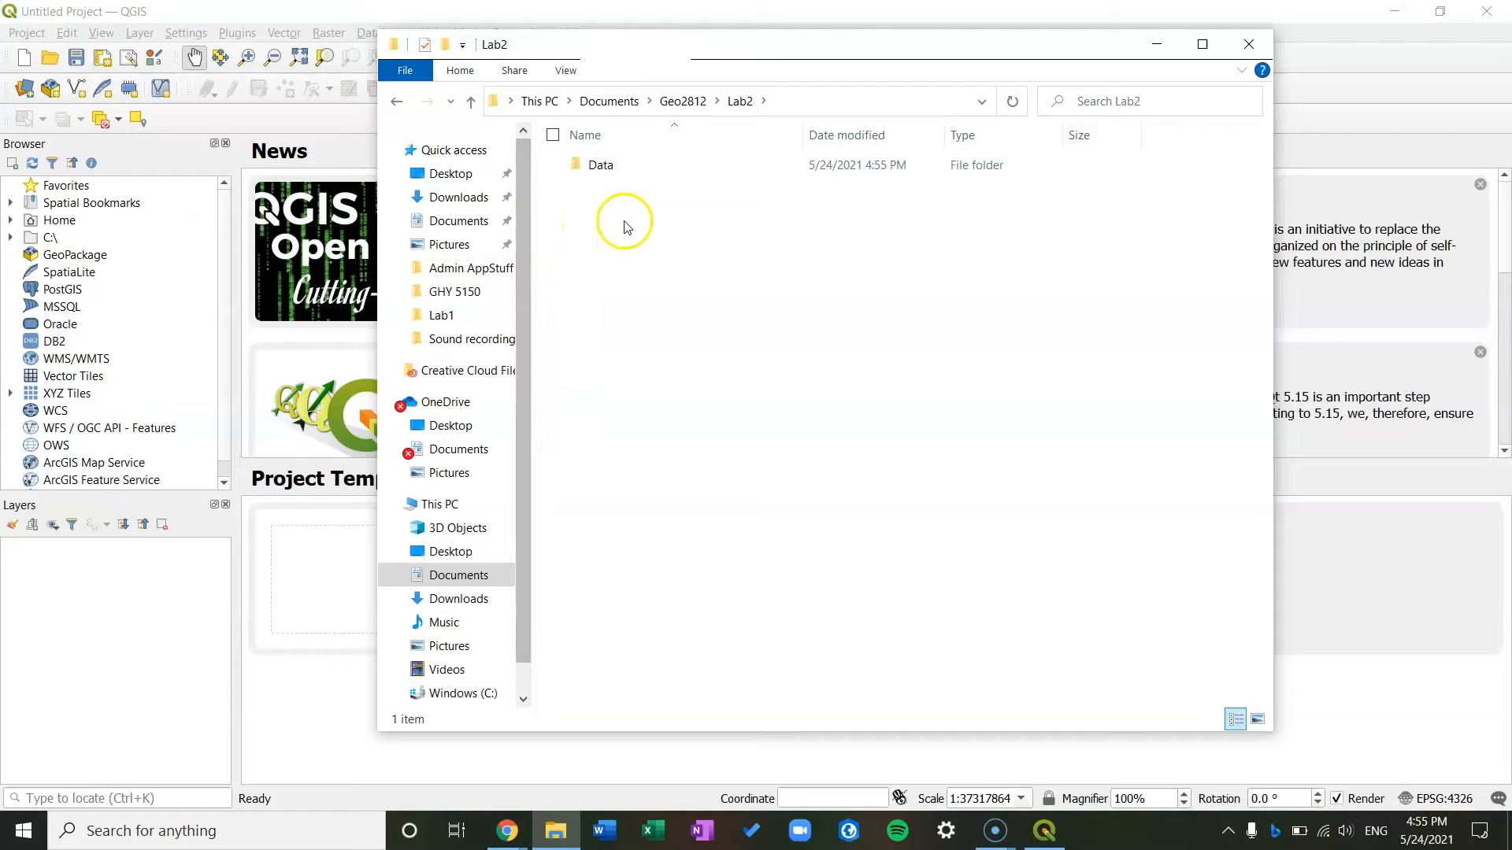
Extract the Lab2 zip archive from Downloads into the Documents > Geo2812 > Lab2 folder.
{"action": "left_click", "coordinate": [461, 203]}
{"action": "right_click", "coordinate": [640, 191]}
{"action": "left_click", "coordinate": [640, 190]}
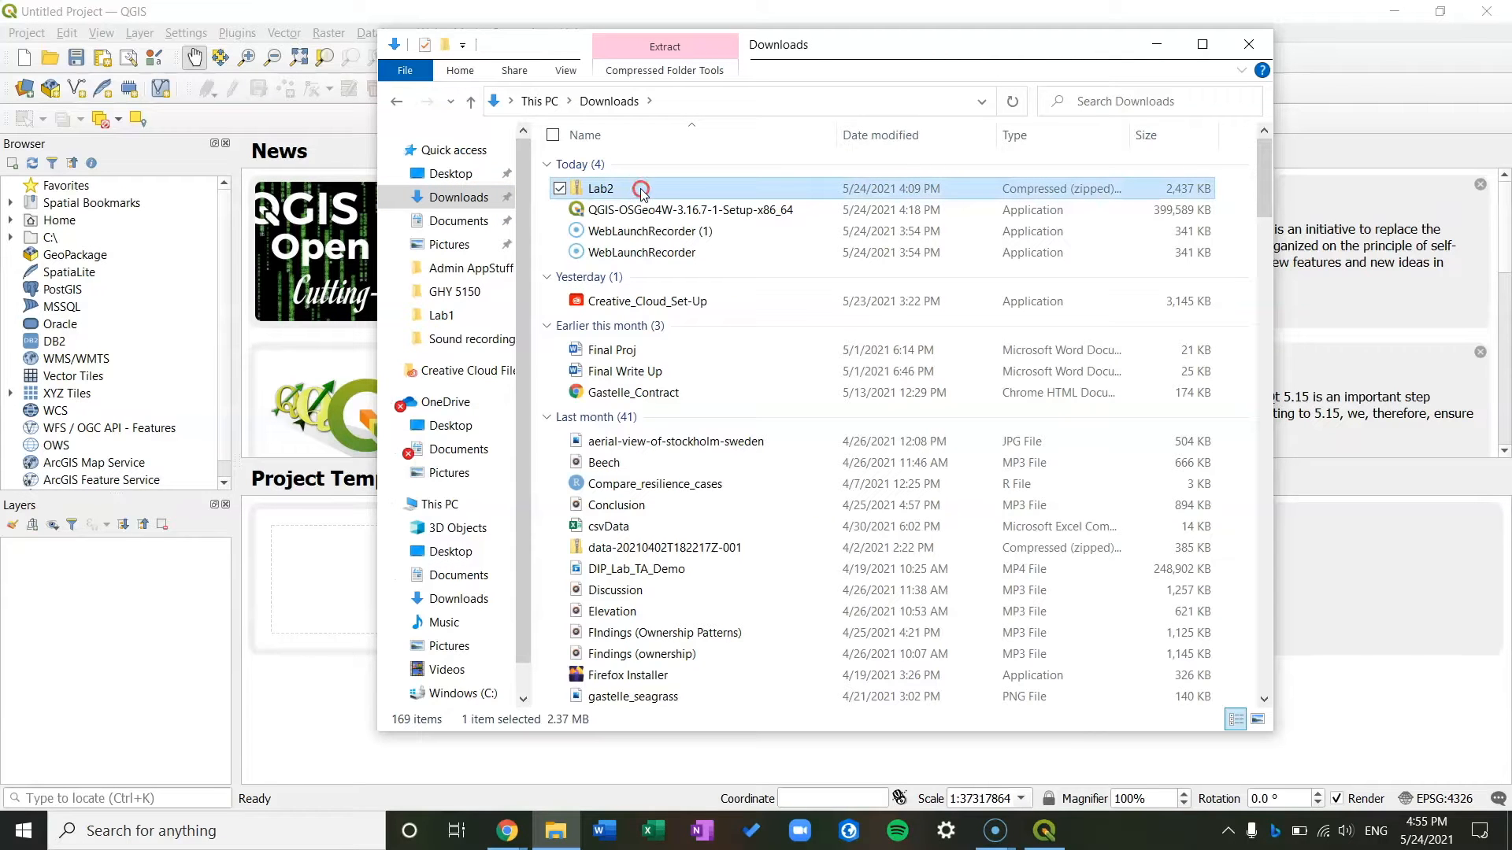
{"action": "right_click", "coordinate": [641, 191]}
{"action": "left_click", "coordinate": [551, 280]}
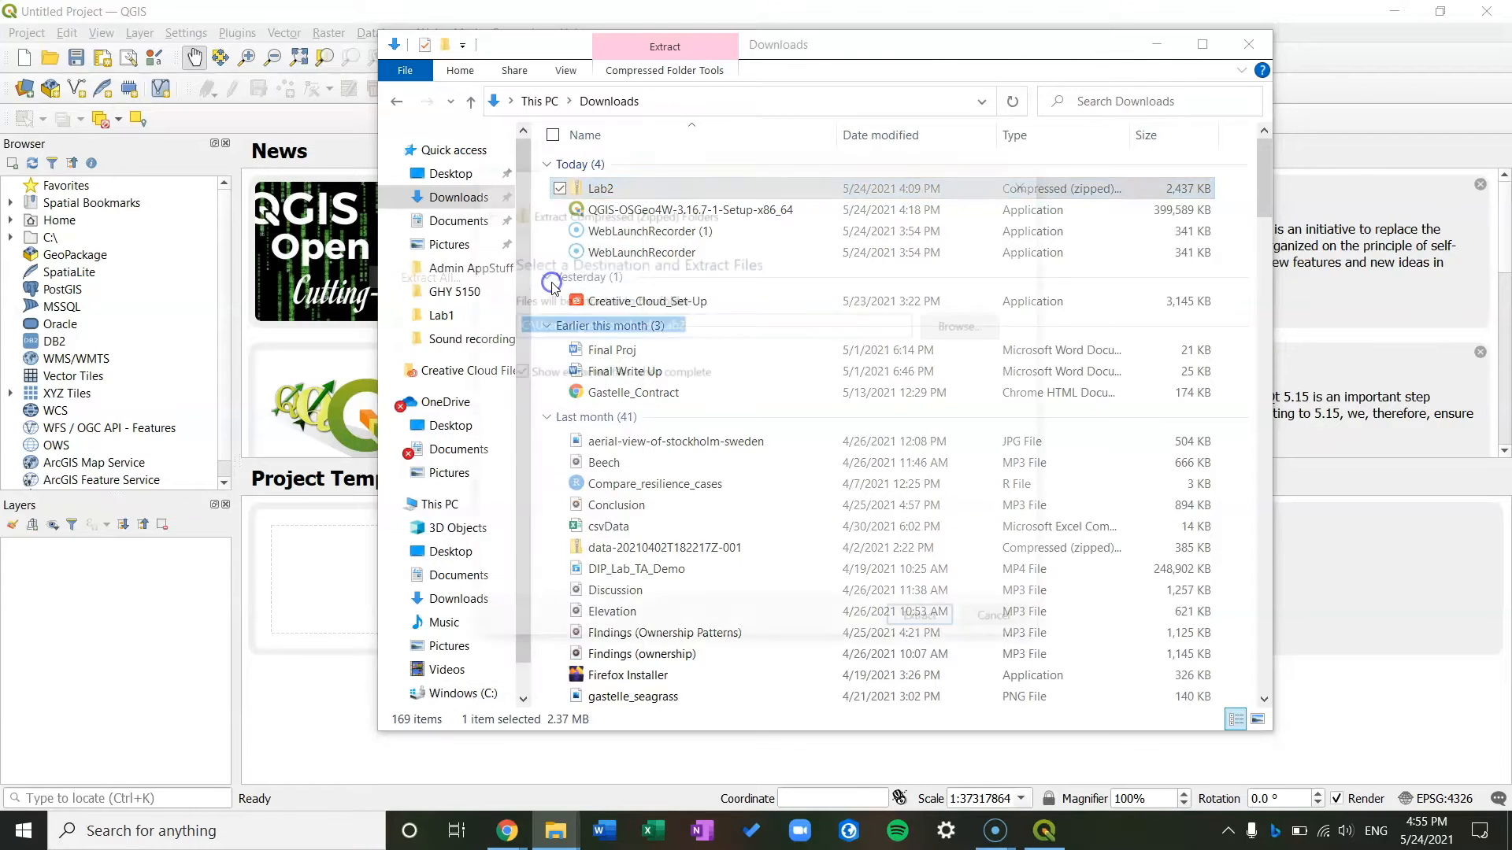
{"action": "left_click", "coordinate": [955, 322]}
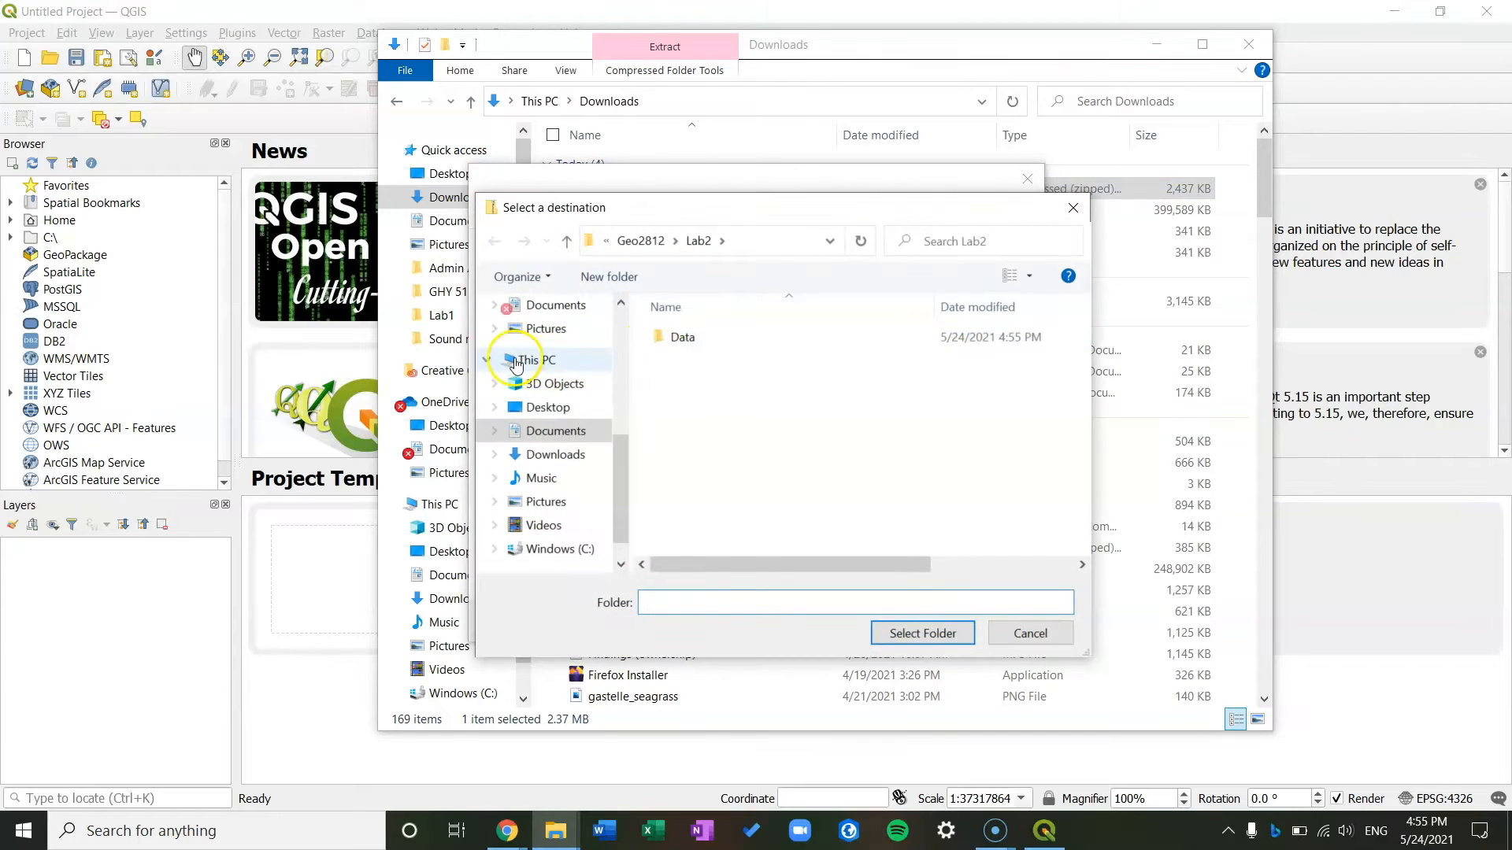
{"action": "scroll", "coordinate": [590, 347], "scroll_direction": "up", "scroll_amount": 5}
{"action": "left_click", "coordinate": [552, 391]}
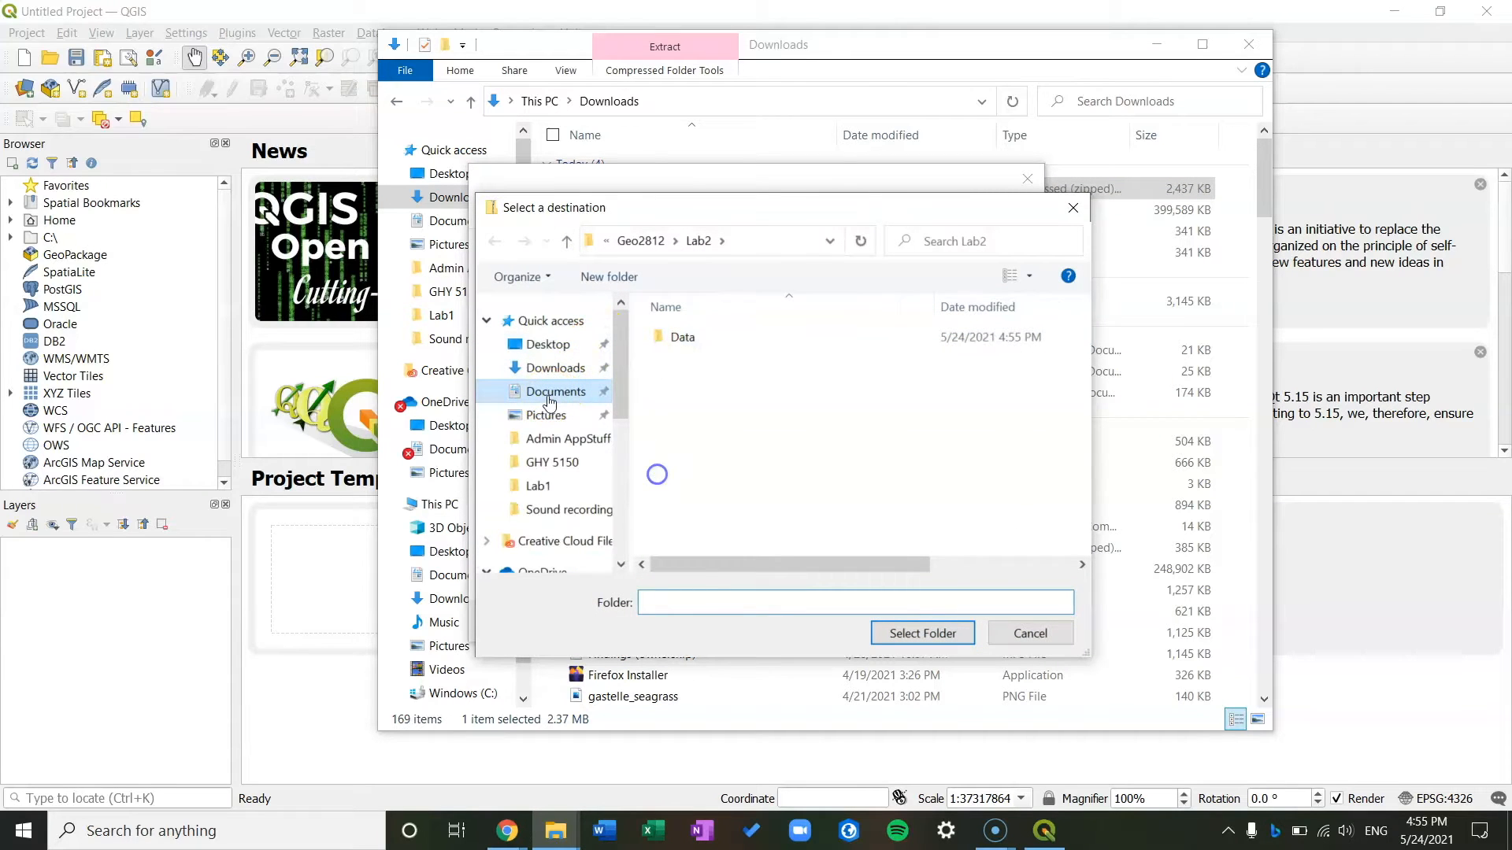
{"action": "double_click", "coordinate": [718, 398]}
{"action": "double_click", "coordinate": [754, 357]}
{"action": "left_click", "coordinate": [909, 634]}
{"action": "left_click", "coordinate": [919, 621]}
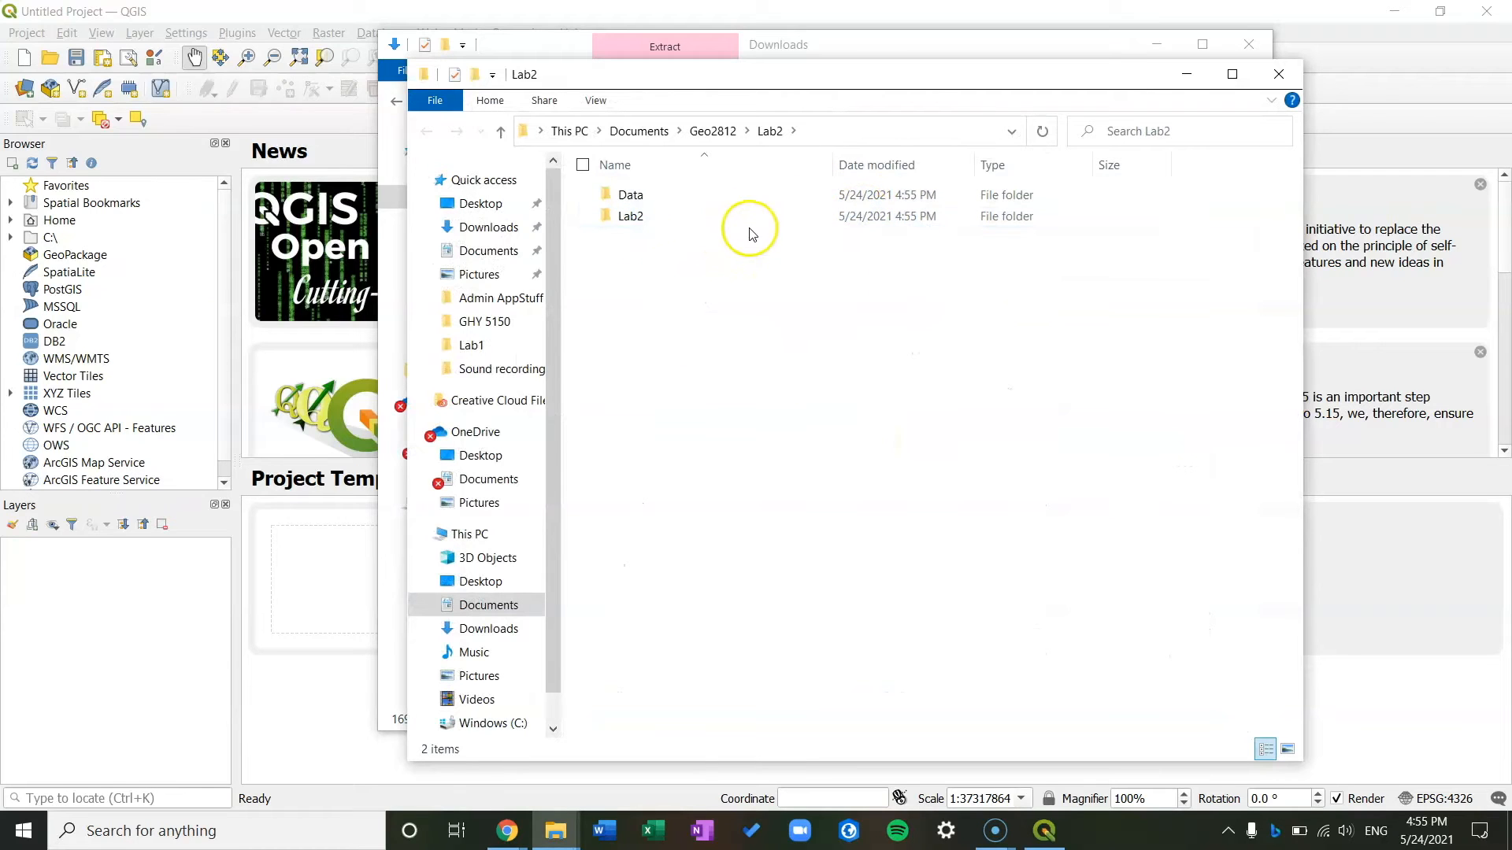
Copy the BooneMasterPlan2020 image from the extracted Lab2 subfolder into the Data folder and close the File Explorer windows.
{"action": "left_click", "coordinate": [782, 222]}
{"action": "double_click", "coordinate": [782, 222]}
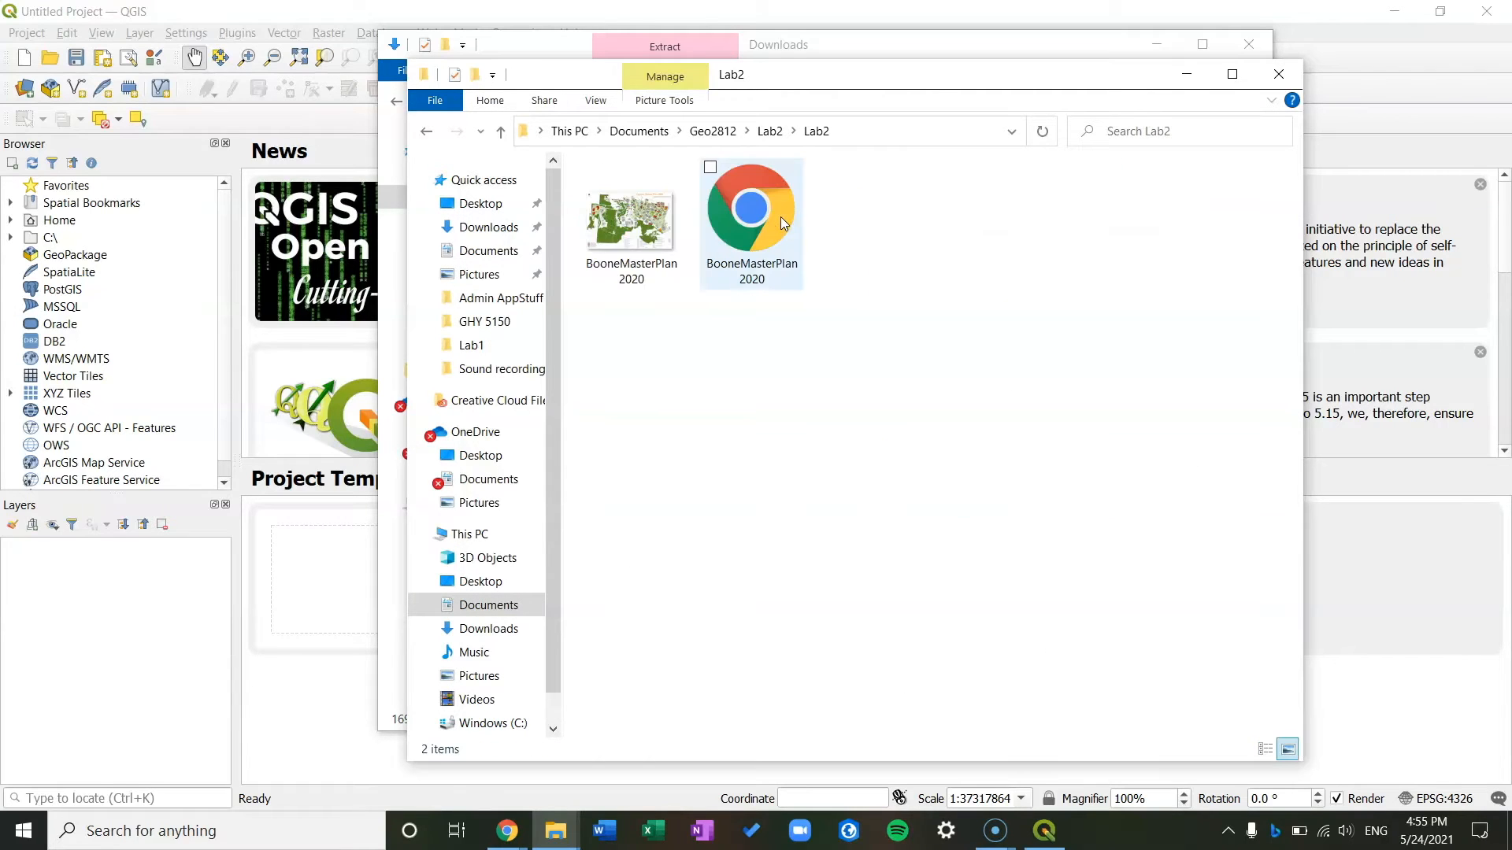
{"action": "right_click", "coordinate": [647, 239]}
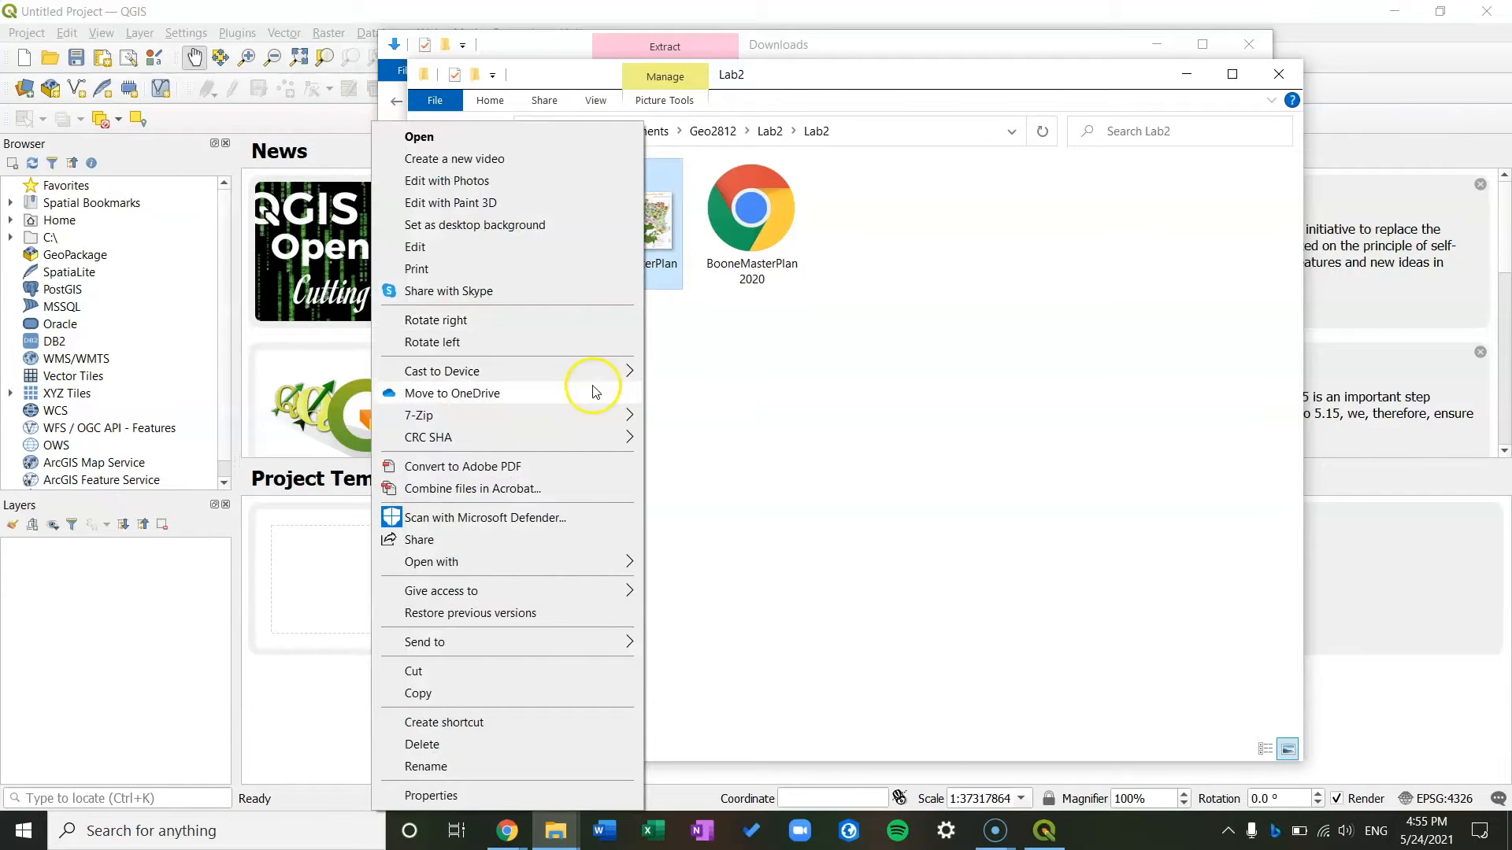
{"action": "left_click", "coordinate": [463, 697]}
{"action": "left_click", "coordinate": [765, 131]}
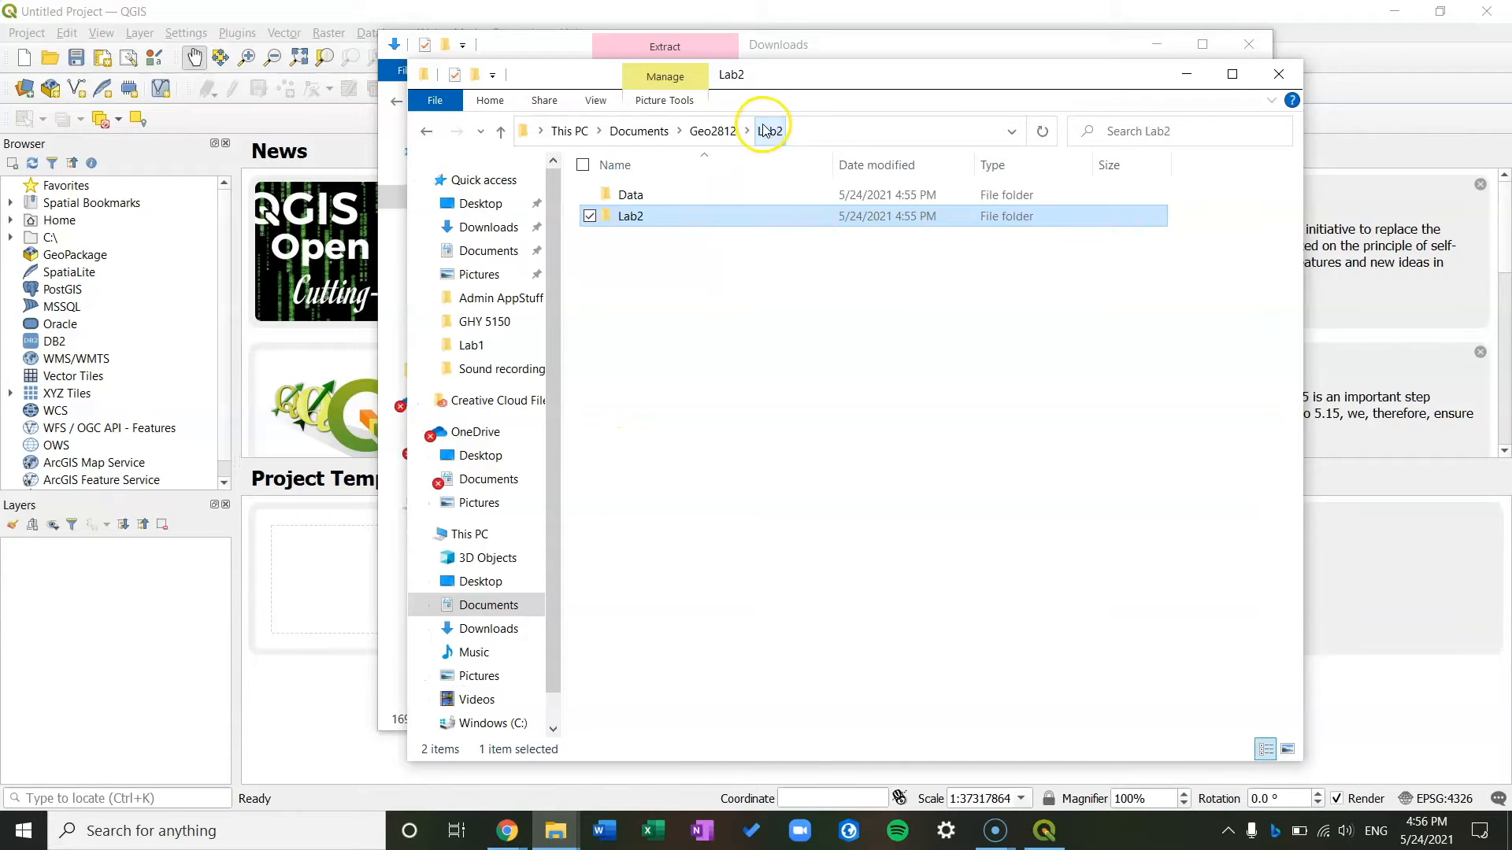
{"action": "double_click", "coordinate": [685, 193]}
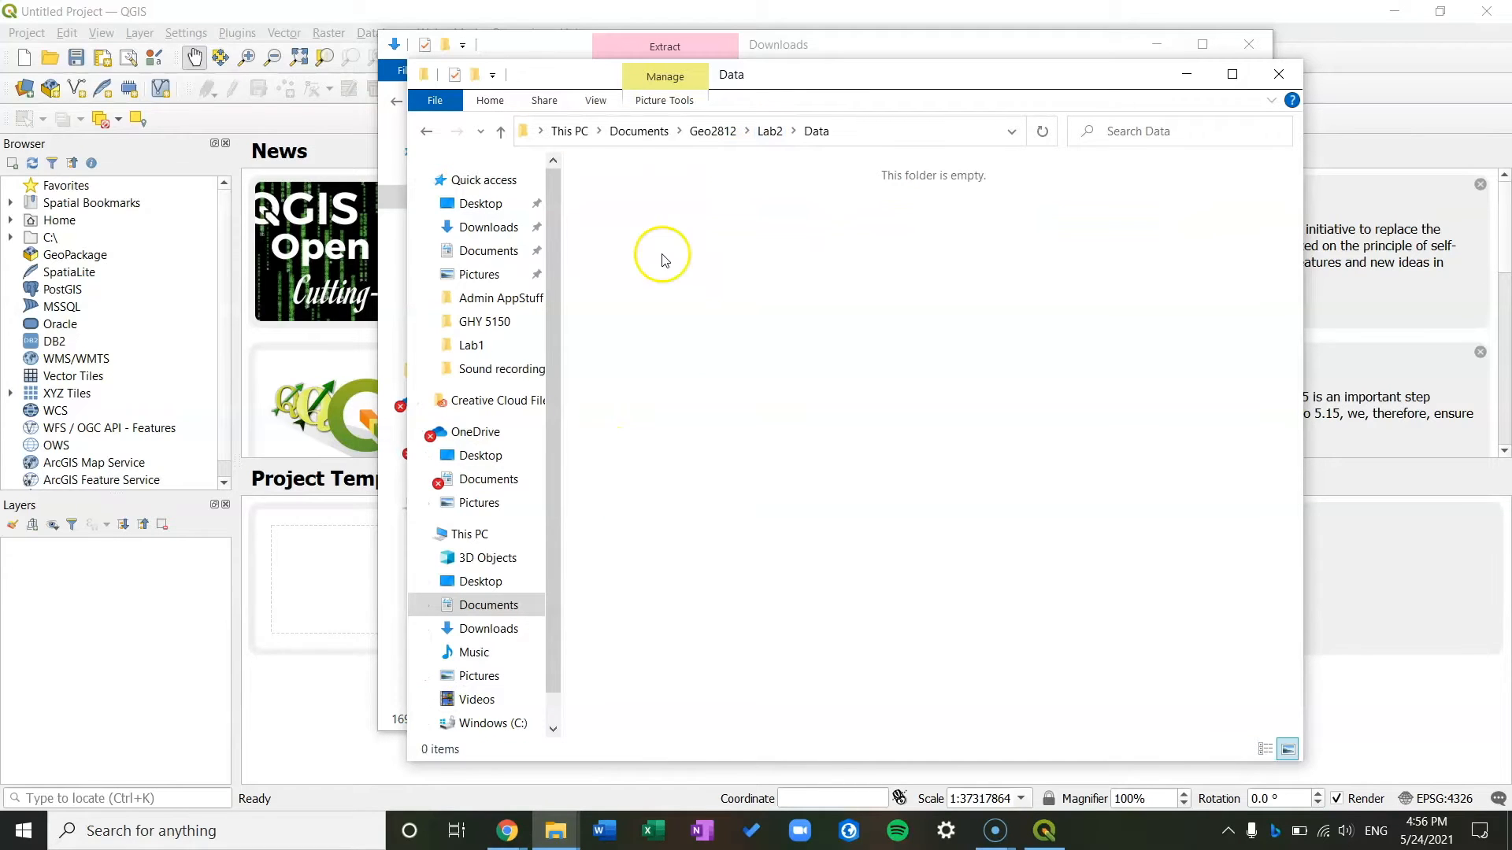
{"action": "right_click", "coordinate": [663, 260]}
{"action": "left_click", "coordinate": [588, 395]}
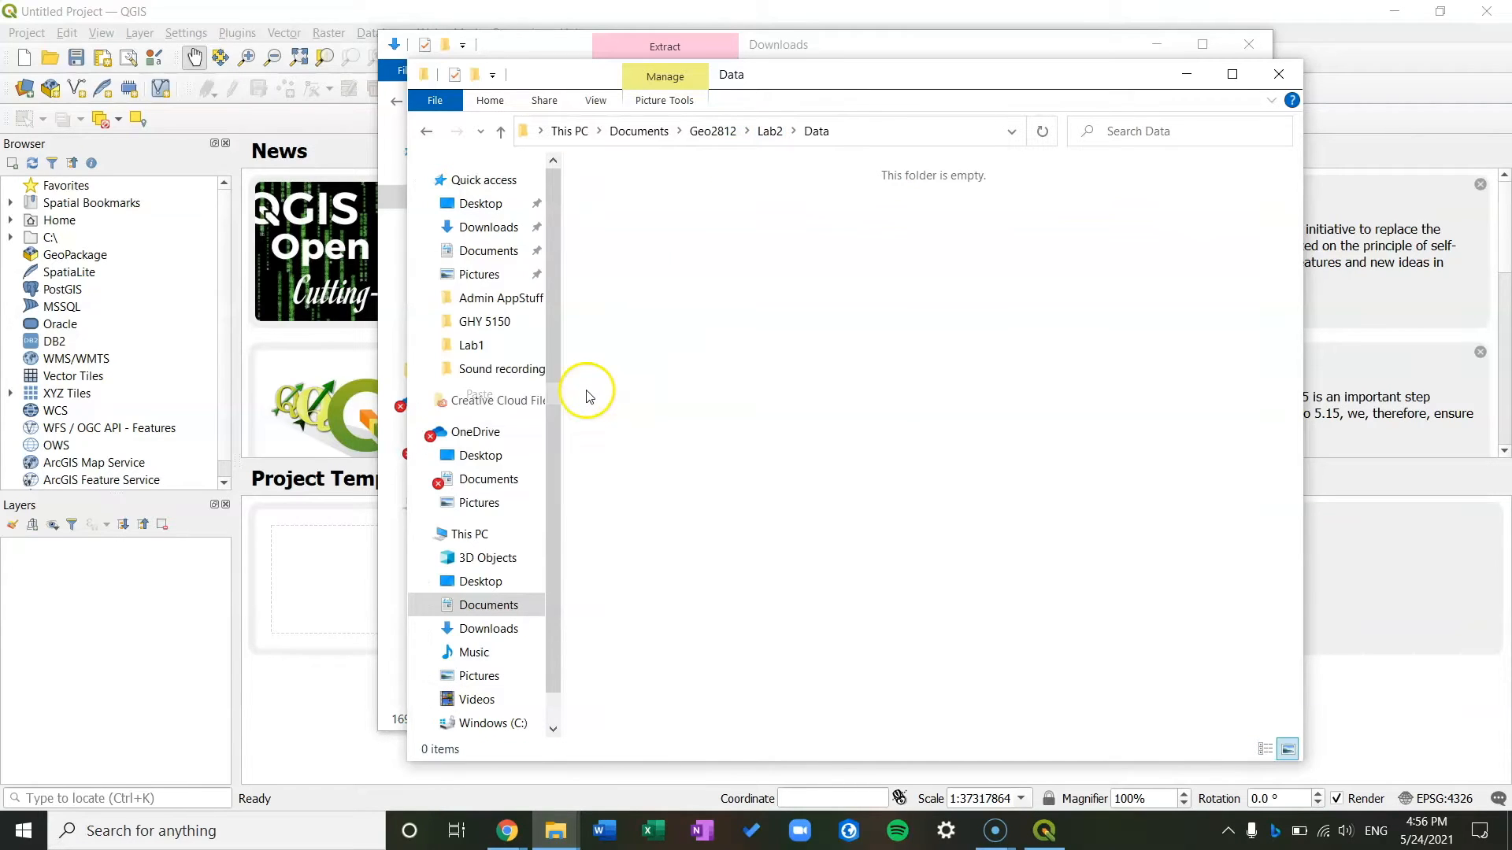
{"action": "left_click", "coordinate": [812, 364]}
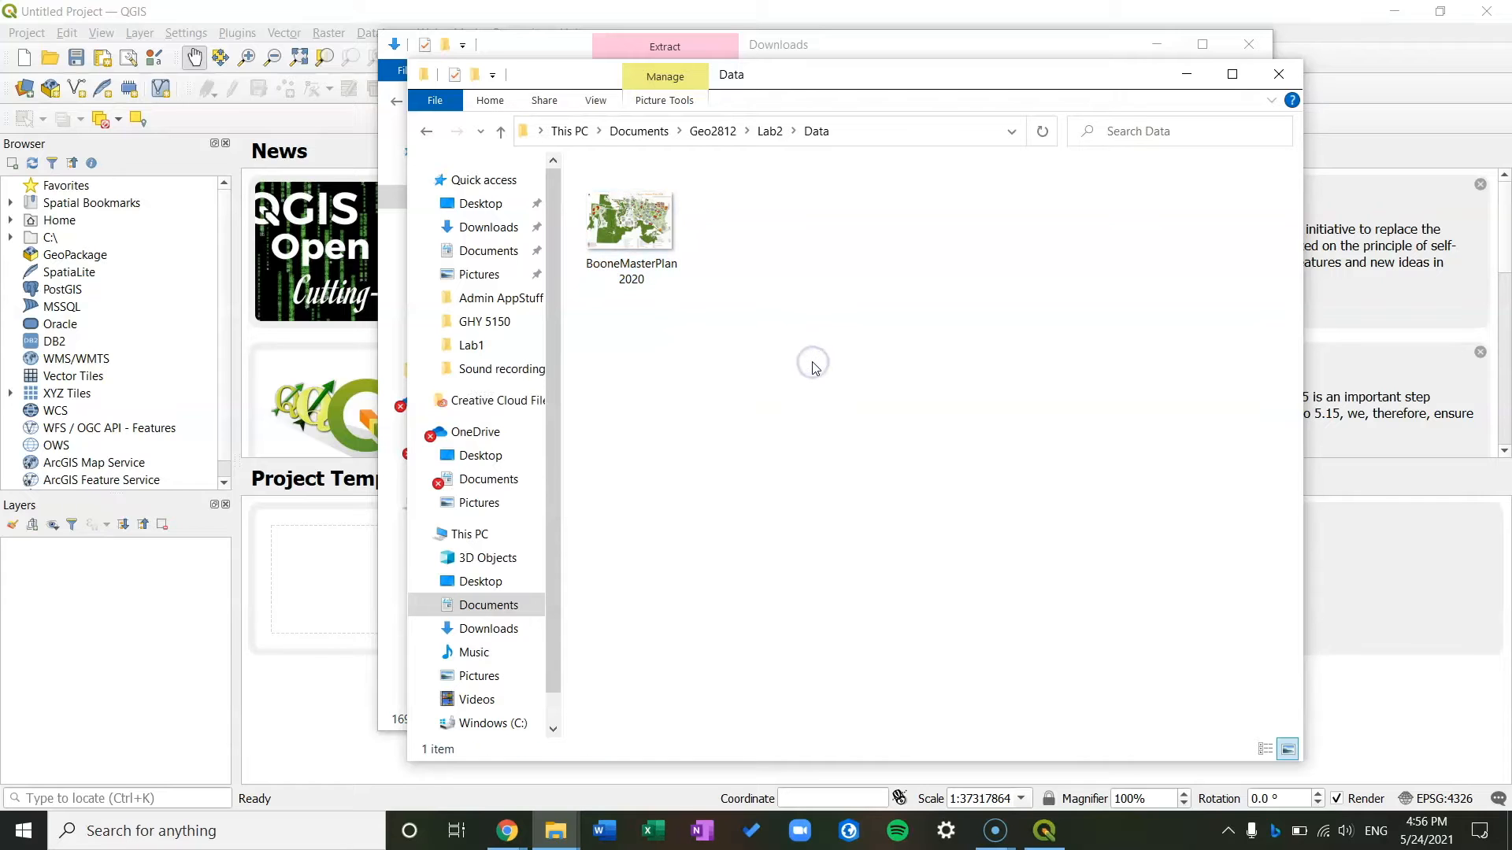
{"action": "left_click", "coordinate": [1277, 74]}
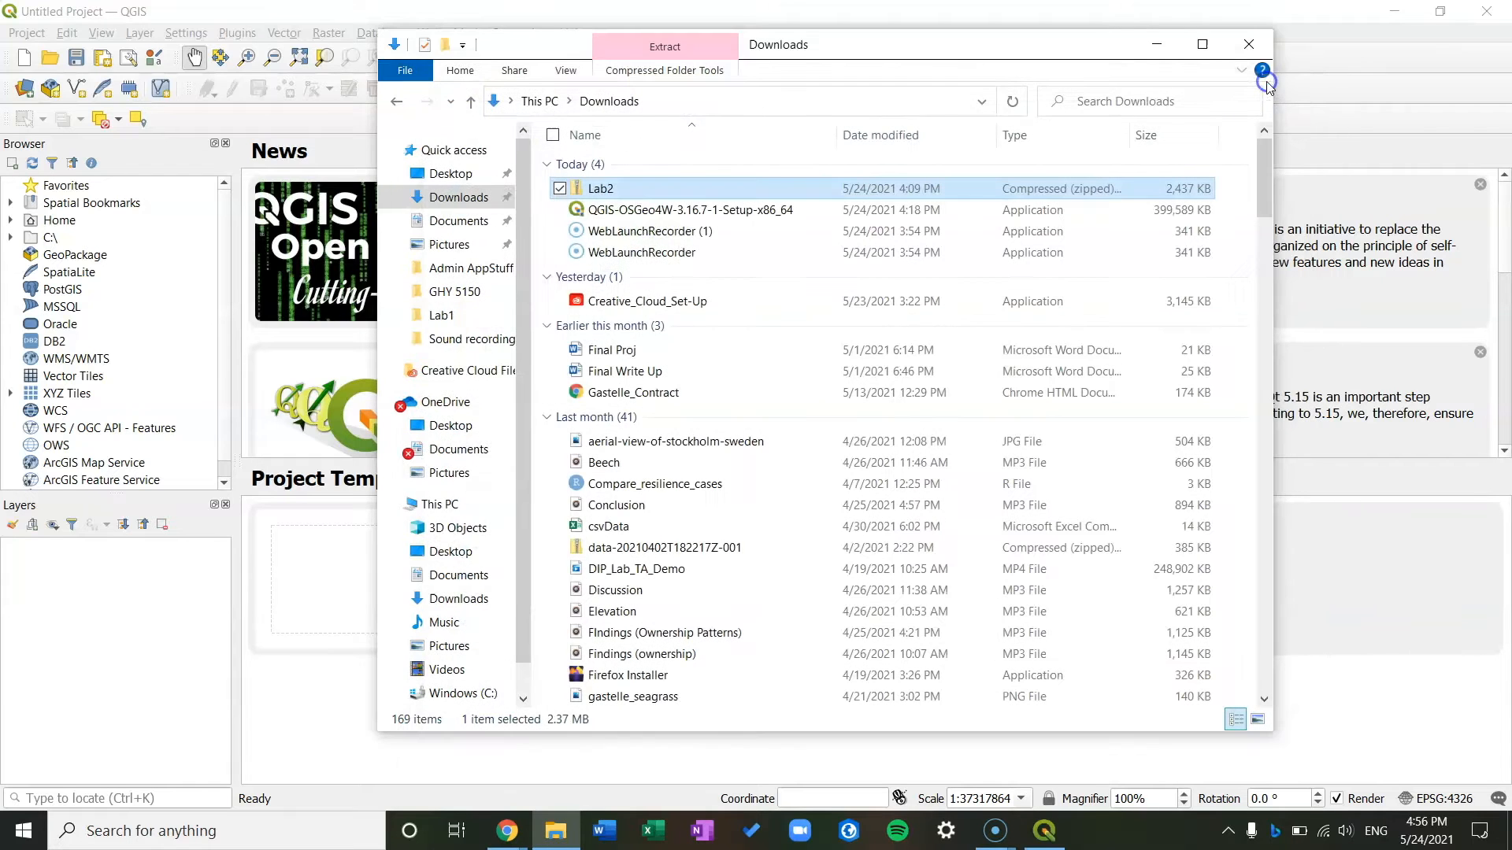
{"action": "left_click", "coordinate": [1248, 41]}
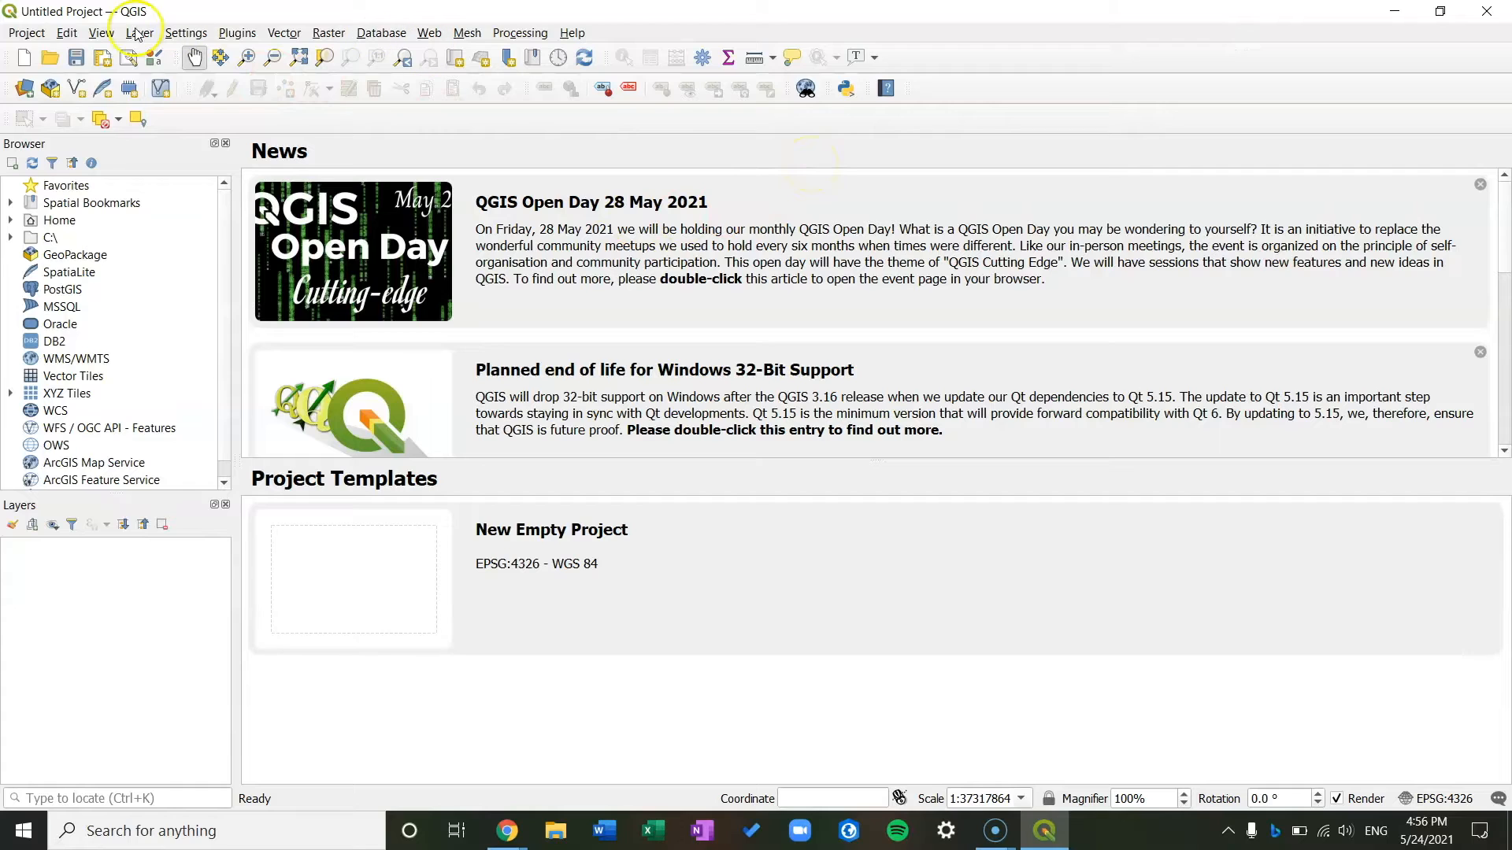
Create a new QGIS project and save it in the Geo2812 > Lab2 folder, named with the student's last name followed by _Lab2.
{"action": "left_click", "coordinate": [28, 32]}
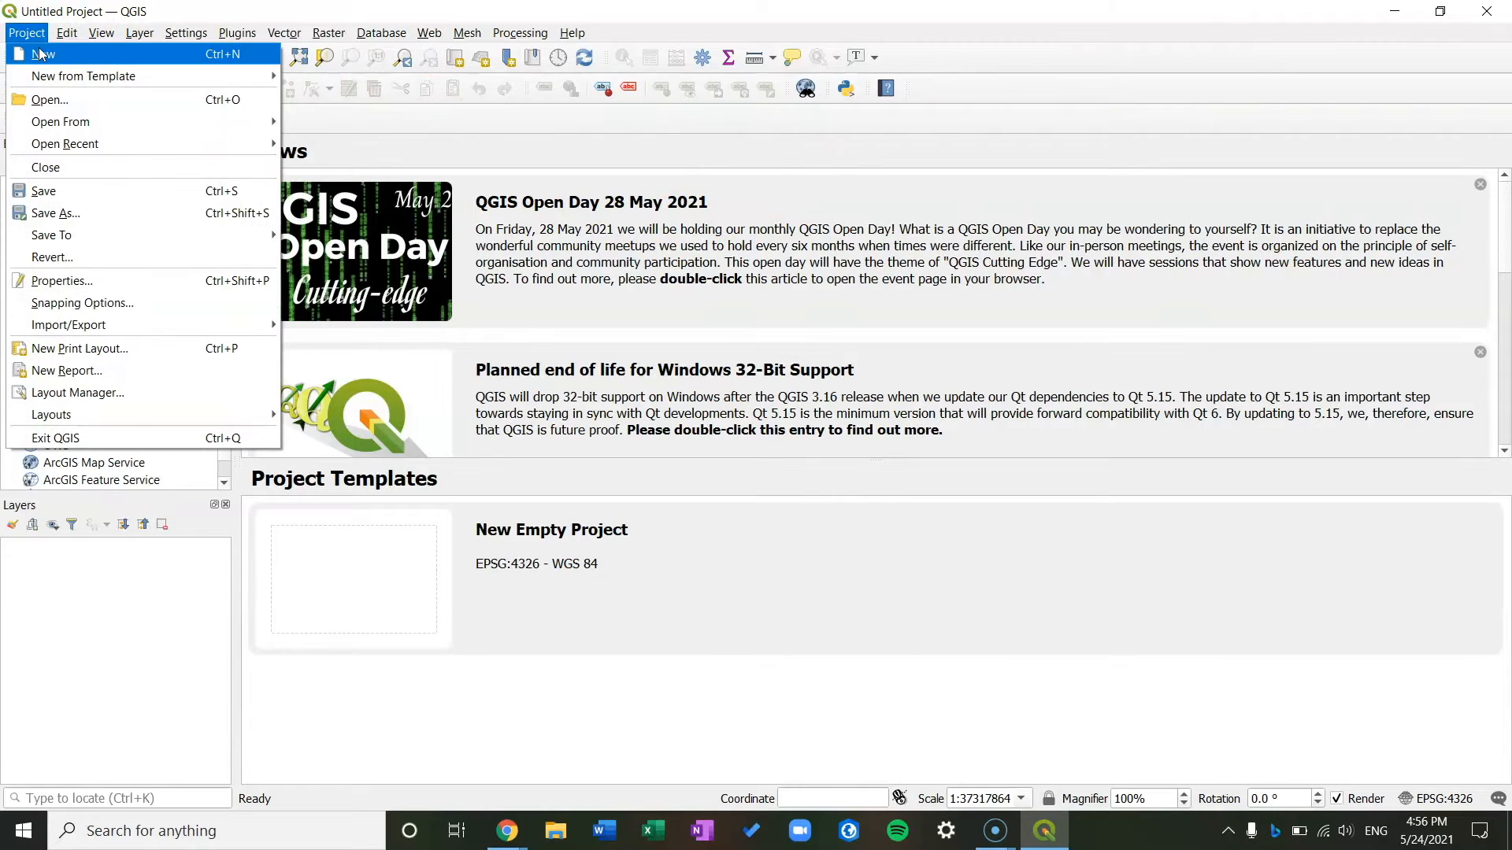
{"action": "left_click", "coordinate": [43, 55]}
{"action": "left_click", "coordinate": [23, 33]}
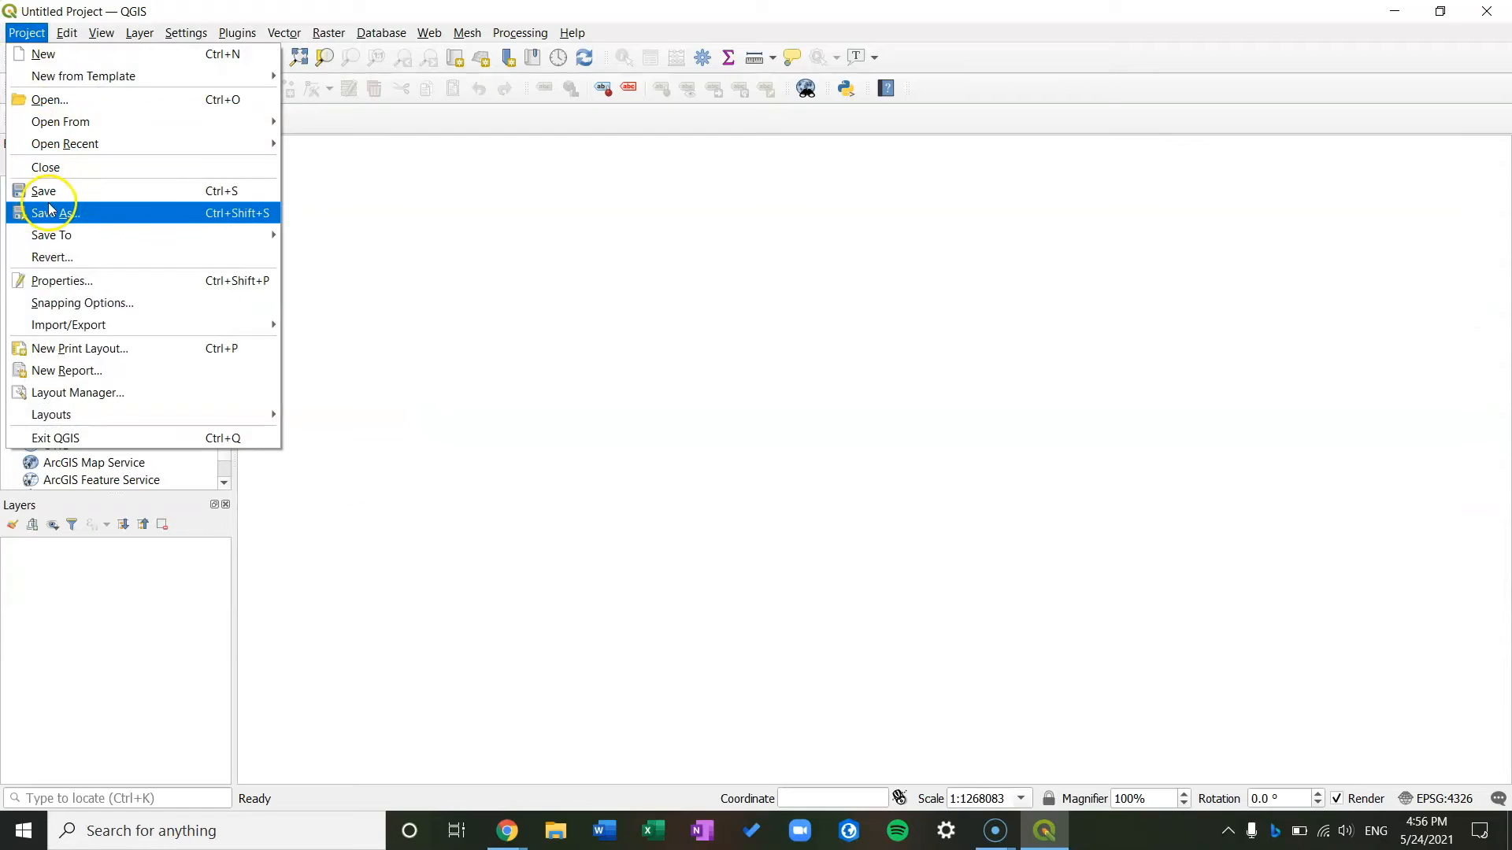
{"action": "left_click", "coordinate": [47, 212]}
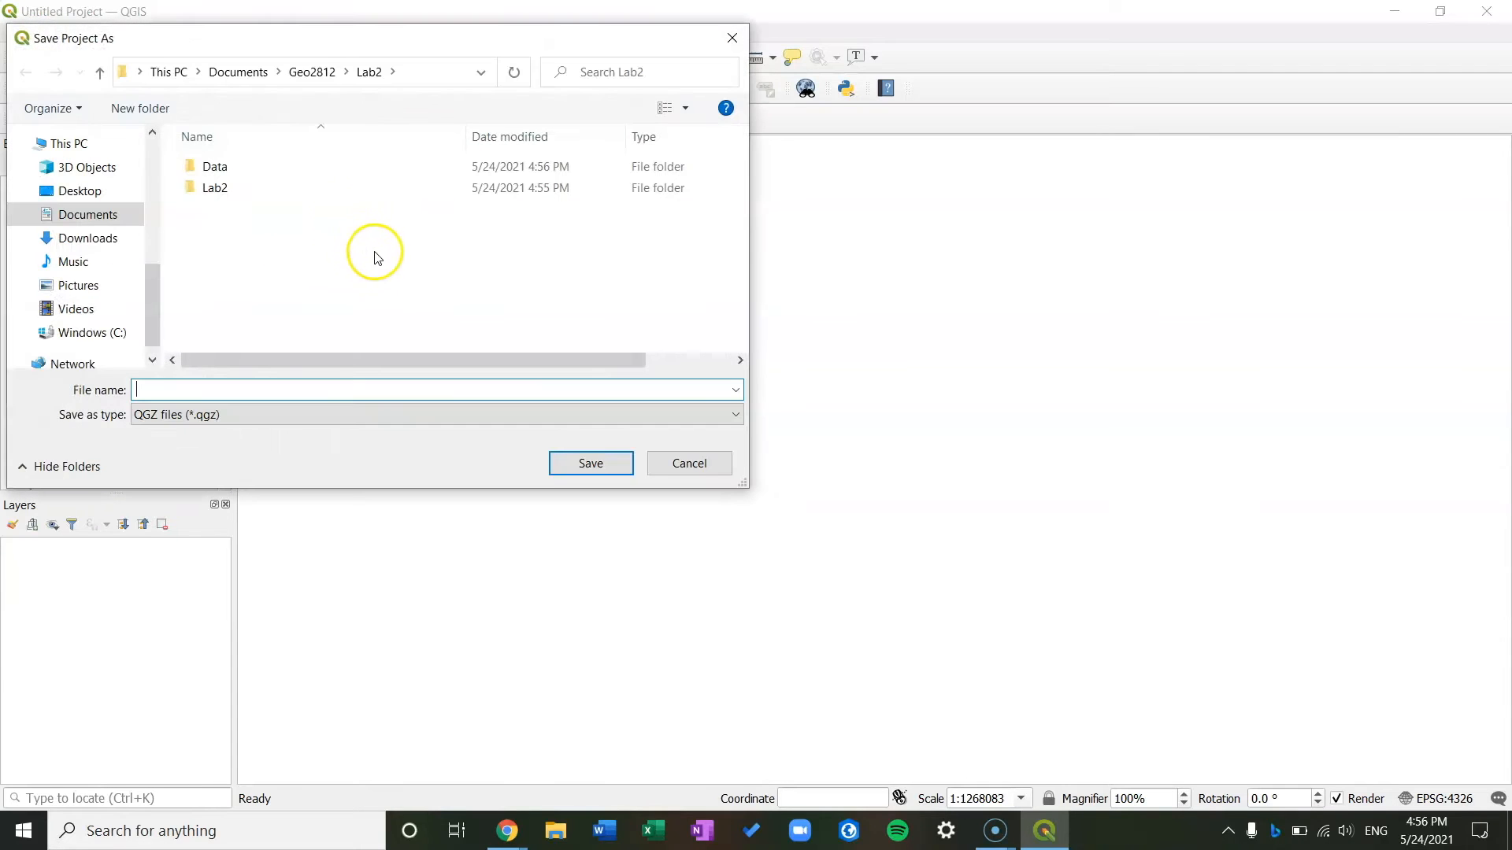
{"action": "type", "text": "Gastellent_Lab2"}
{"action": "left_click", "coordinate": [601, 471]}
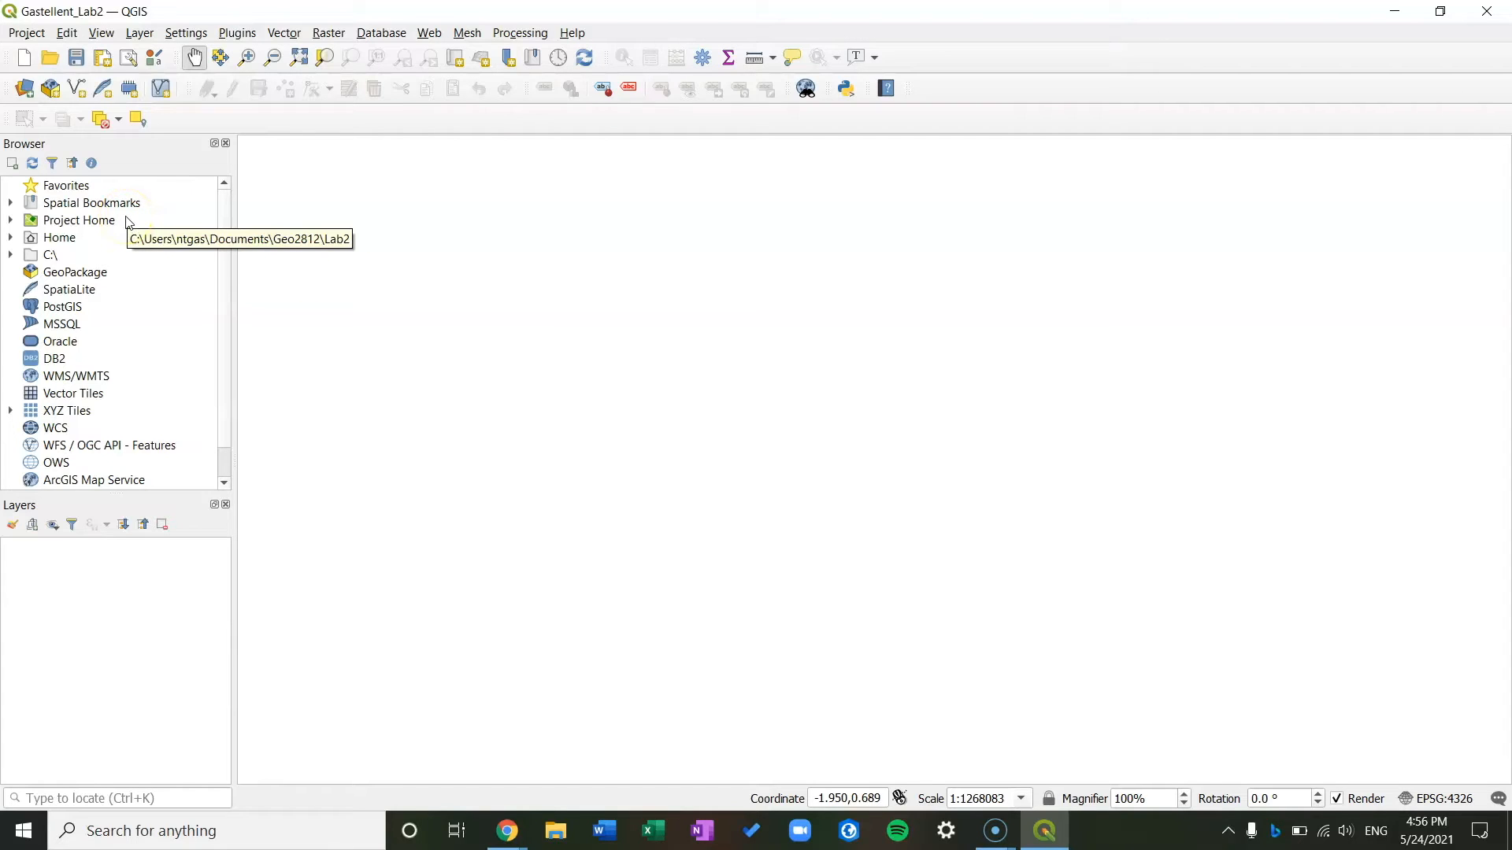
Add BooneMasterPlan2020.jpg from the project home's Data folder to the map as a layer.
{"action": "left_click", "coordinate": [11, 222]}
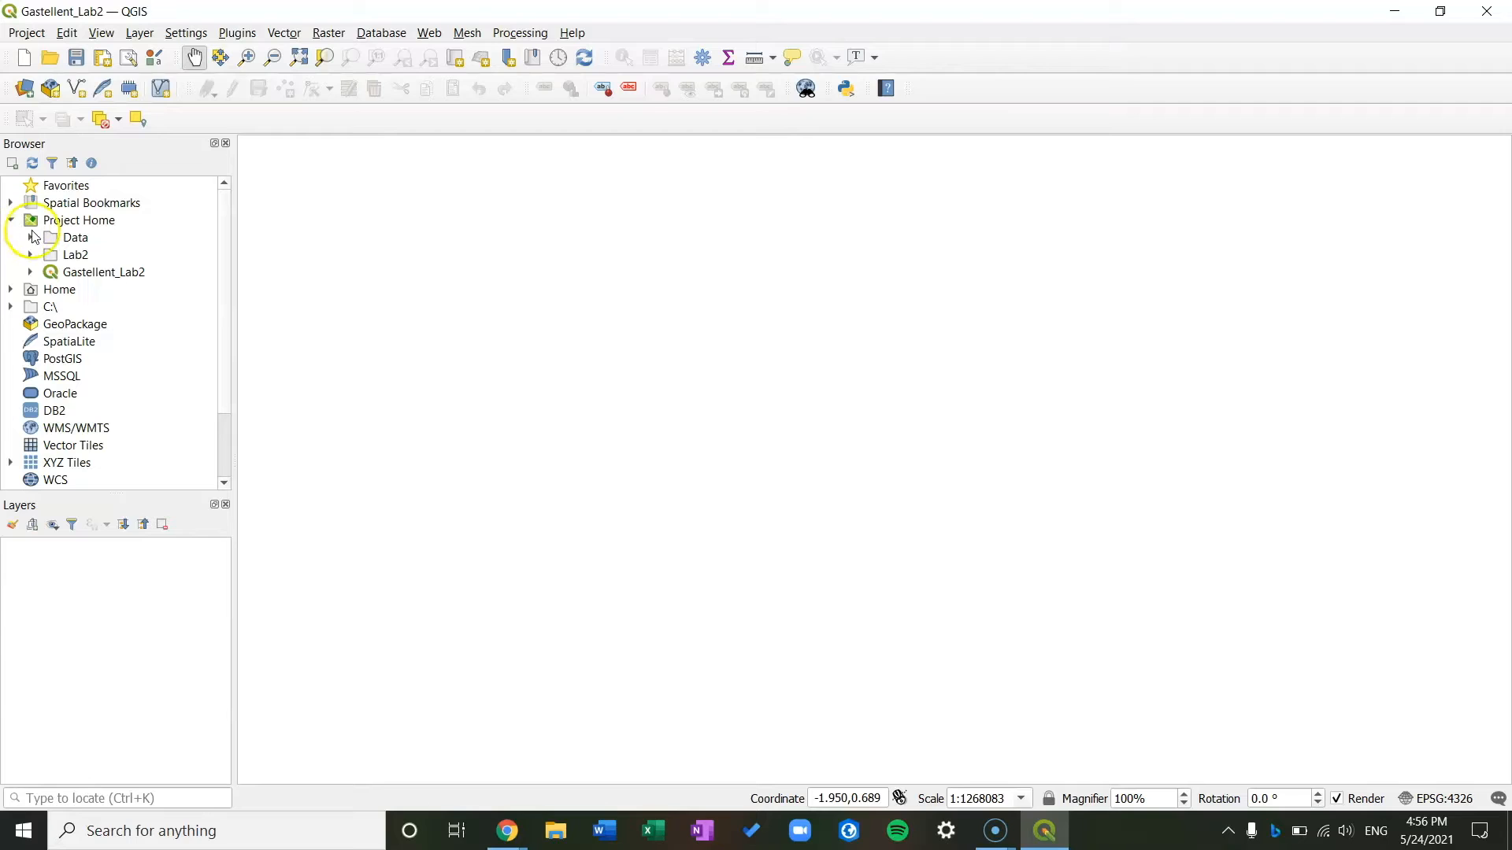
{"action": "left_click", "coordinate": [31, 238]}
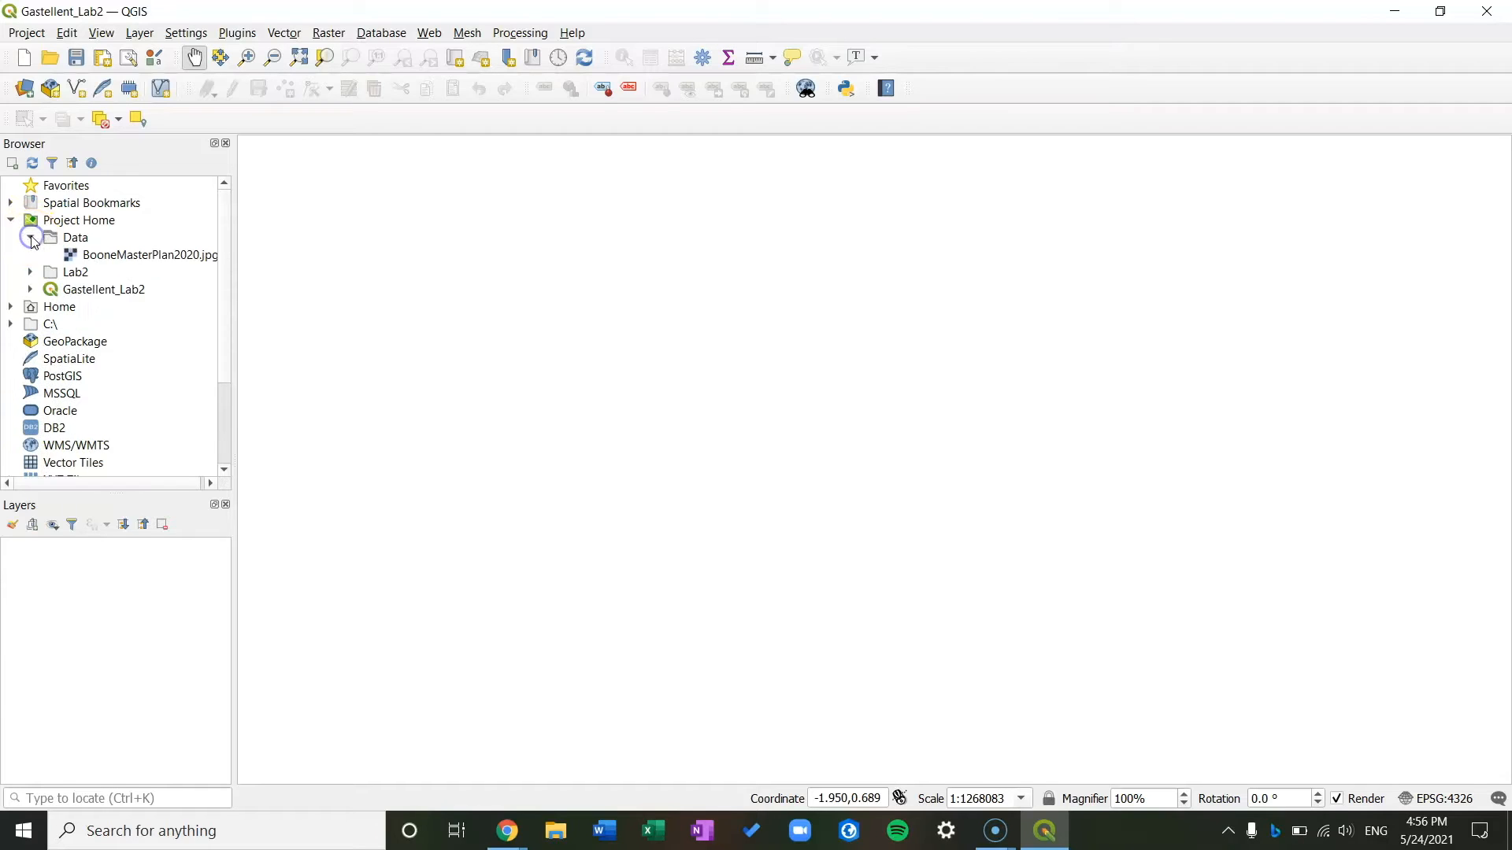
{"action": "double_click", "coordinate": [126, 255]}
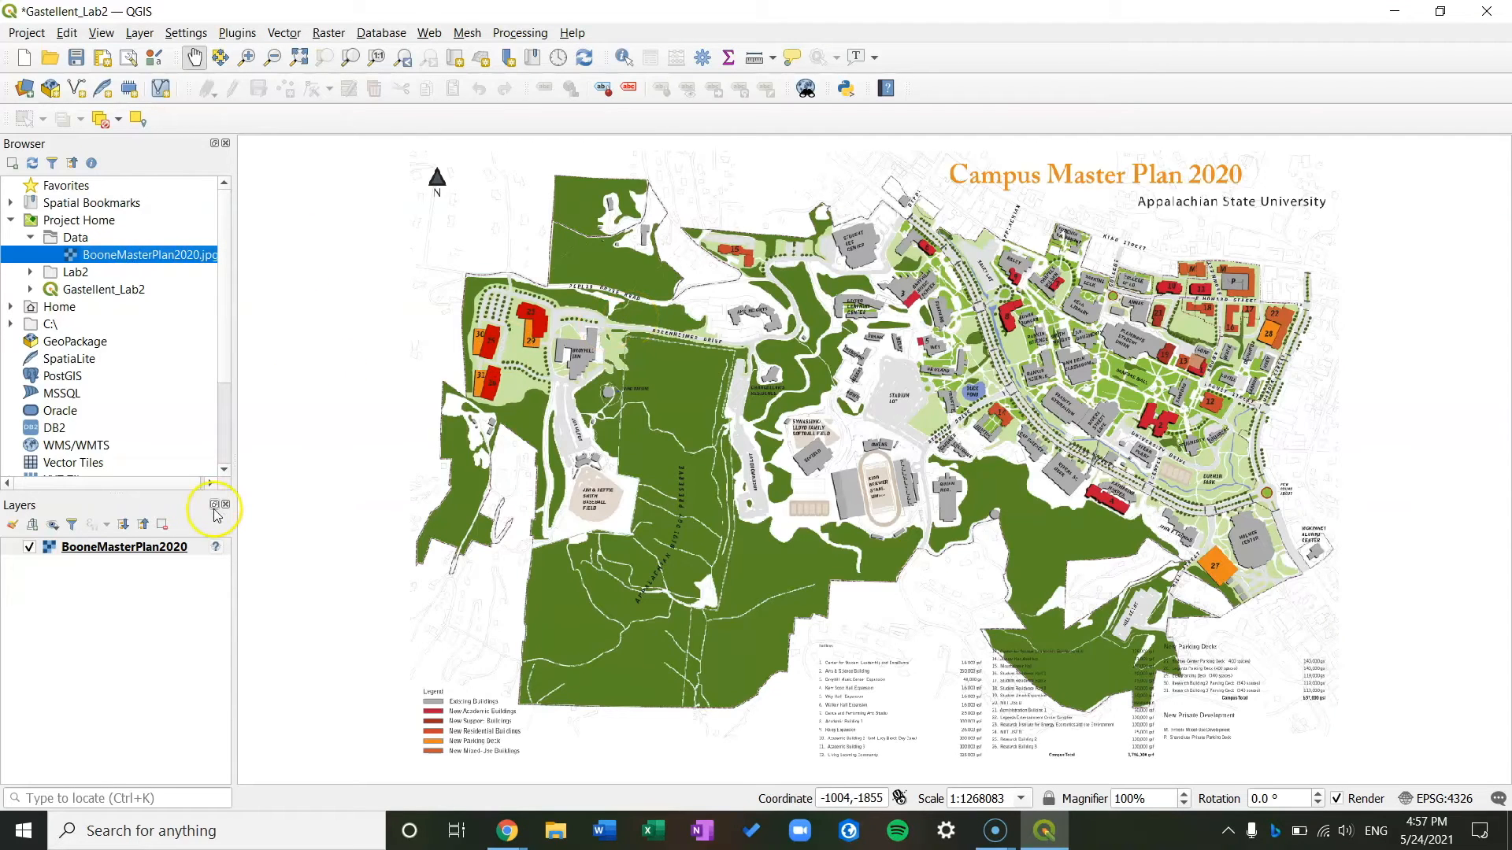
{"action": "mouse_move", "coordinate": [216, 551]}
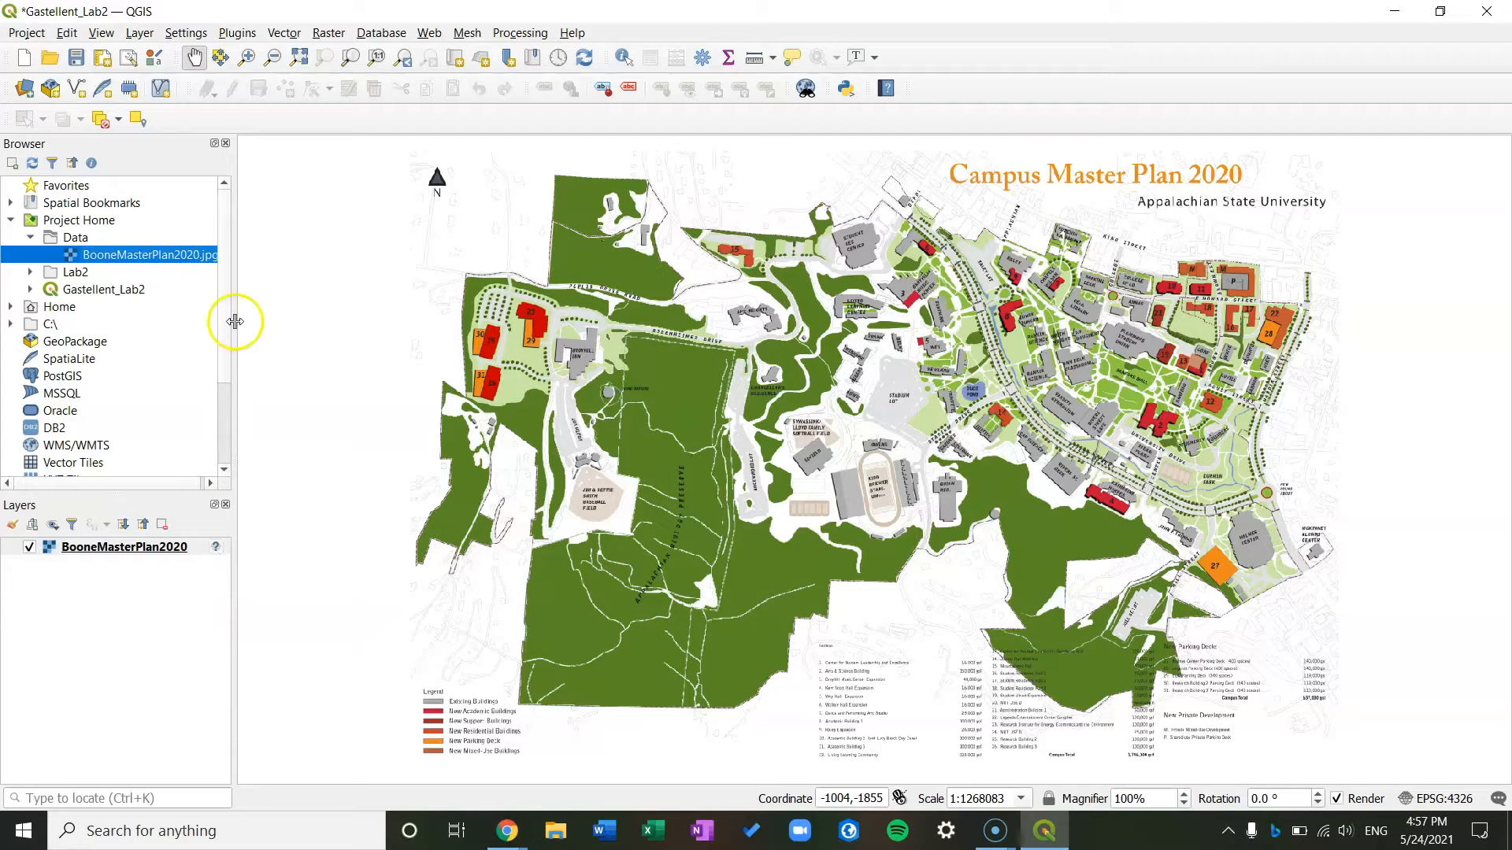
Set the project's coordinate reference system to WGS 84 / Pseudo-Mercator (EPSG:3857).
{"action": "left_click", "coordinate": [33, 38]}
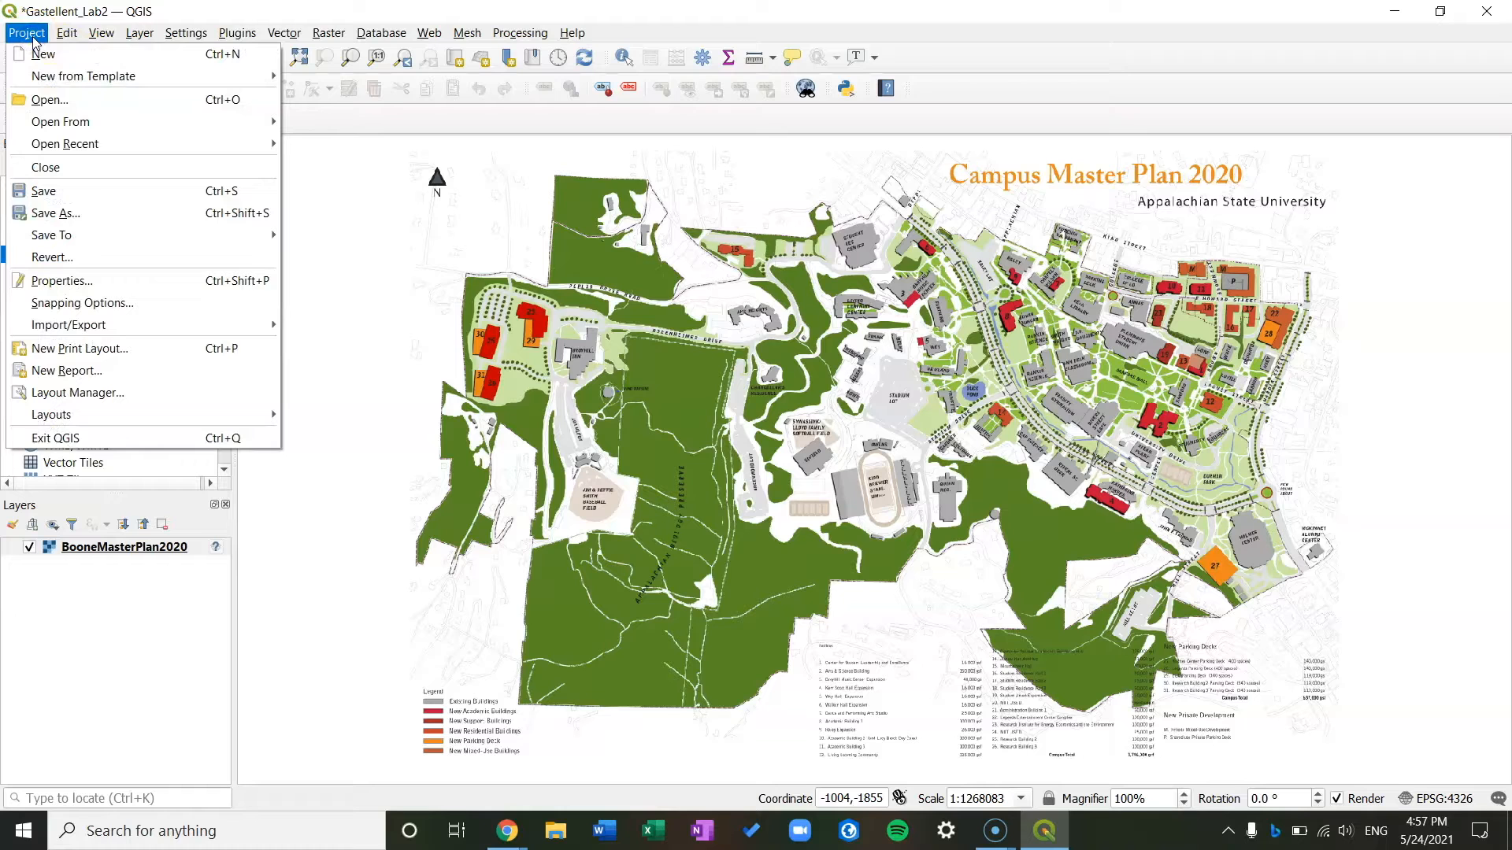
{"action": "left_click", "coordinate": [101, 282]}
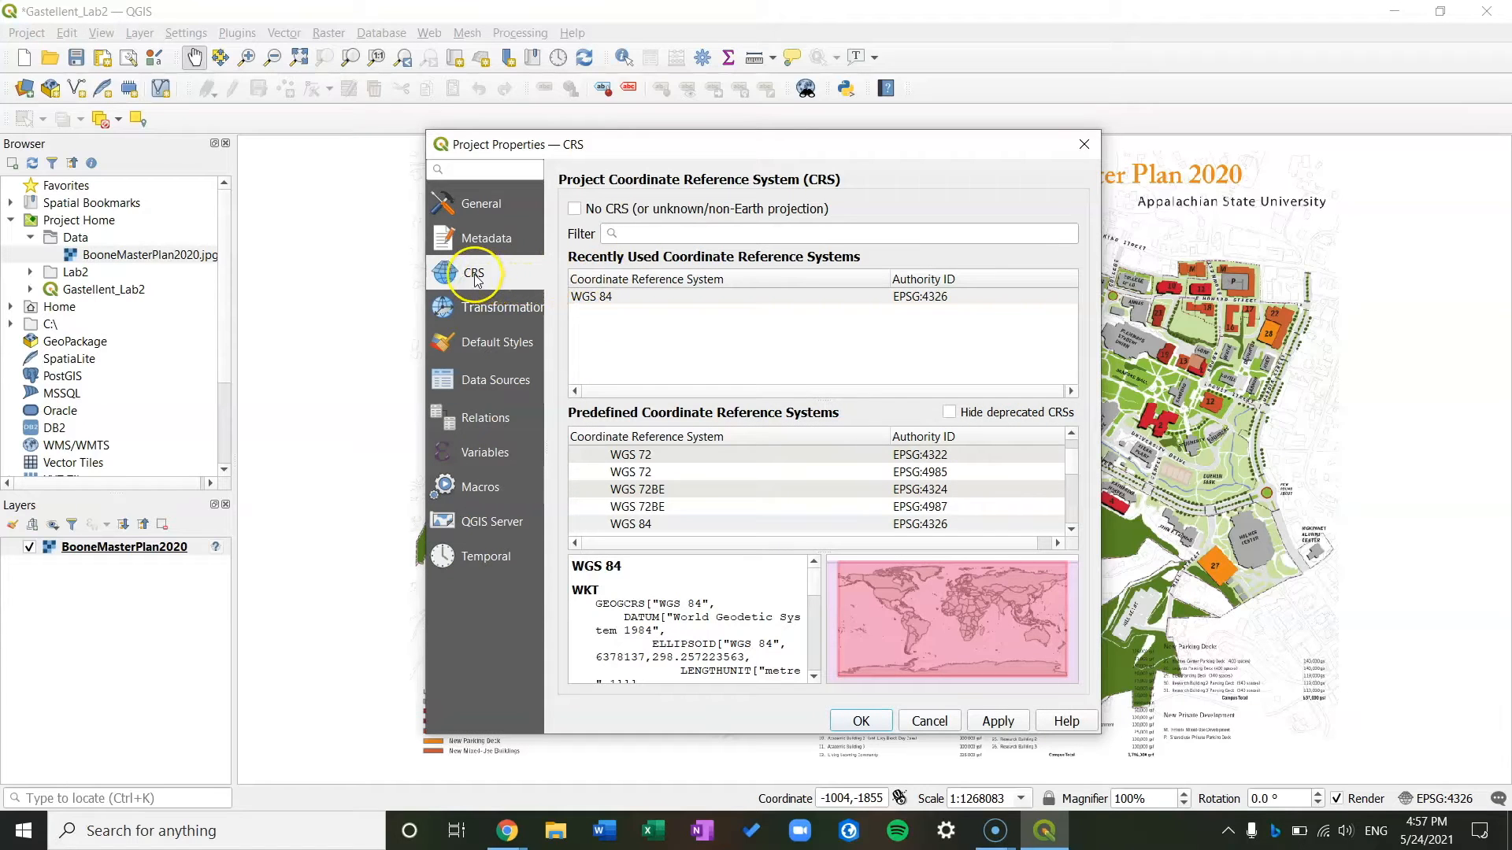
{"action": "left_click", "coordinate": [659, 232]}
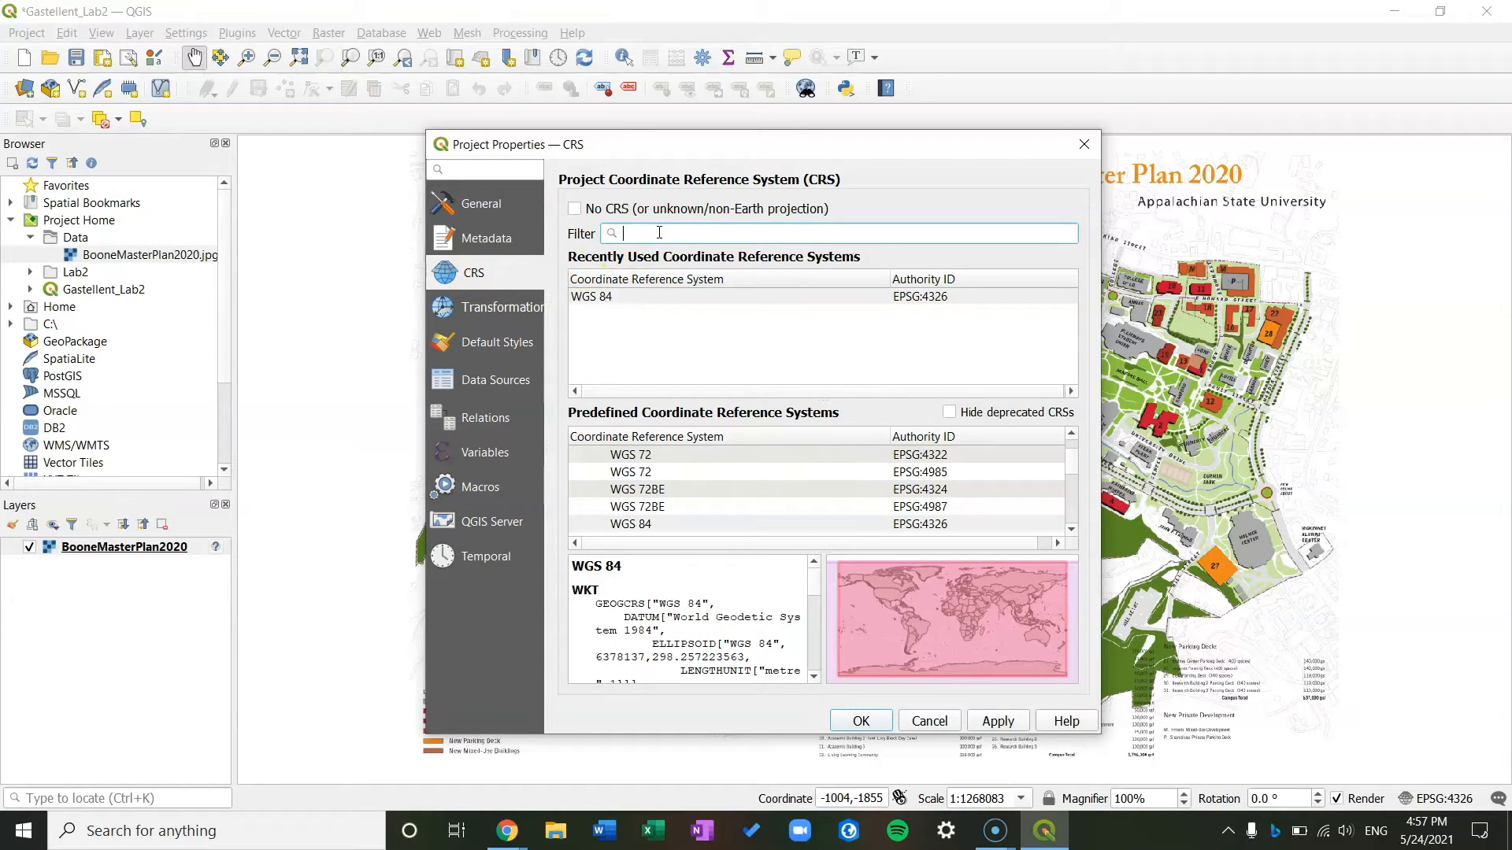
{"action": "type", "text": "WGS"}
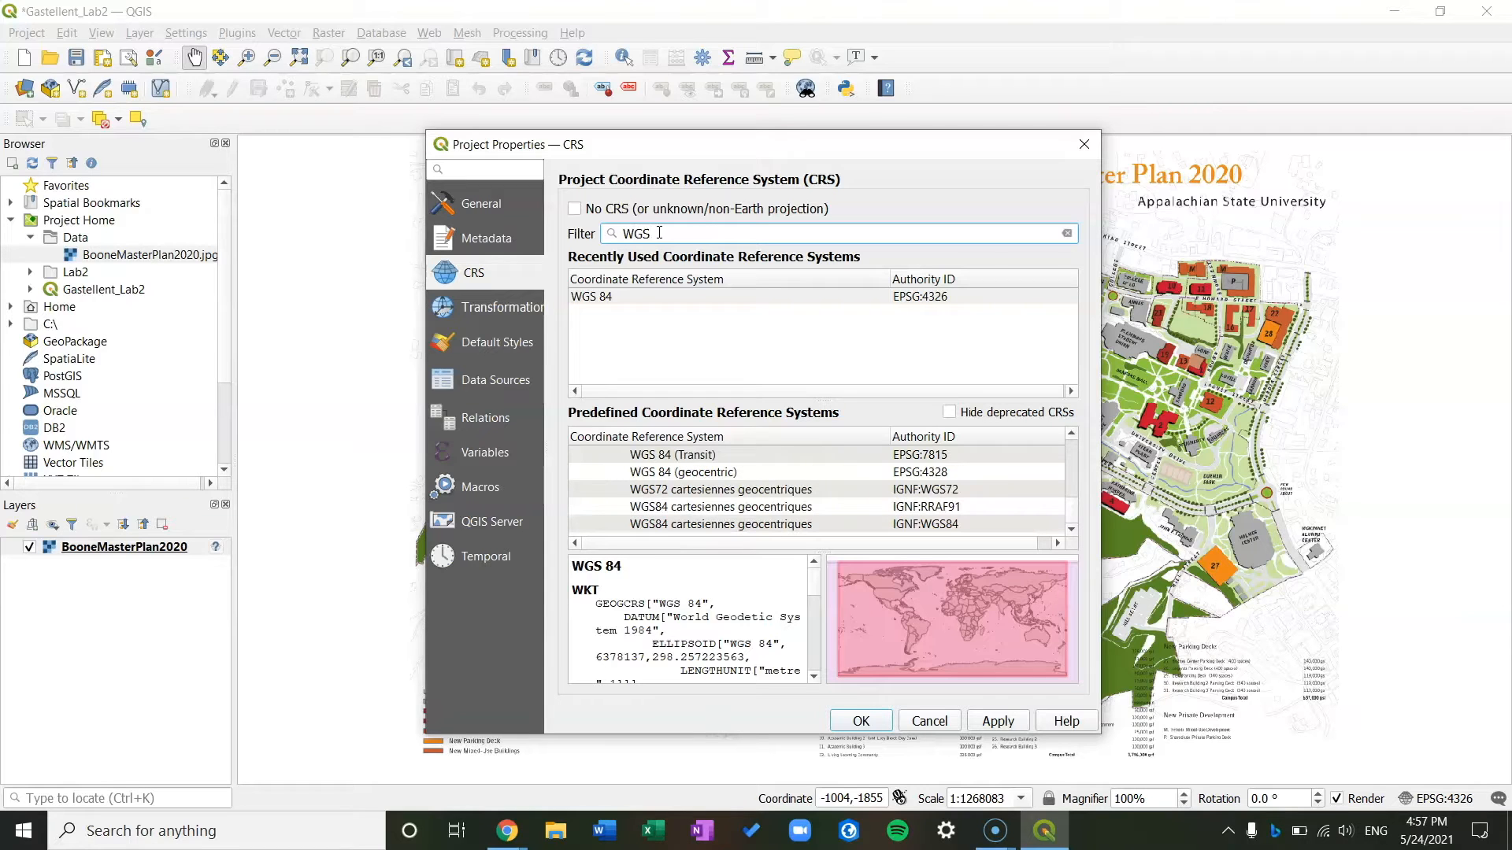
{"action": "type", "text": " 84"}
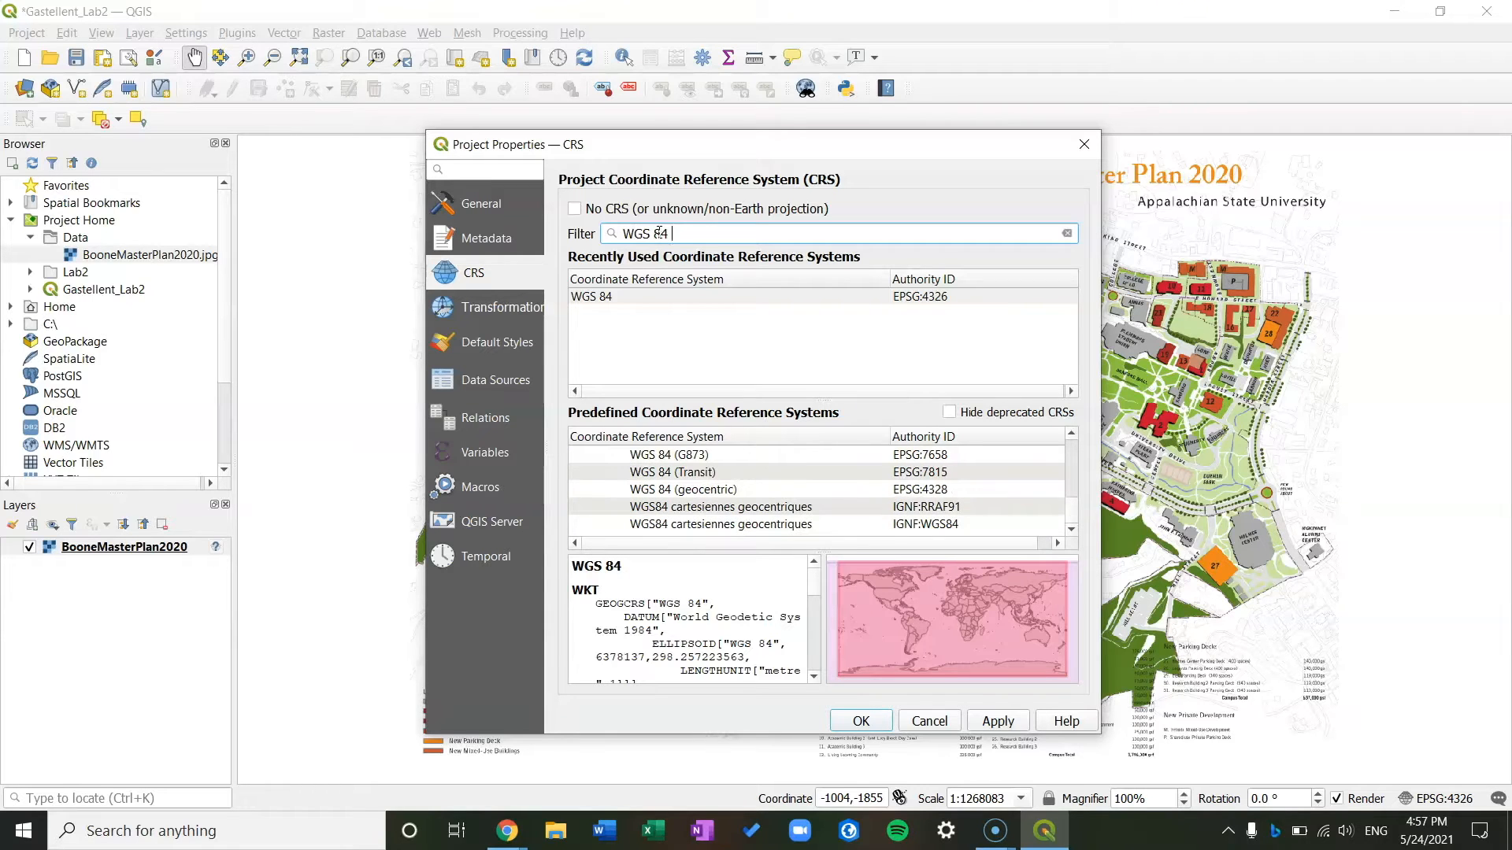
{"action": "type", "text": " / P"}
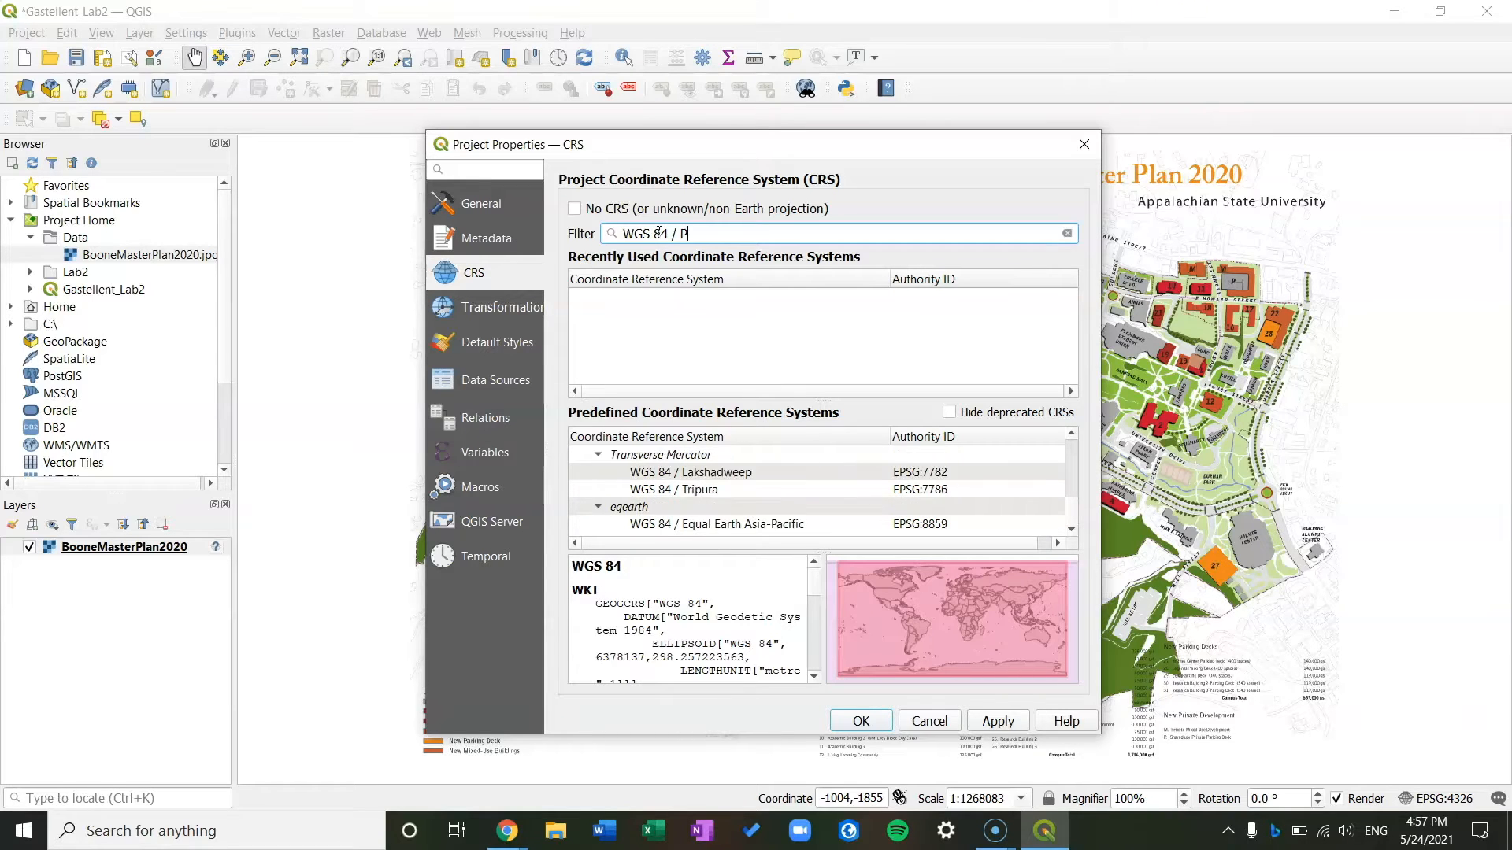
{"action": "type", "text": "s"}
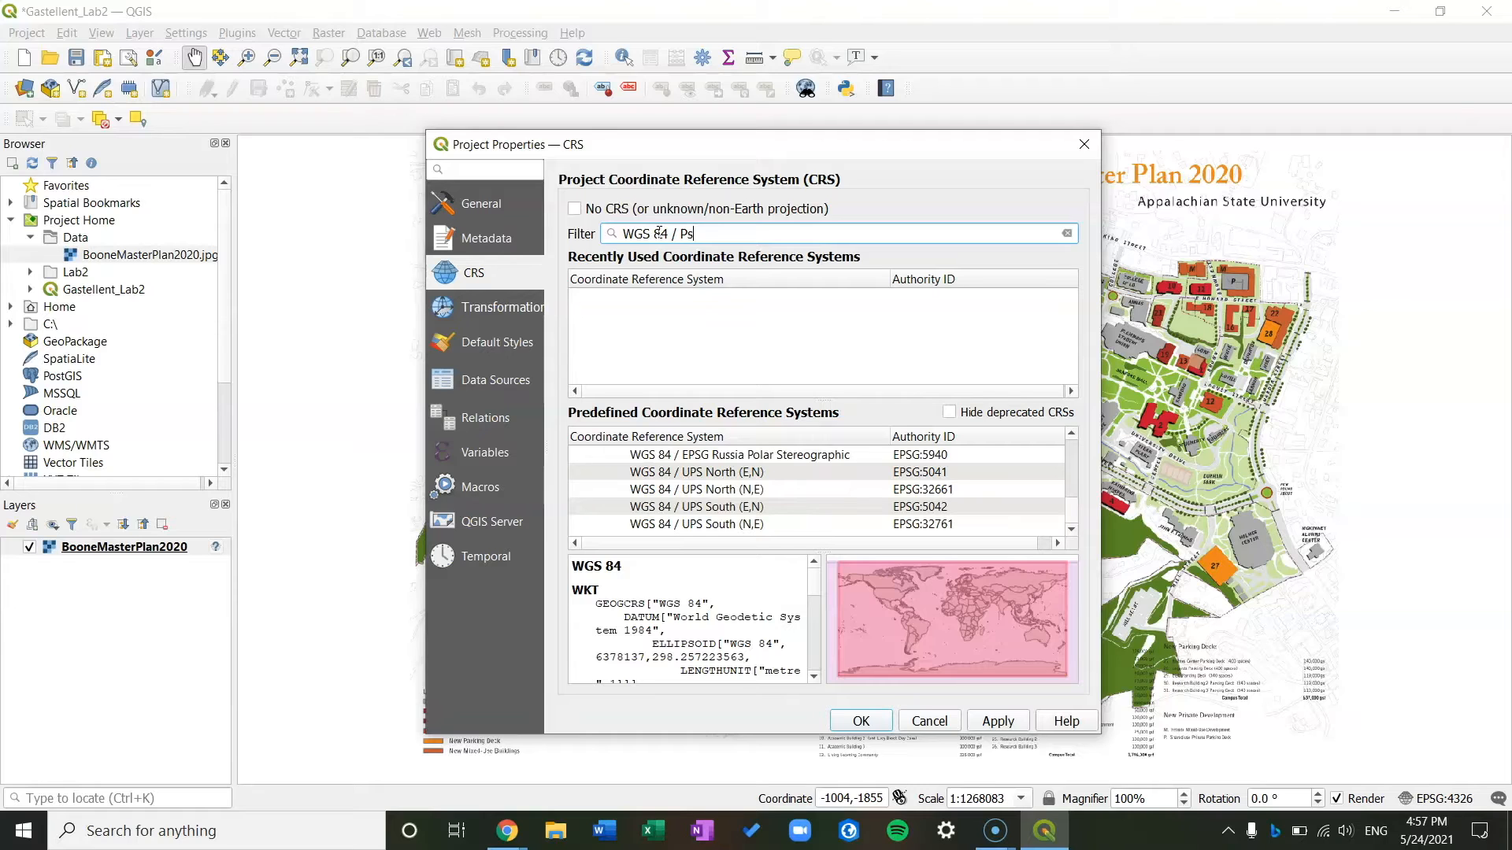
{"action": "type", "text": "eudo-Mercator"}
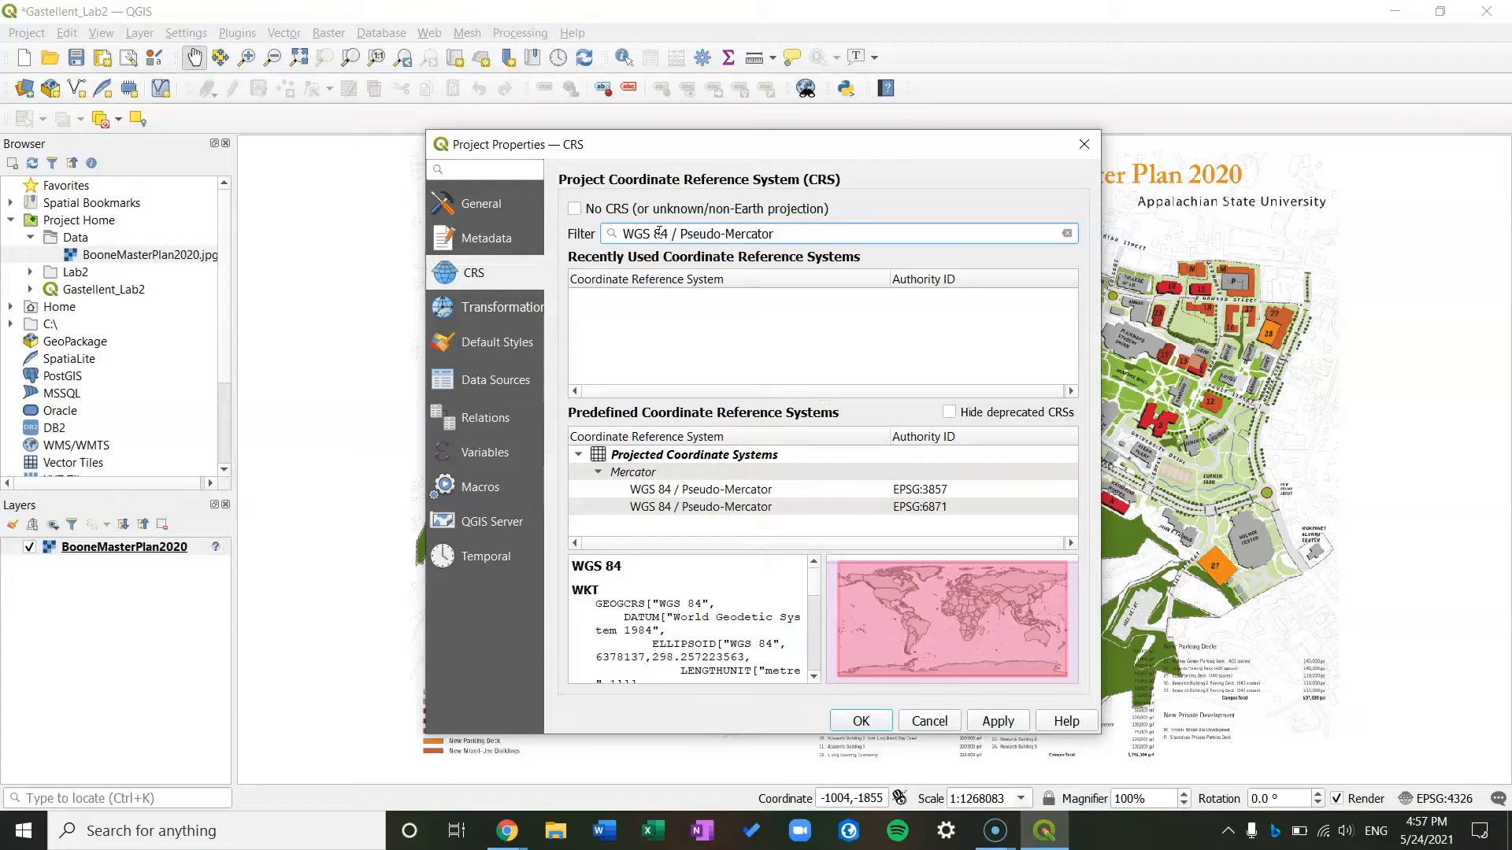
{"action": "left_click", "coordinate": [939, 489]}
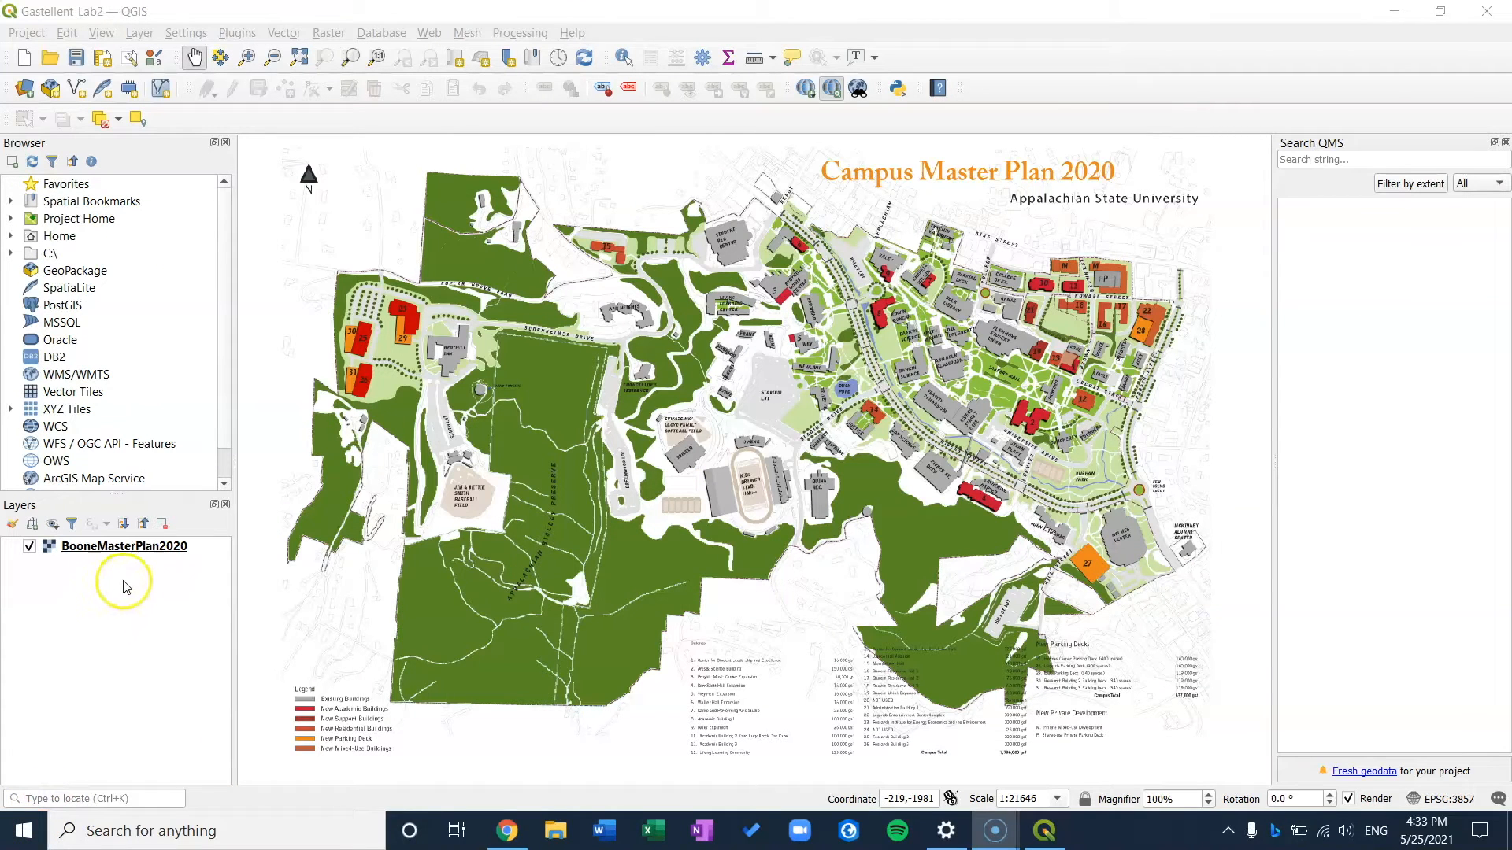
Set the CRS of the BooneMasterPlan2020 layer to WGS 84 / Pseudo-Mercator (EPSG:3857).
{"action": "left_click", "coordinate": [146, 555]}
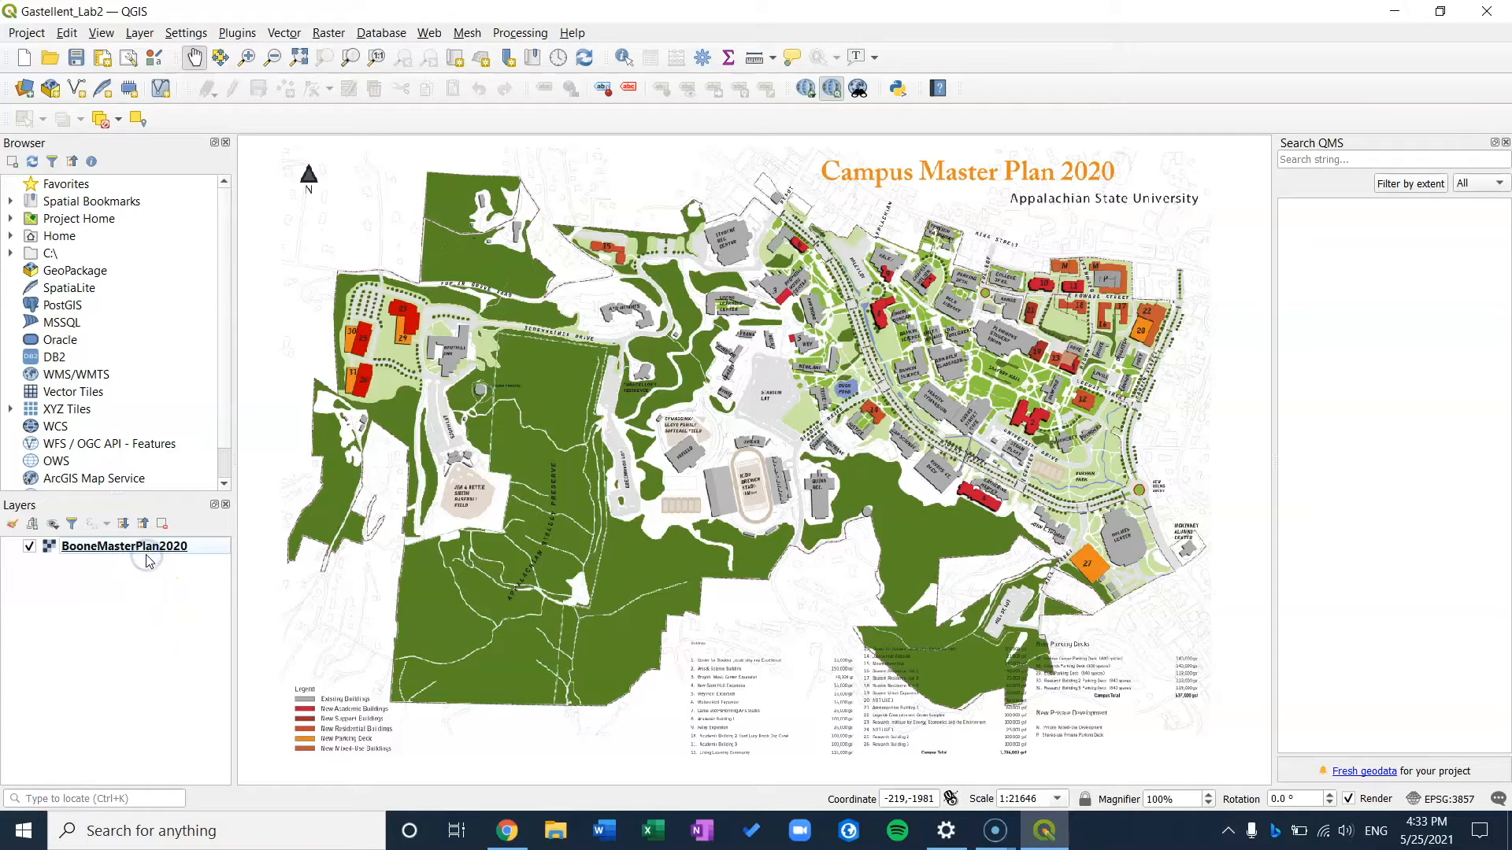
{"action": "right_click", "coordinate": [76, 549]}
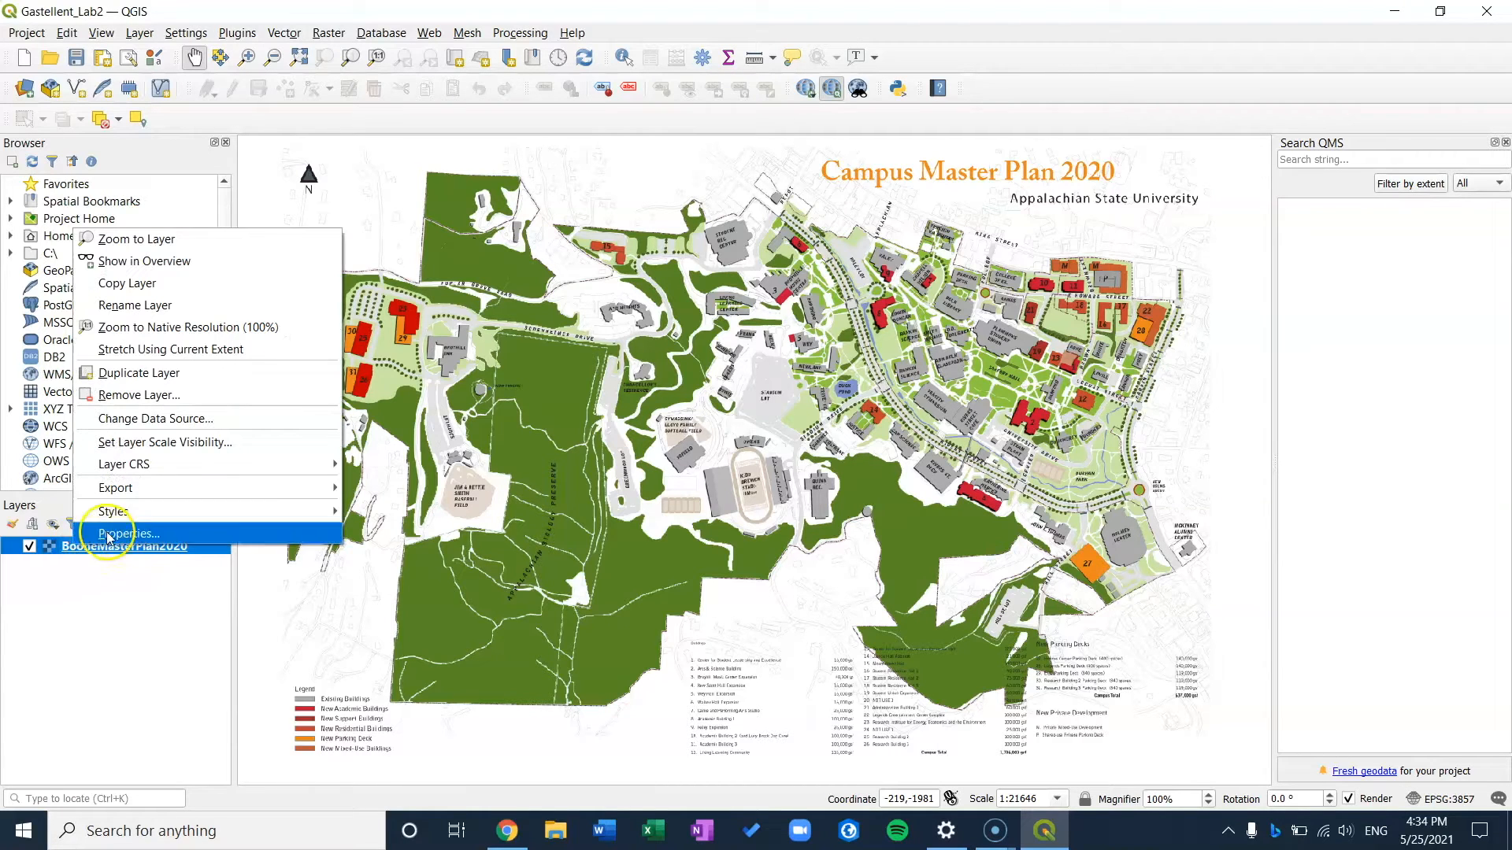
{"action": "left_click", "coordinate": [211, 466]}
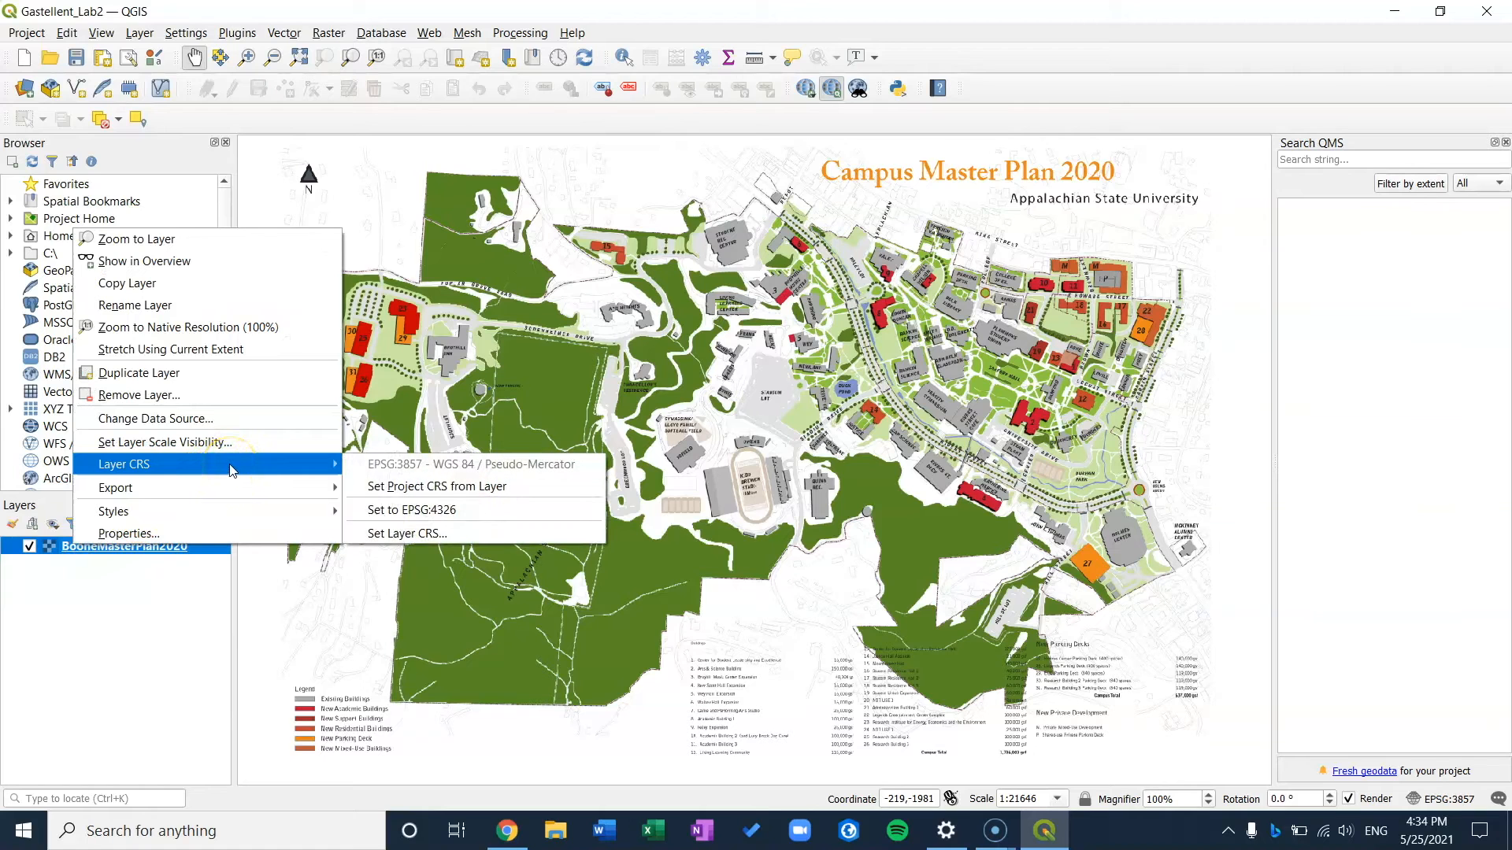
{"action": "left_click", "coordinate": [406, 534]}
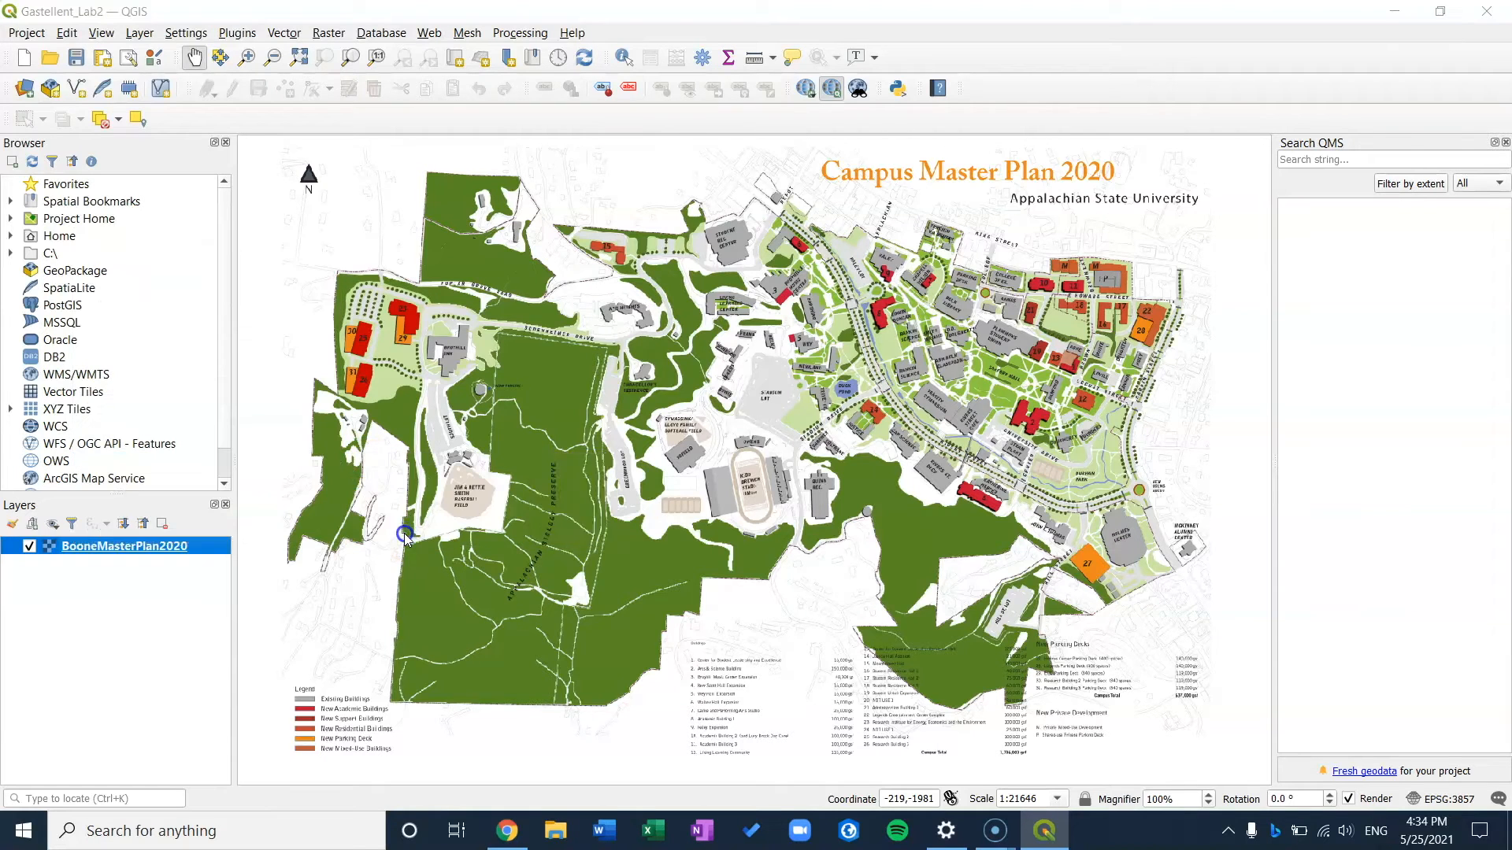
{"action": "left_click", "coordinate": [655, 272]}
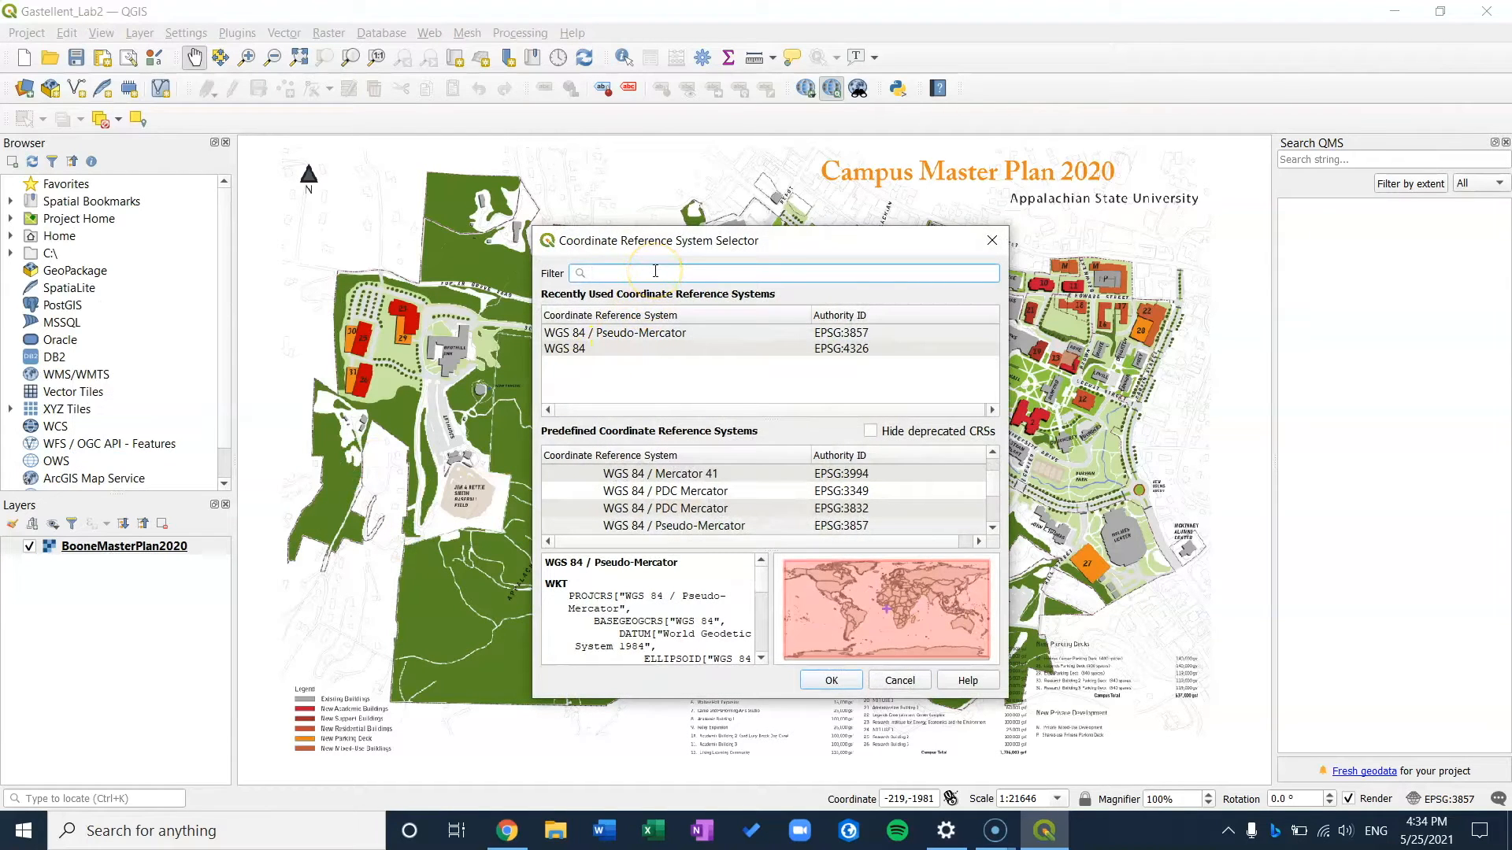
{"action": "type", "text": "WGS"}
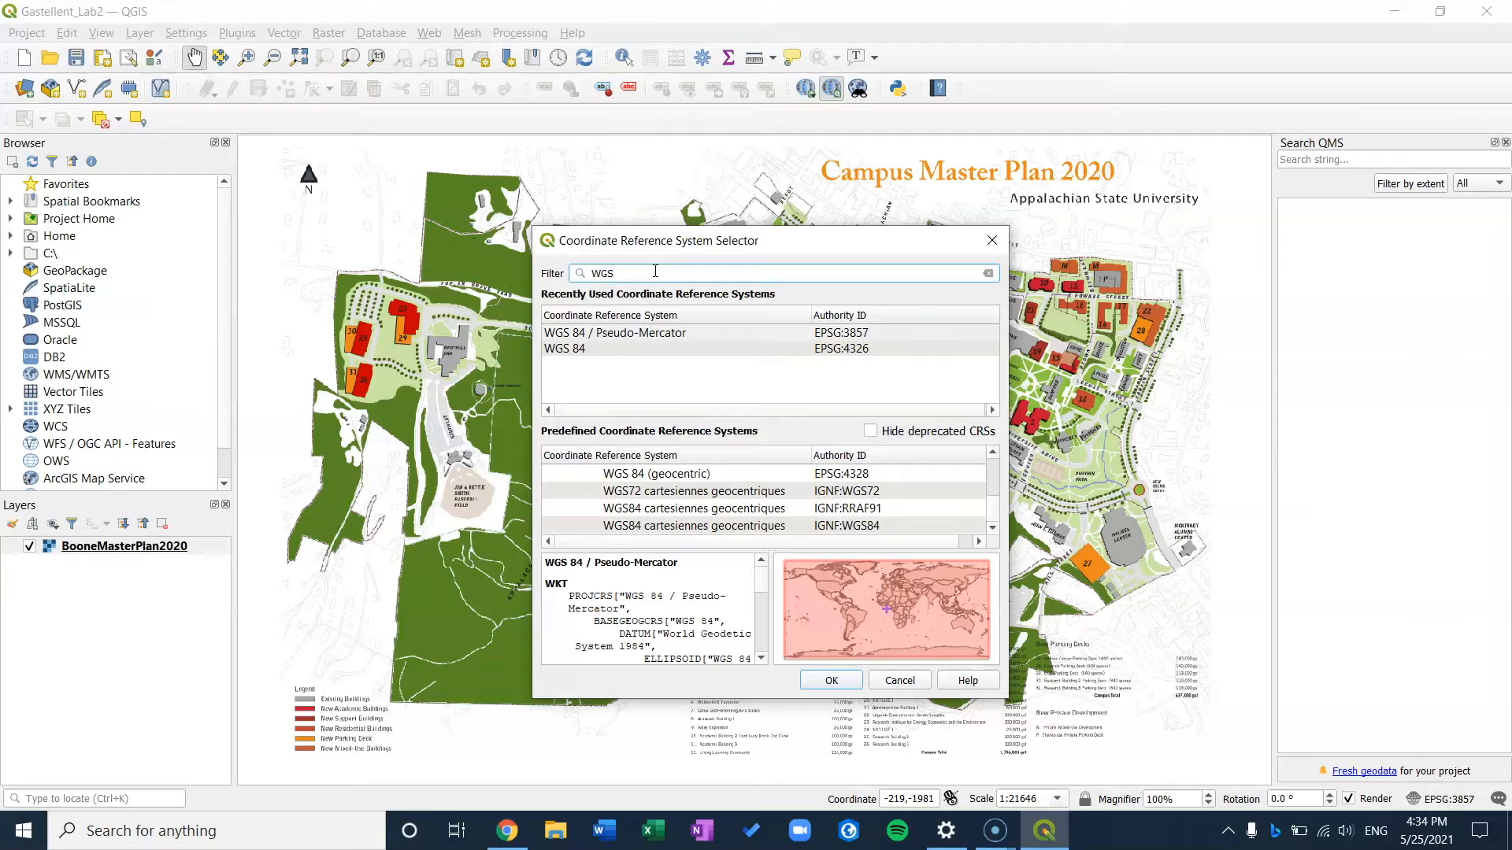
{"action": "type", "text": " 84 "}
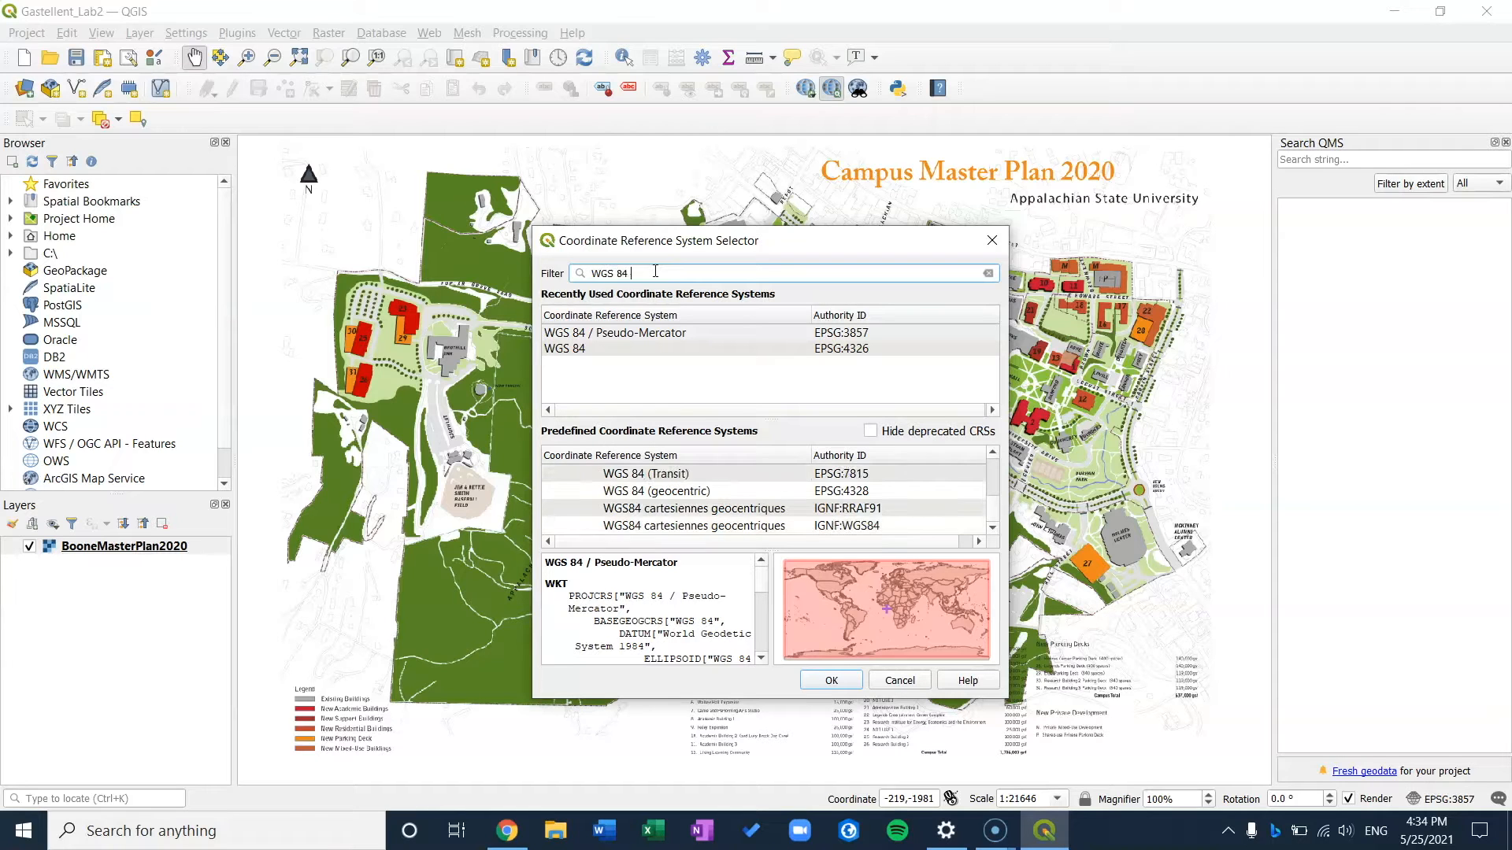
{"action": "type", "text": "/ Pseudo-Mercator"}
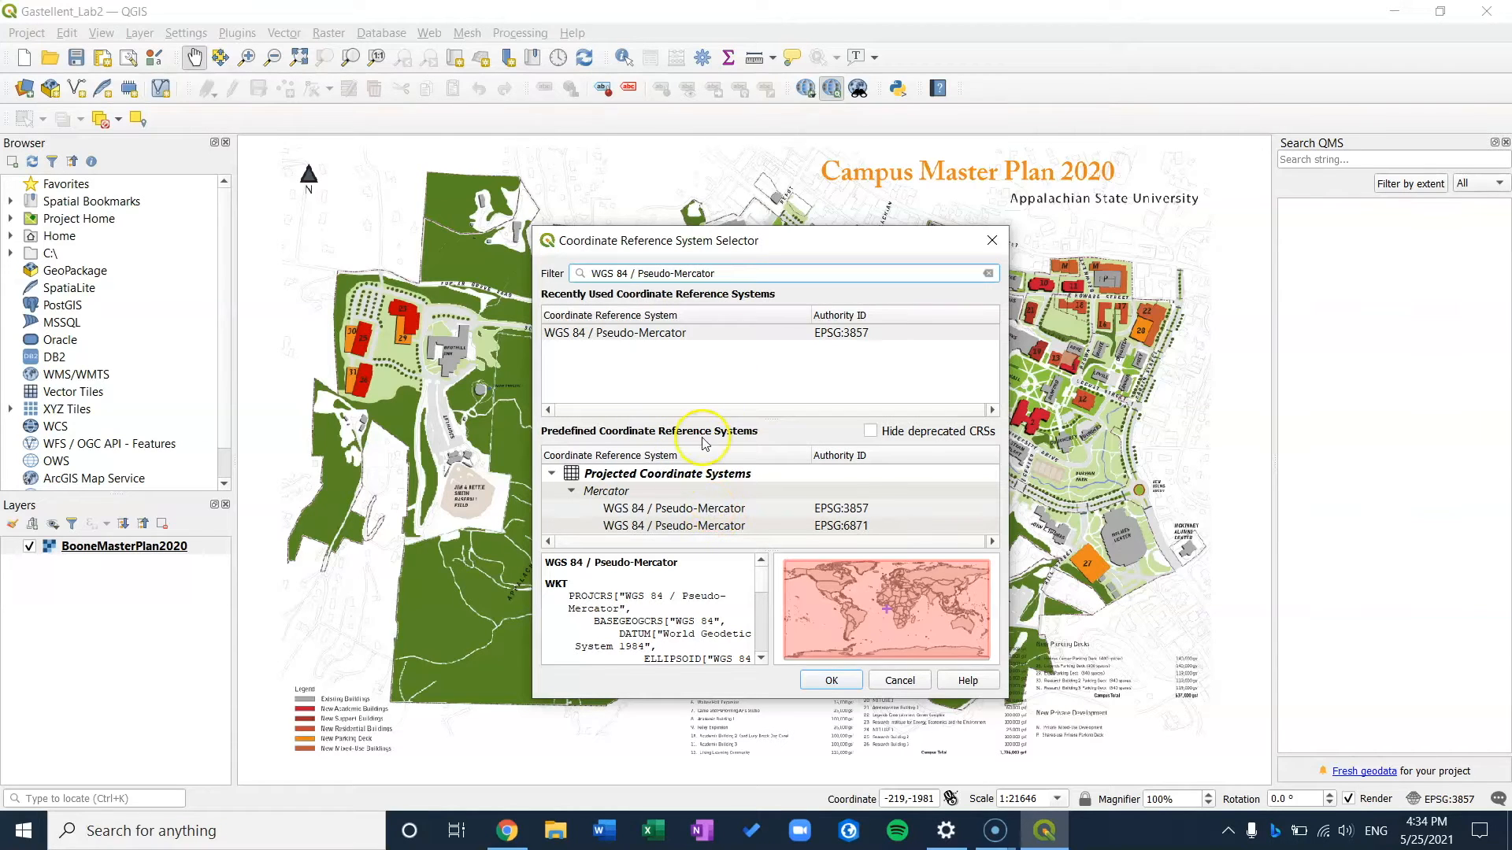
{"action": "left_click", "coordinate": [829, 681]}
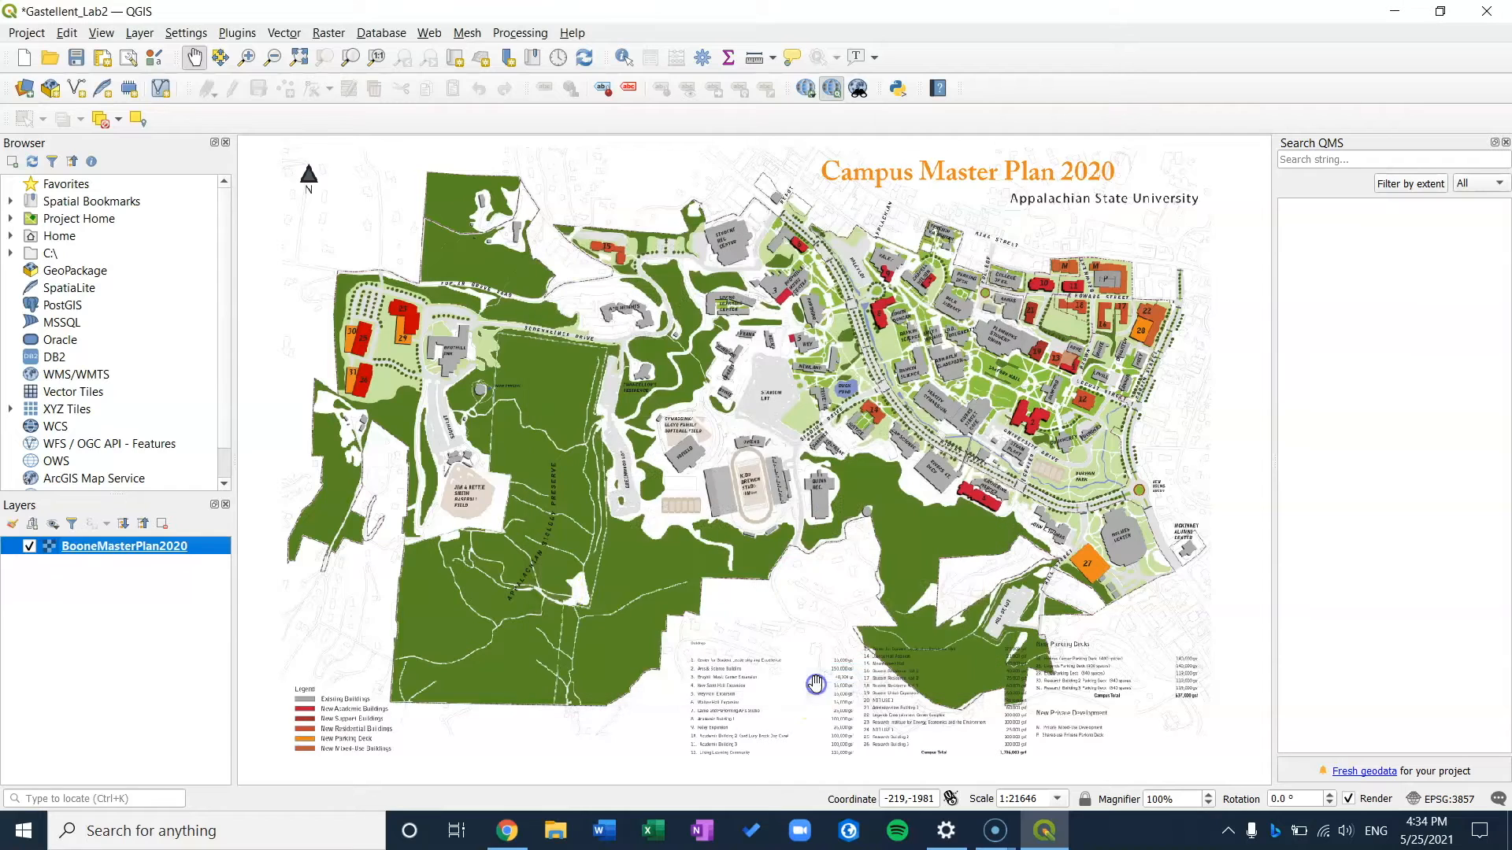
Search all available plugins for QuickMap and view the details of the QuickMapServices plugin.
{"action": "left_click", "coordinate": [238, 33]}
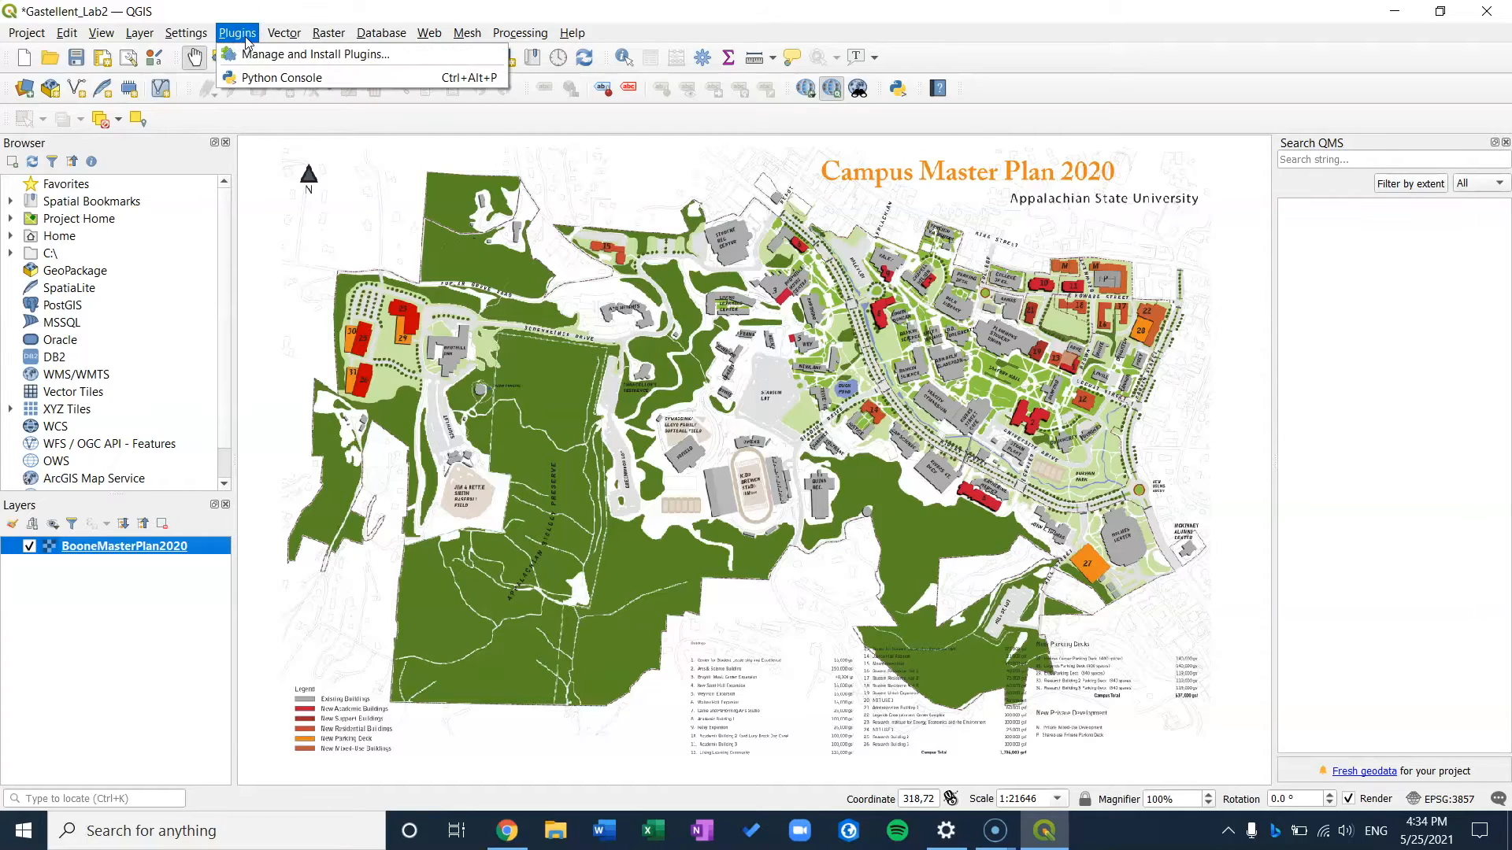
{"action": "left_click", "coordinate": [260, 53]}
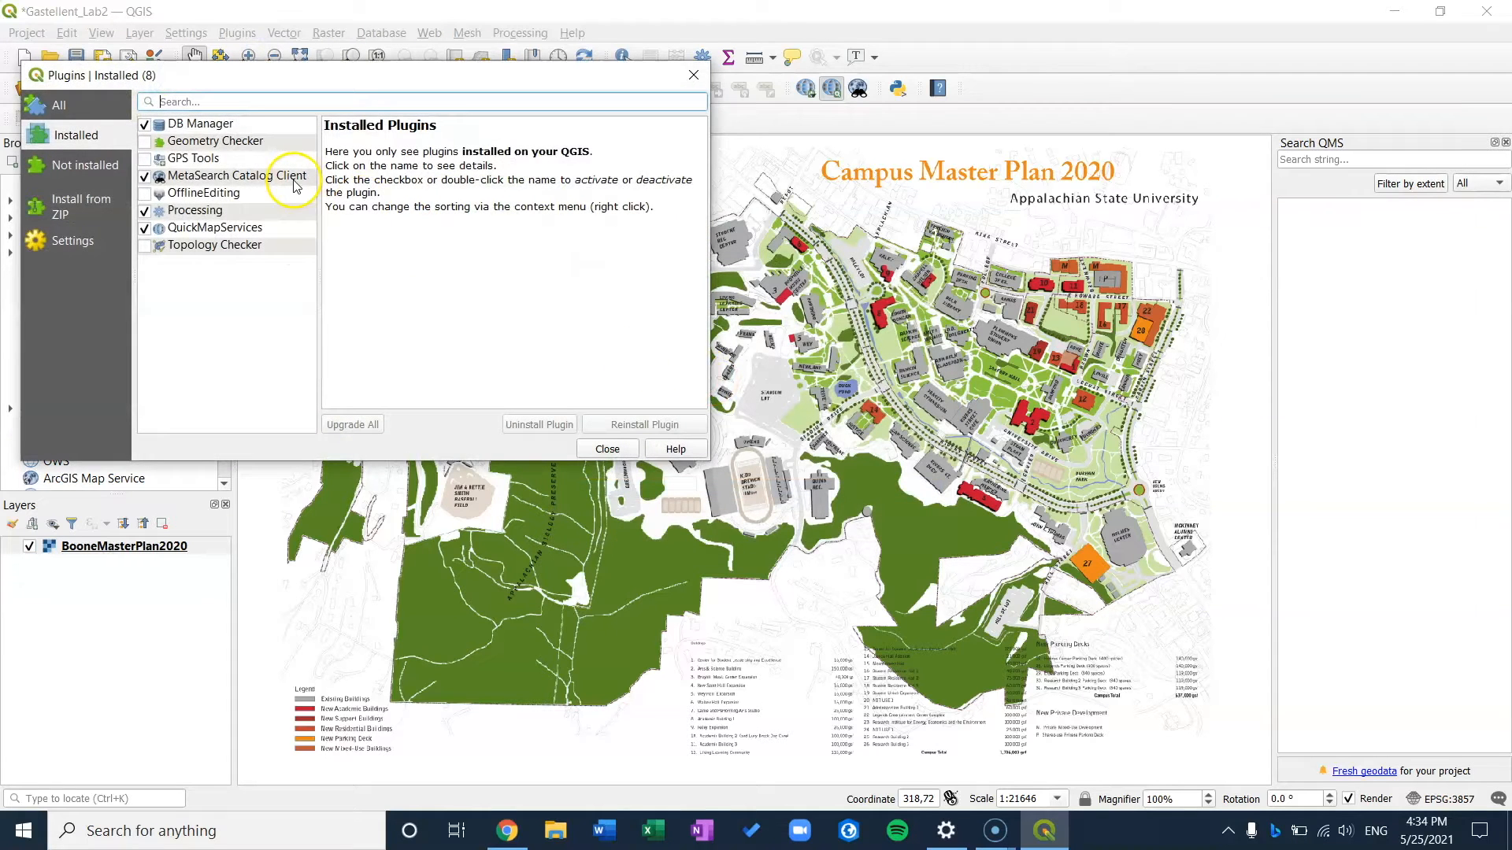
{"action": "left_click", "coordinate": [62, 105]}
{"action": "left_click", "coordinate": [236, 102]}
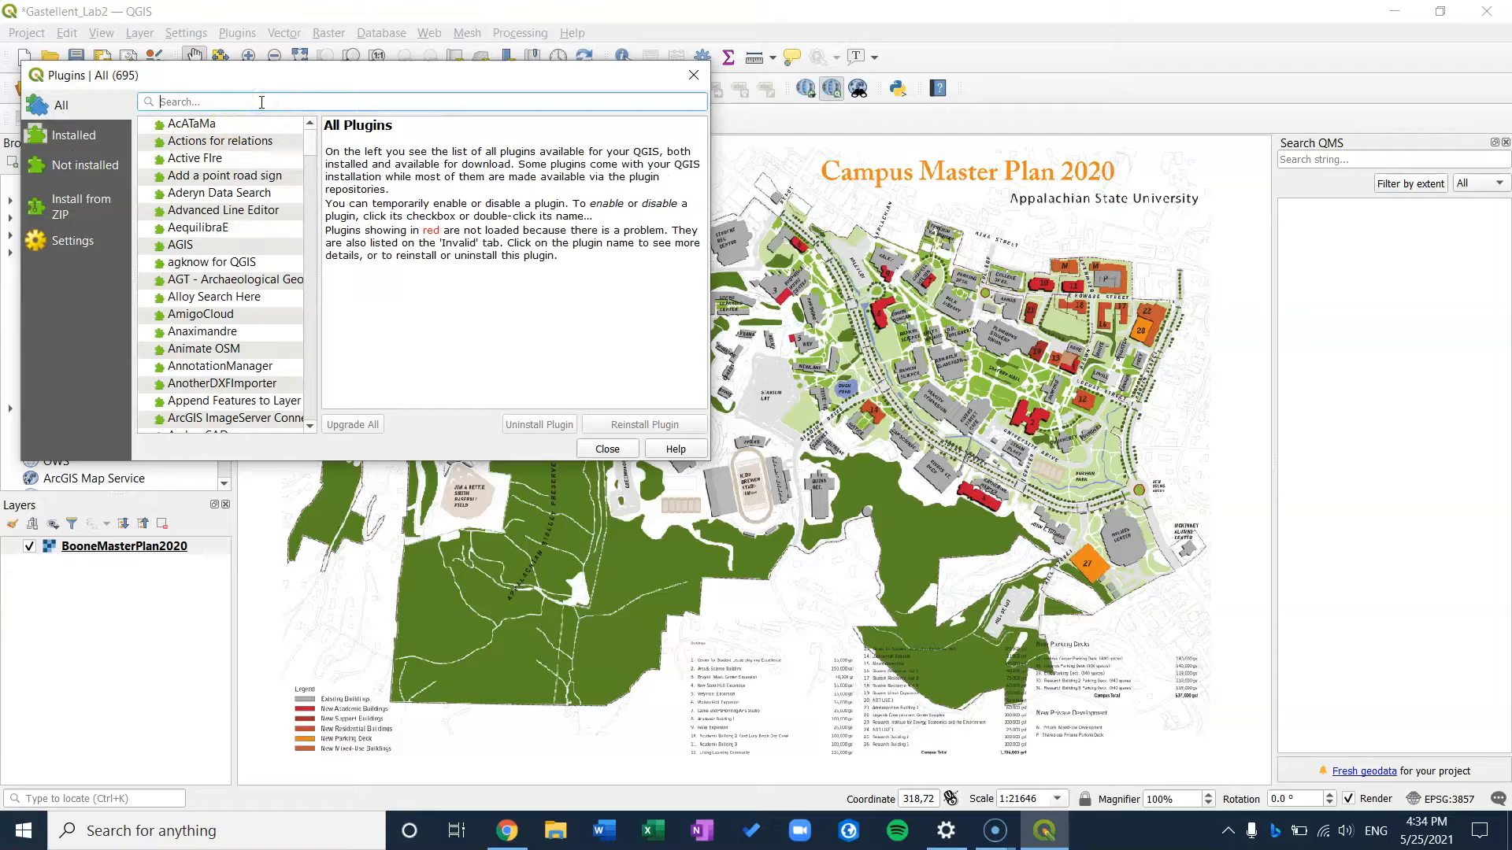
{"action": "type", "text": "Quick Map"}
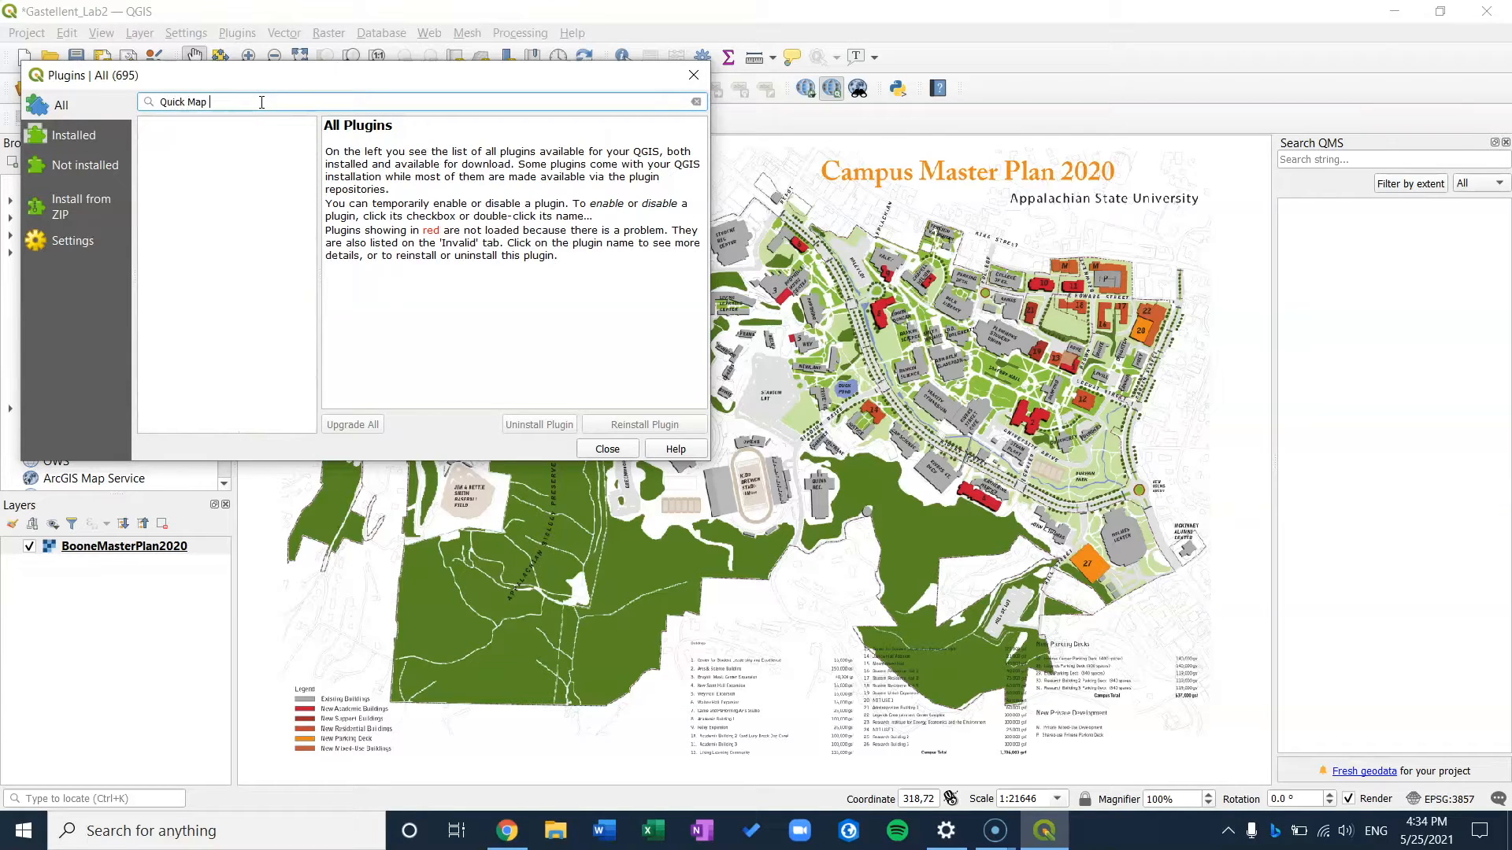
{"action": "key", "text": "BackSpace"}
{"action": "key", "text": "BackSpace"}
{"action": "key", "text": "BackSpace"}
{"action": "key", "text": "BackSpace"}
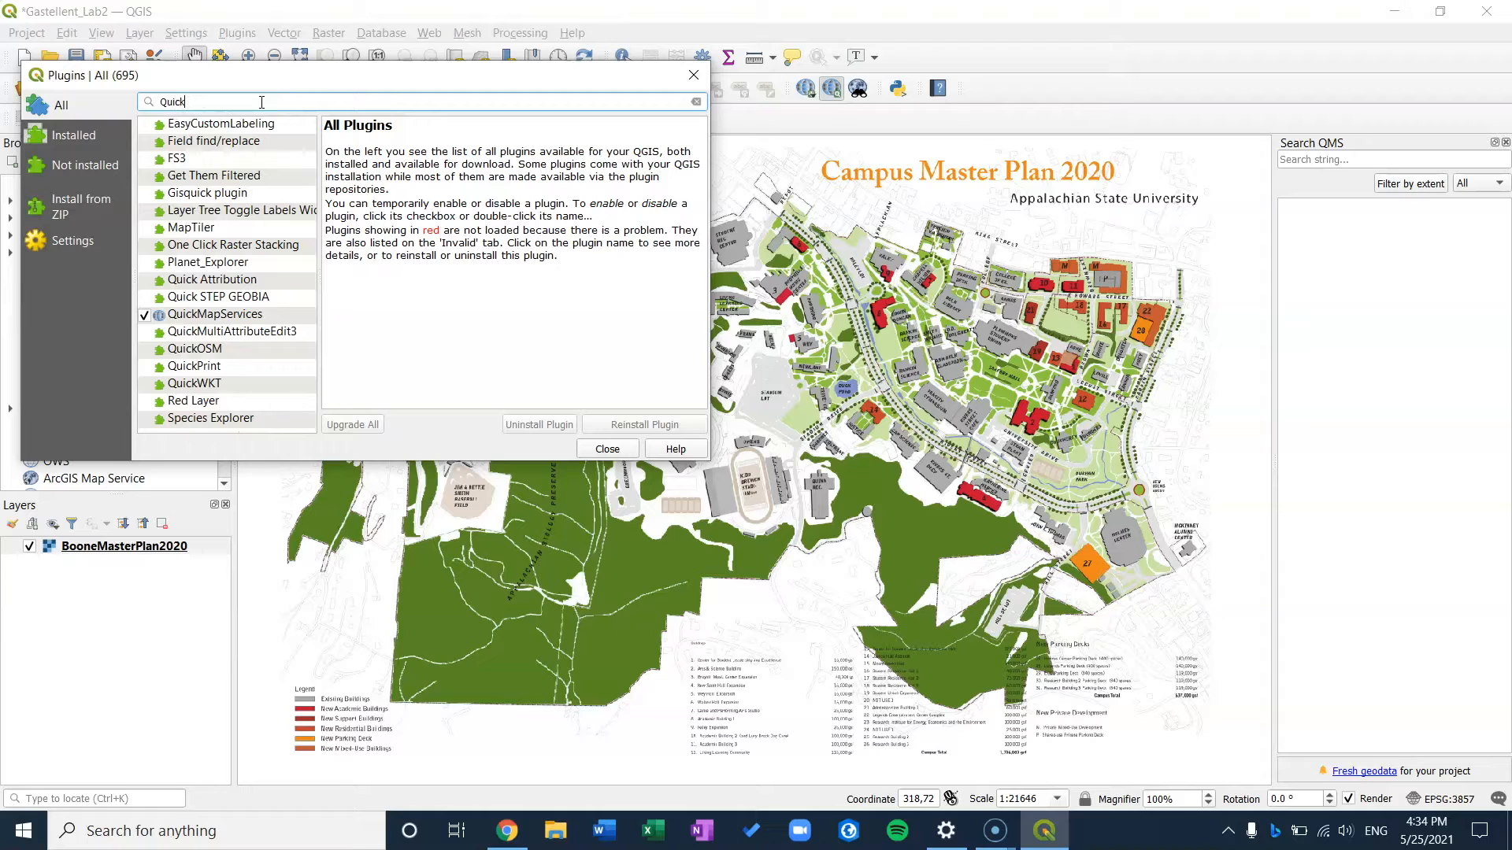
{"action": "type", "text": "Map"}
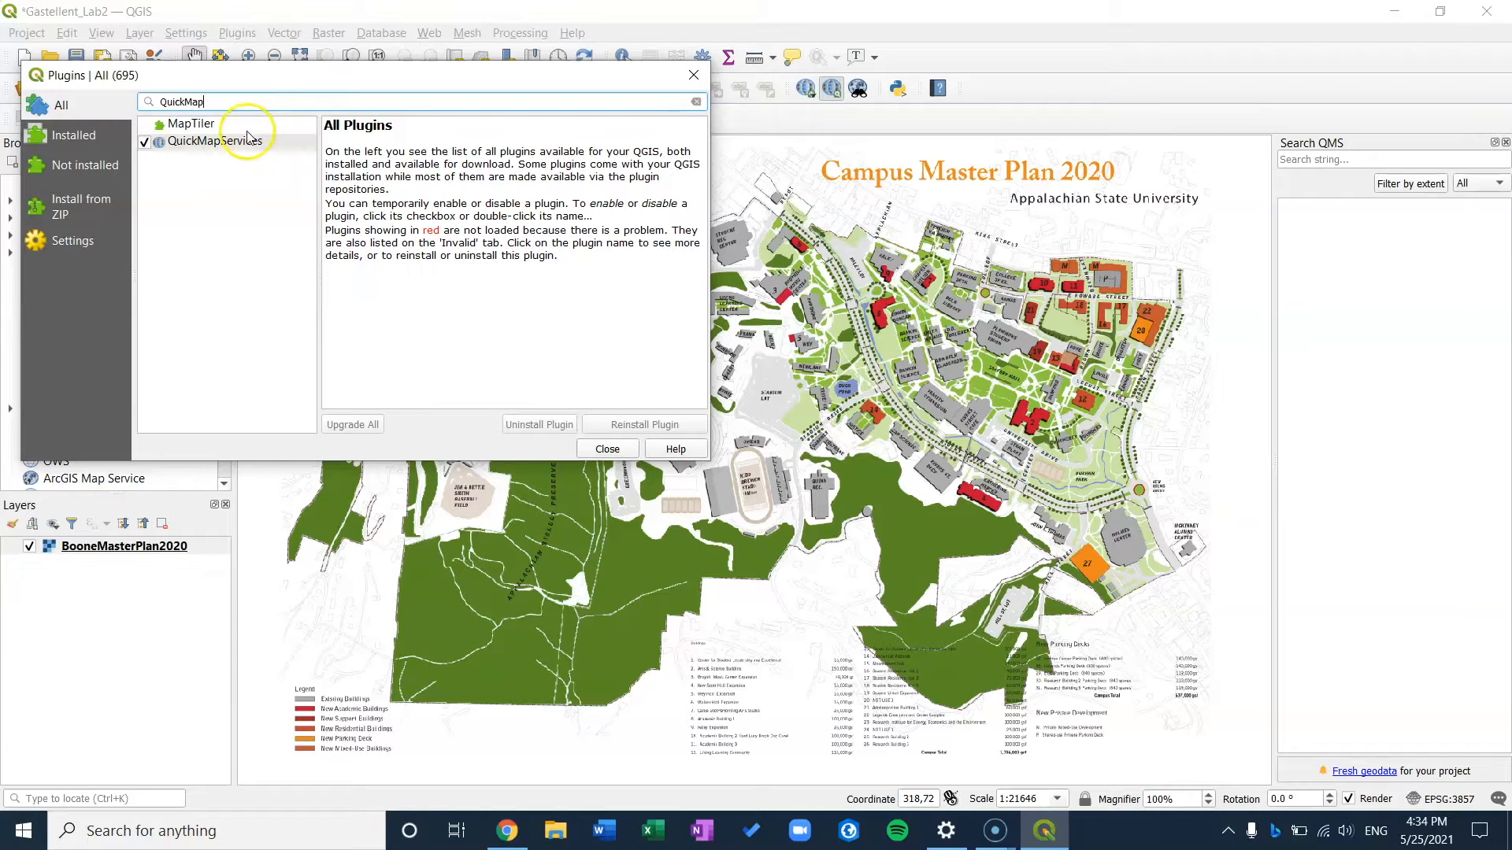
{"action": "left_click", "coordinate": [215, 142]}
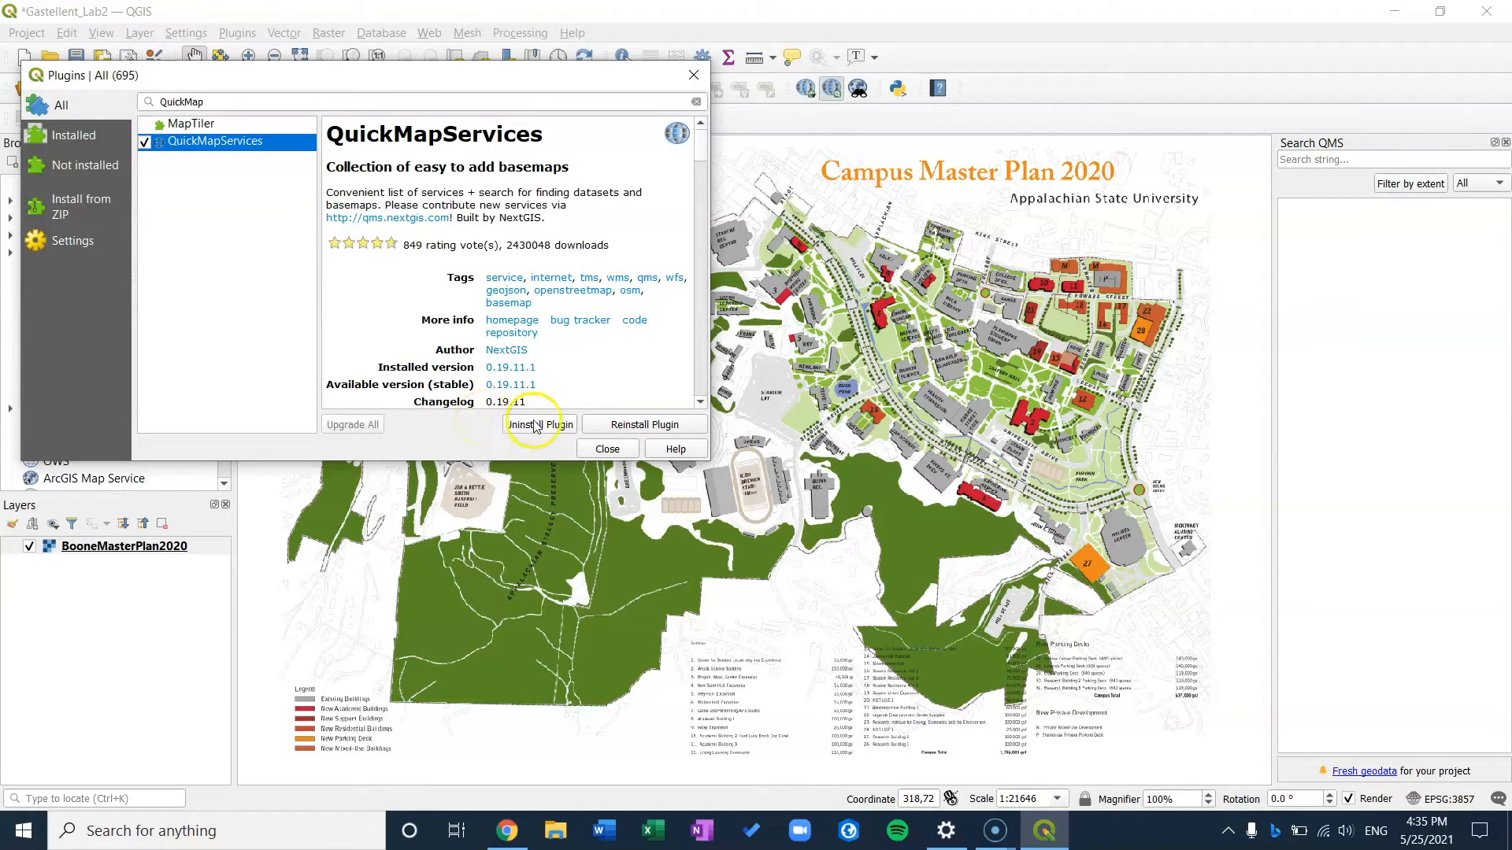
Check the unfiltered list of installed plugins for QuickMapServices, view its details and close the plugin manager.
{"action": "left_click", "coordinate": [102, 137]}
{"action": "left_click", "coordinate": [199, 104]}
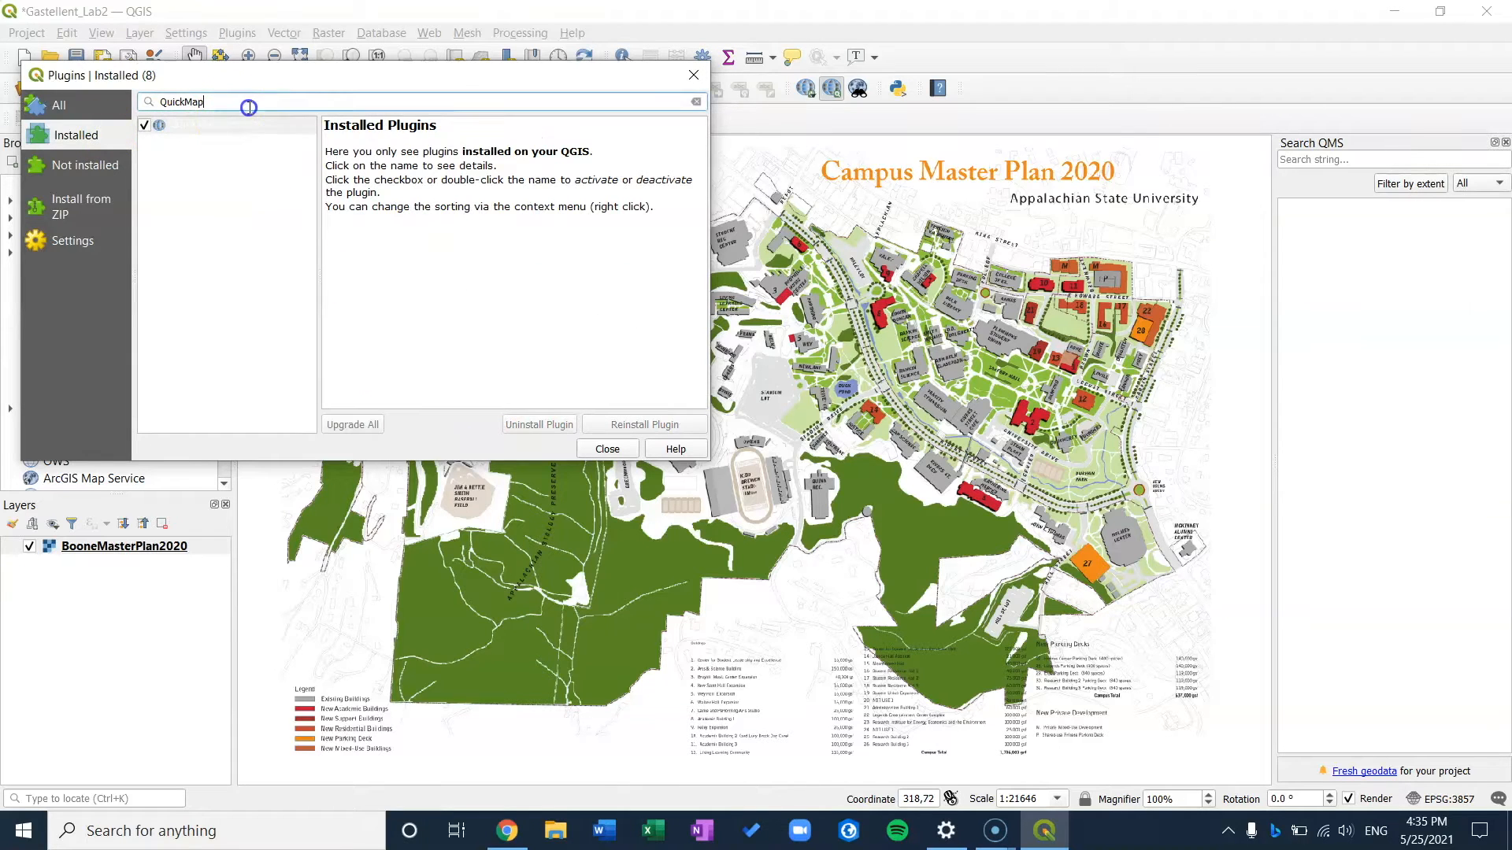
{"action": "key", "text": "BackSpace"}
{"action": "key", "text": "BackSpace"}
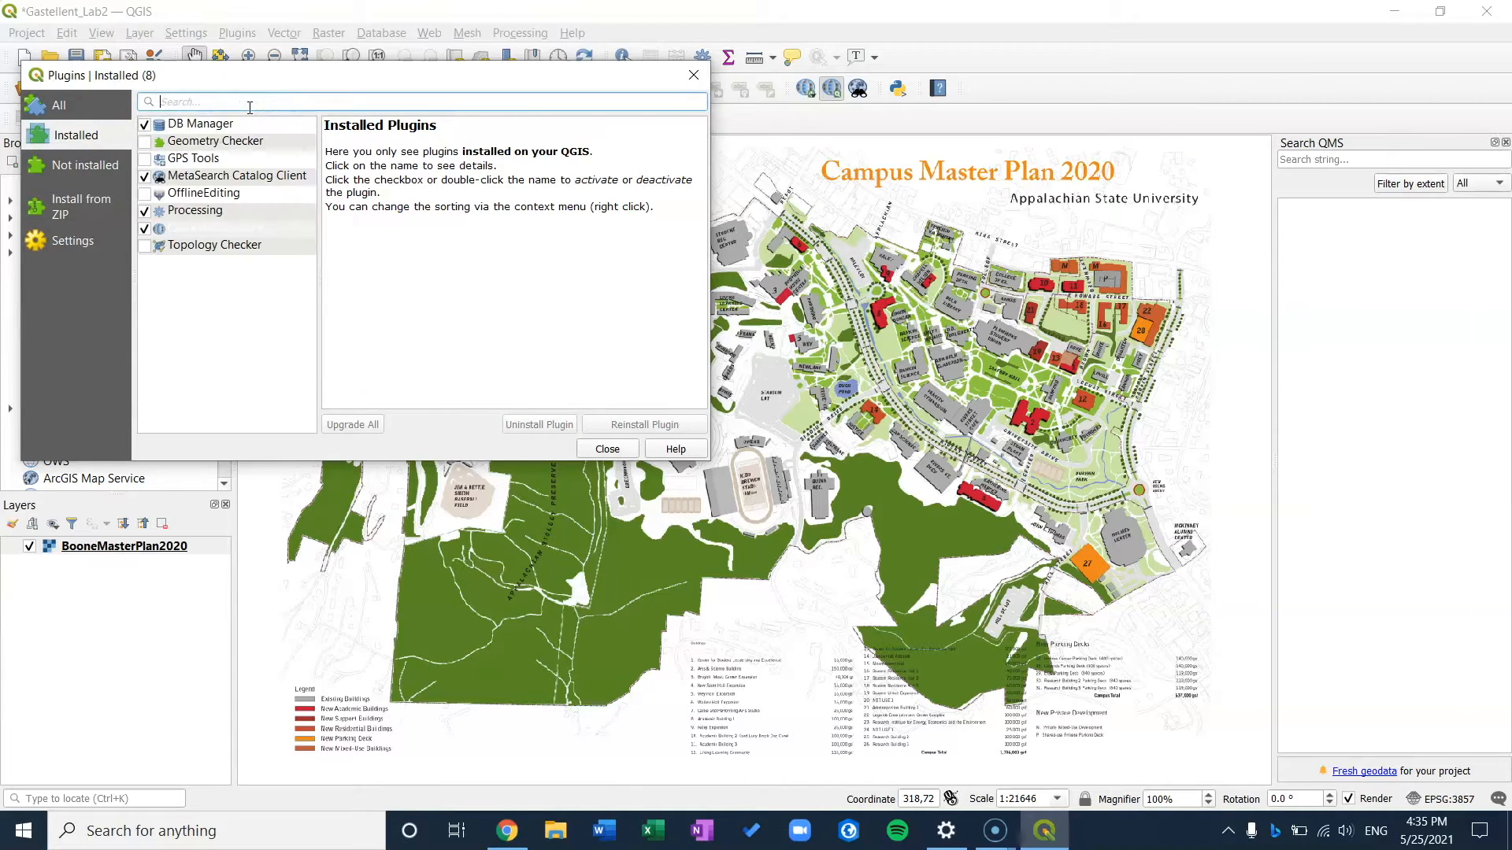
{"action": "left_click", "coordinate": [207, 246]}
{"action": "left_click", "coordinate": [213, 228]}
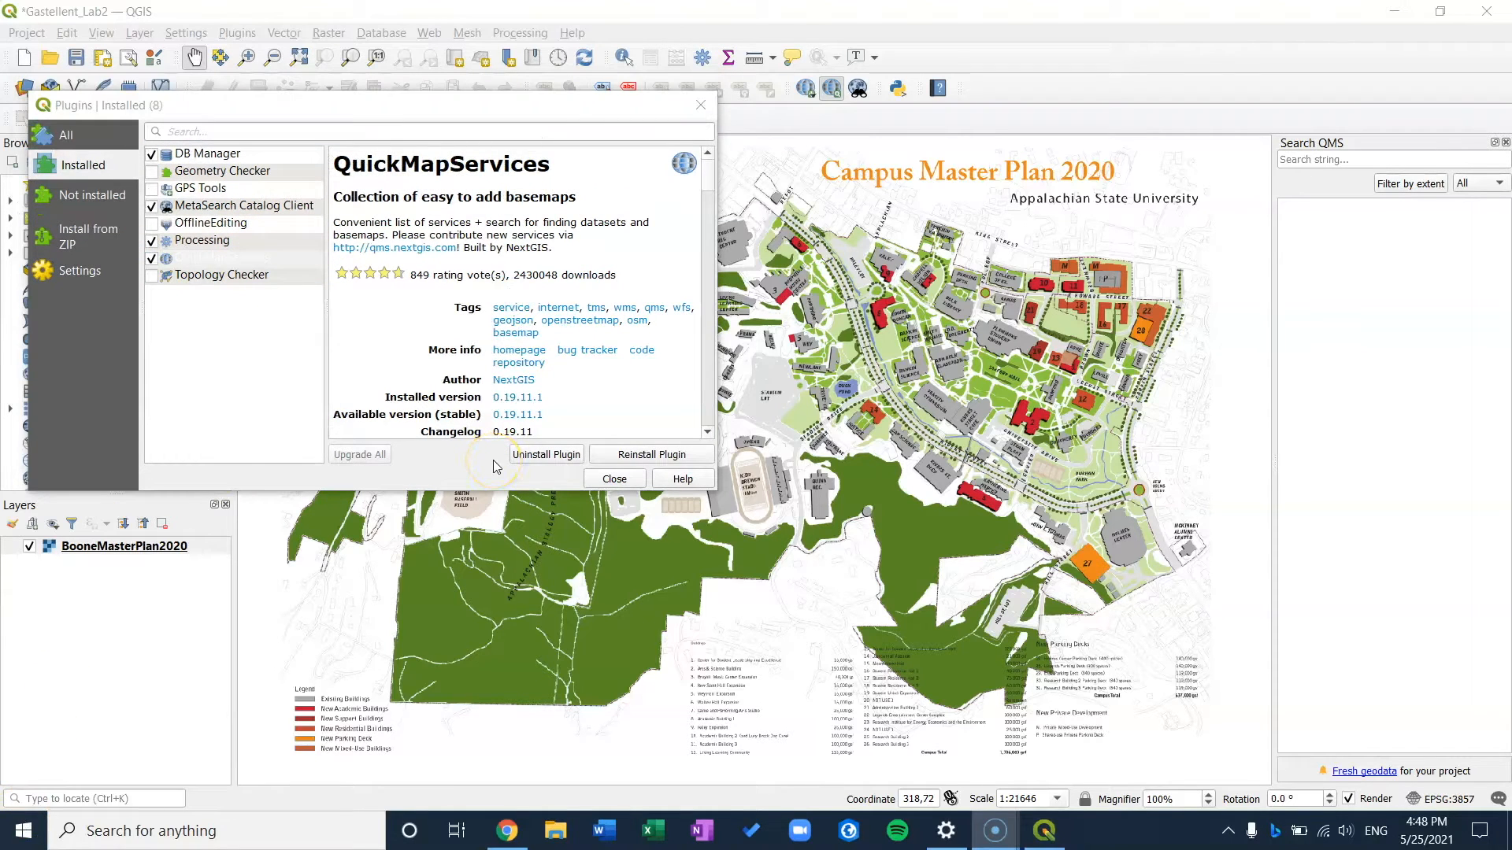
{"action": "left_click", "coordinate": [611, 479]}
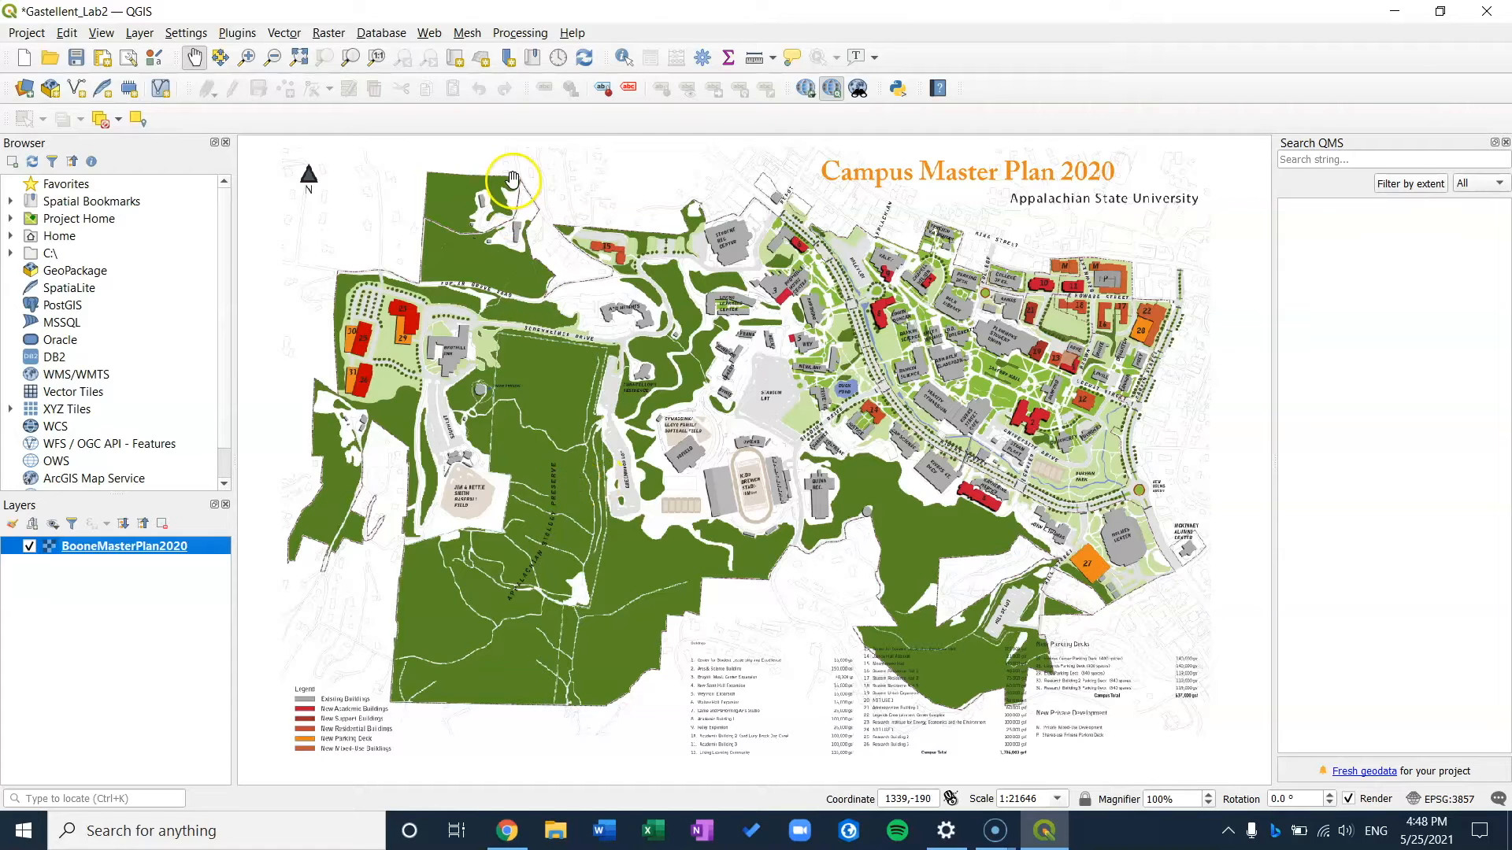
Add the OSM Standard basemap from QuickMapServices to the map.
{"action": "left_click", "coordinate": [435, 34]}
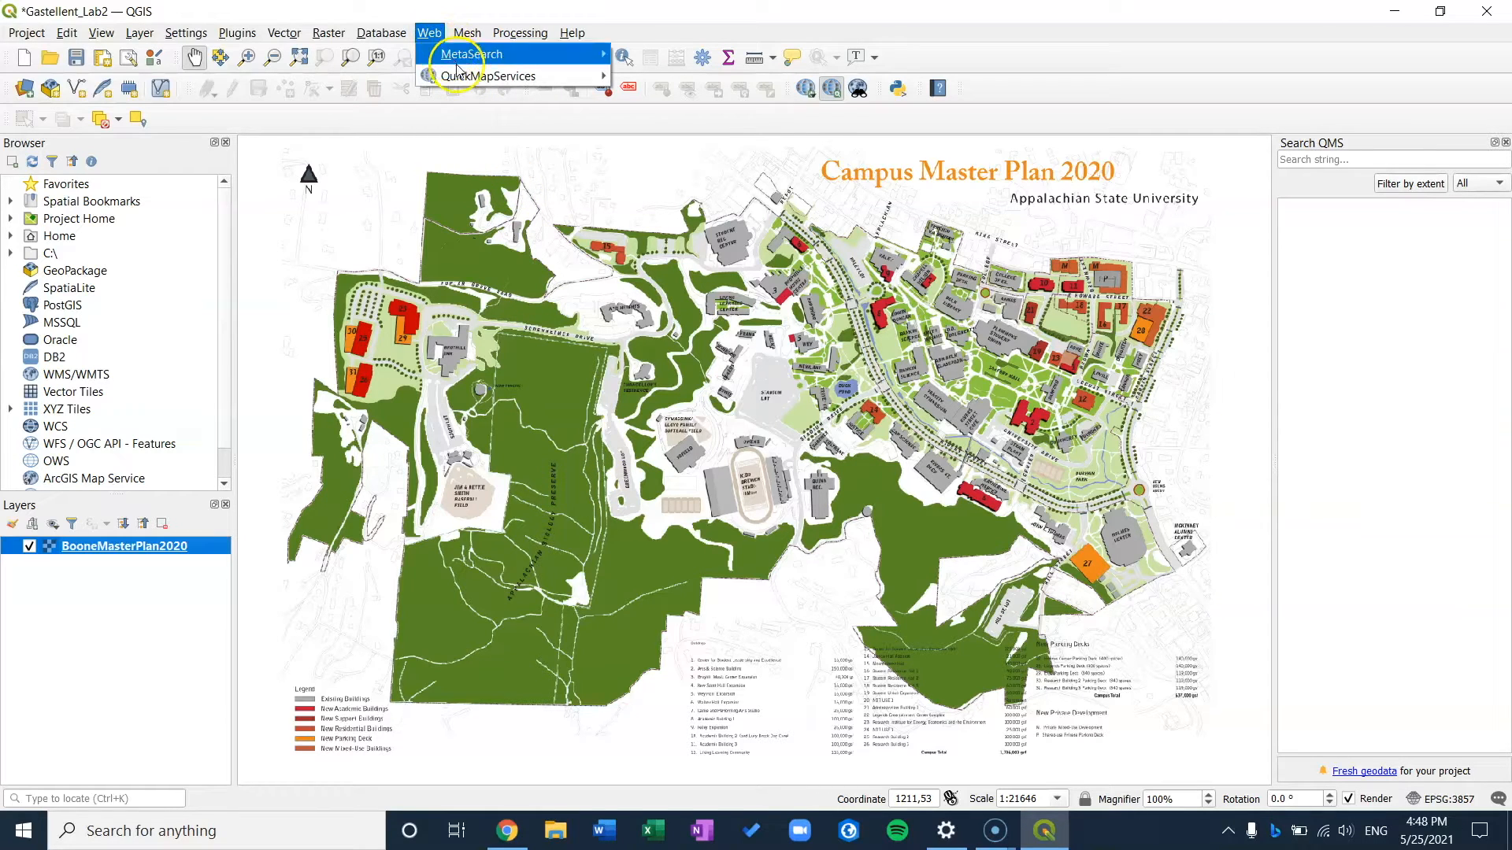
{"action": "left_click", "coordinate": [478, 78]}
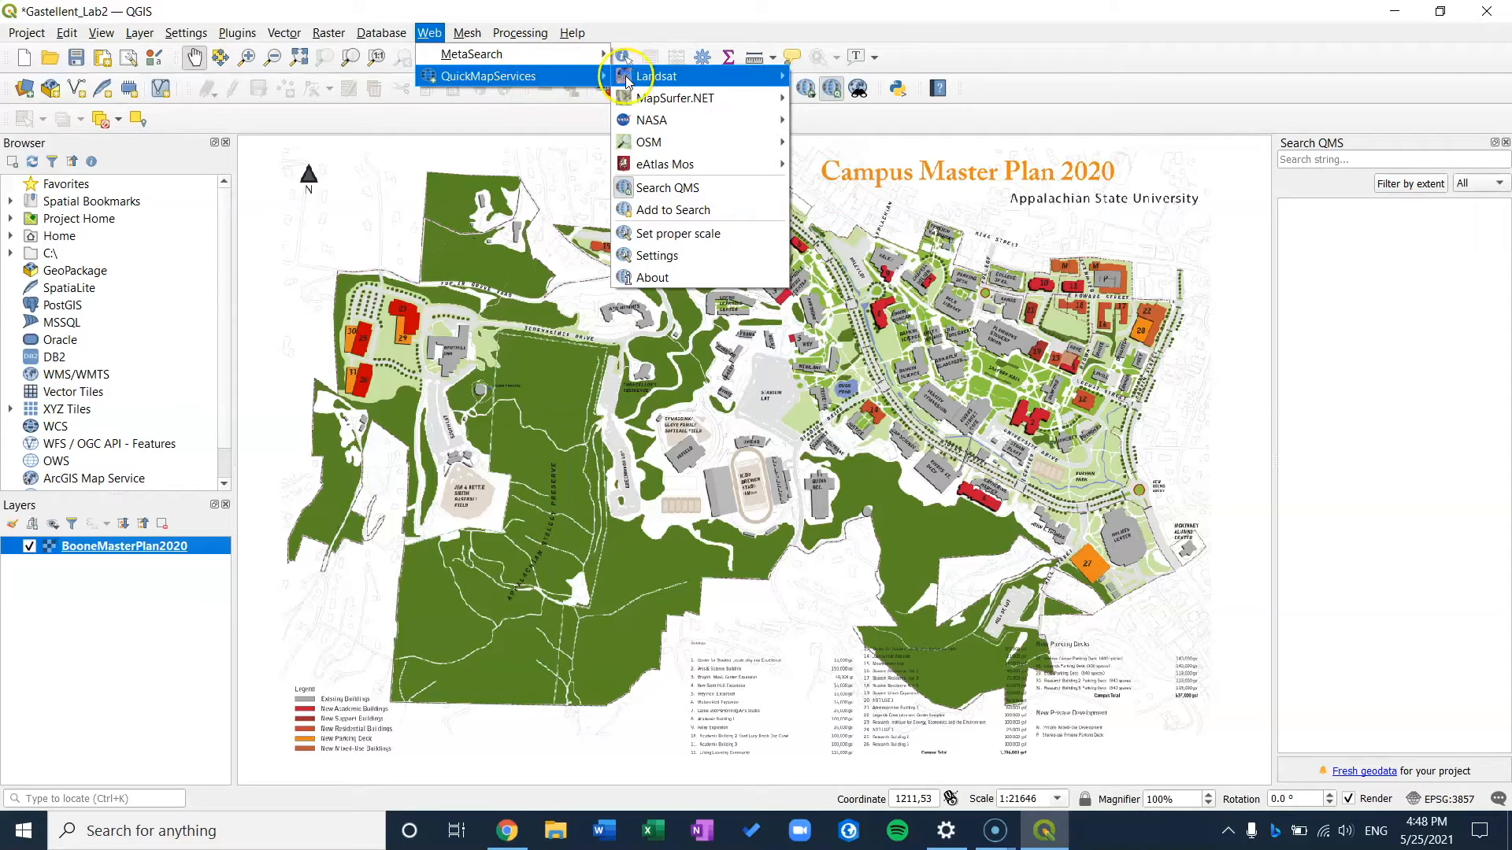
{"action": "left_click", "coordinate": [669, 148]}
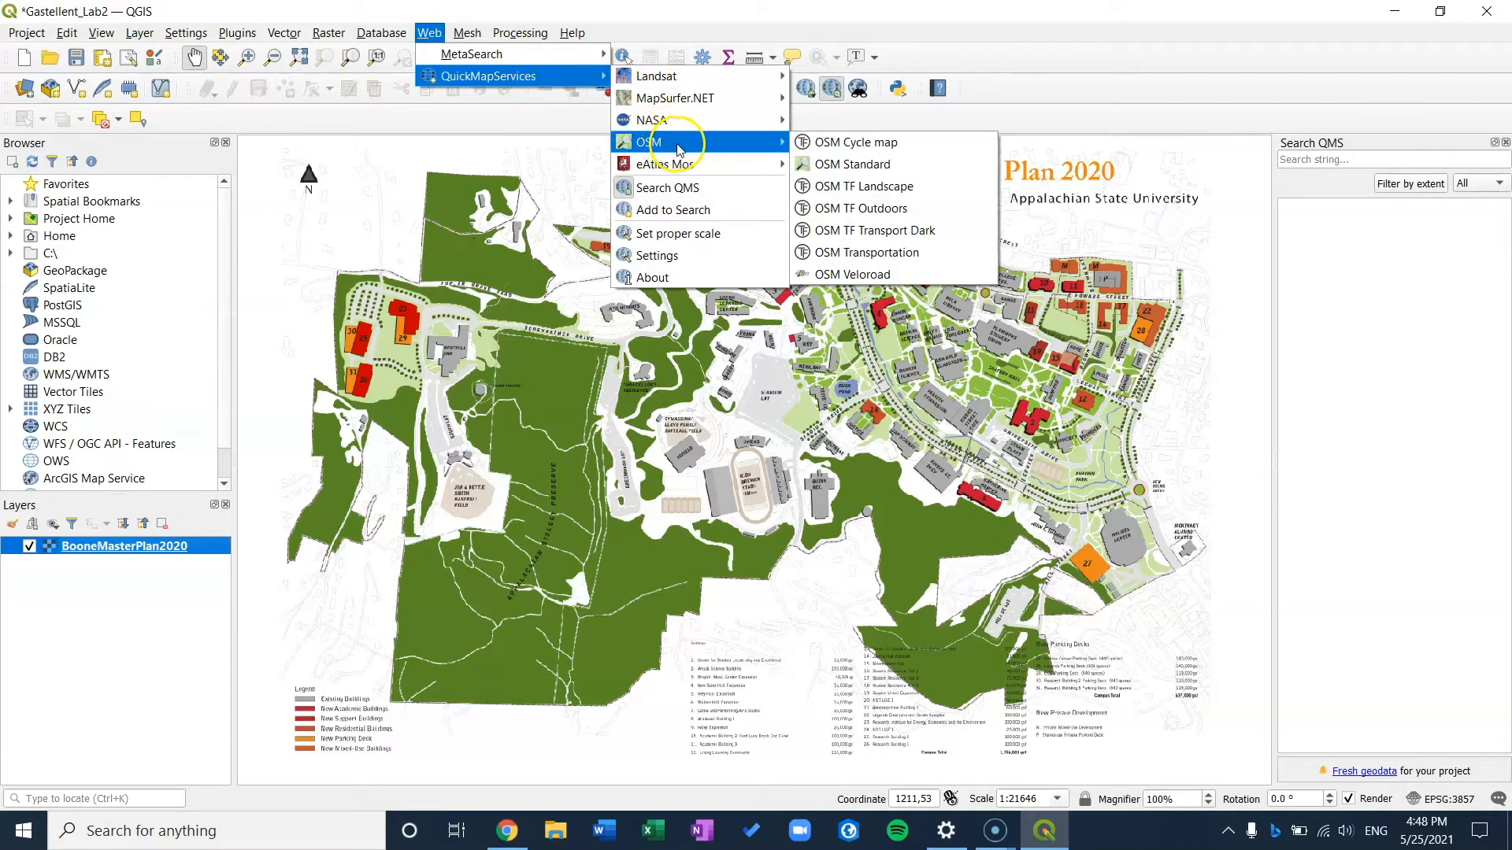
{"action": "mouse_move", "coordinate": [763, 136]}
{"action": "left_click", "coordinate": [823, 166]}
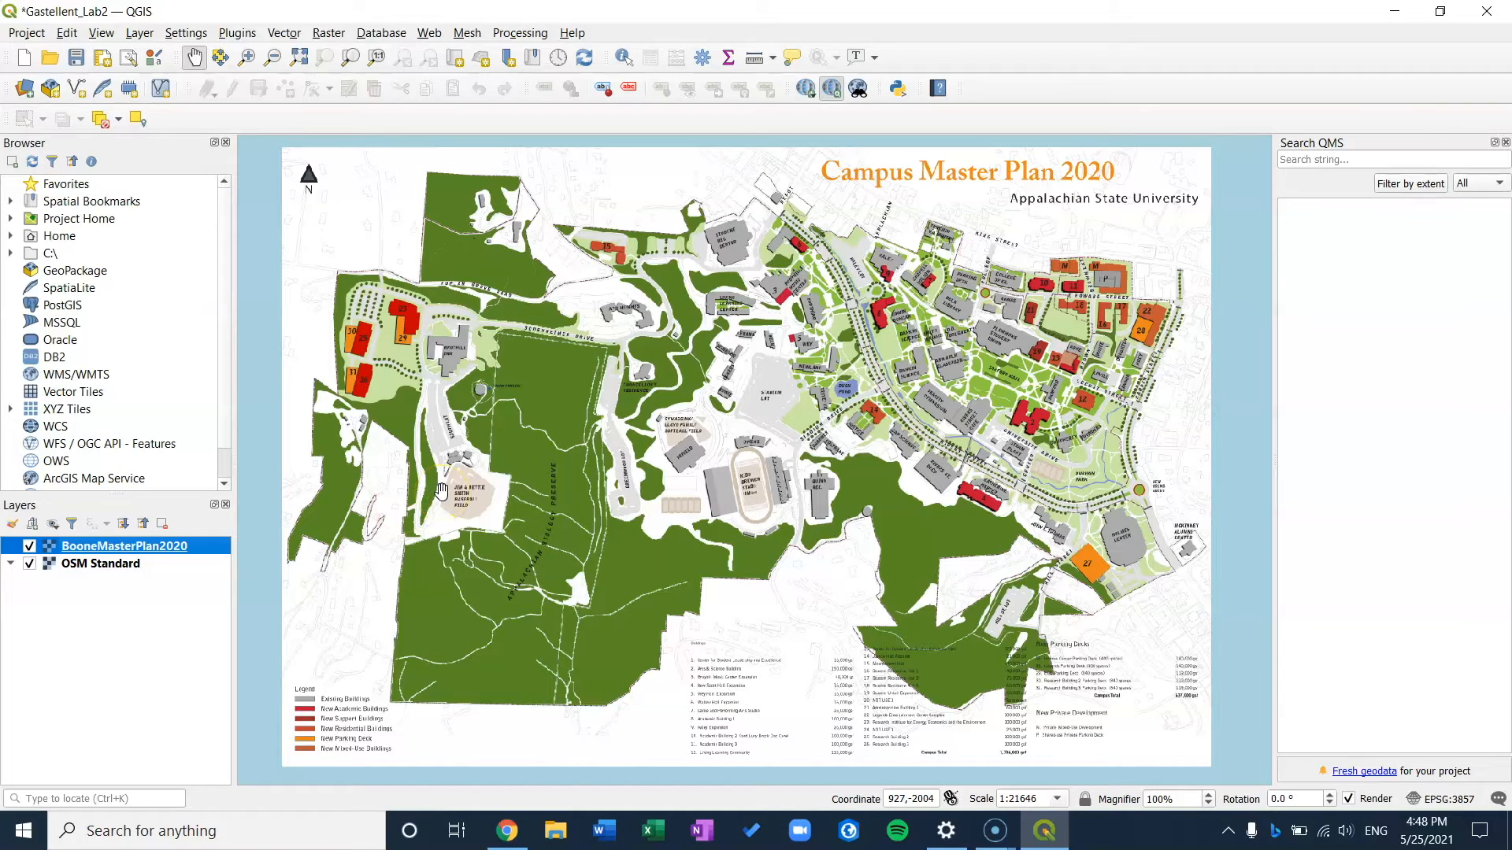
{"action": "scroll", "coordinate": [441, 490], "scroll_direction": "down", "scroll_amount": 3}
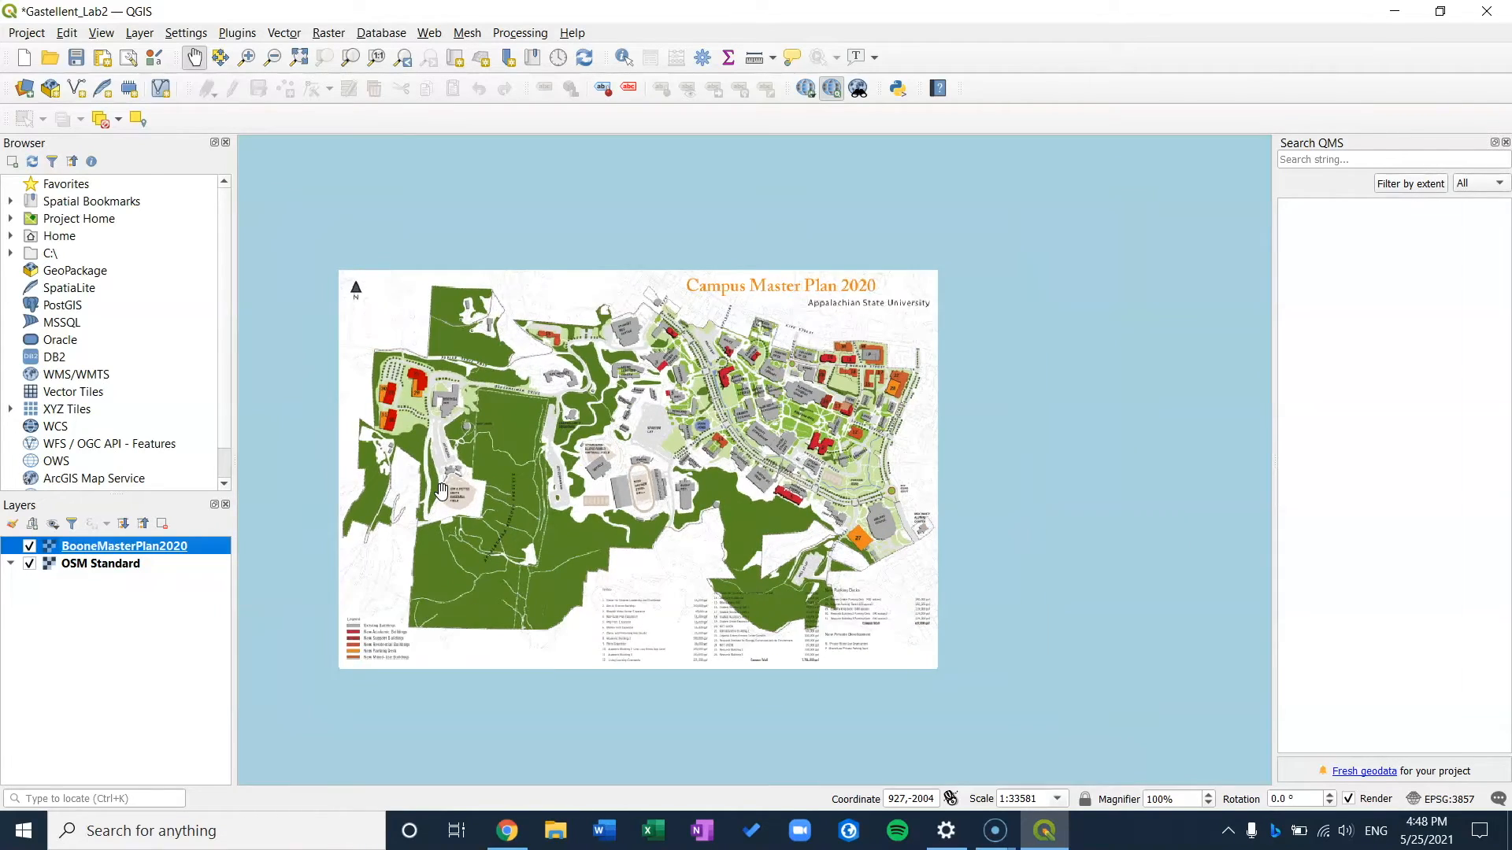
{"action": "scroll", "coordinate": [441, 491], "scroll_direction": "up", "scroll_amount": 4}
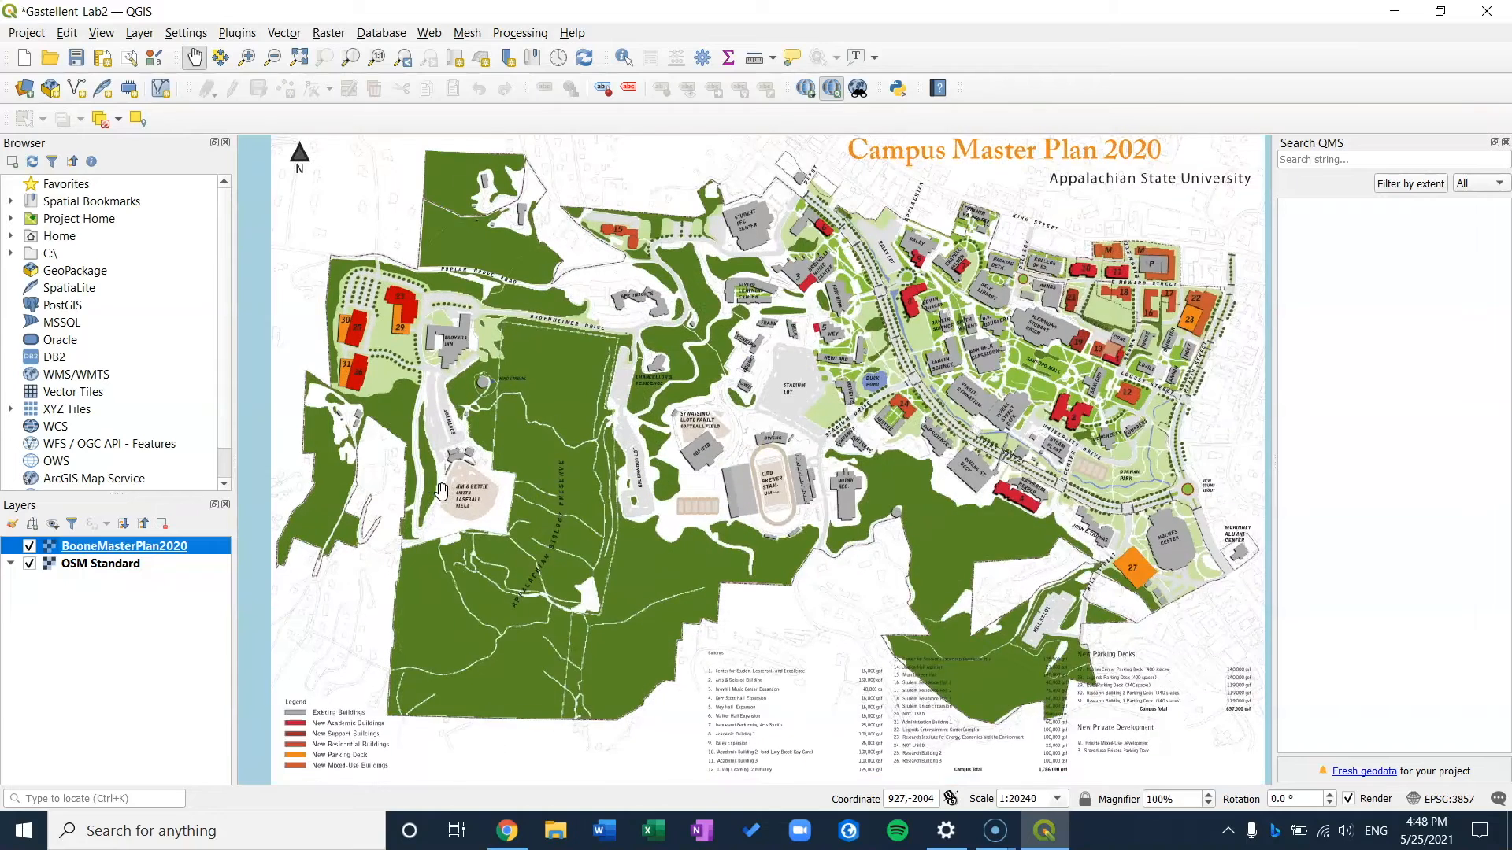
Examine where the ungeoreferenced BooneMasterPlan2020 image lies in relation to the world on the OSM Standard basemap.
{"action": "scroll", "coordinate": [441, 491], "scroll_direction": "up", "scroll_amount": 1}
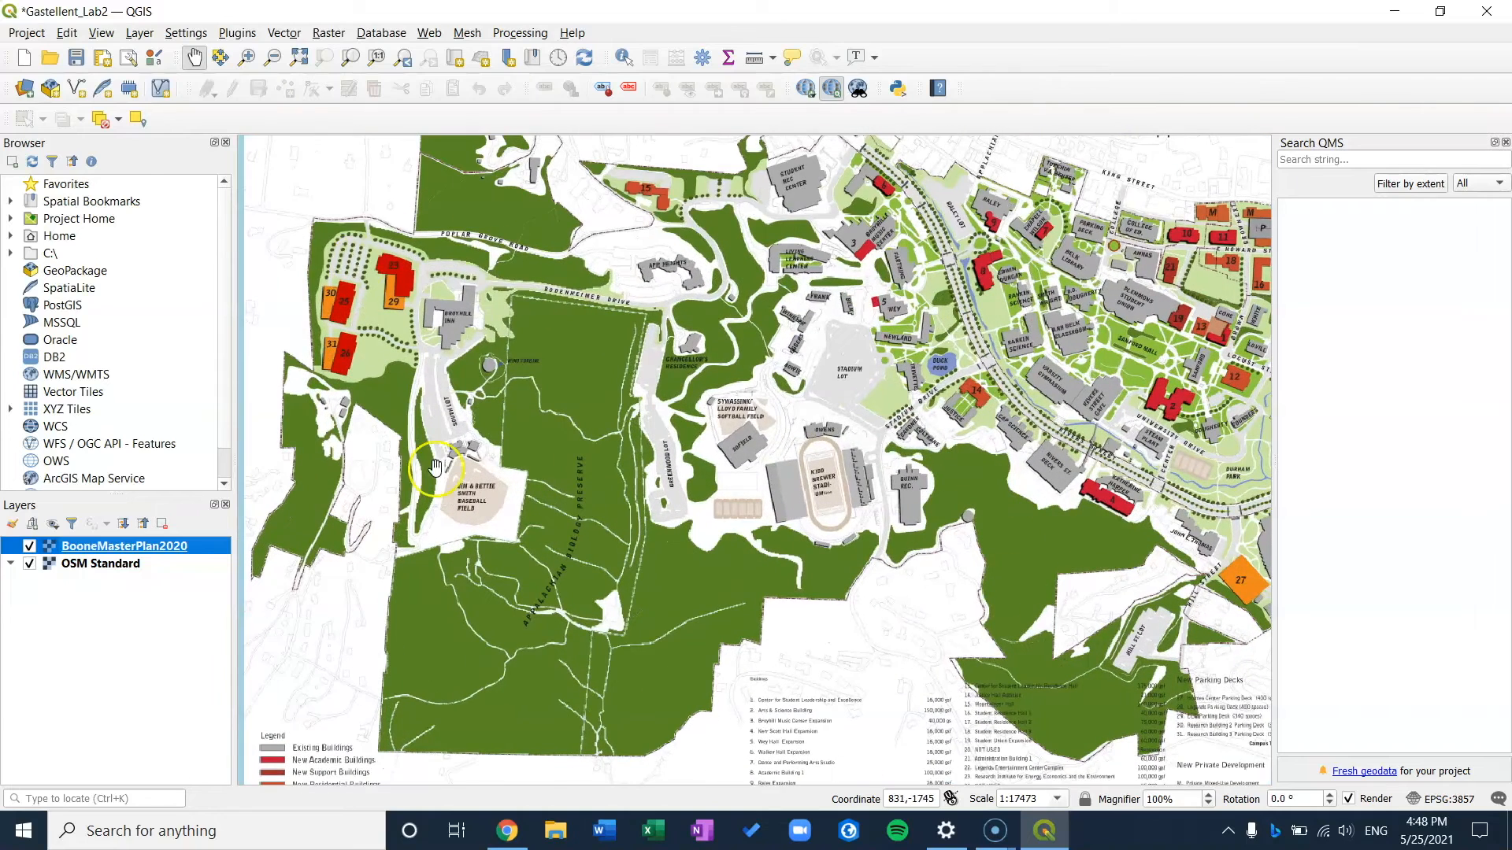
{"action": "left_click", "coordinate": [270, 58]}
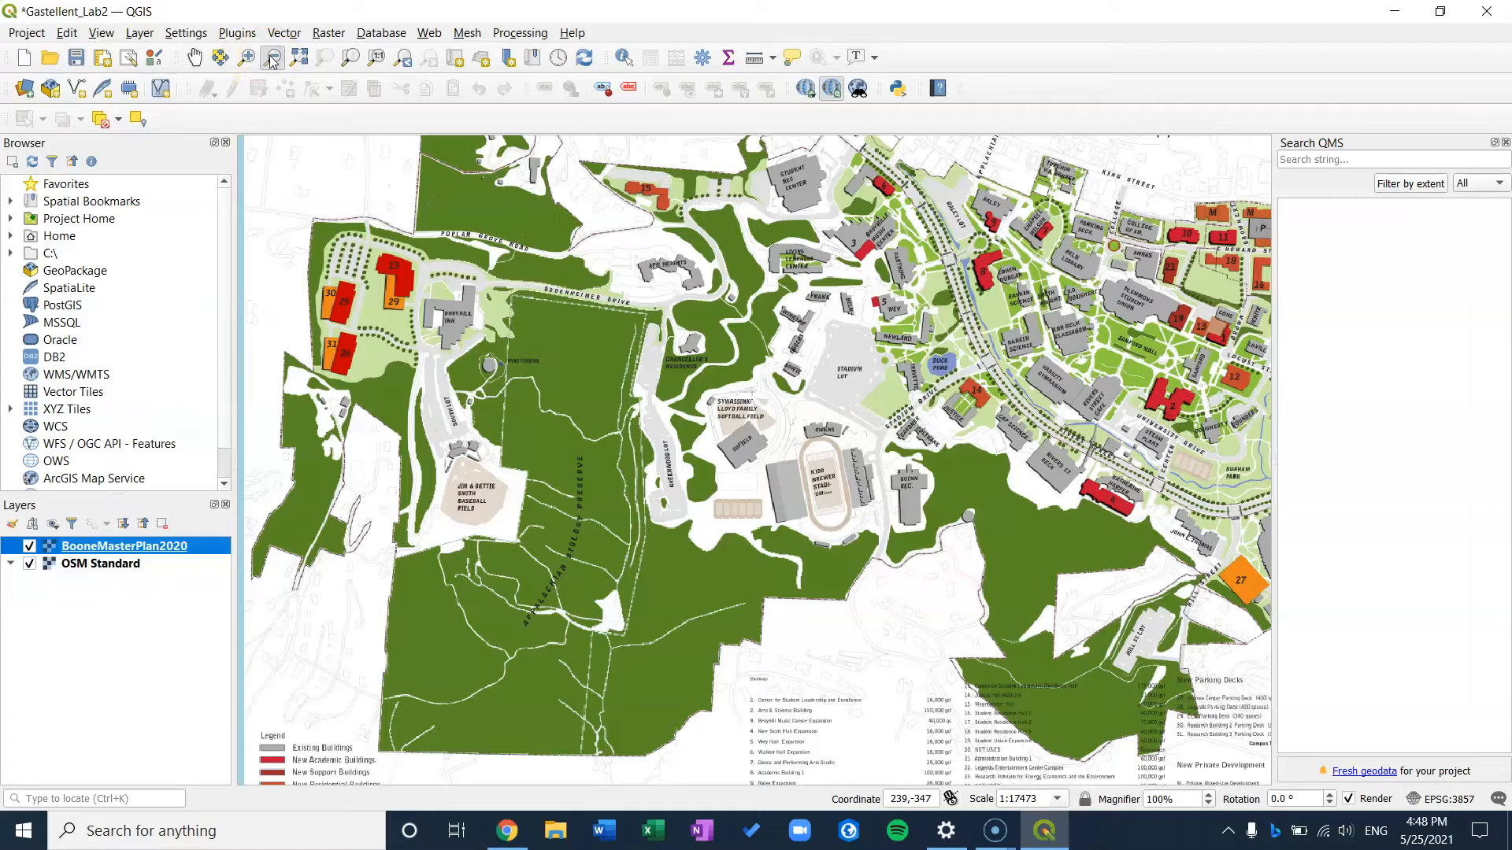
{"action": "left_click", "coordinate": [359, 231]}
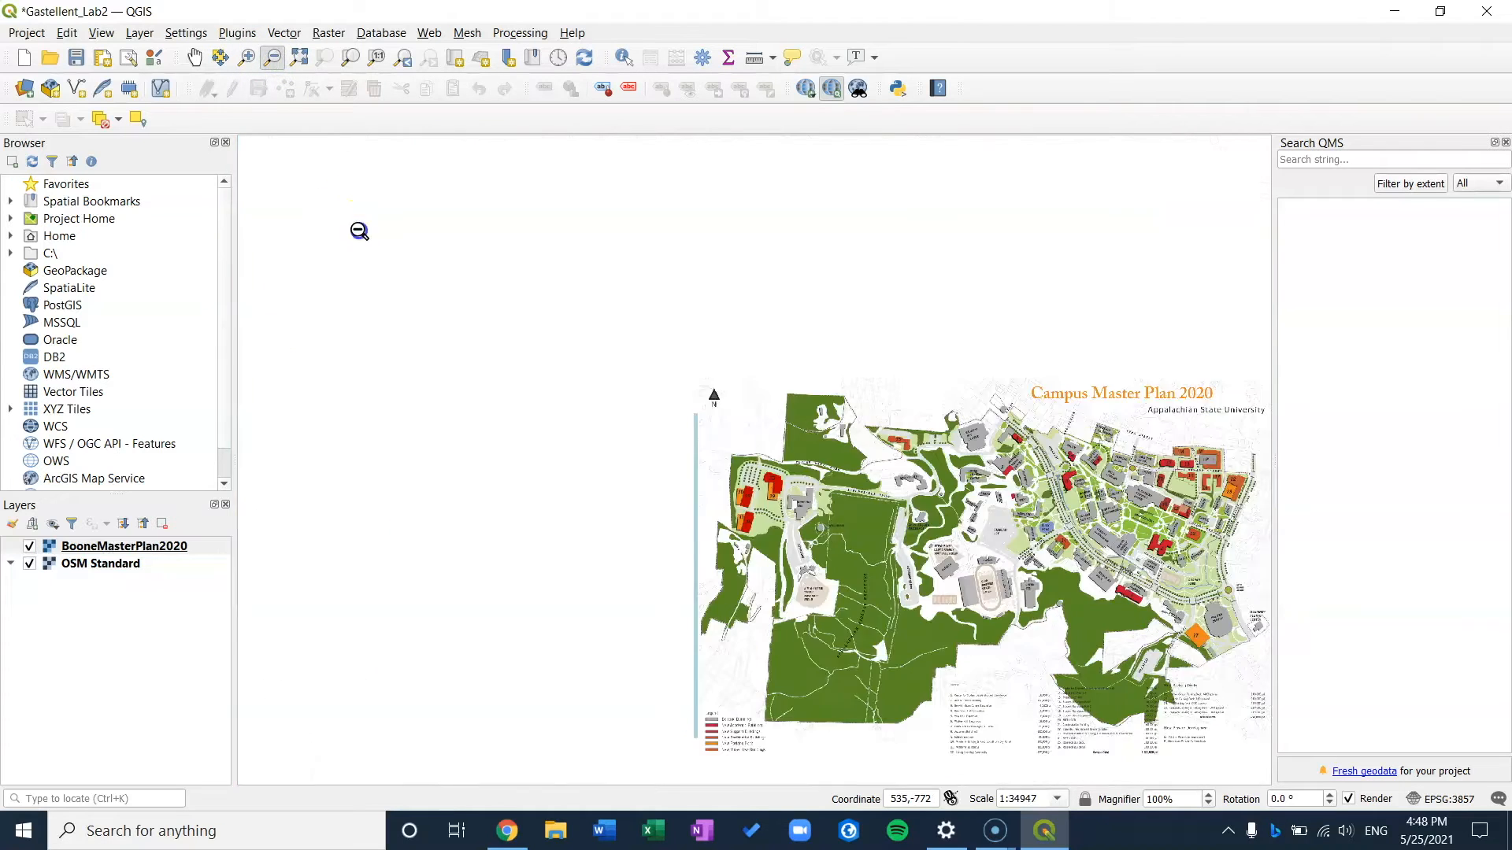
{"action": "left_click", "coordinate": [359, 230]}
{"action": "left_click", "coordinate": [1086, 682]}
{"action": "left_click", "coordinate": [1087, 682]}
{"action": "left_click", "coordinate": [743, 466]}
{"action": "left_click", "coordinate": [745, 465]}
{"action": "left_click", "coordinate": [744, 465]}
{"action": "left_click", "coordinate": [745, 464]}
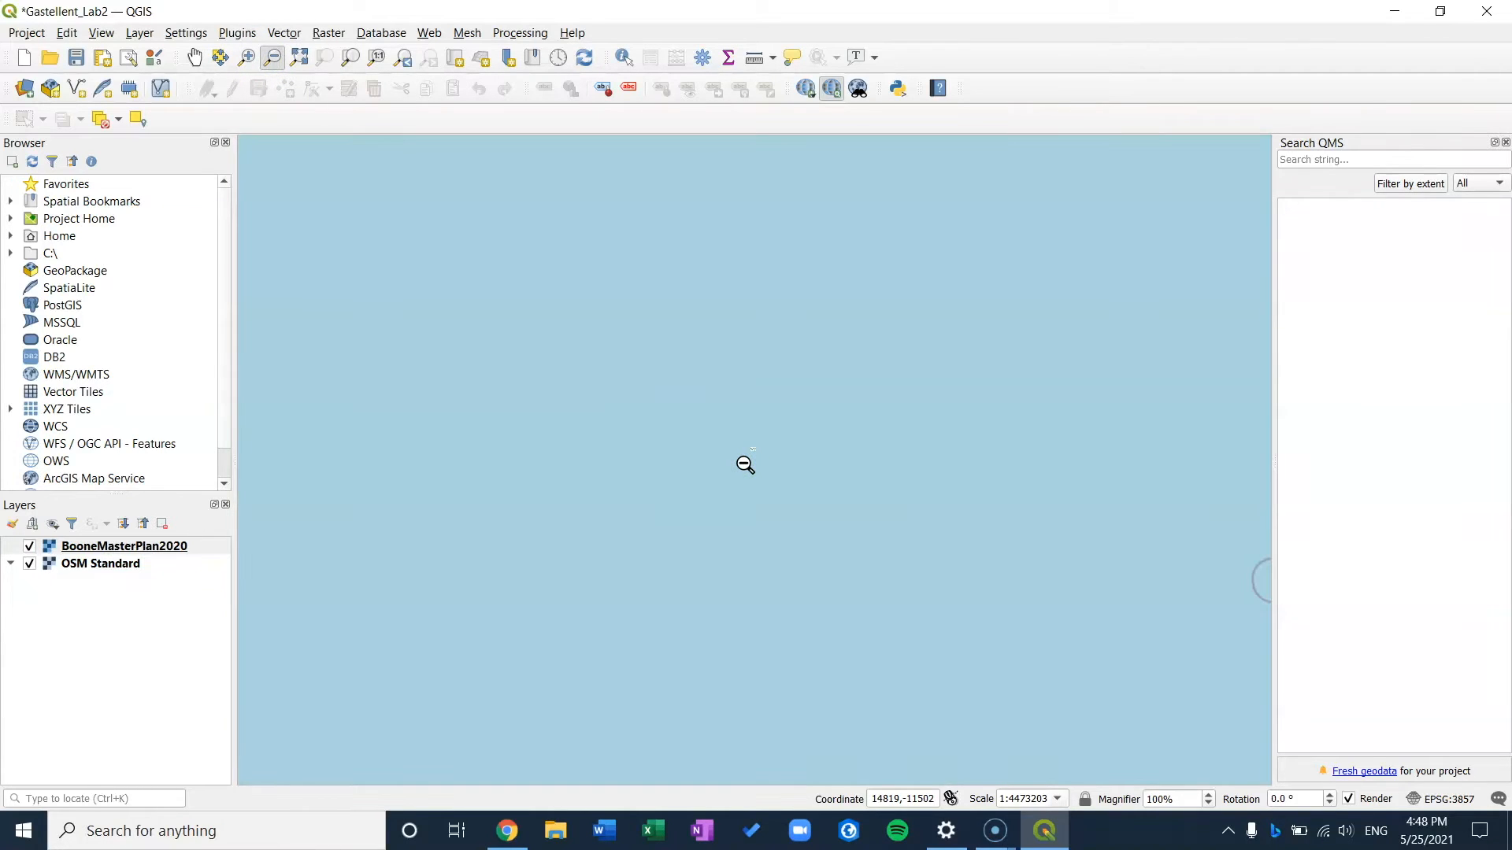
{"action": "left_click", "coordinate": [744, 465]}
{"action": "left_click", "coordinate": [744, 464]}
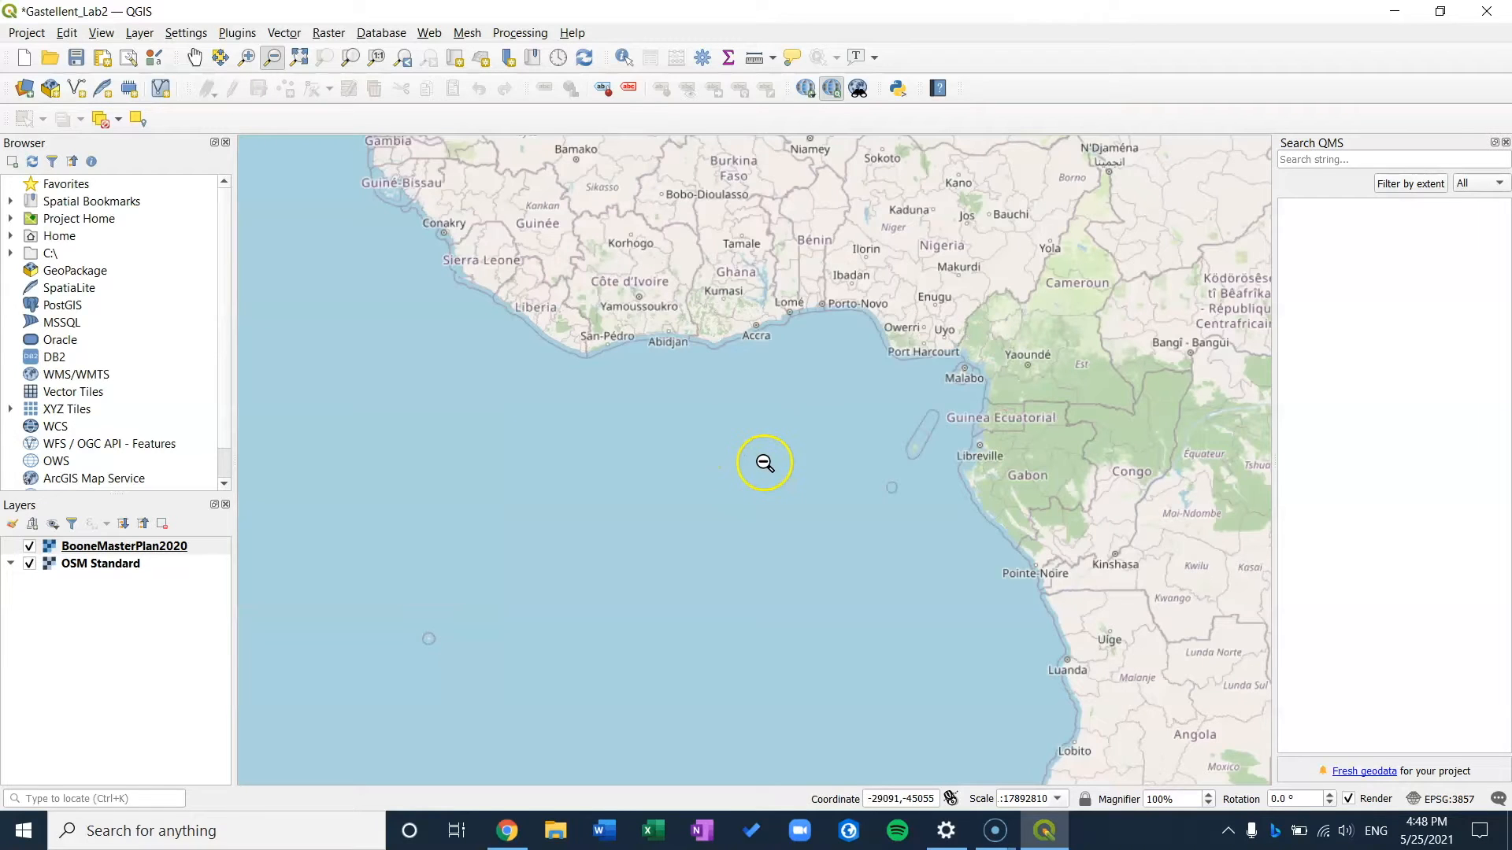
{"action": "left_click", "coordinate": [752, 465]}
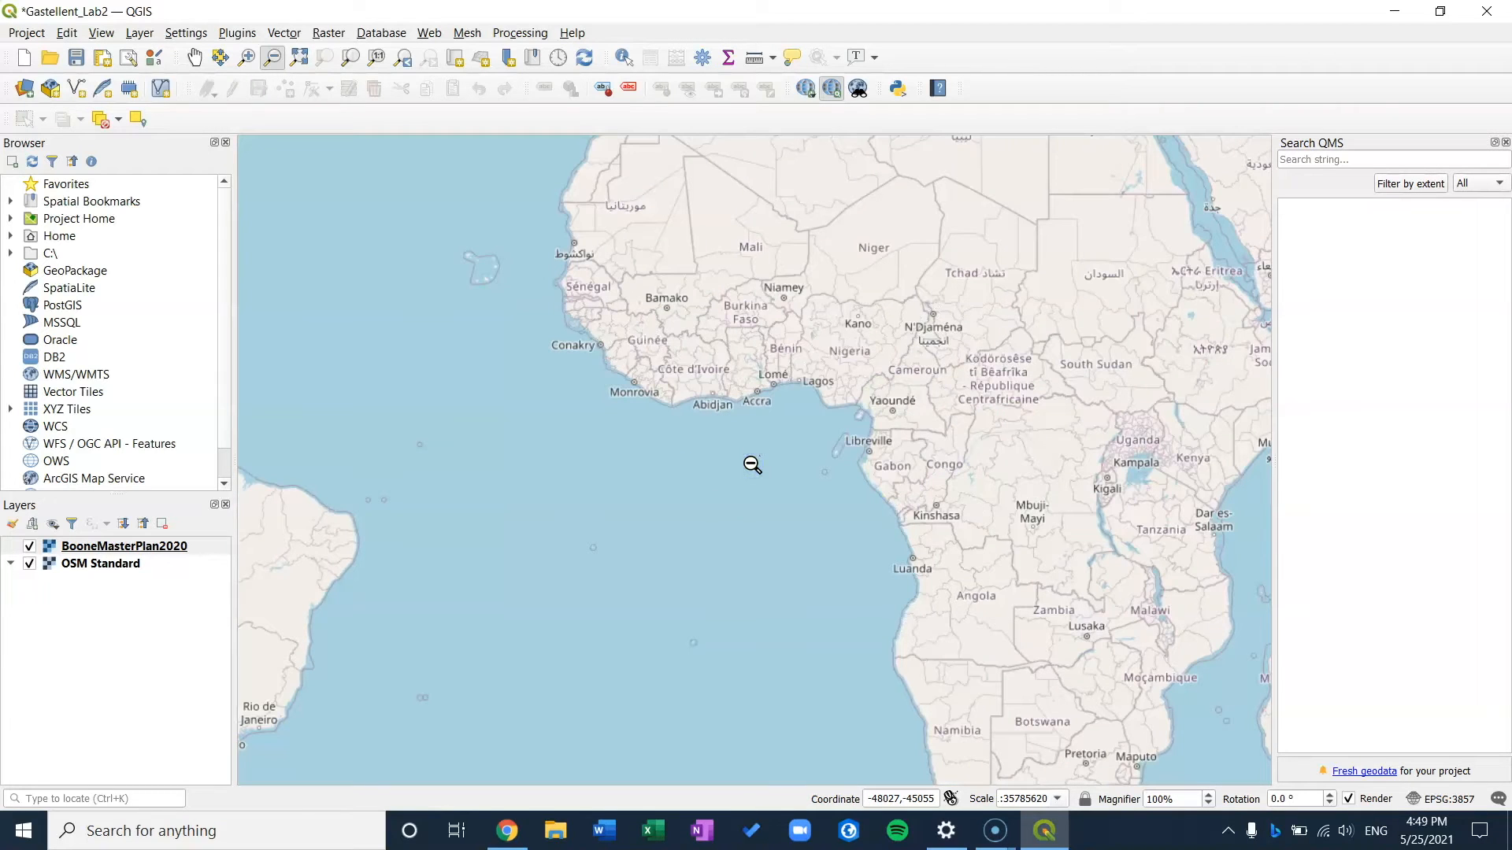
{"action": "left_click", "coordinate": [247, 59]}
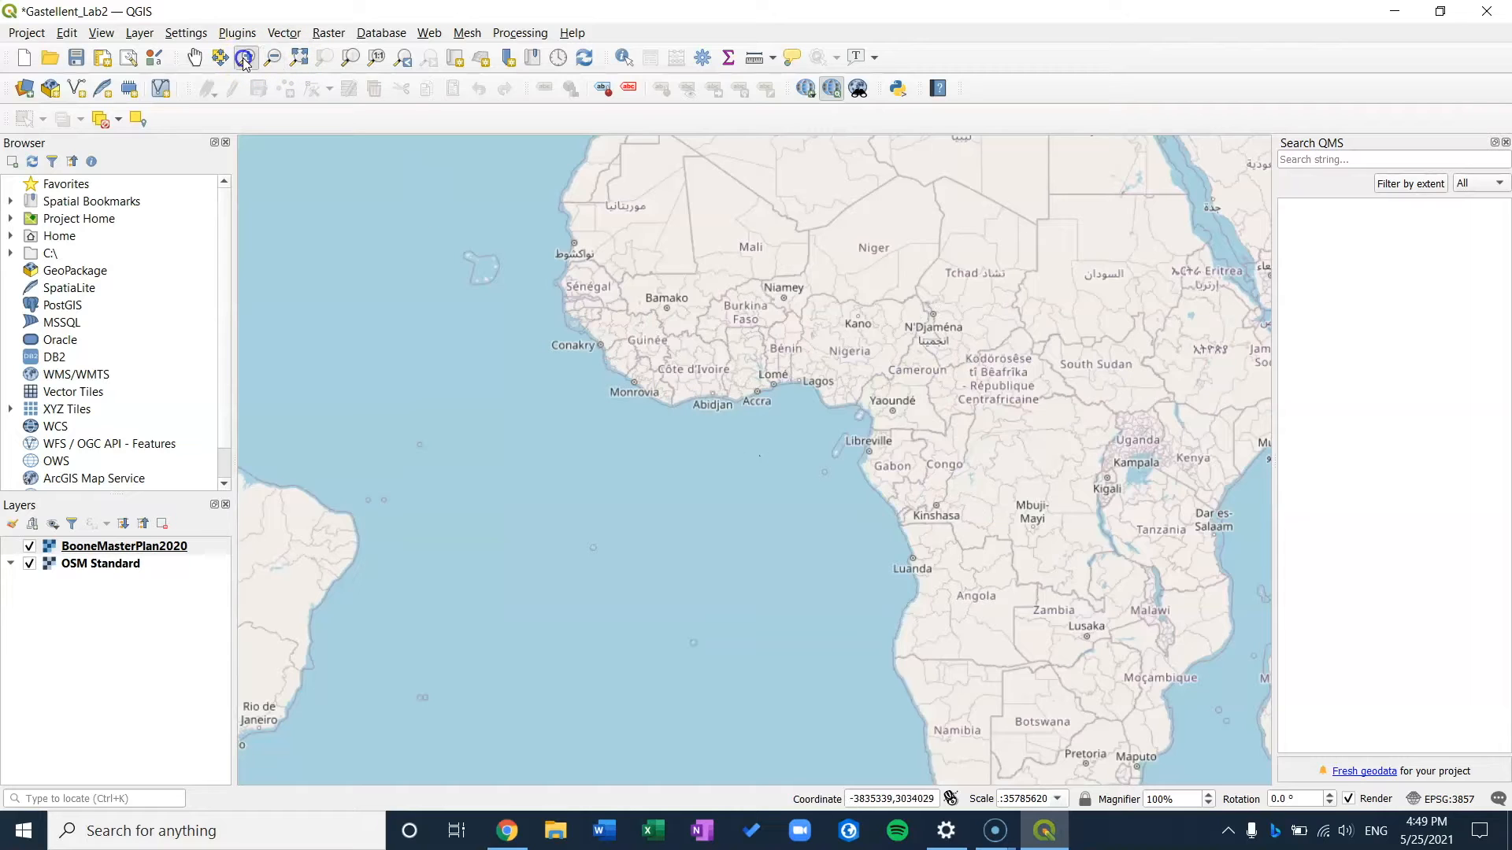
{"action": "left_click", "coordinate": [702, 418]}
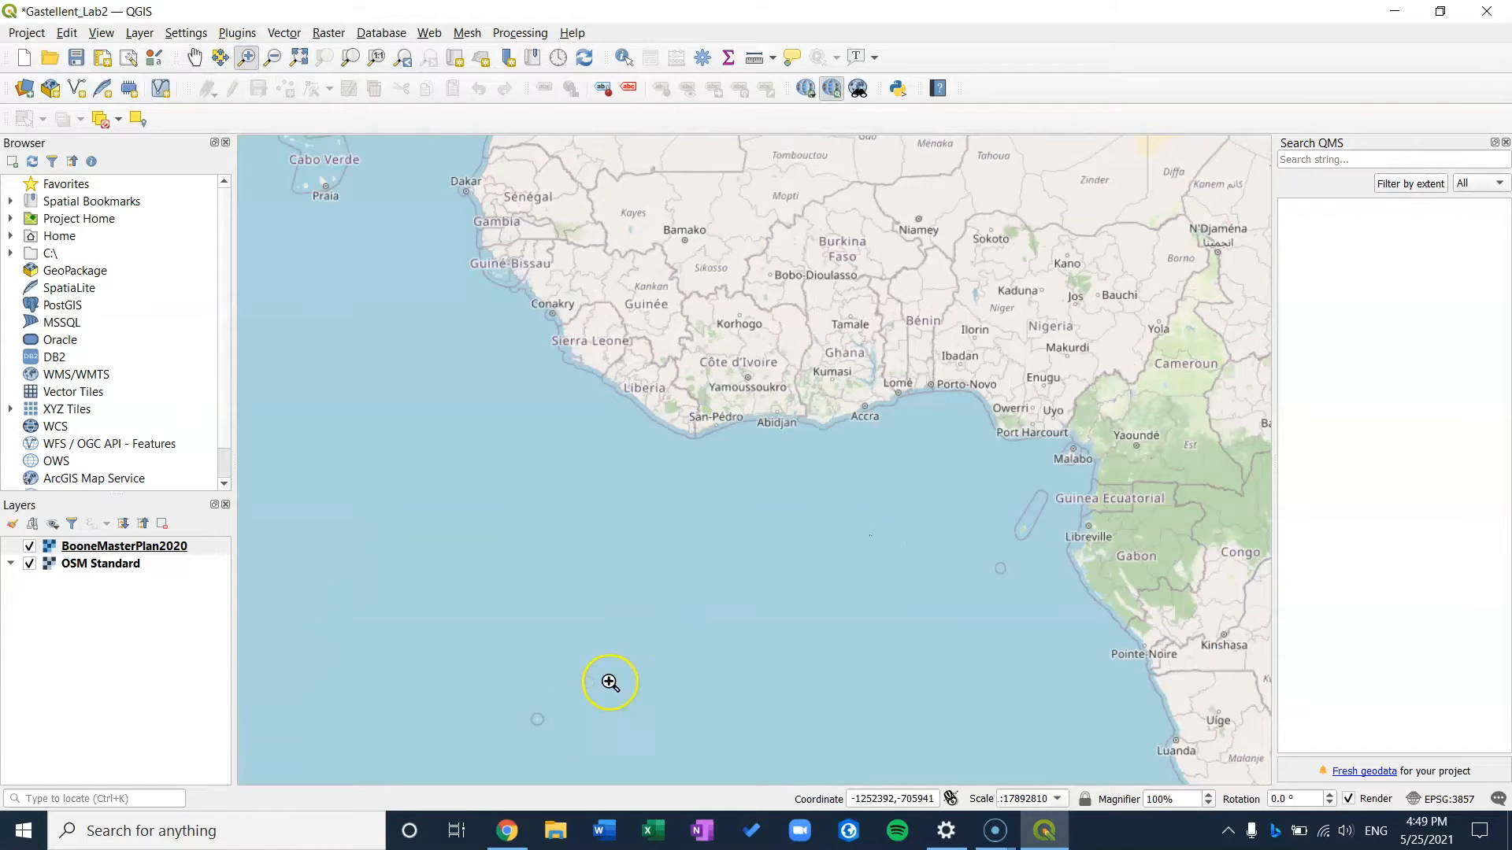
{"action": "left_click", "coordinate": [718, 641]}
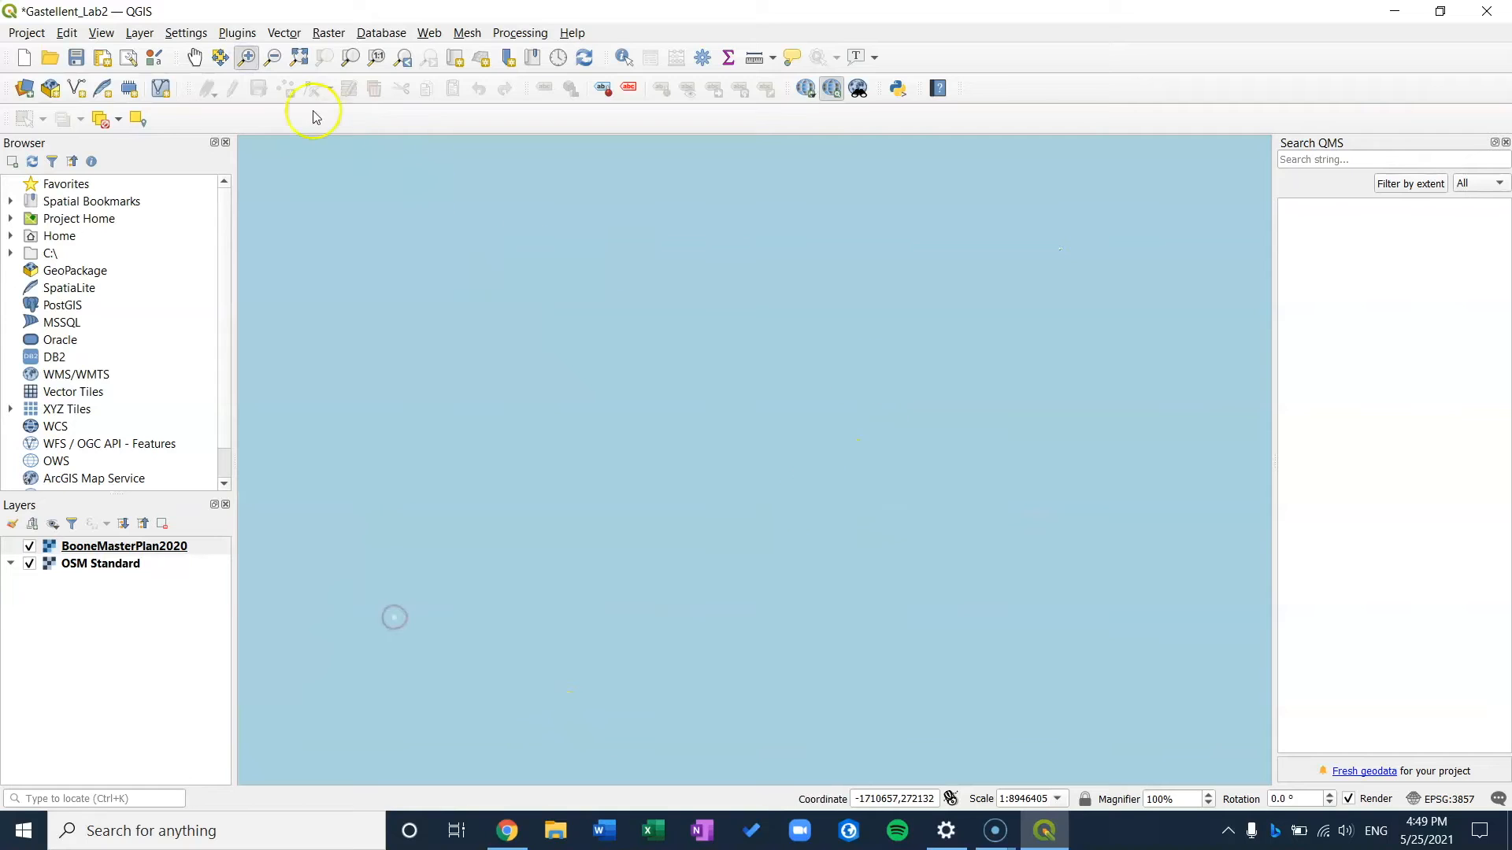
Zoom the map to the extent of the BooneMasterPlan2020 layer.
{"action": "right_click", "coordinate": [117, 545]}
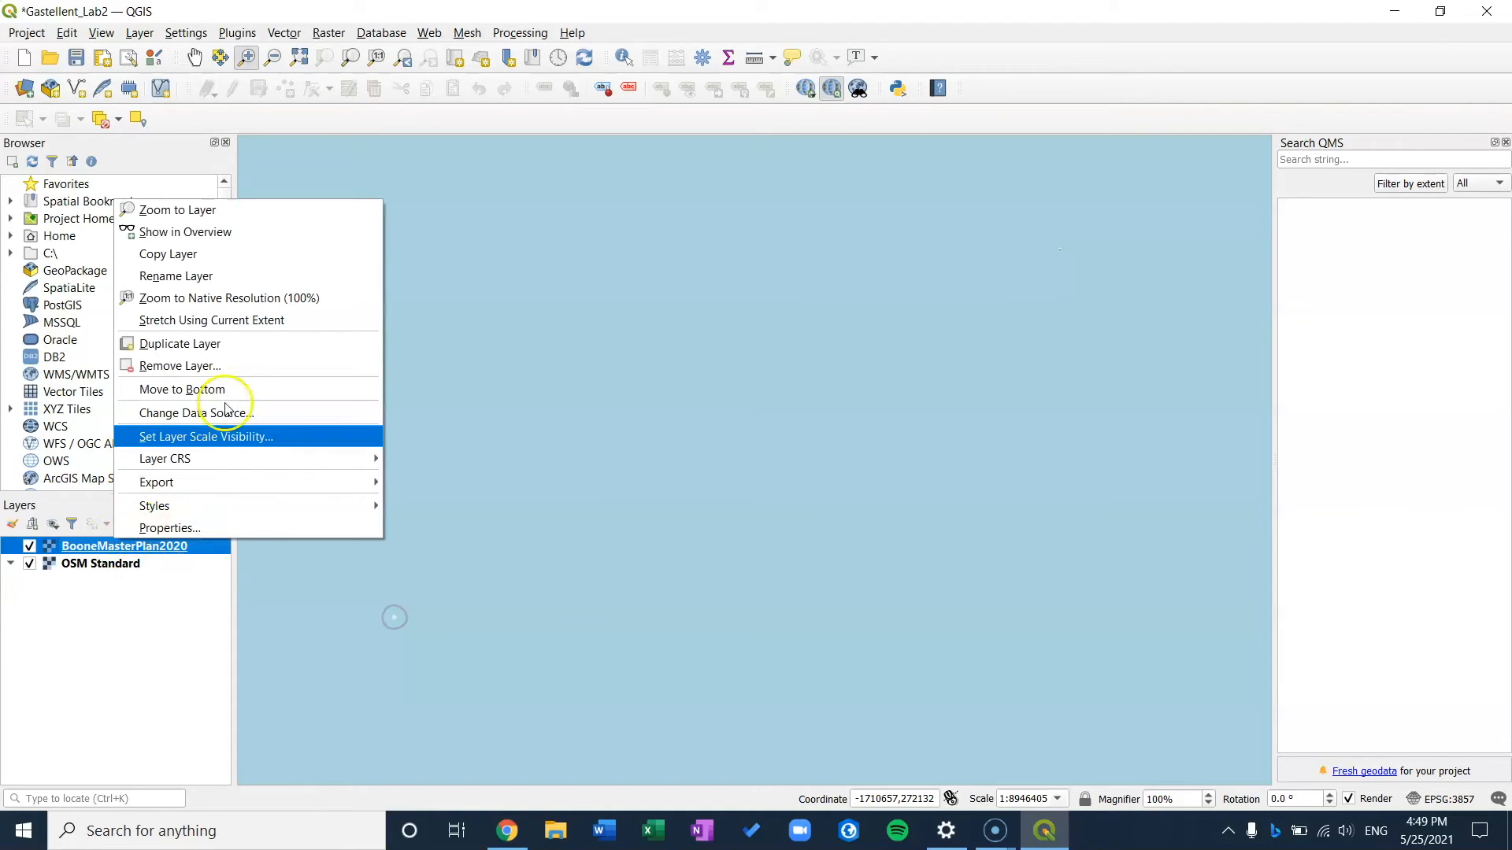
{"action": "left_click", "coordinate": [201, 210]}
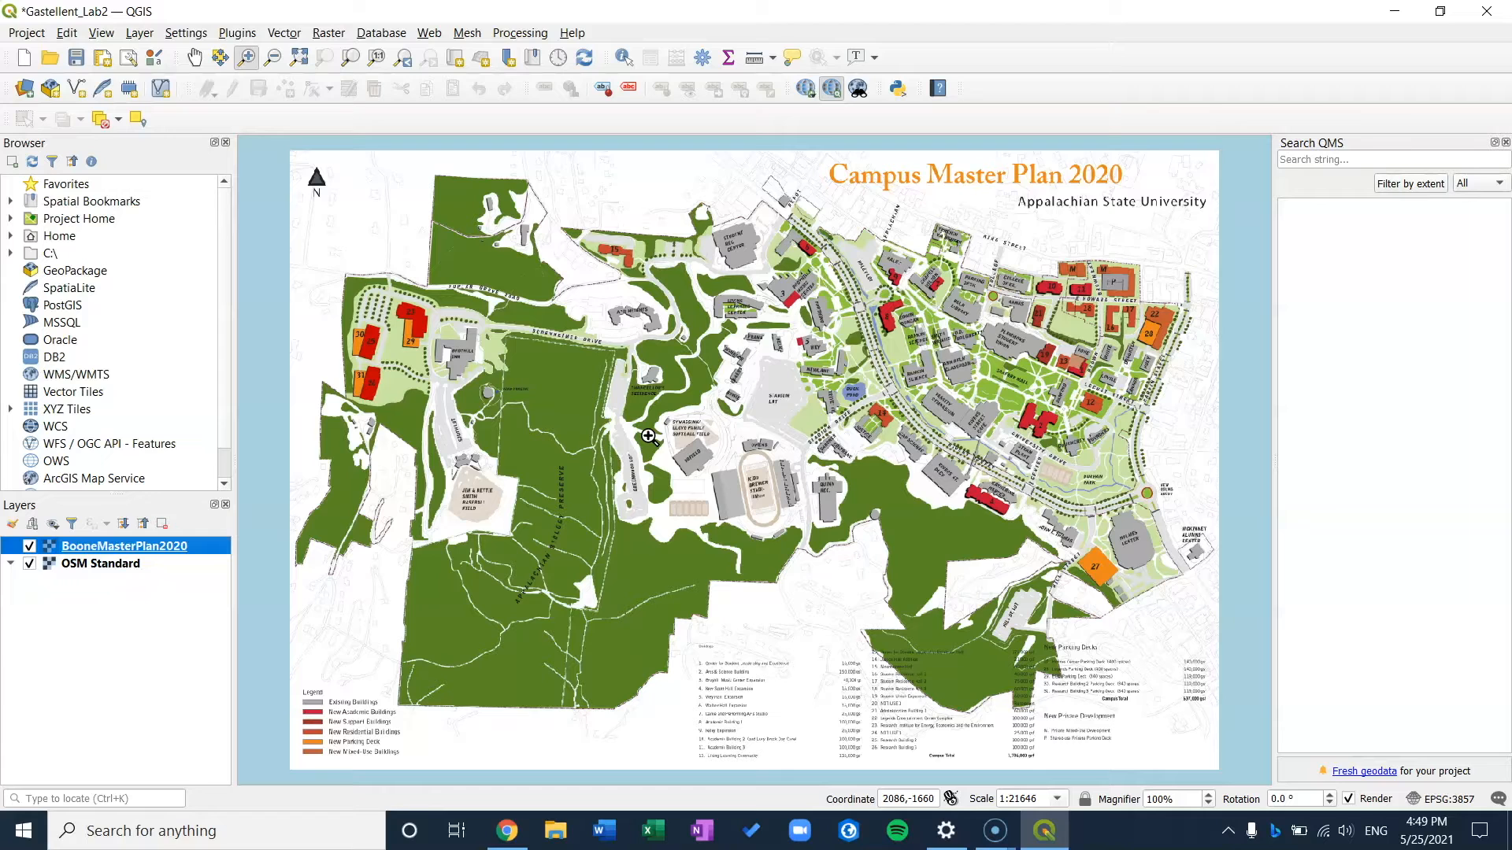
{"action": "left_click", "coordinate": [666, 430]}
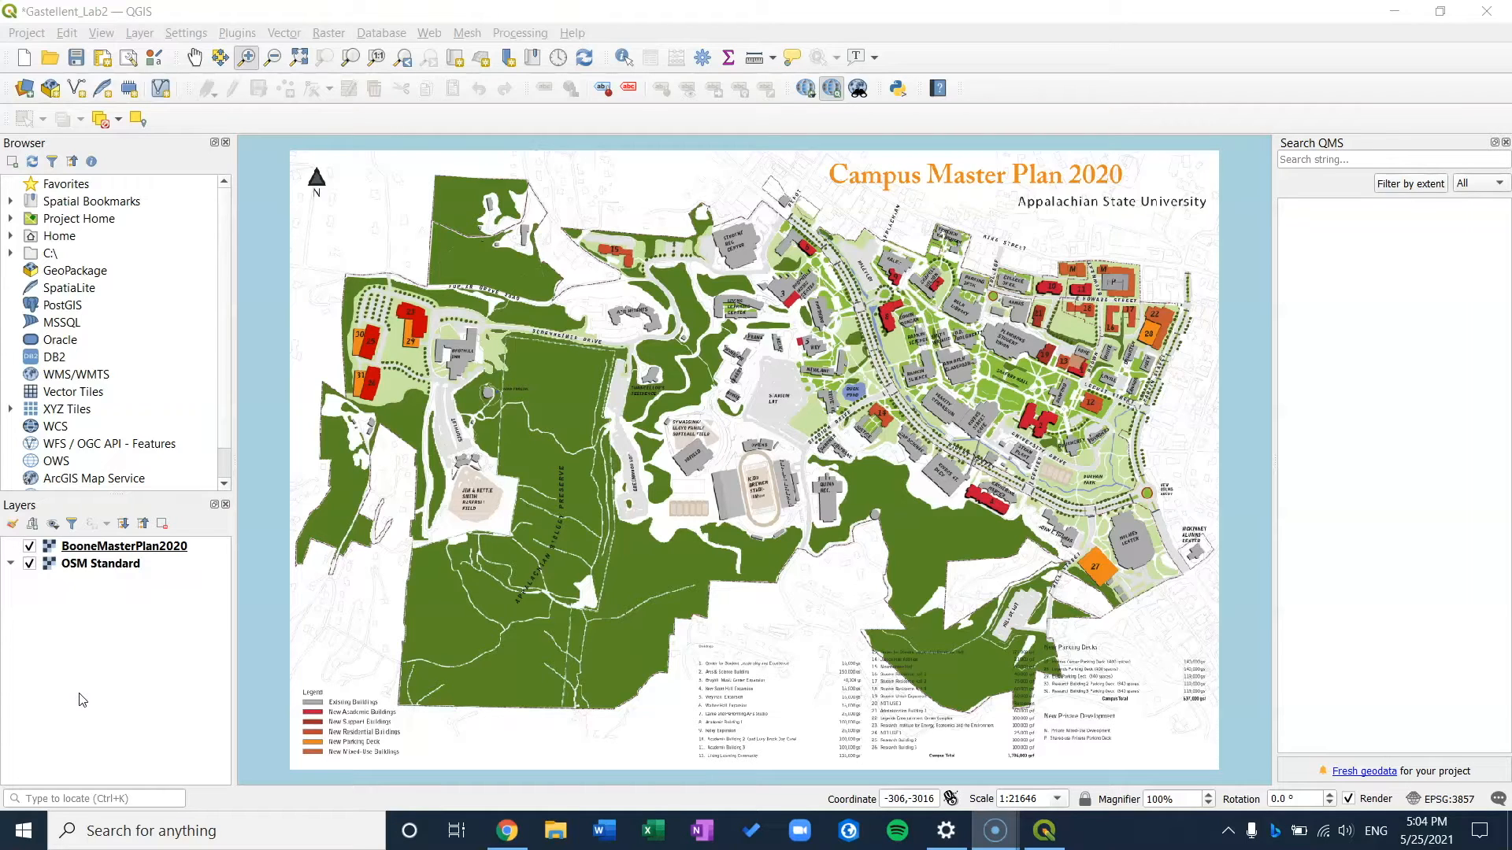
Locate Boone, North Carolina, on the OSM basemap and frame the Appalachian State University campus at street level.
{"action": "left_click", "coordinate": [273, 57]}
{"action": "left_click", "coordinate": [618, 367]}
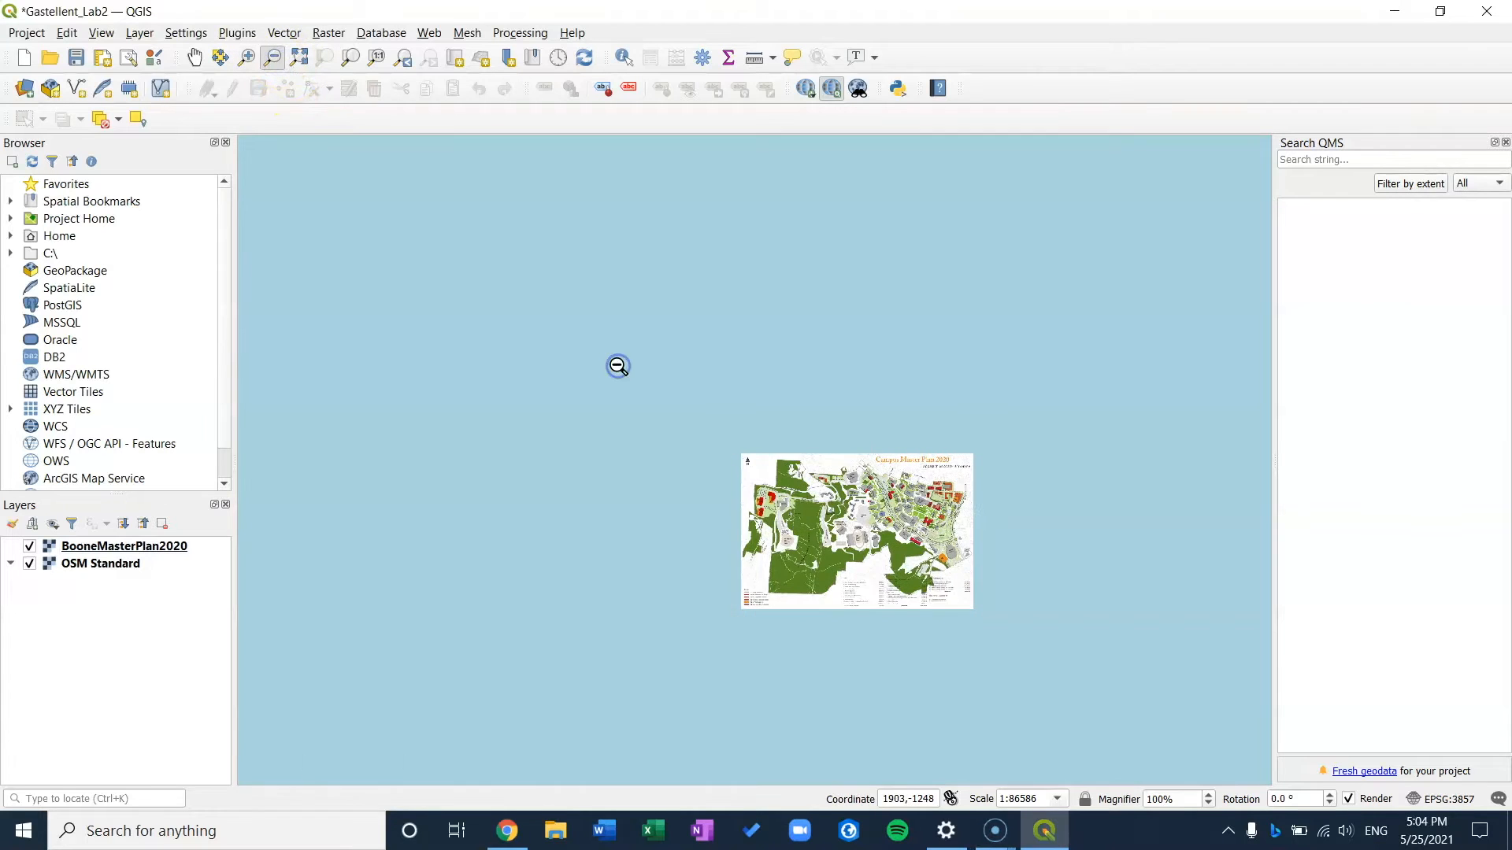
{"action": "left_click", "coordinate": [804, 457]}
{"action": "left_click", "coordinate": [803, 460]}
{"action": "left_click", "coordinate": [804, 462]}
{"action": "left_click", "coordinate": [804, 462]}
{"action": "left_click", "coordinate": [805, 463]}
{"action": "left_click", "coordinate": [805, 463]}
{"action": "left_click", "coordinate": [805, 462]}
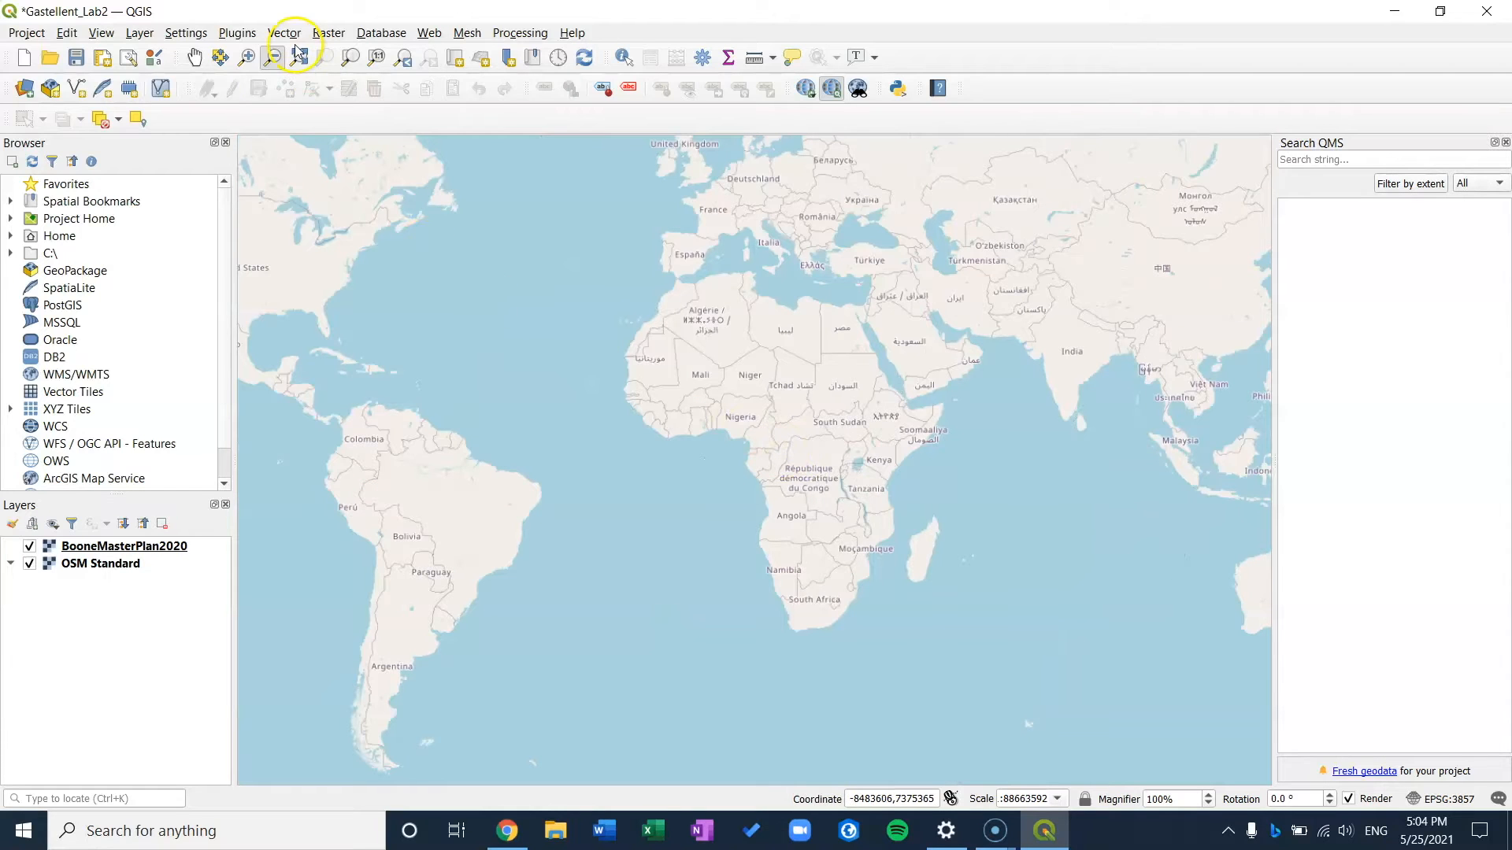
{"action": "left_click", "coordinate": [252, 59]}
{"action": "left_click", "coordinate": [304, 276]}
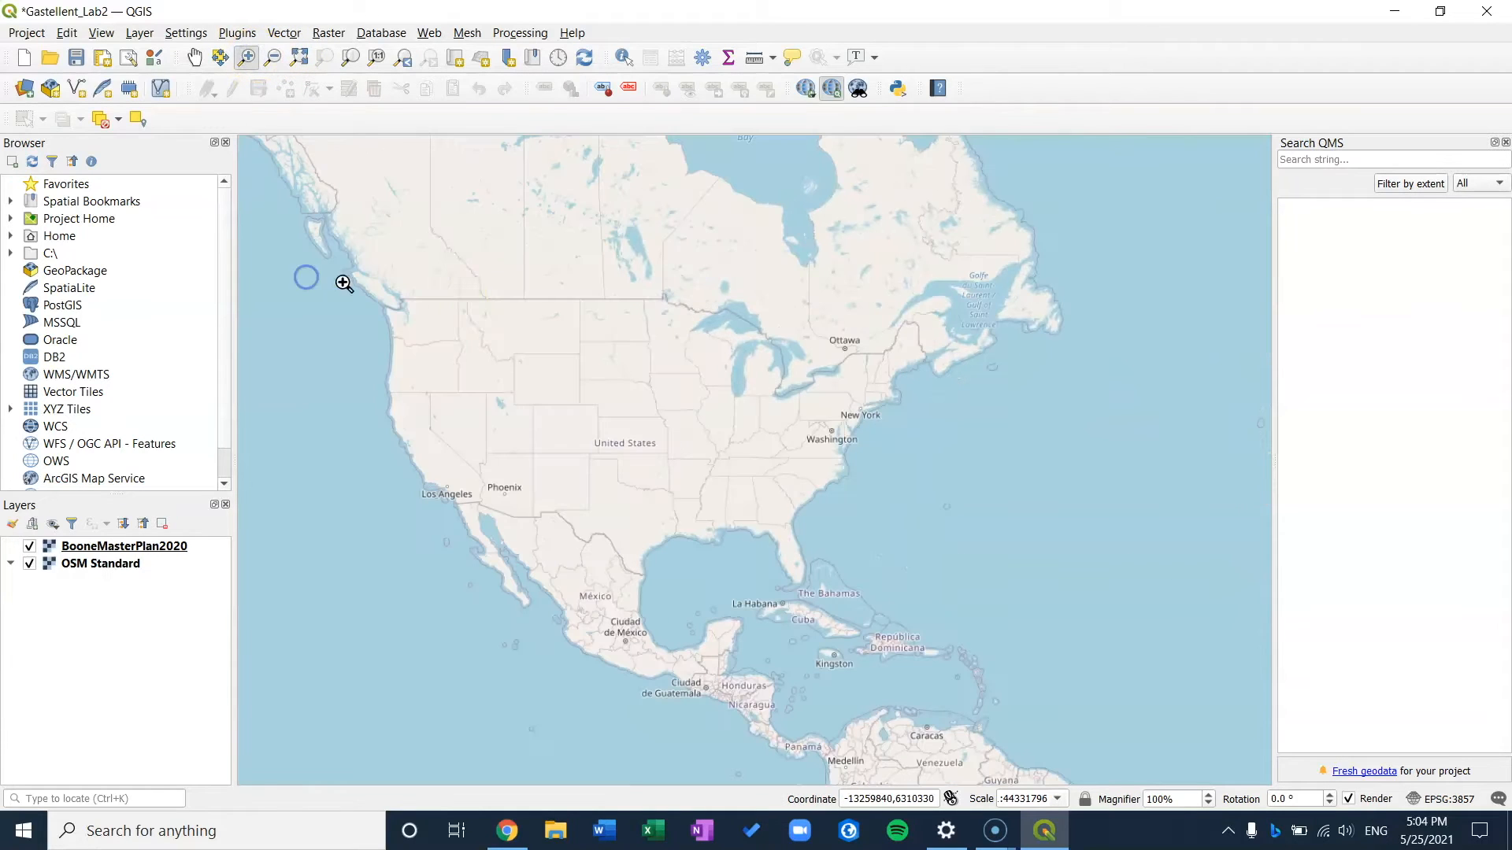
{"action": "left_click", "coordinate": [805, 469]}
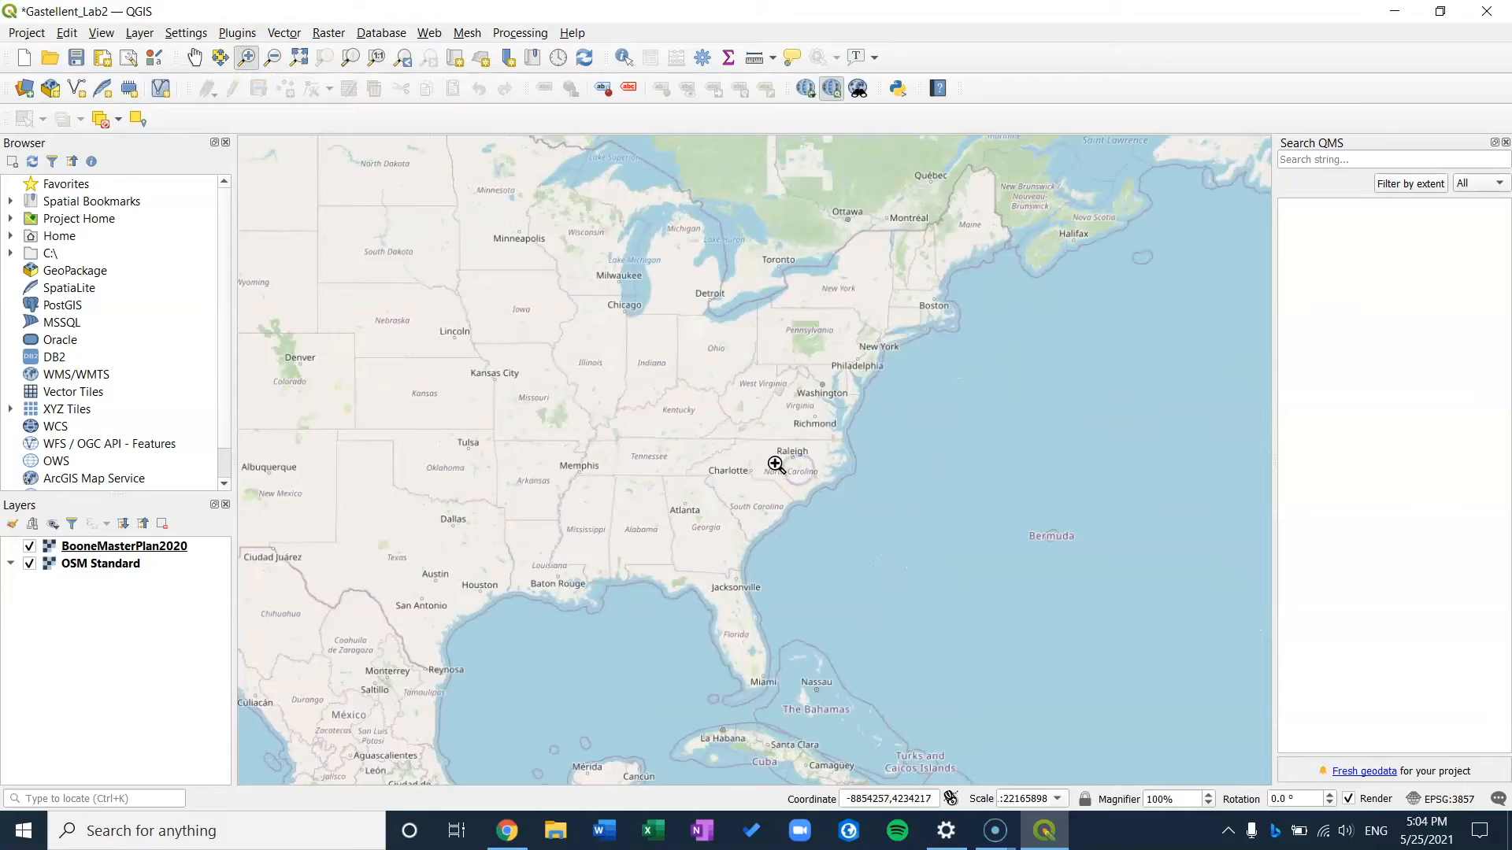
{"action": "left_click", "coordinate": [772, 461]}
{"action": "left_click", "coordinate": [729, 449]}
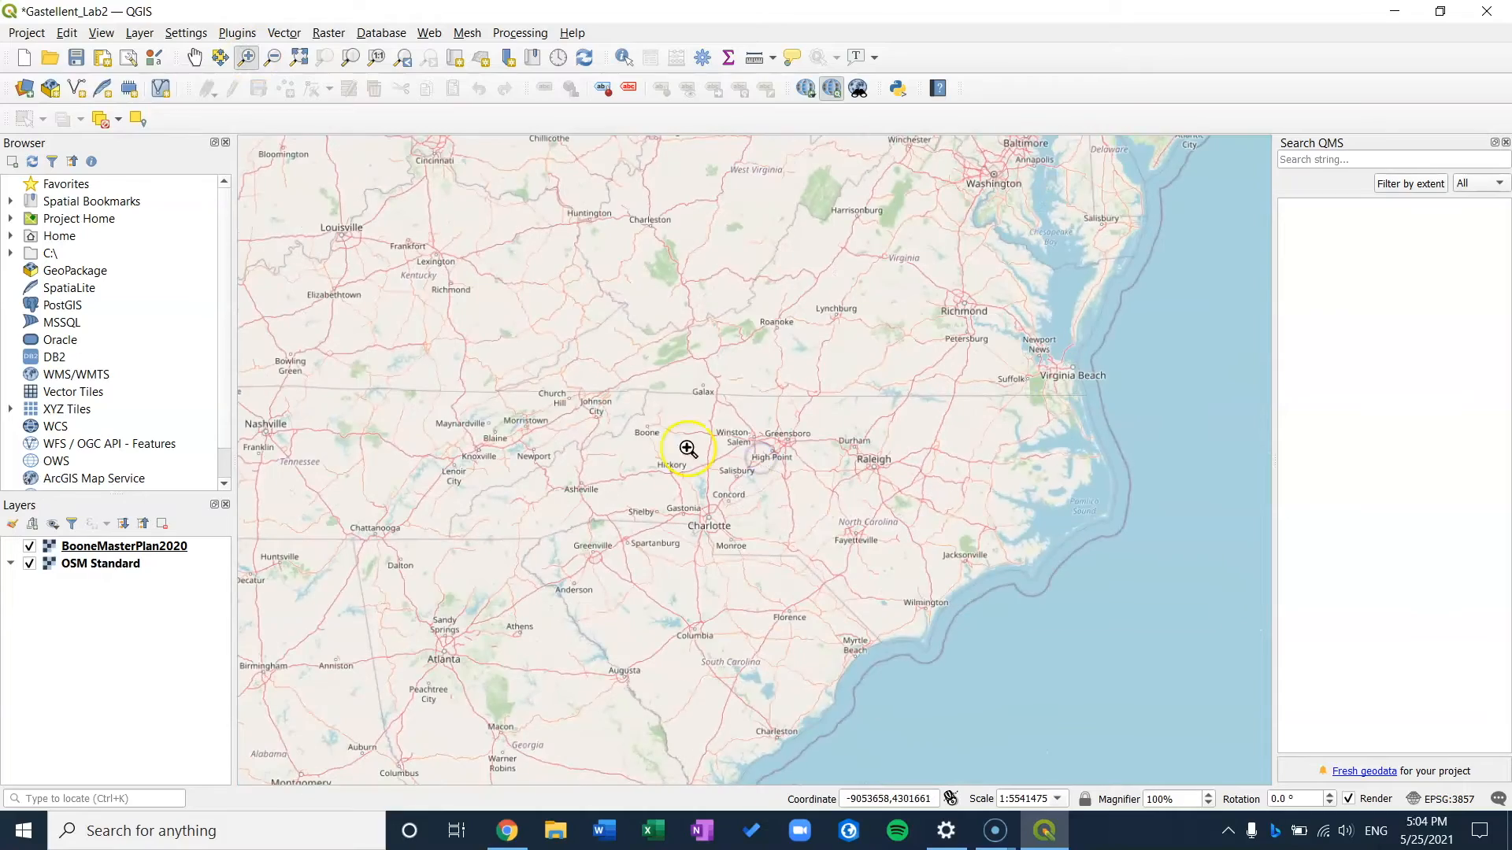
{"action": "left_click", "coordinate": [640, 426]}
{"action": "left_click", "coordinate": [753, 452]}
{"action": "left_click", "coordinate": [756, 452]}
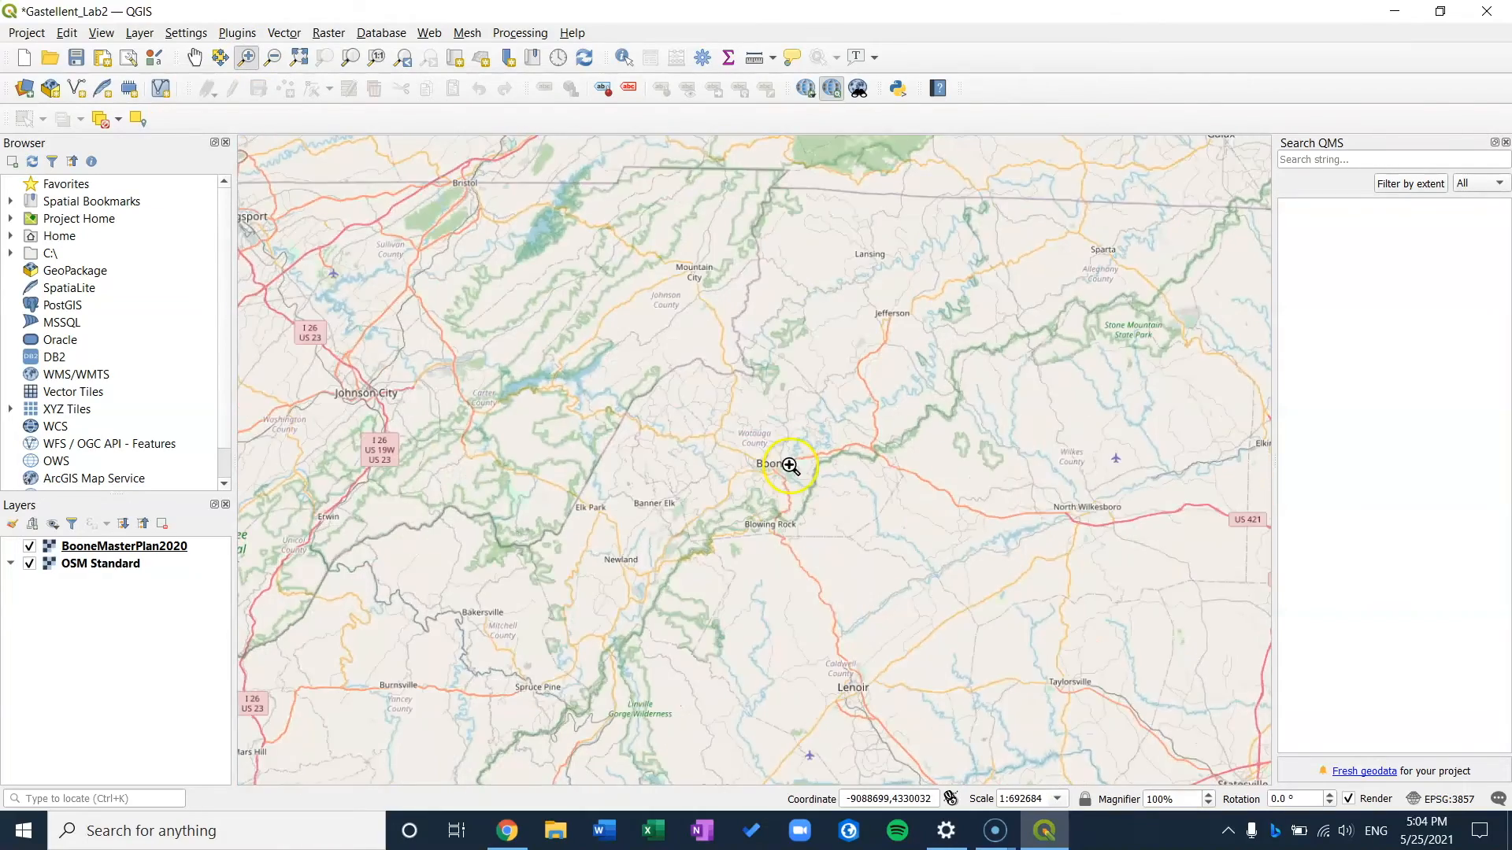
{"action": "left_click", "coordinate": [790, 469]}
{"action": "left_click", "coordinate": [672, 459]}
{"action": "left_click", "coordinate": [611, 436]}
{"action": "left_click", "coordinate": [973, 473]}
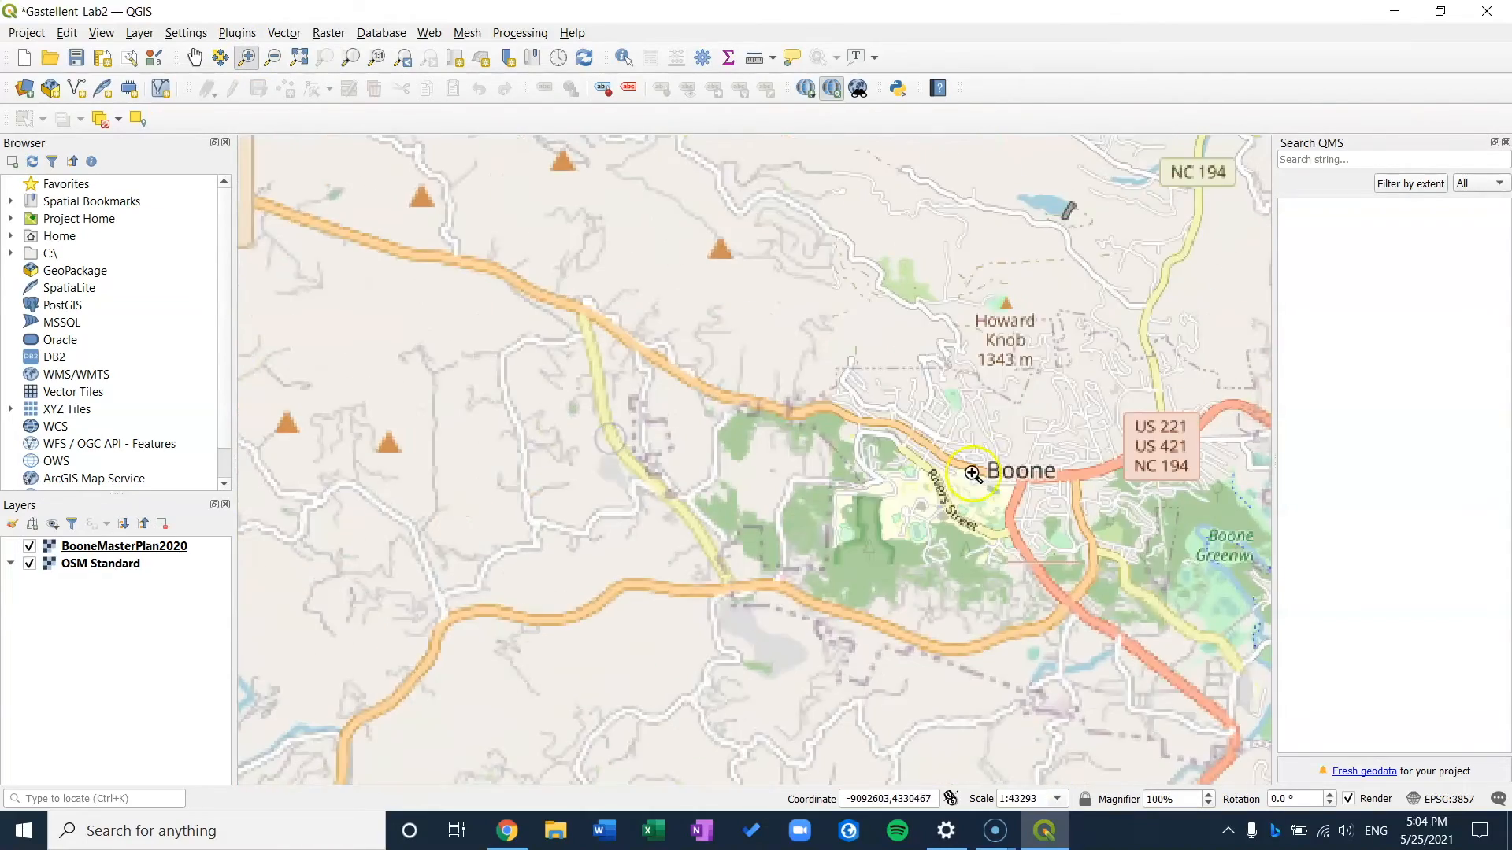
{"action": "left_click", "coordinate": [772, 483]}
{"action": "left_click", "coordinate": [758, 489]}
{"action": "left_click", "coordinate": [756, 487]}
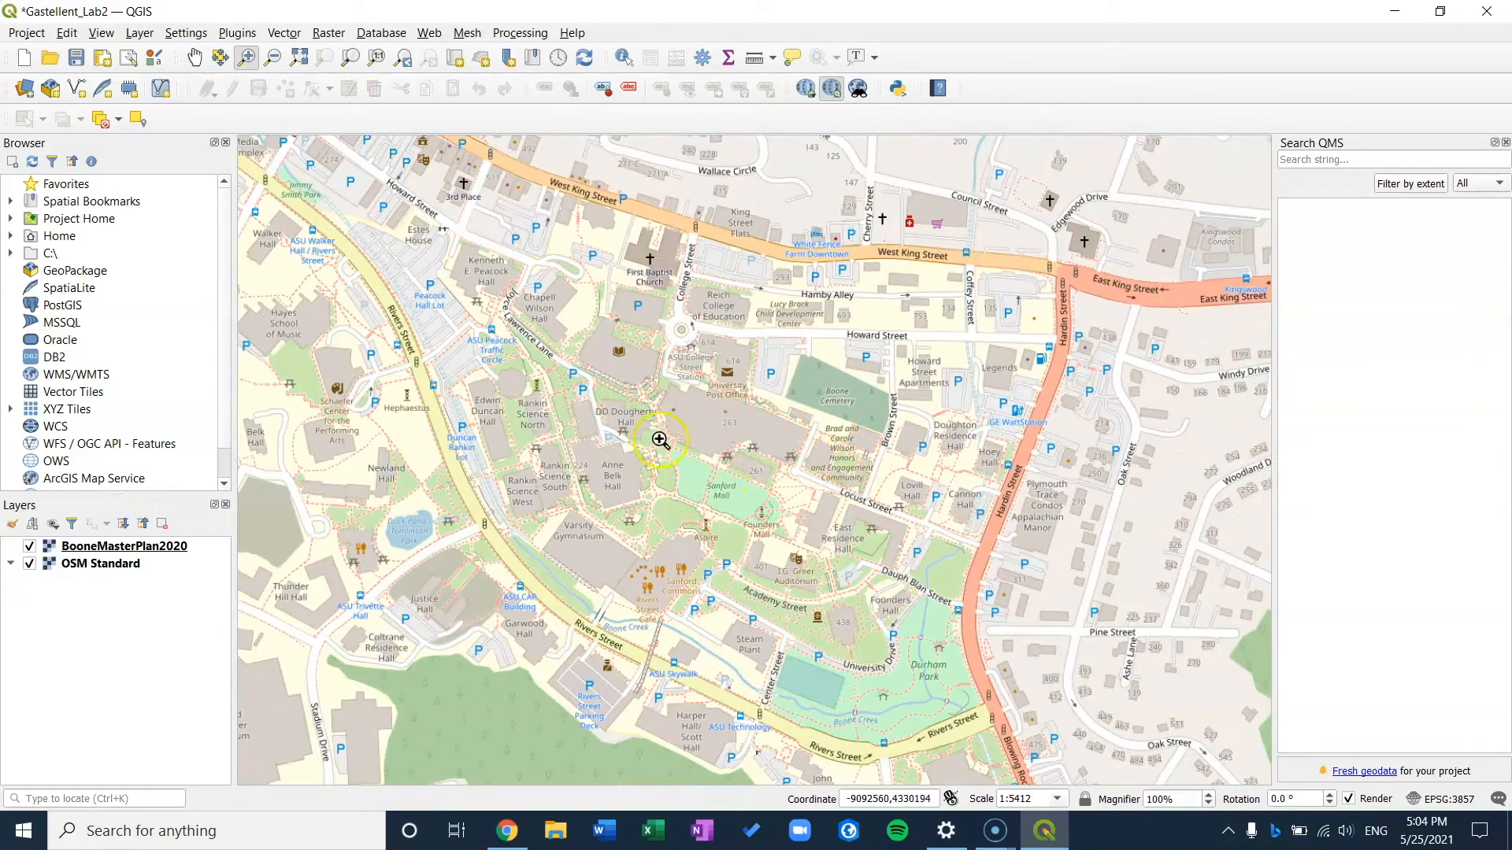
{"action": "left_click", "coordinate": [195, 58]}
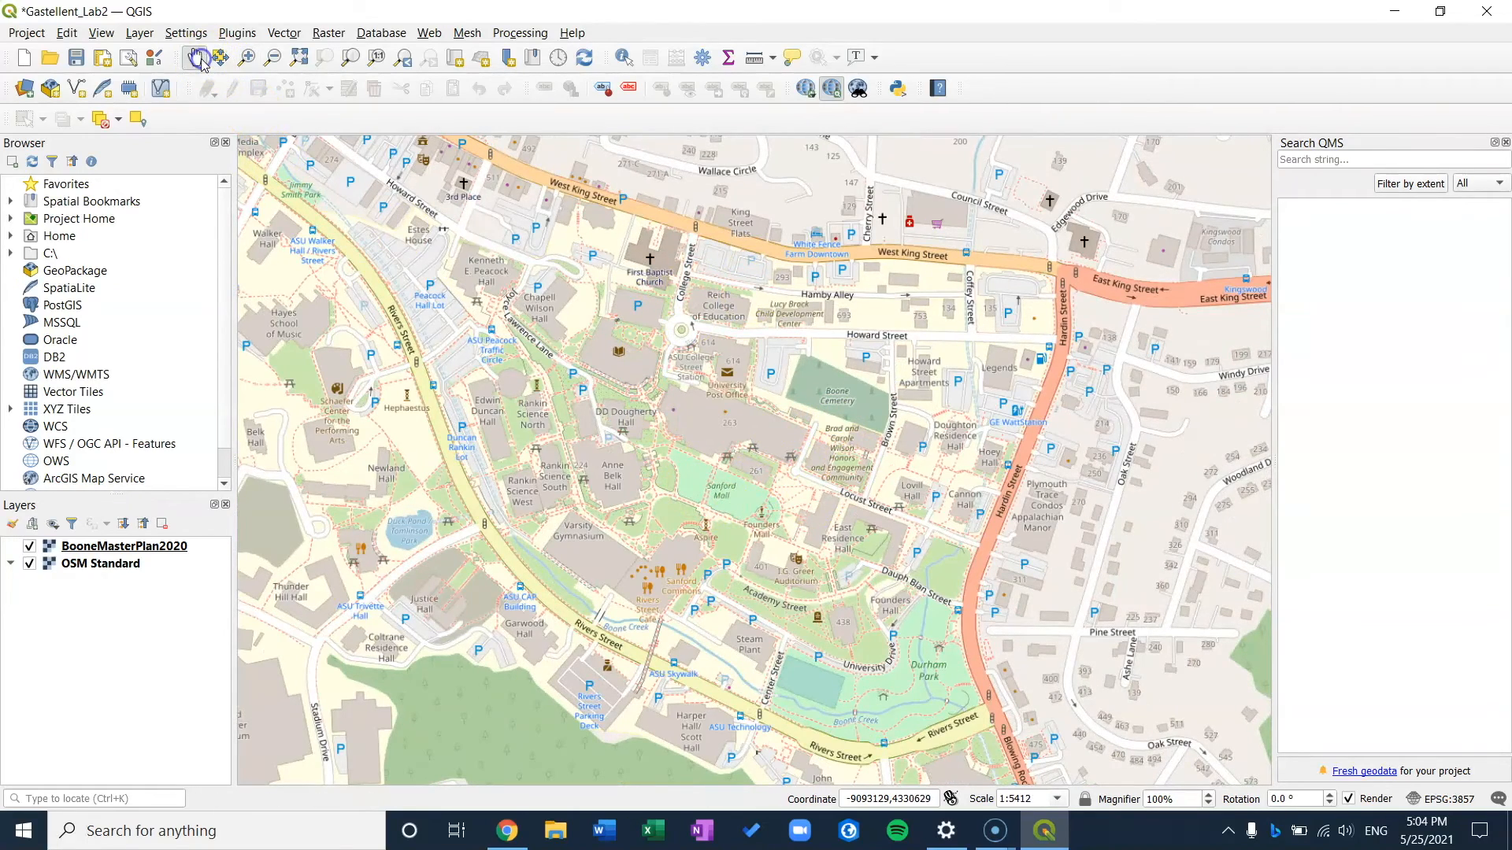
{"action": "mouse_move", "coordinate": [687, 315]}
{"action": "left_mouse_down"}
{"action": "mouse_move", "coordinate": [669, 321]}
{"action": "mouse_move", "coordinate": [686, 339]}
{"action": "left_mouse_up"}
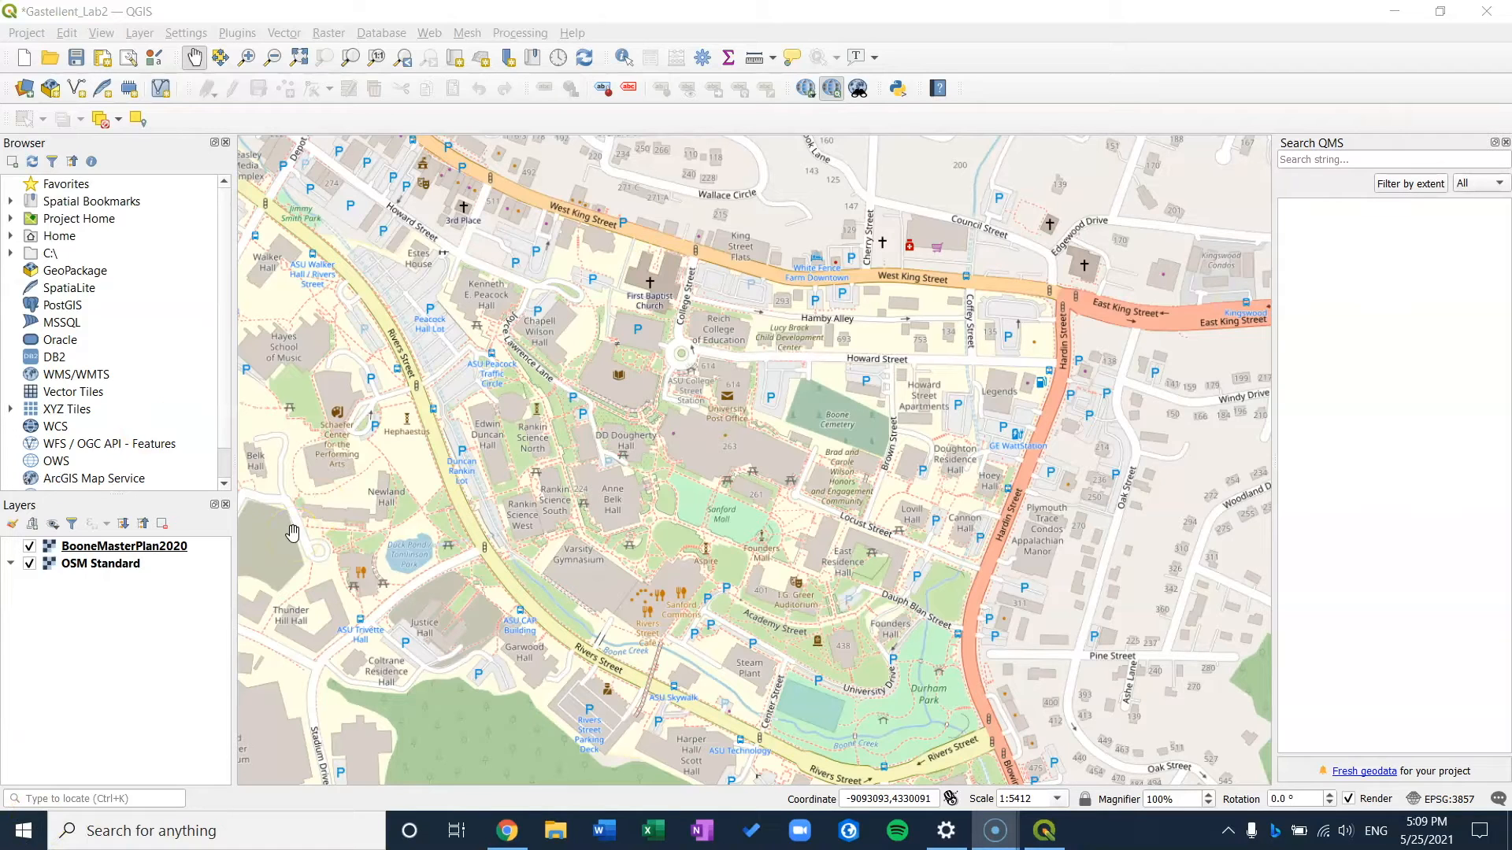
Open the Georeferencer for raster images.
{"action": "left_click", "coordinate": [411, 19]}
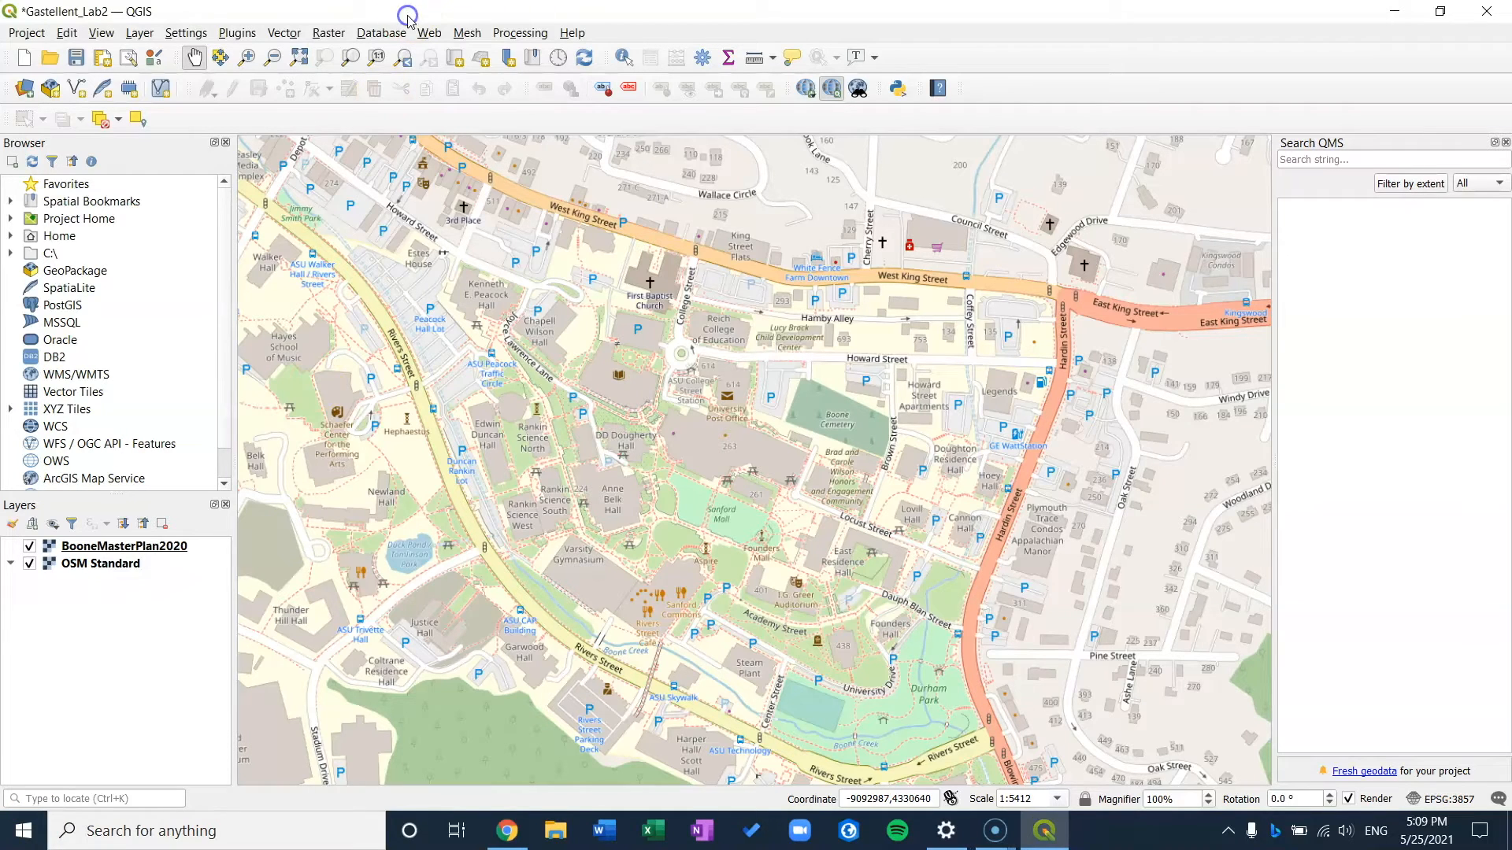
{"action": "left_click", "coordinate": [338, 34]}
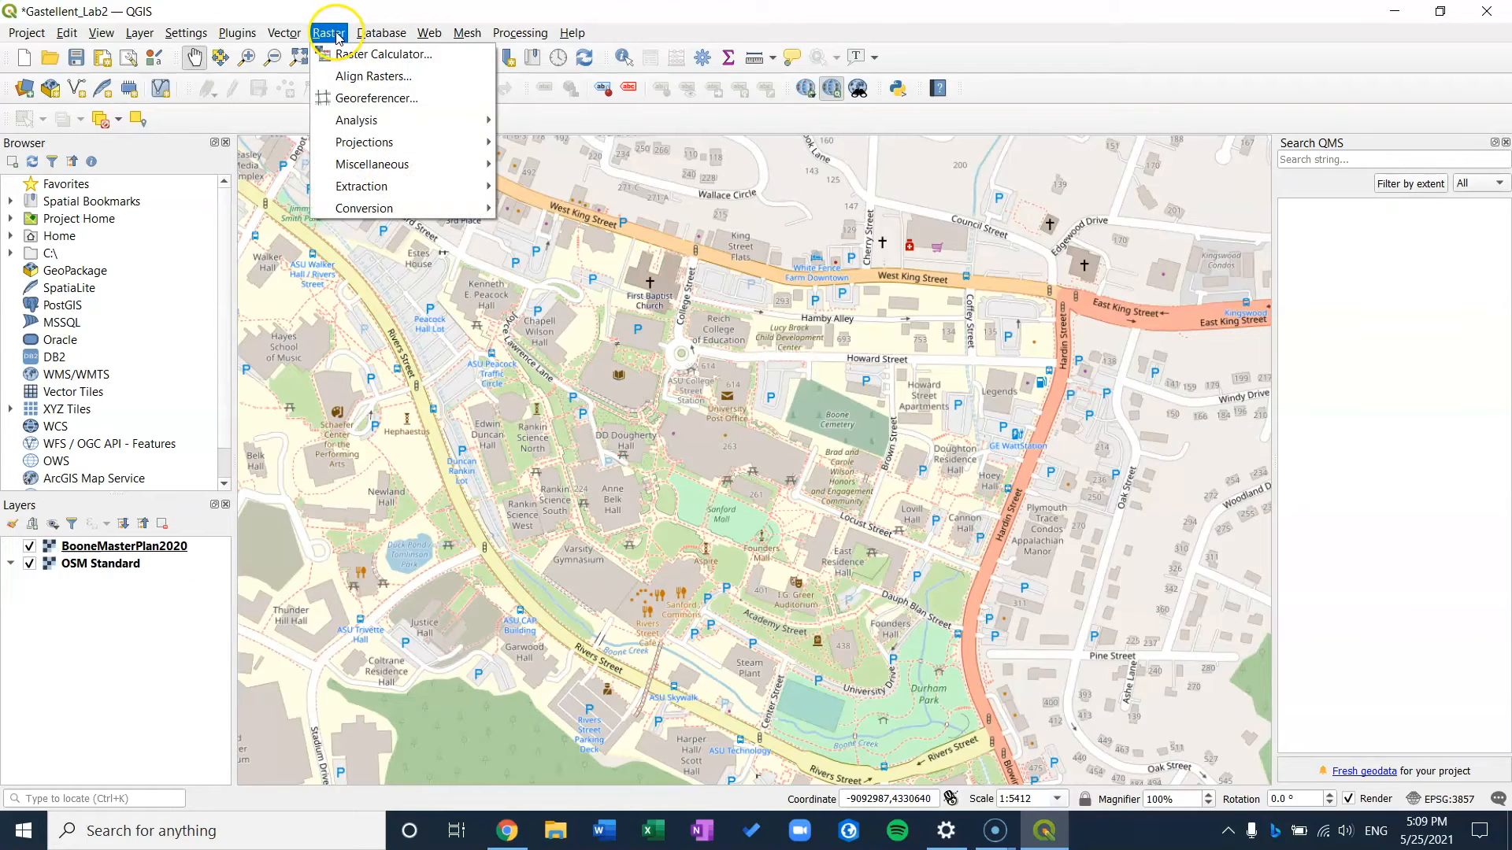
{"action": "left_click", "coordinate": [366, 98]}
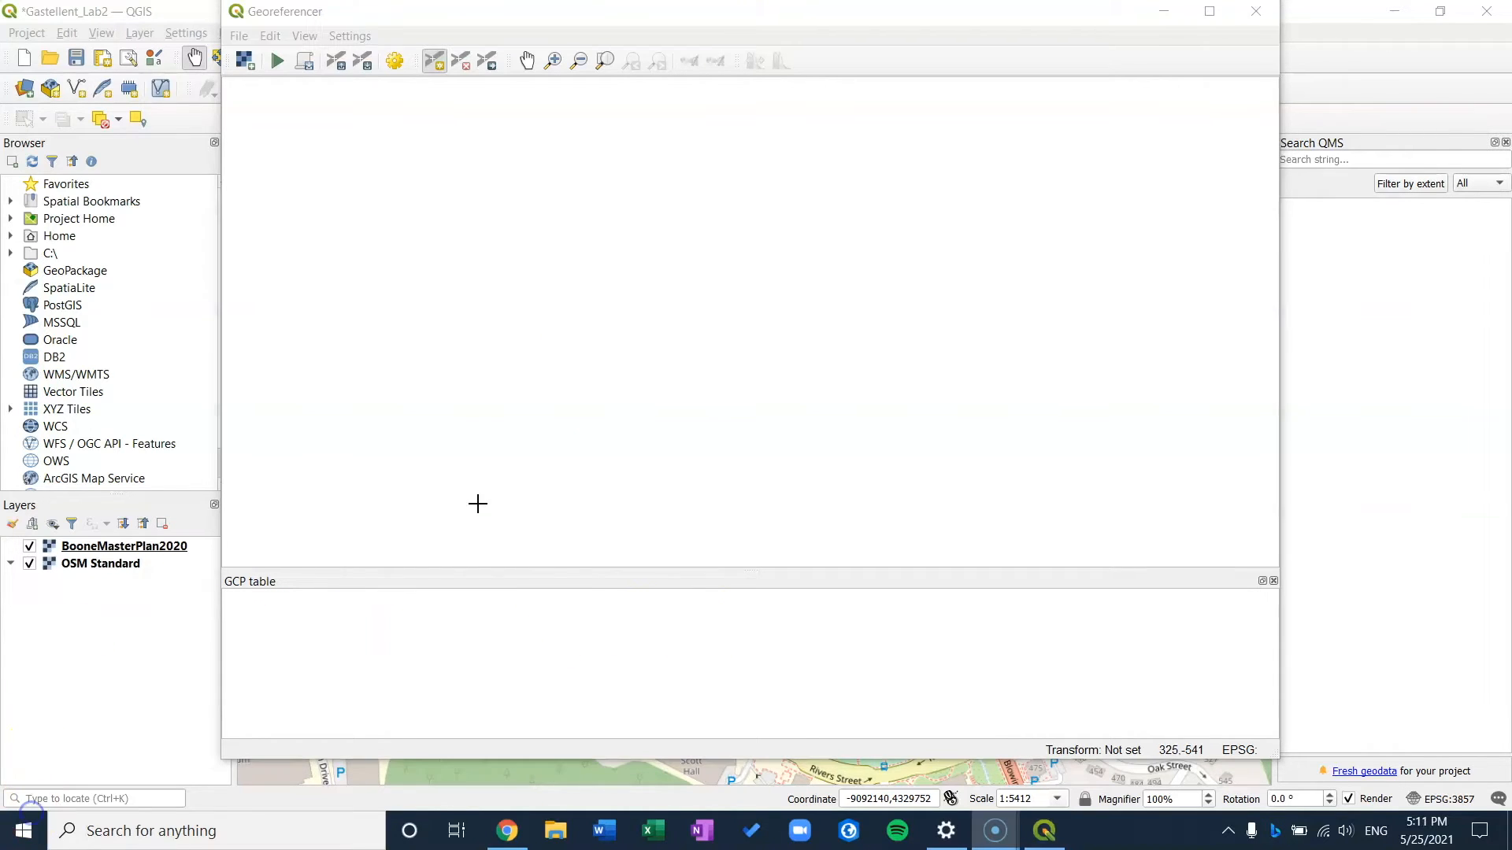
{"action": "left_click", "coordinate": [415, 17]}
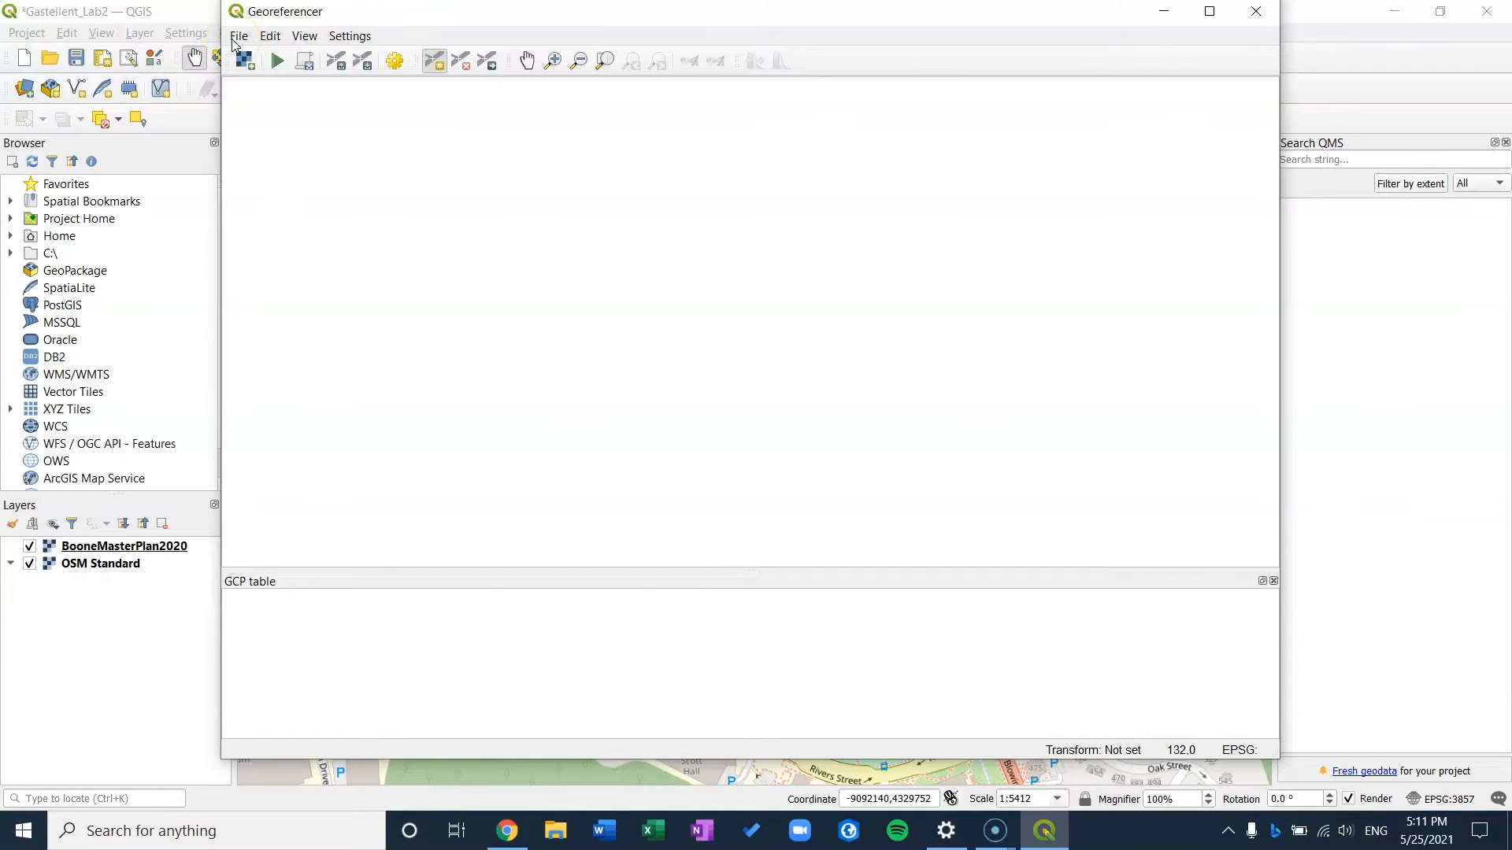
Load the BooneMasterPlan2020 image from Documents > Geo2812 > Lab2 > Data as the raster to georeference.
{"action": "left_click", "coordinate": [236, 36]}
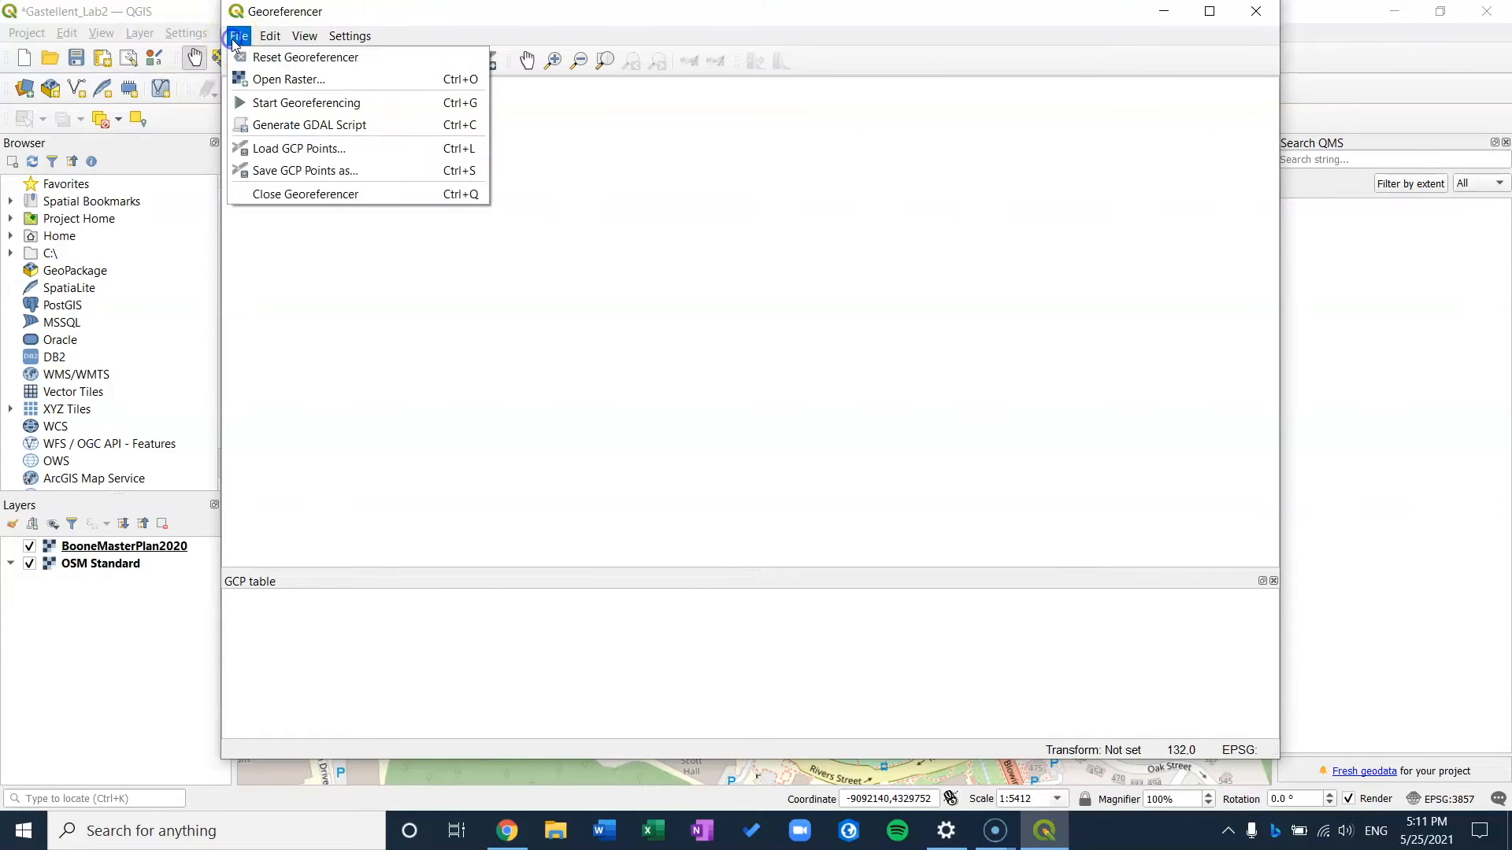
{"action": "left_click", "coordinate": [271, 79]}
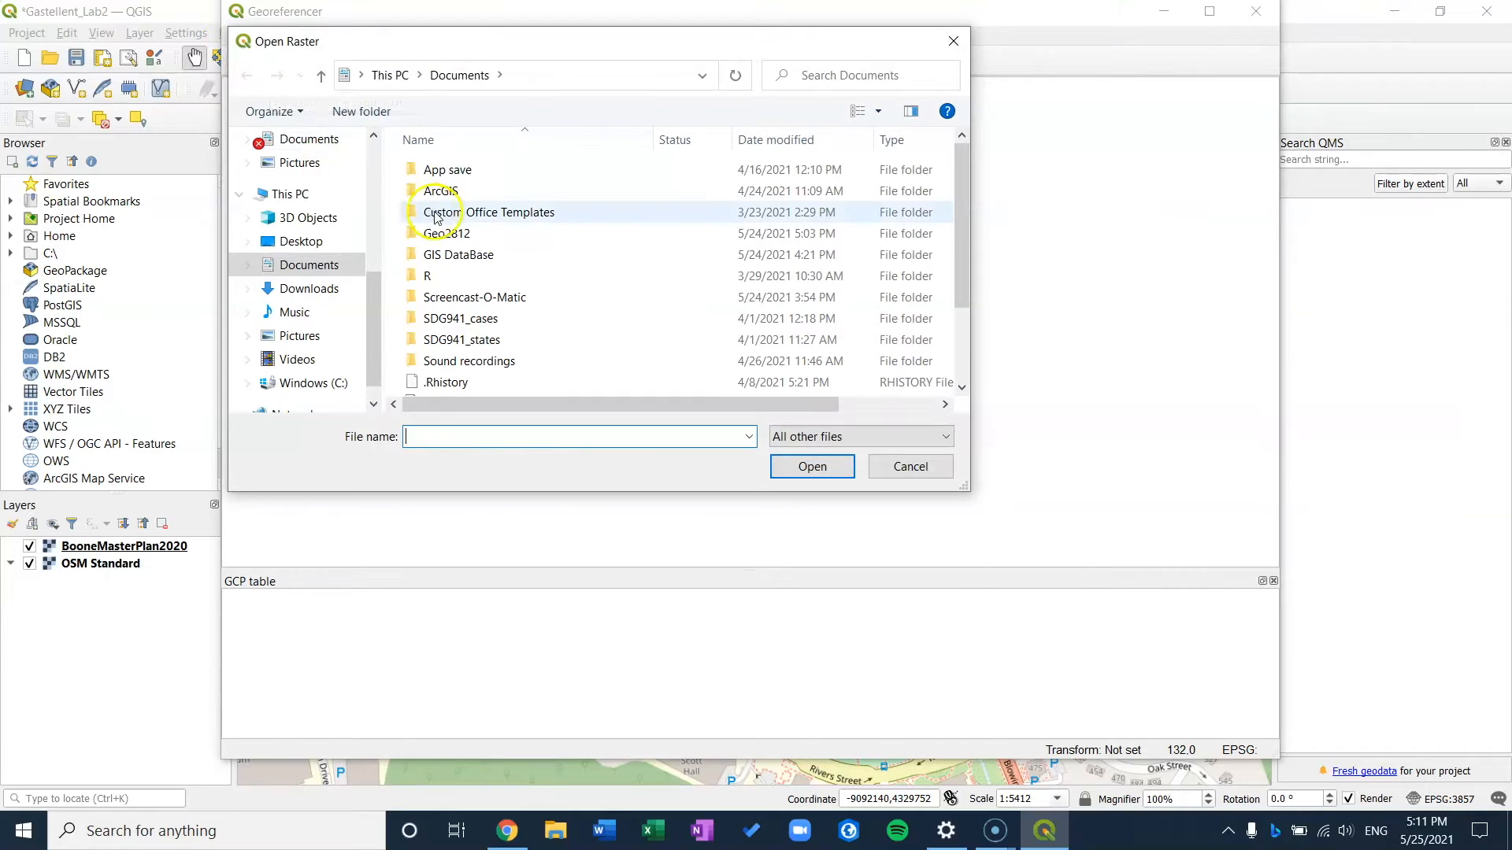
{"action": "left_click", "coordinate": [449, 233]}
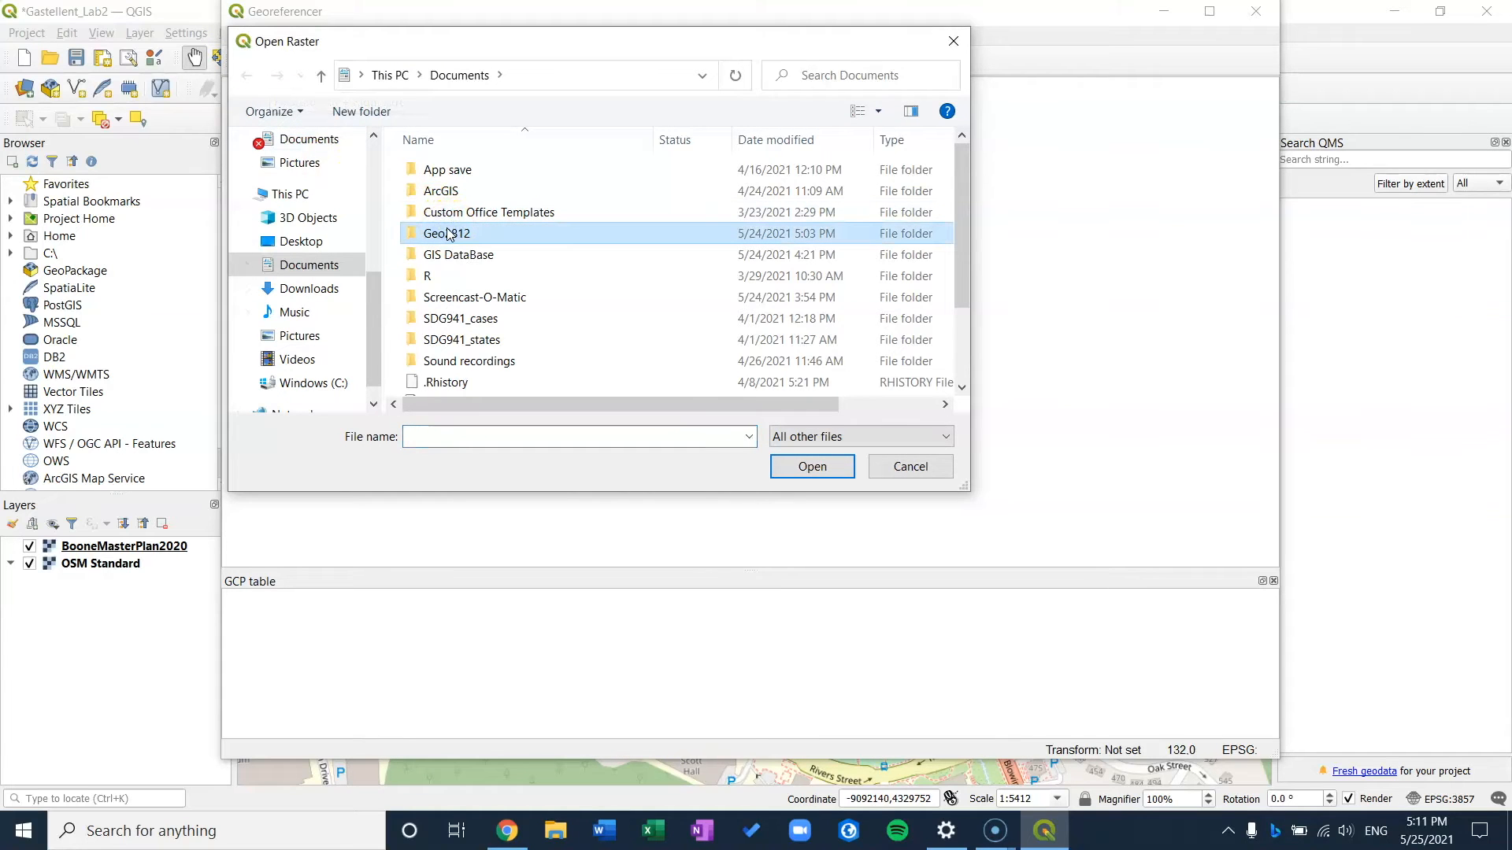
{"action": "double_click", "coordinate": [449, 233]}
{"action": "left_click", "coordinate": [500, 220]}
{"action": "double_click", "coordinate": [499, 220]}
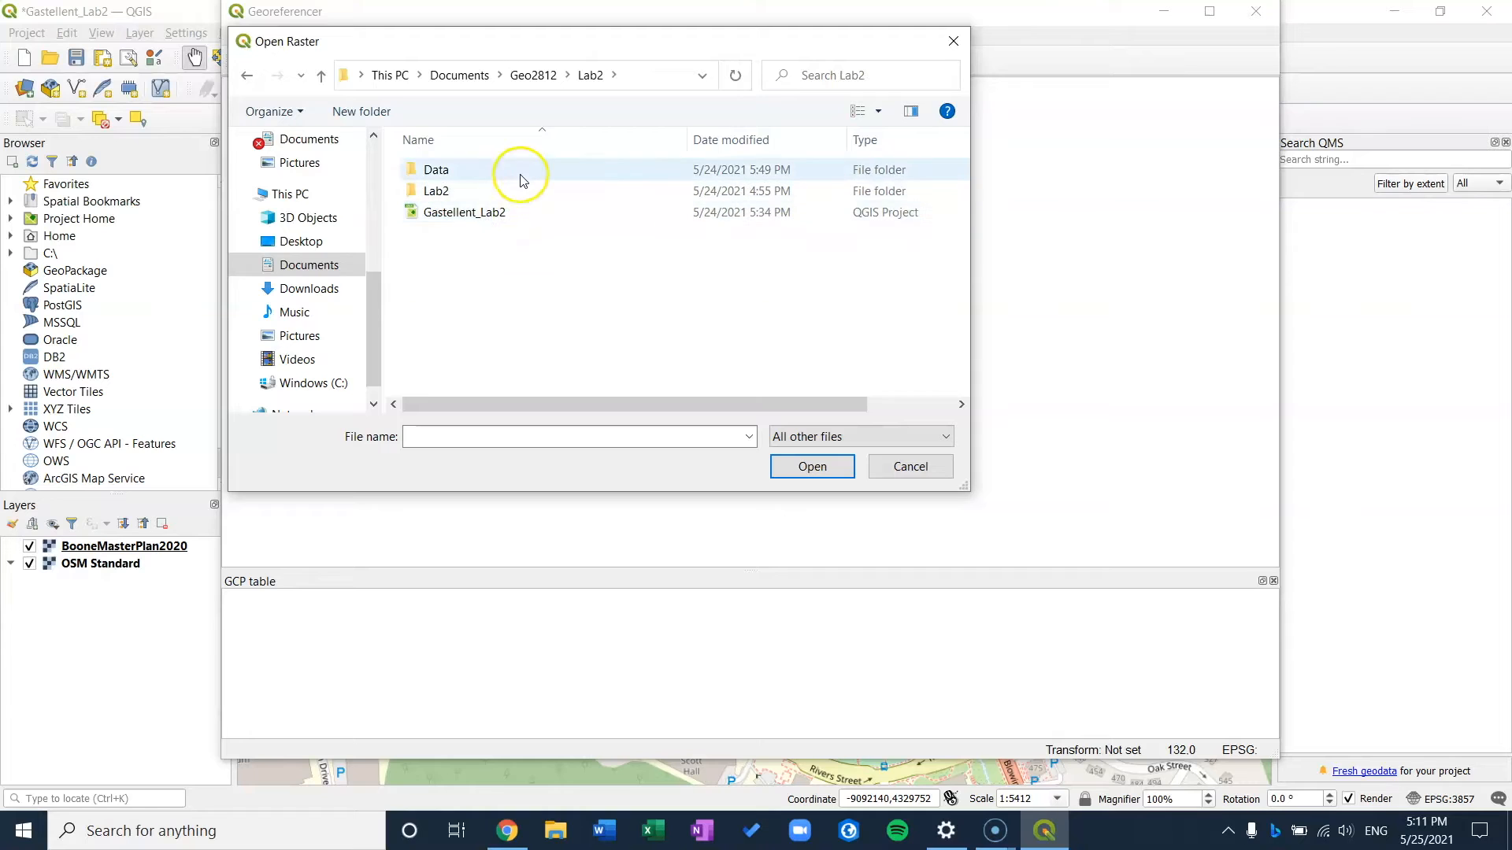
{"action": "double_click", "coordinate": [522, 170]}
{"action": "left_click", "coordinate": [465, 201]}
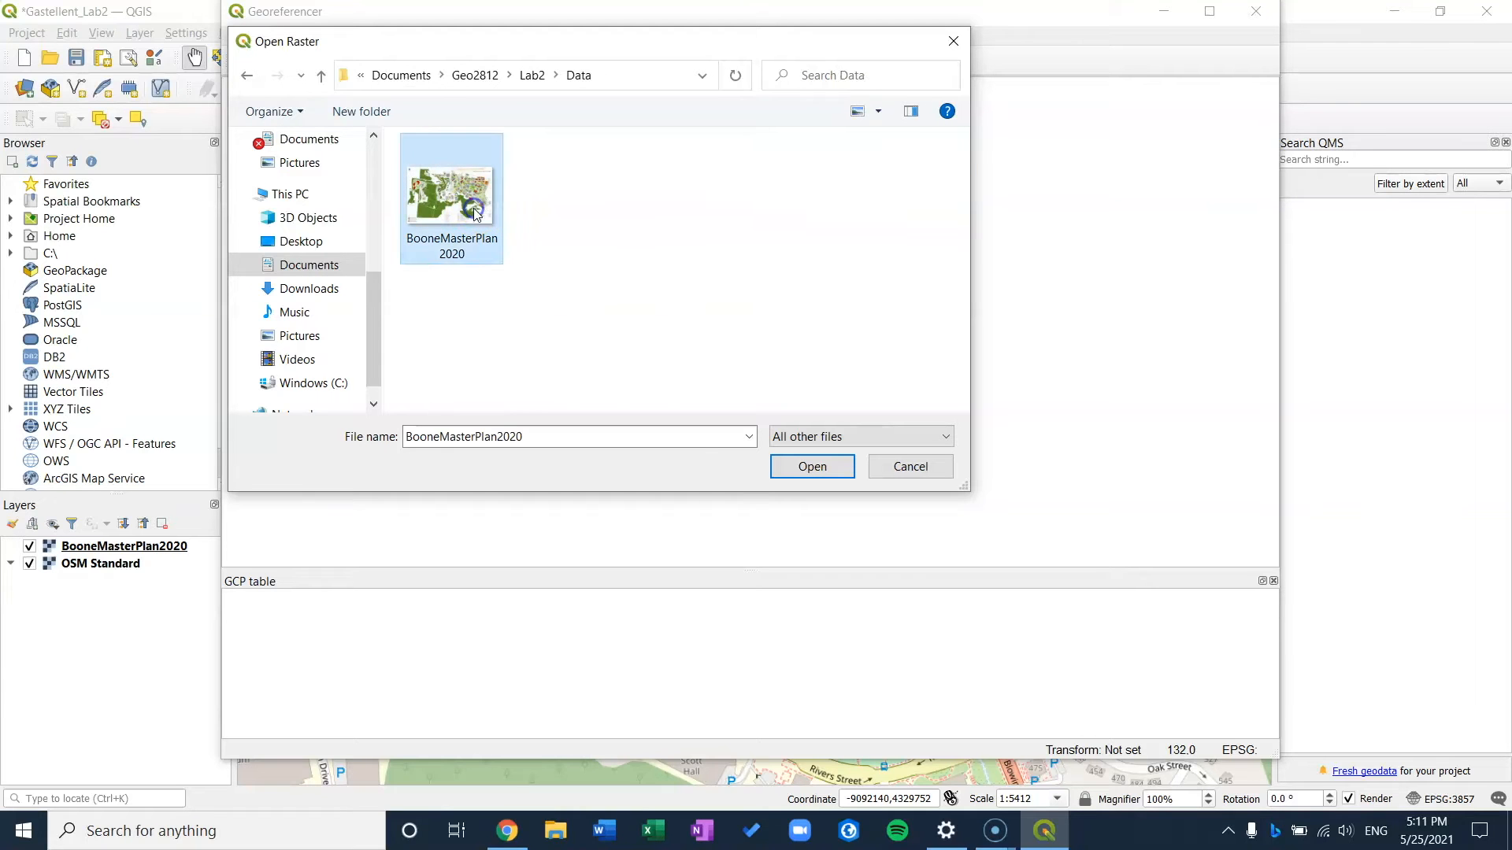
{"action": "left_click", "coordinate": [812, 469]}
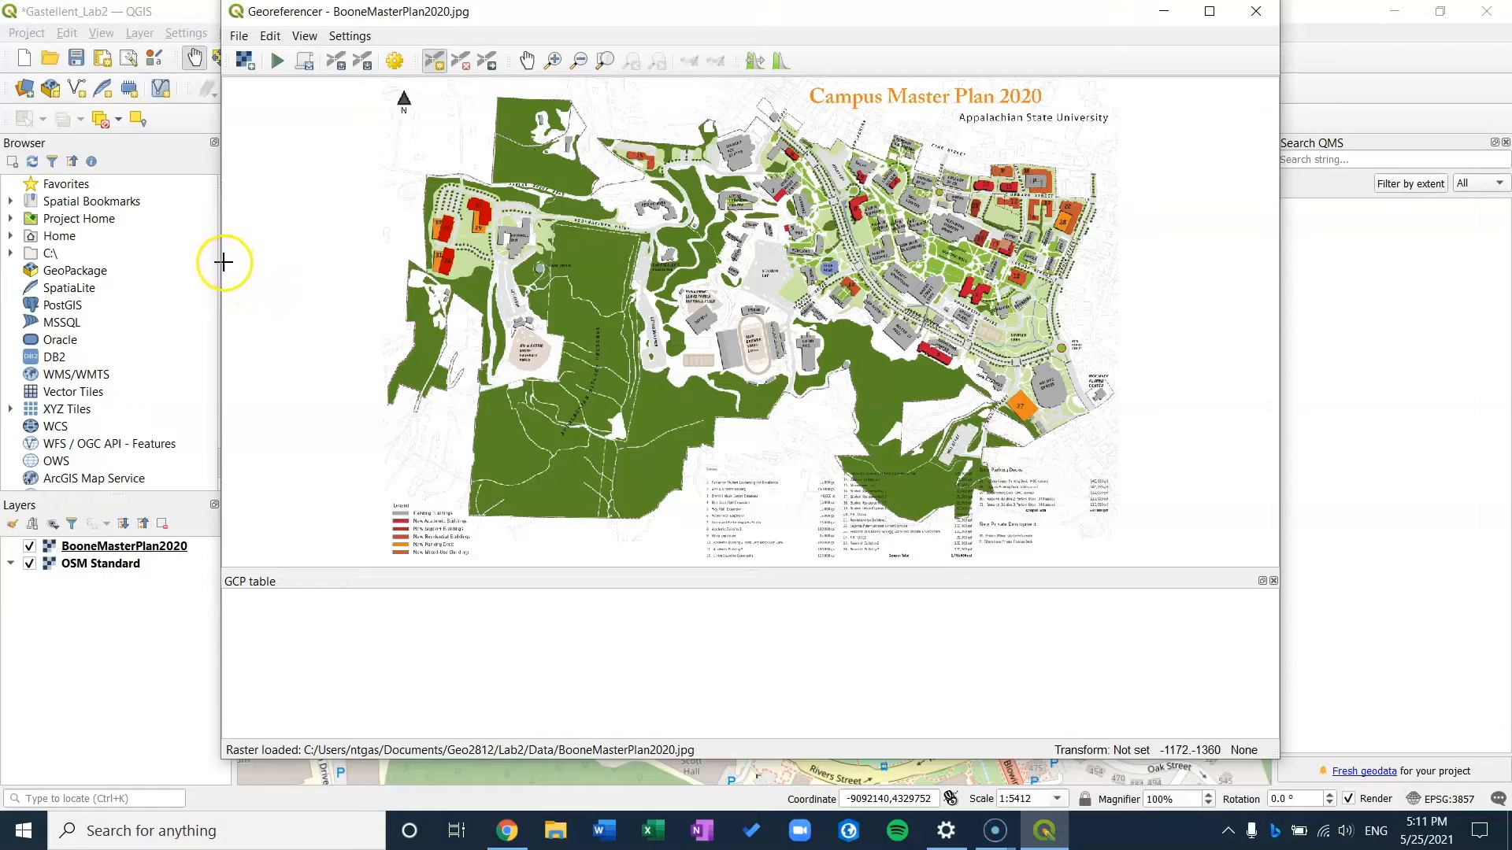
Resize and reposition the Georeferencer window so the whole campus plan shows with part of the basemap beside it.
{"action": "left_click_drag", "start_coordinate": [221, 262], "coordinate": [726, 318]}
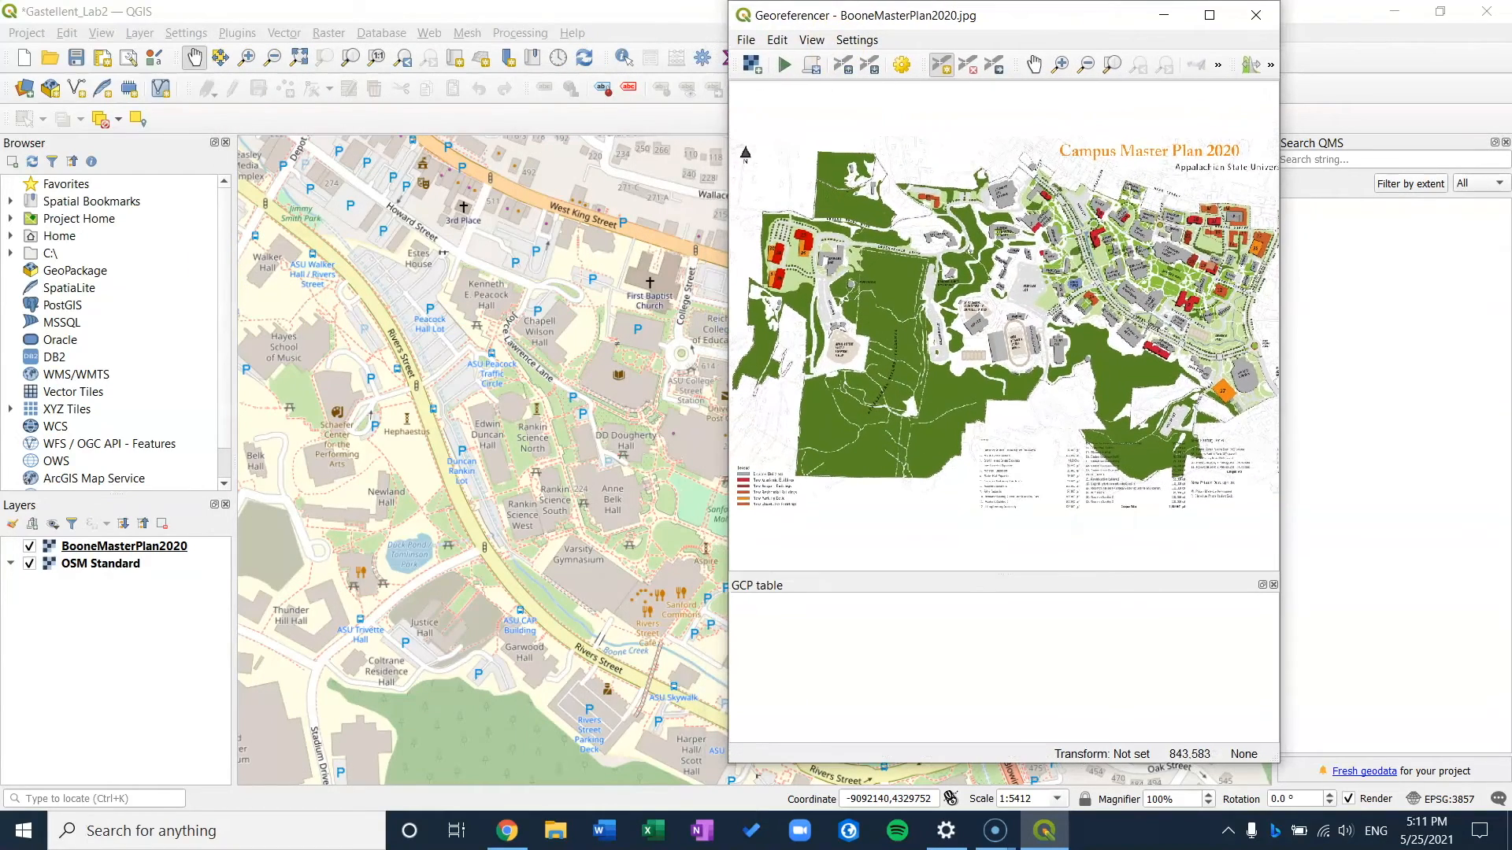
{"action": "left_click_drag", "start_coordinate": [1032, 10], "coordinate": [1166, 32]}
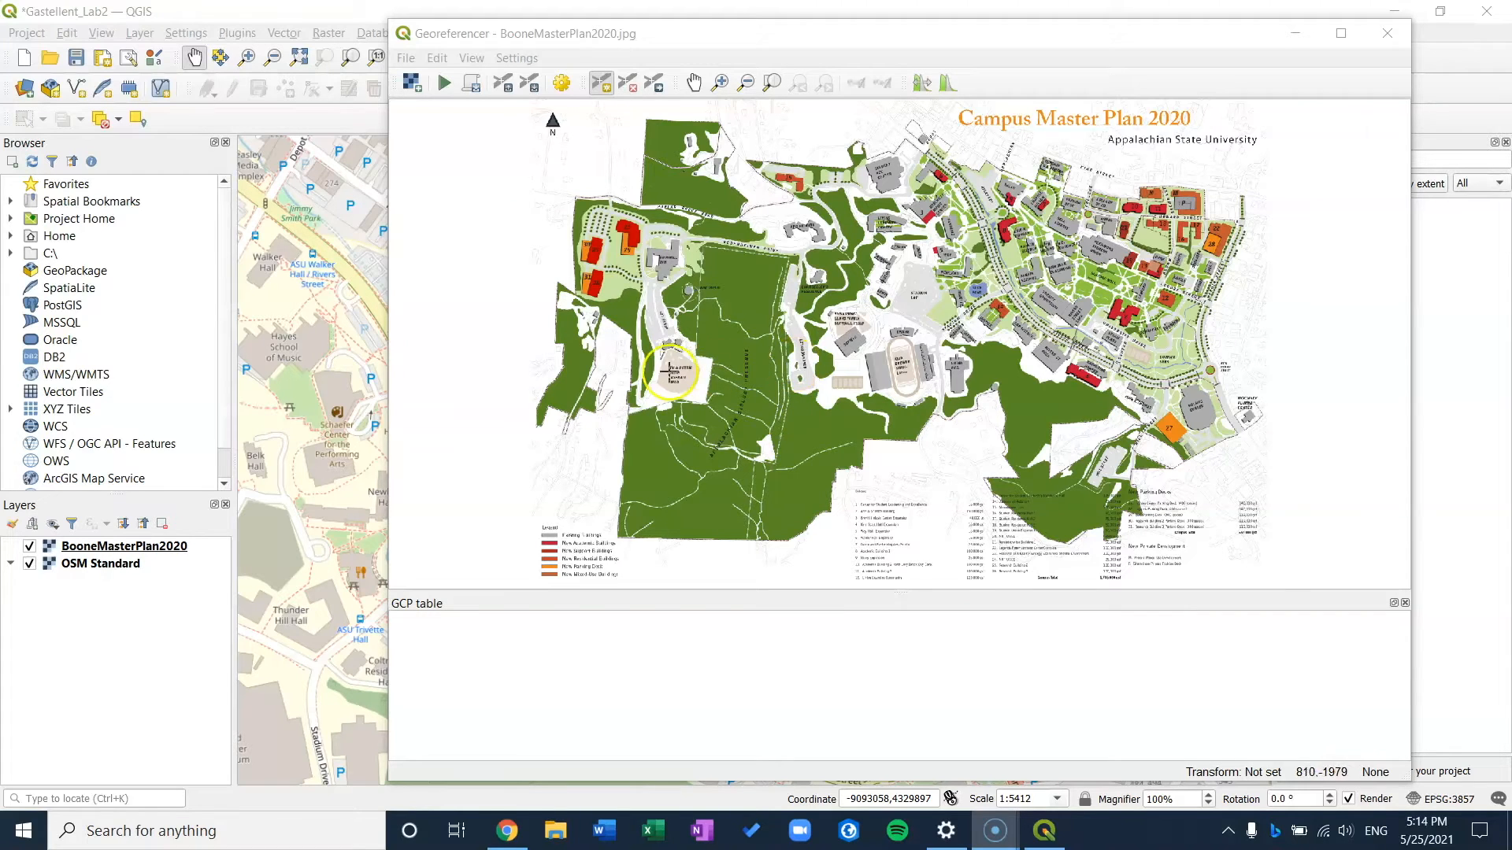
{"action": "left_click", "coordinate": [780, 36]}
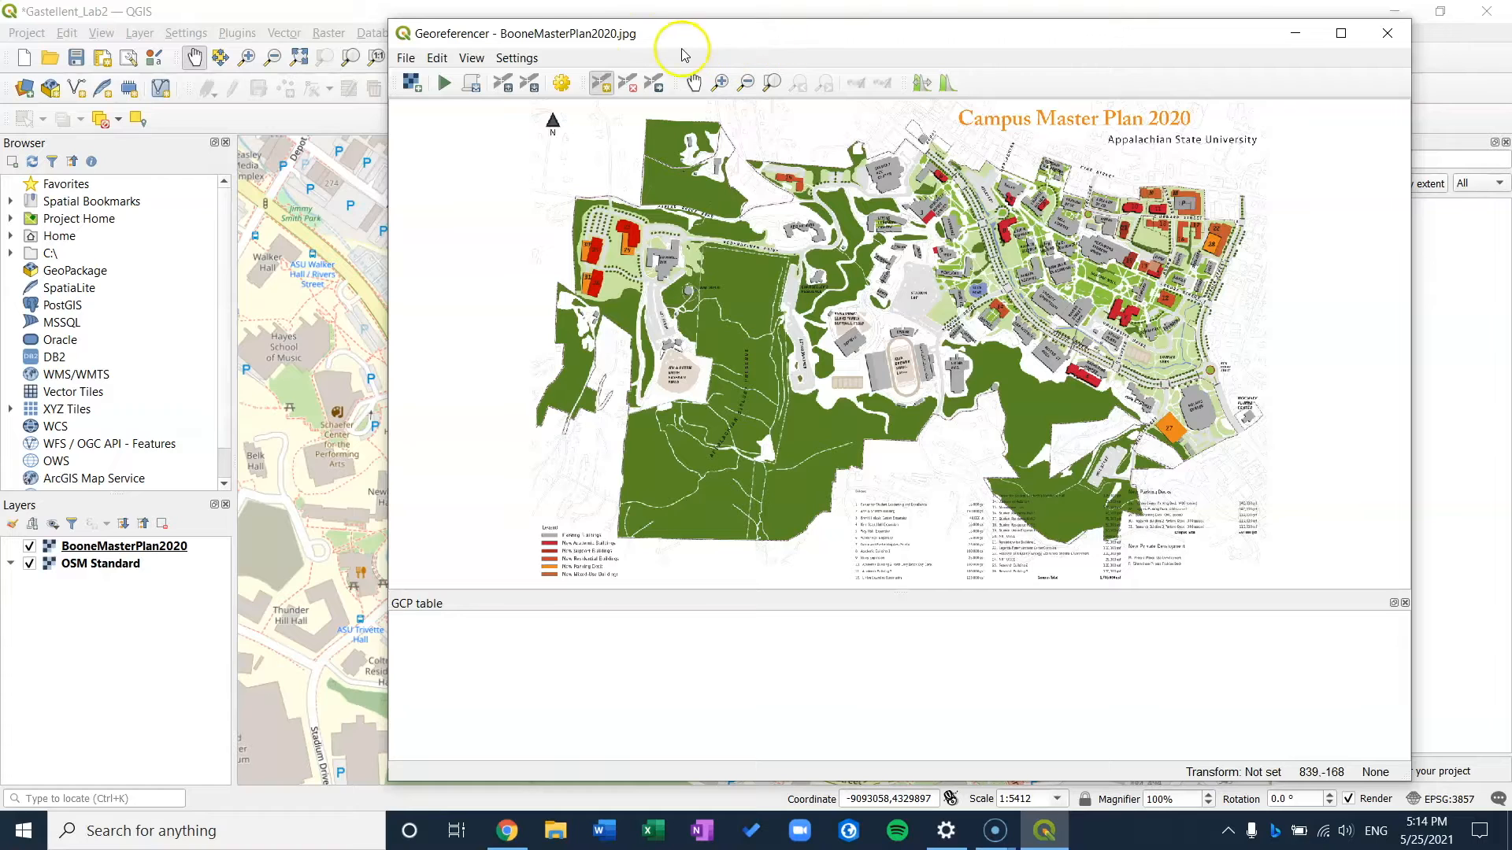
Set the georeferencing transformation type to Polynomial 2 and the target SRS to the project CRS, EPSG:3857 - WGS 84 / Pseudo-Mercator.
{"action": "left_click", "coordinate": [519, 57]}
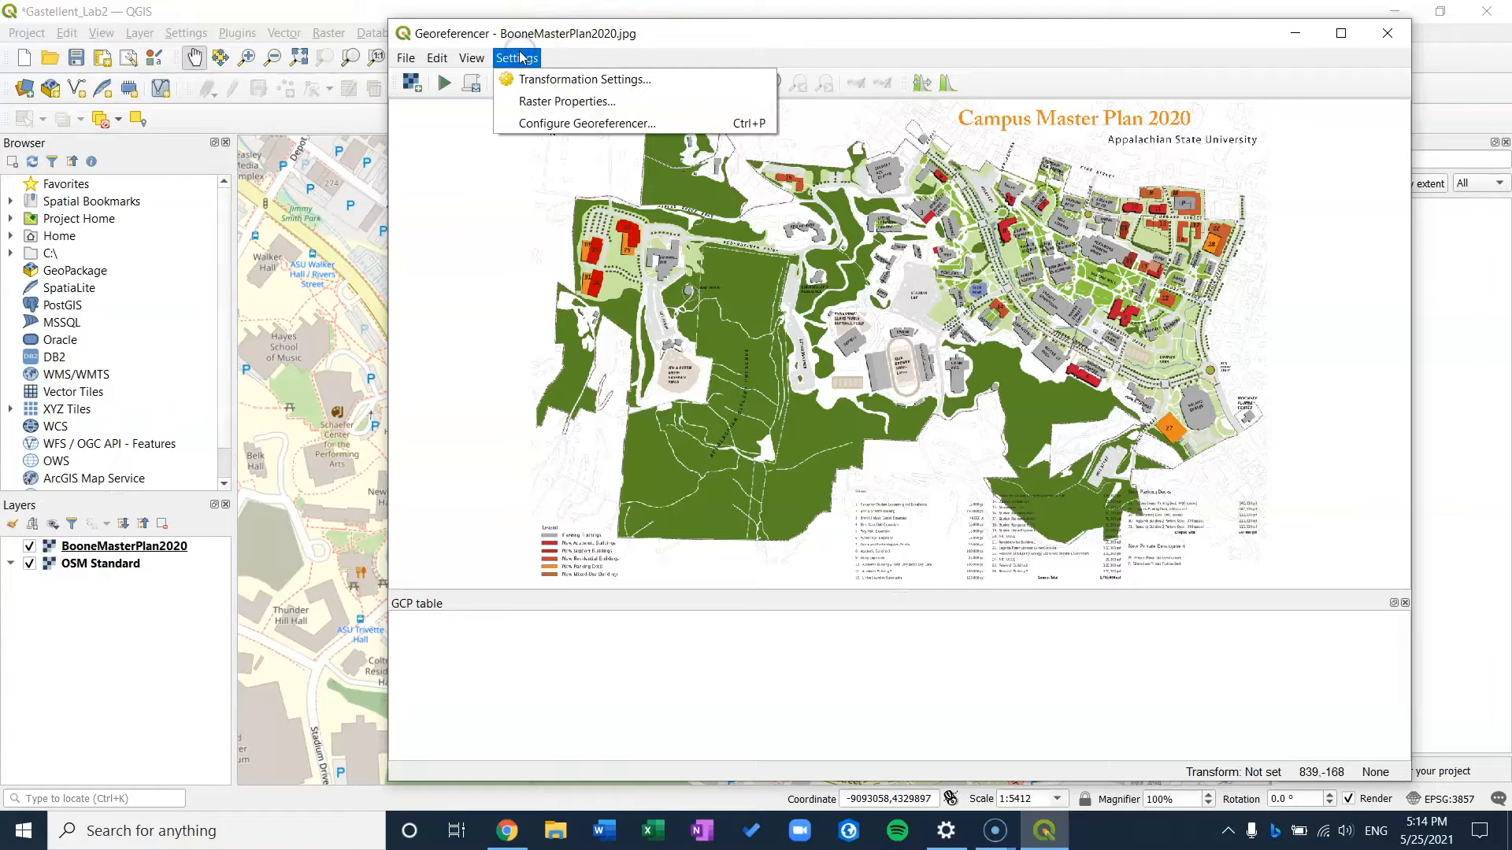
{"action": "left_click", "coordinate": [531, 82]}
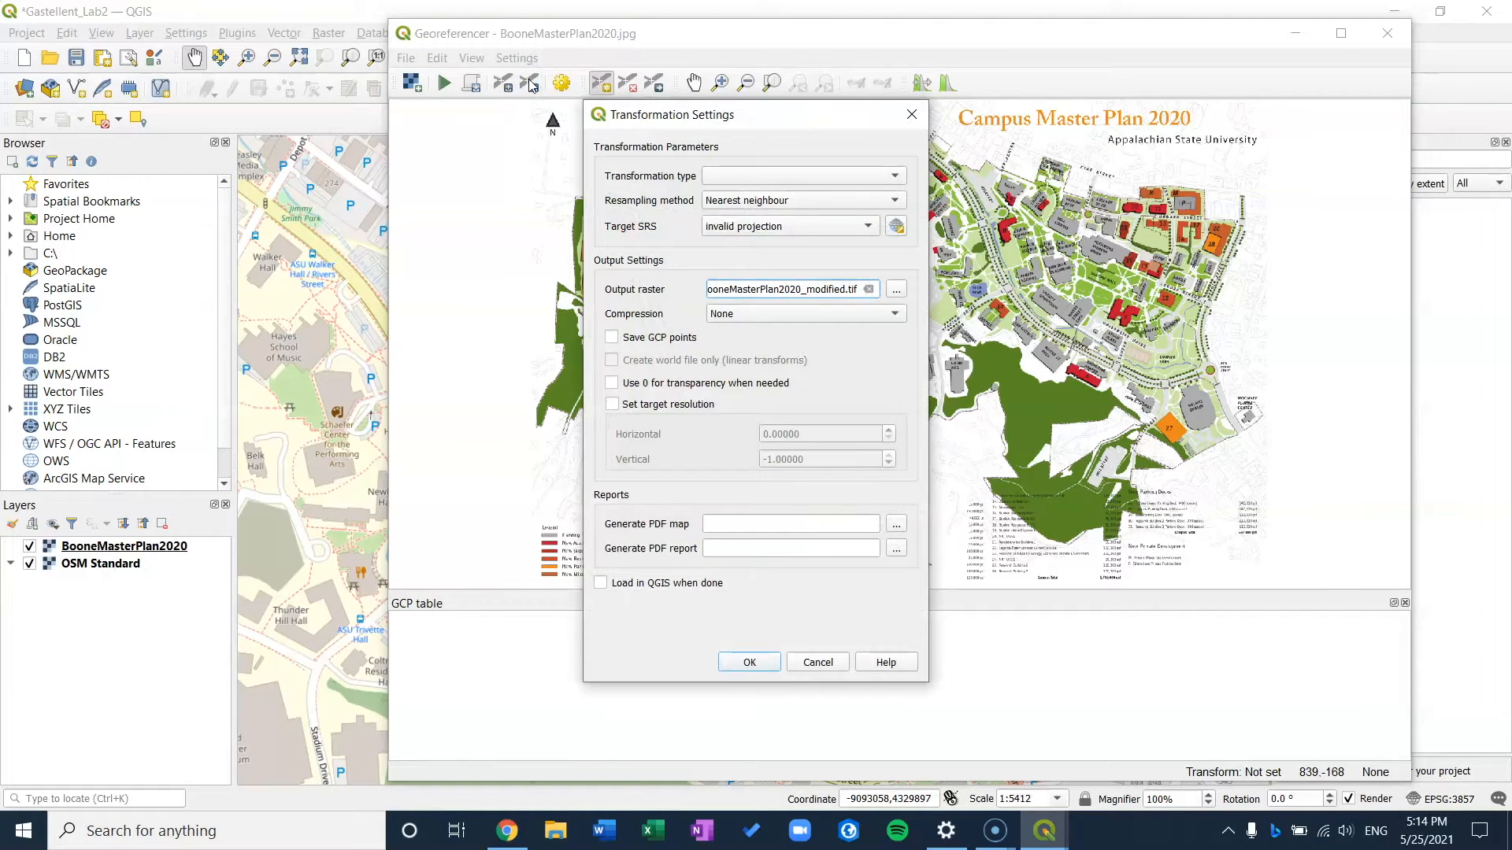
{"action": "left_click", "coordinate": [772, 176]}
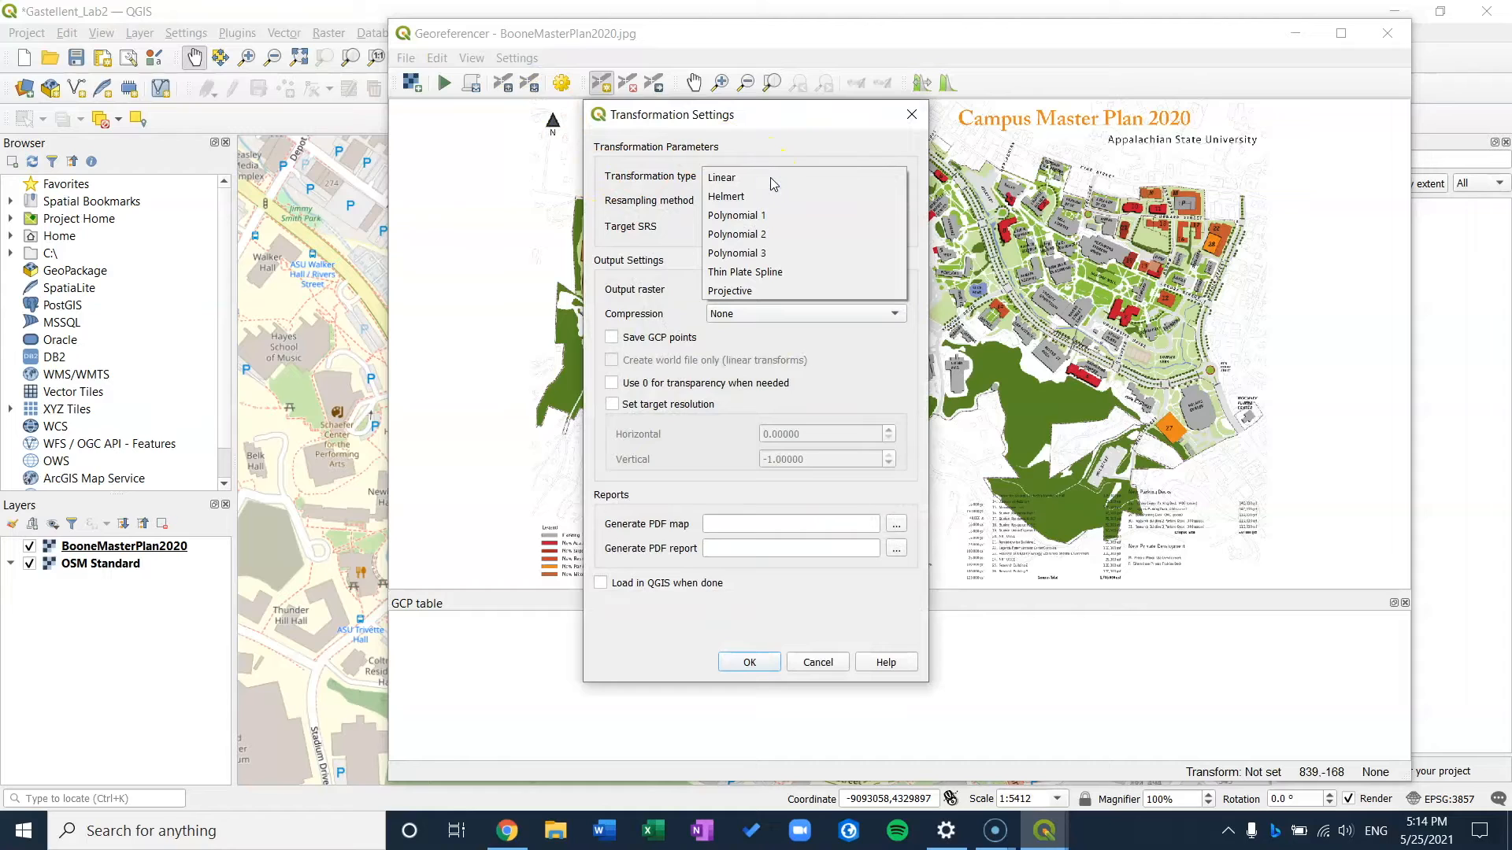
{"action": "left_click", "coordinate": [763, 240]}
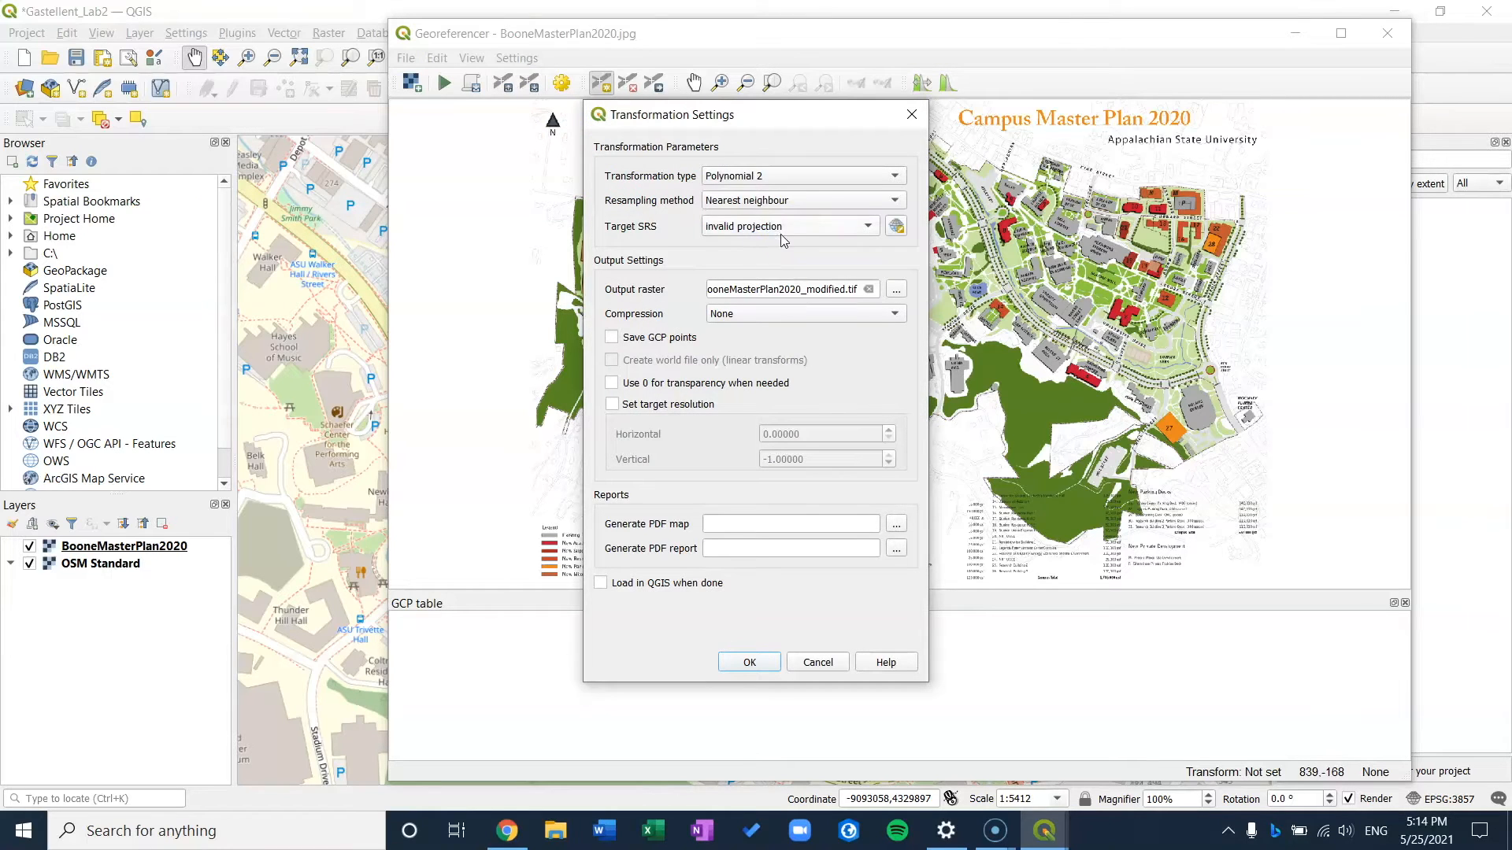
{"action": "left_click", "coordinate": [854, 231]}
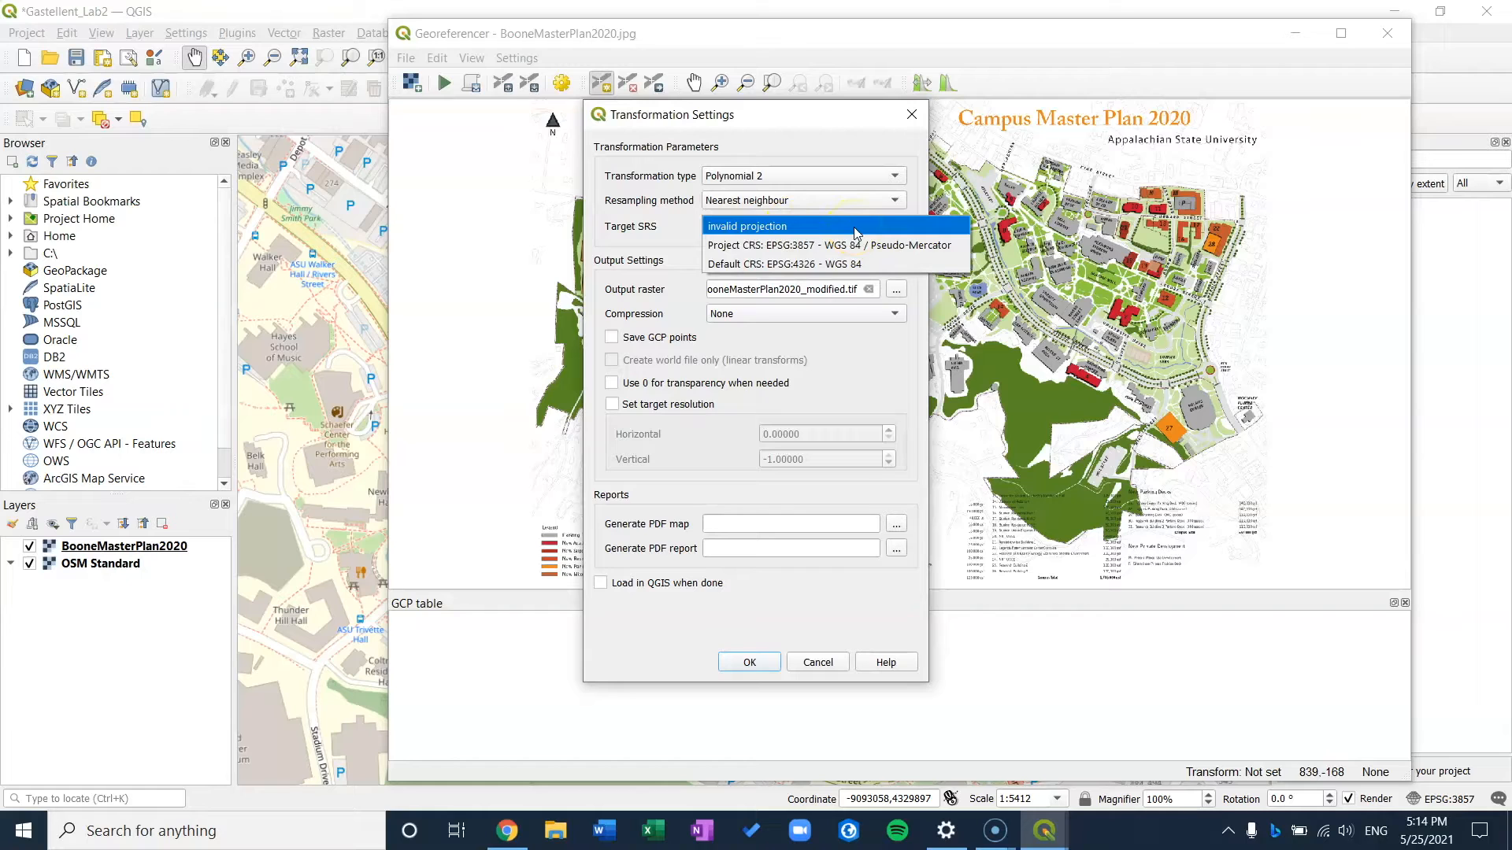
{"action": "left_click", "coordinate": [910, 249]}
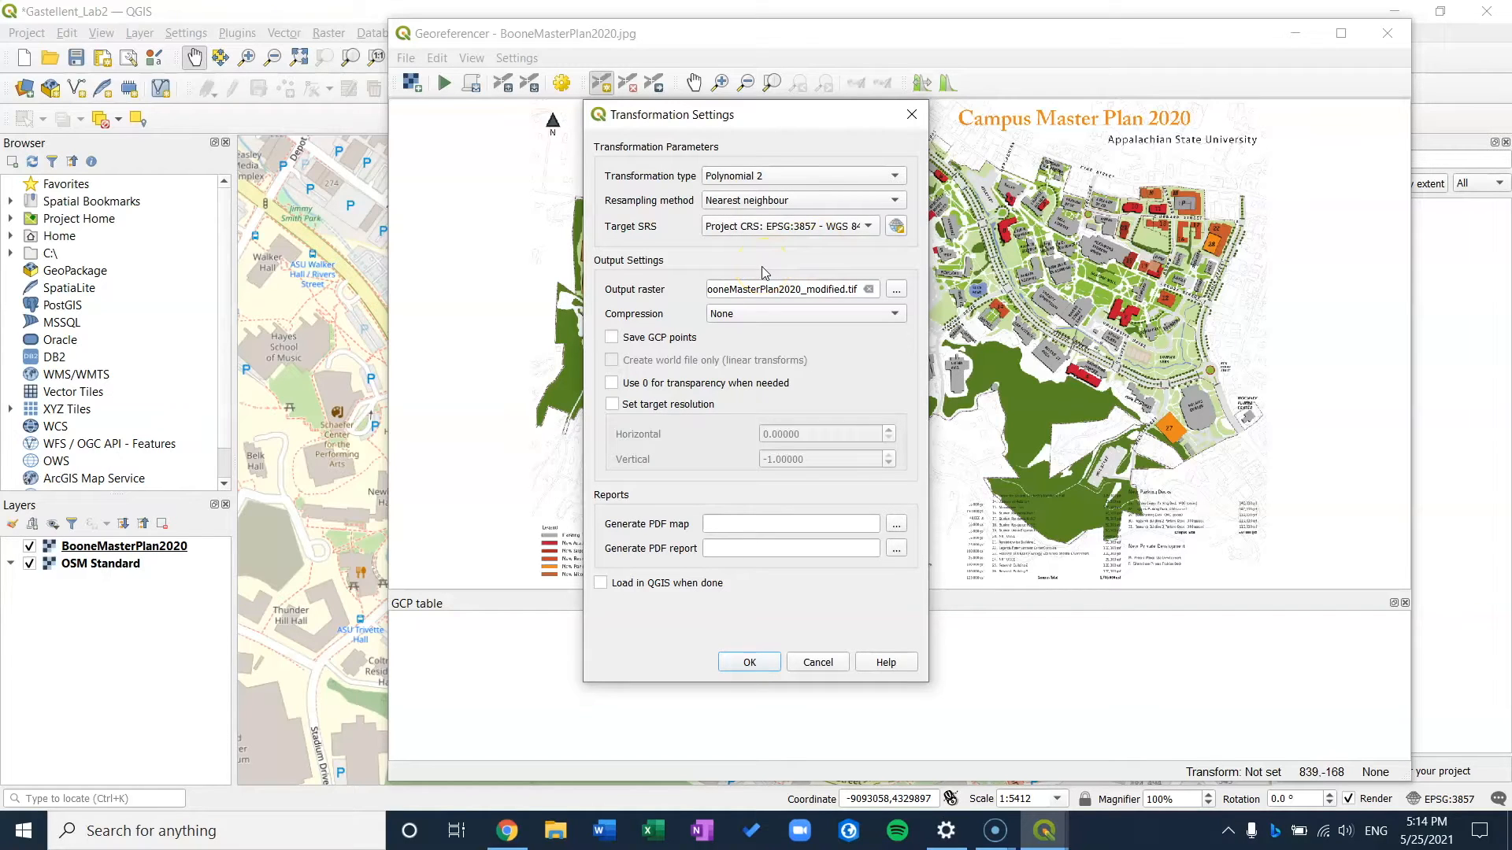
Set the output raster to a TIF in Lab2 > Data, named with the user's own username followed by _Georefernced.
{"action": "left_click", "coordinate": [894, 293]}
{"action": "left_click", "coordinate": [897, 293]}
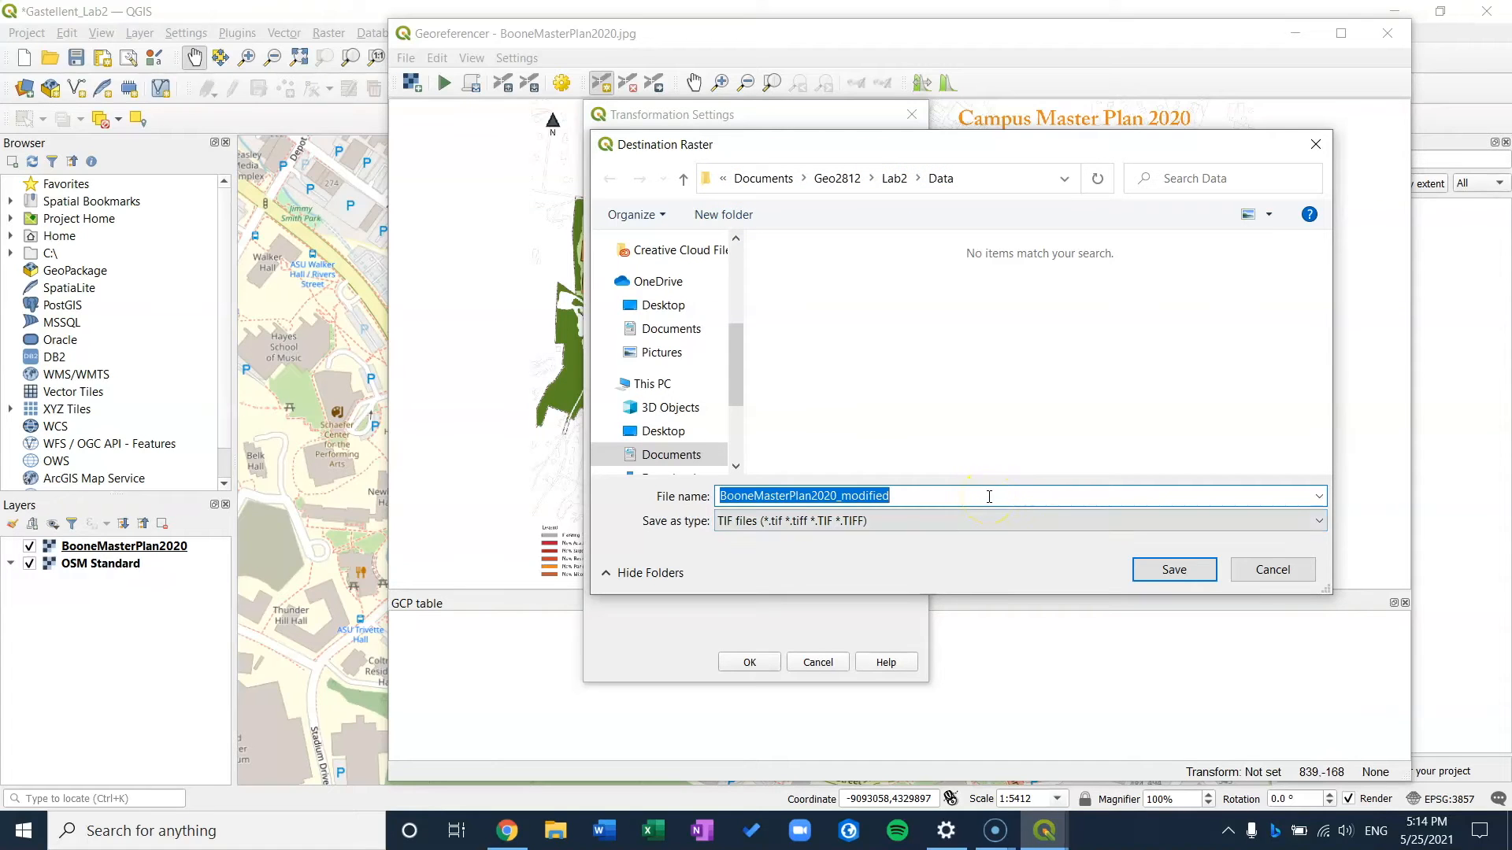
{"action": "key", "text": "BackSpace"}
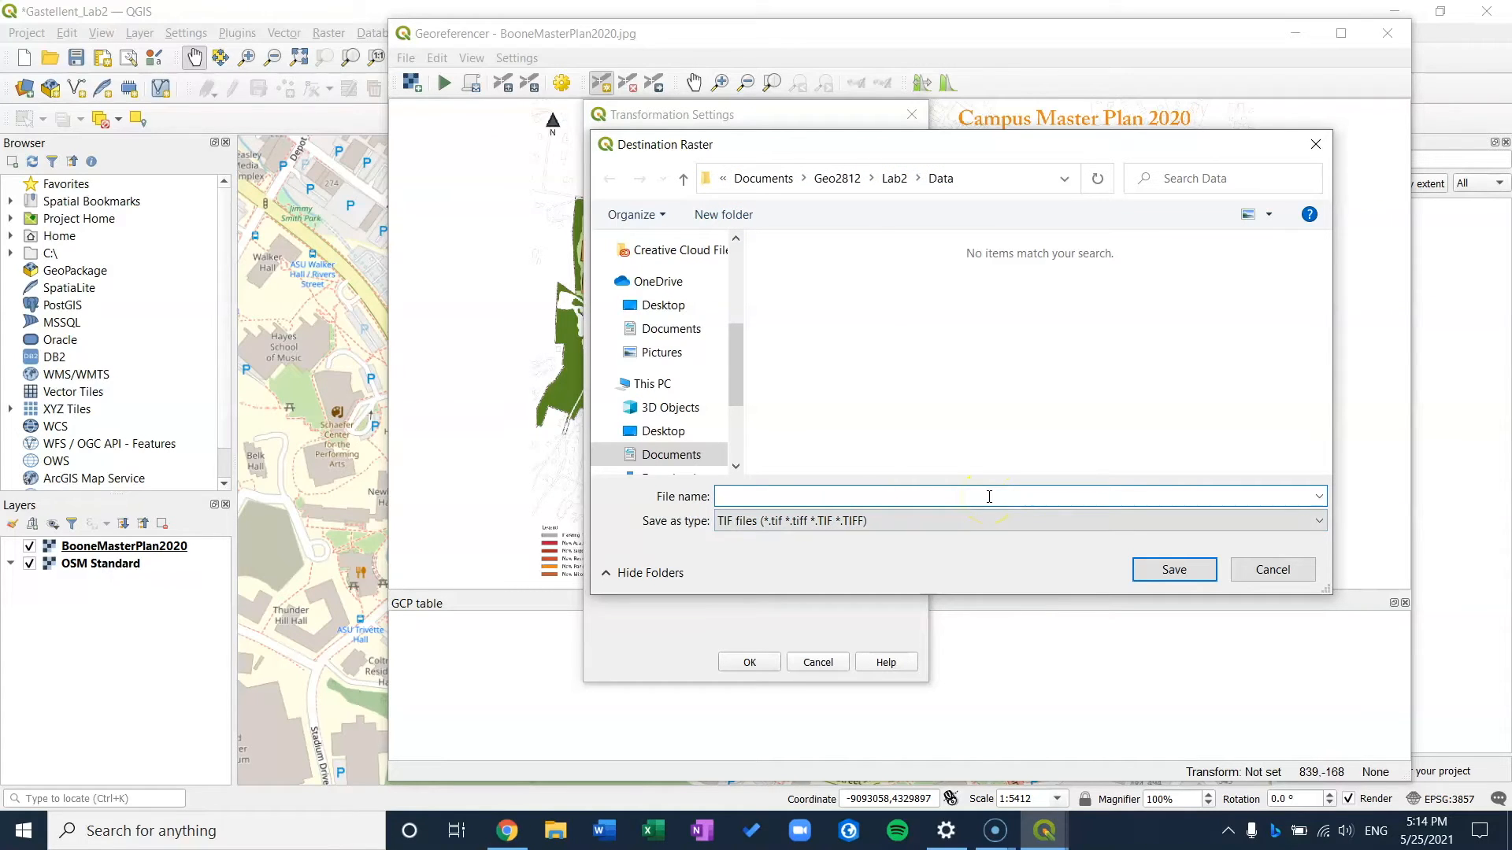
{"action": "type", "text": "gastelle_Georefernced"}
{"action": "left_click", "coordinate": [1168, 563]}
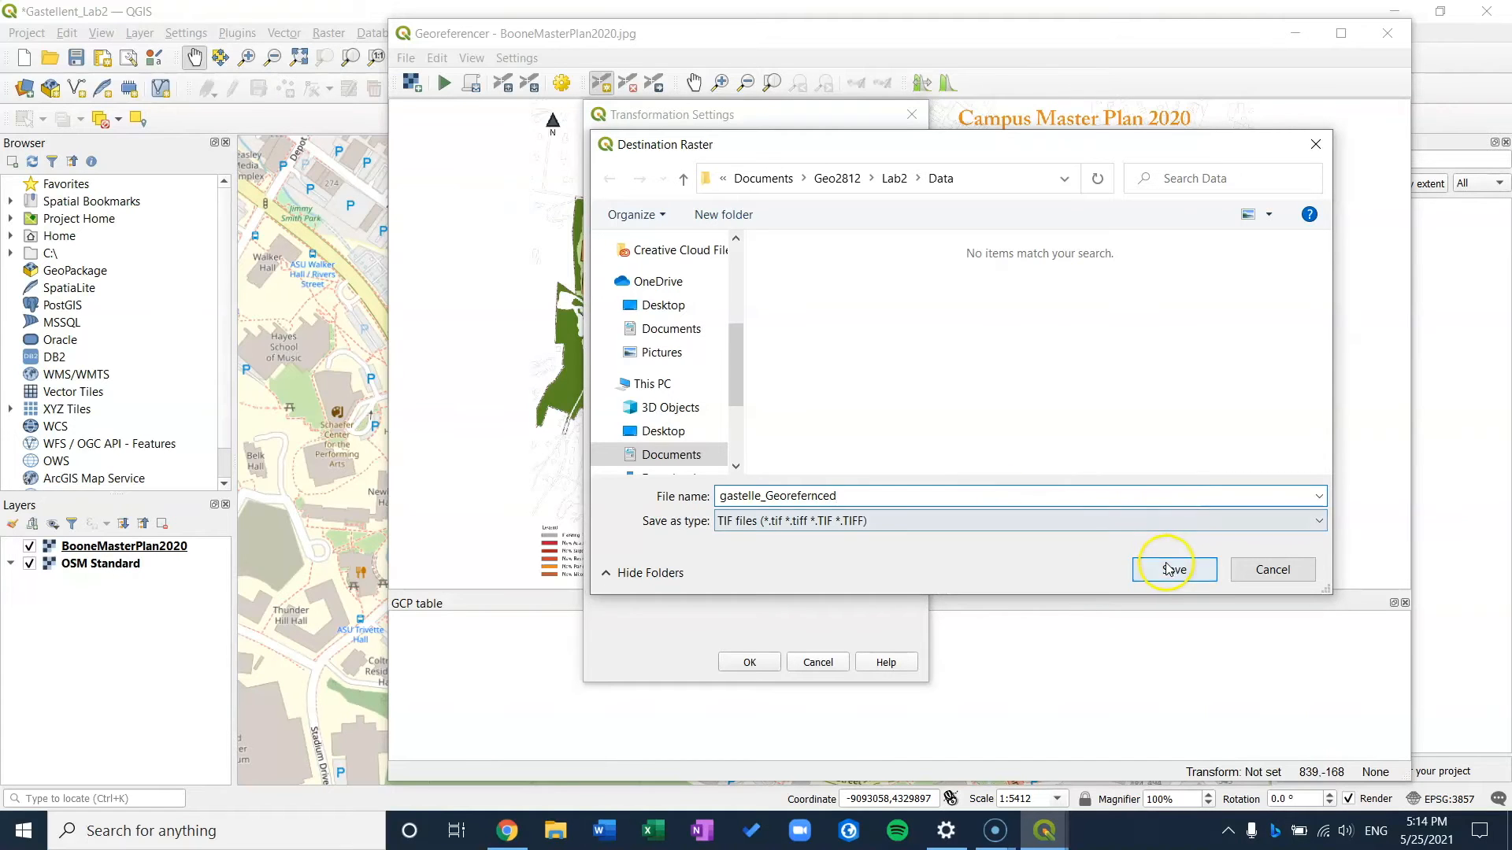
Enable saving the GCP points and loading the result in QGIS when done, and apply the transformation settings.
{"action": "left_click", "coordinate": [733, 289]}
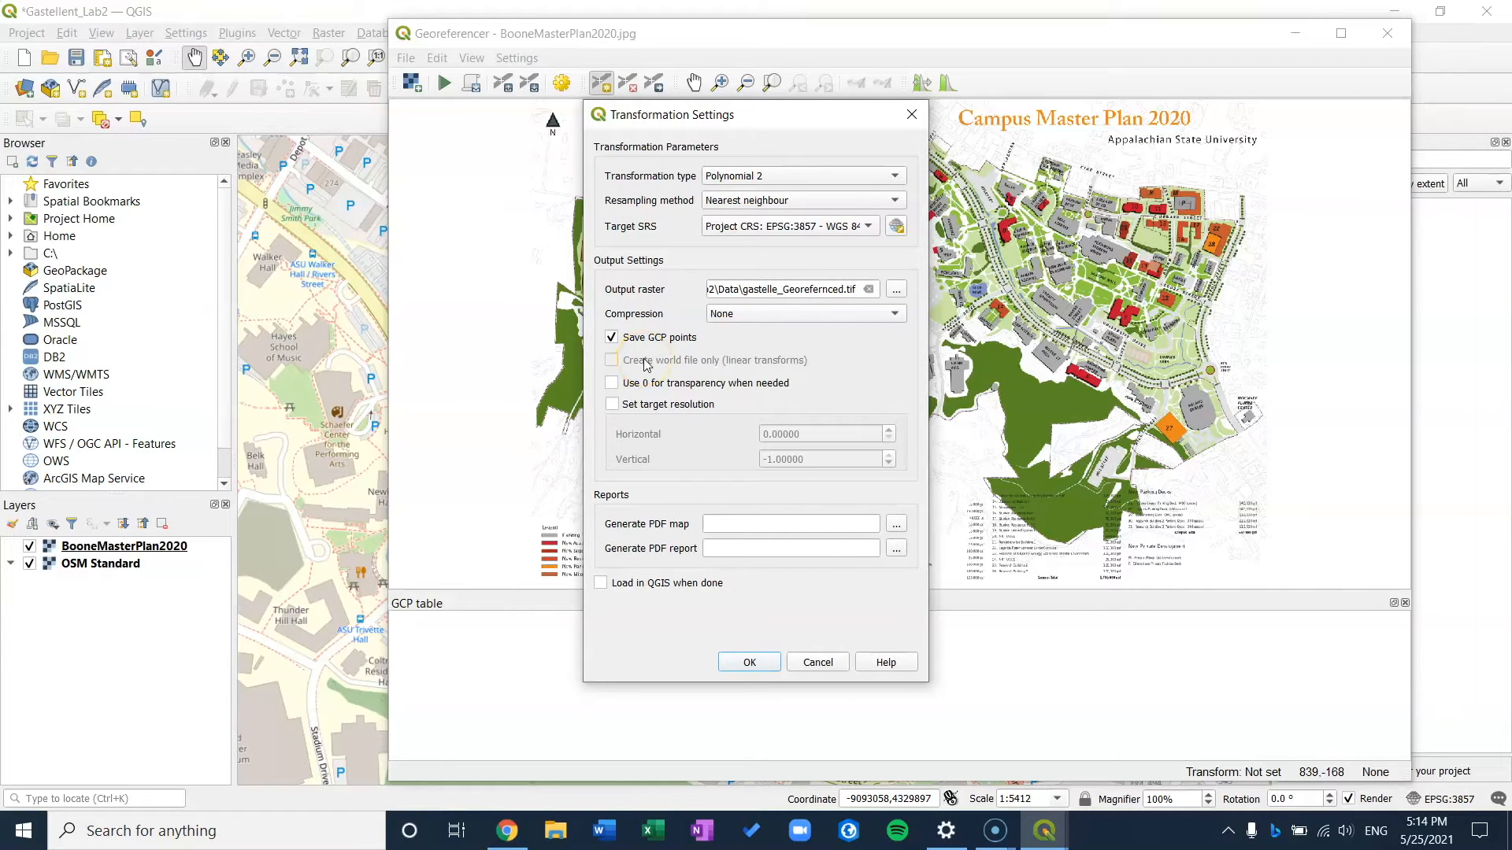
{"action": "left_click", "coordinate": [624, 584]}
{"action": "left_click", "coordinate": [747, 664]}
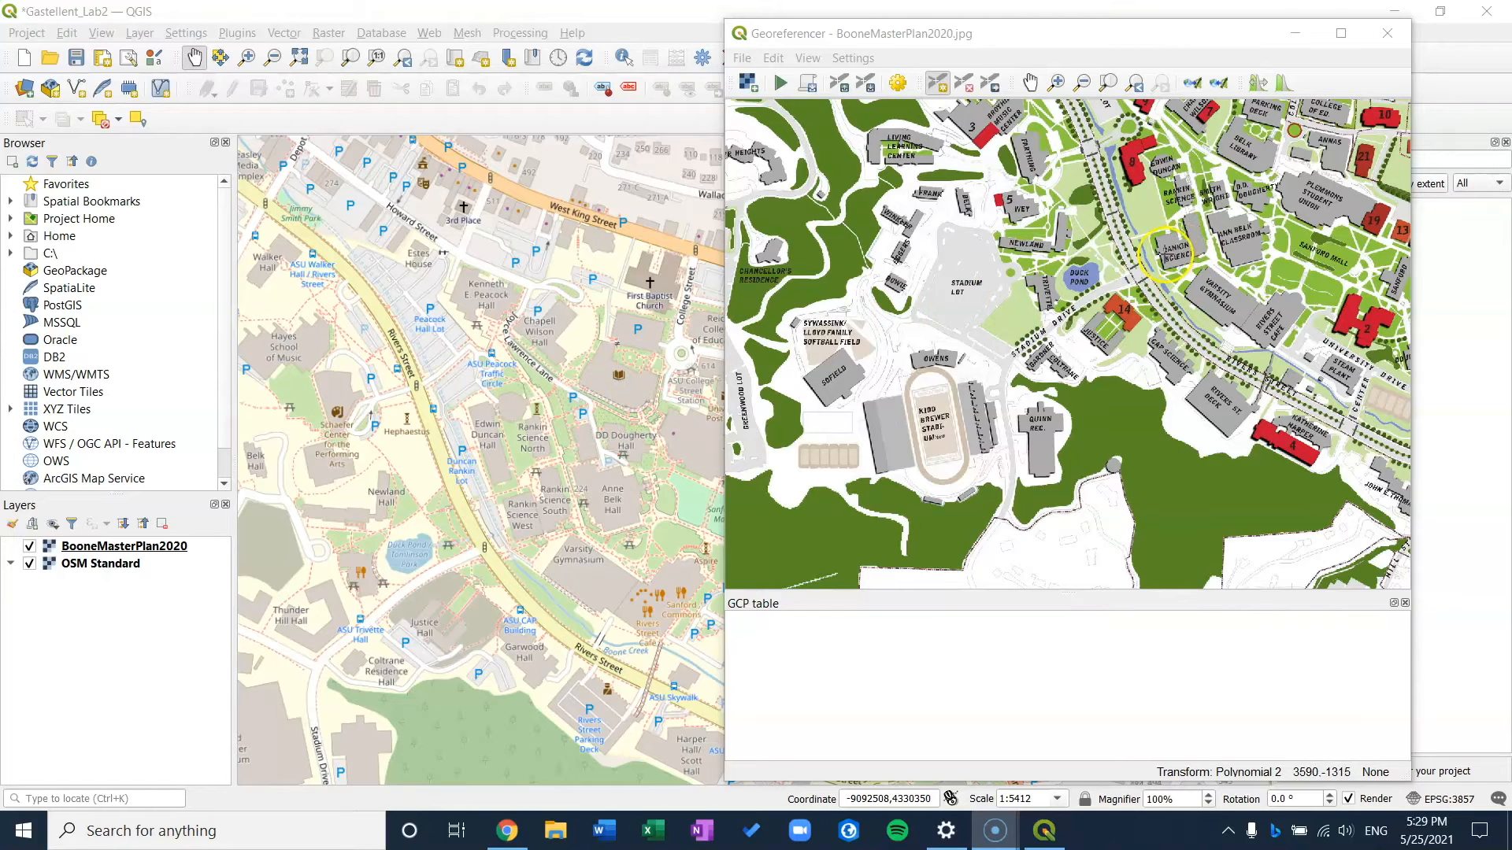
Frame the Rankin Science building up close on the campus plan image in the Georeferencer.
{"action": "scroll", "coordinate": [1166, 252], "scroll_direction": "up", "scroll_amount": 1}
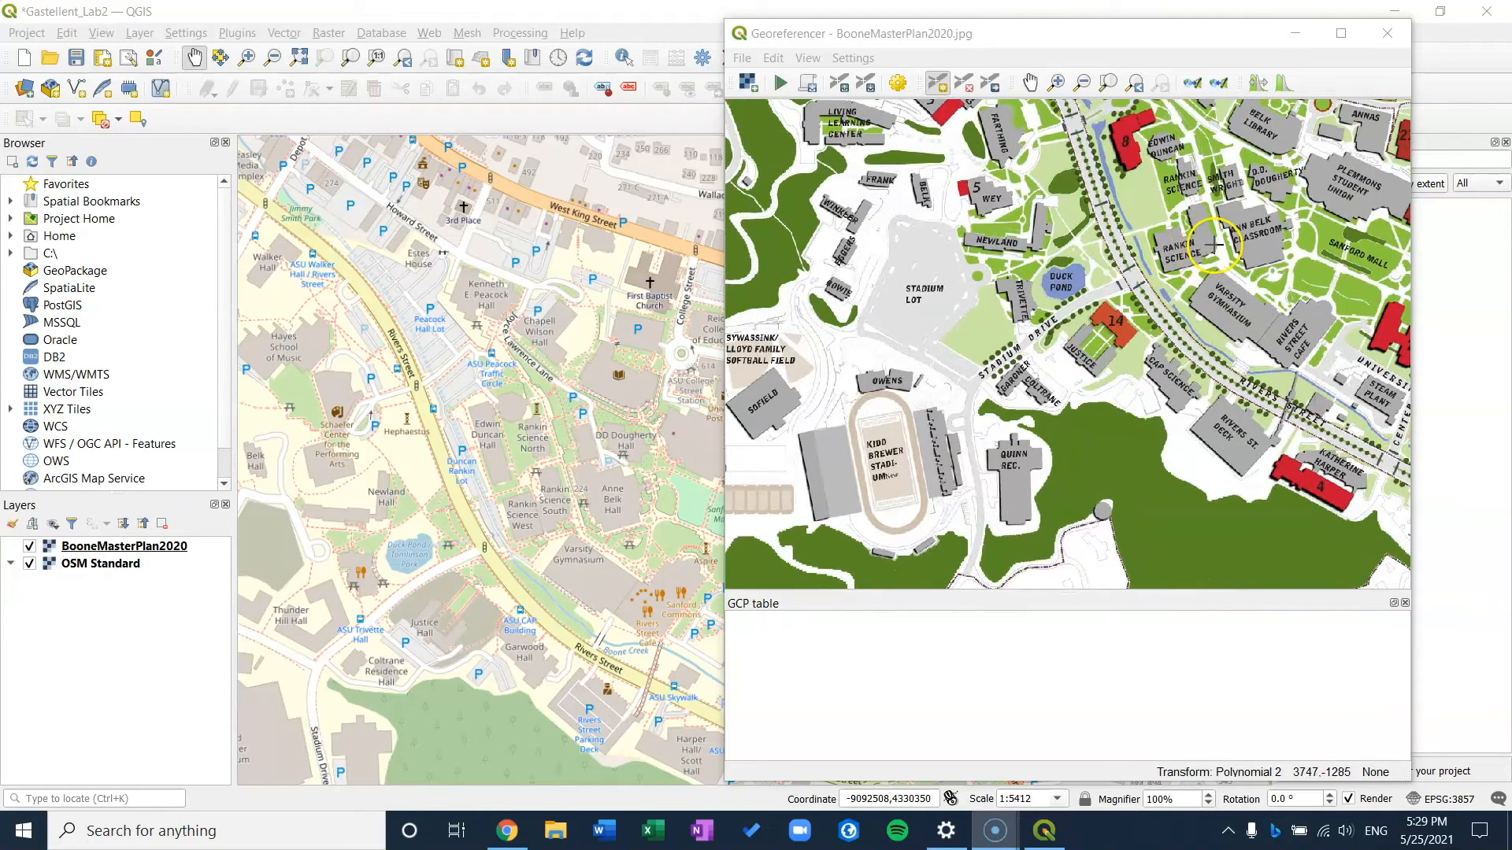
{"action": "scroll", "coordinate": [1205, 250], "scroll_direction": "up", "scroll_amount": 2}
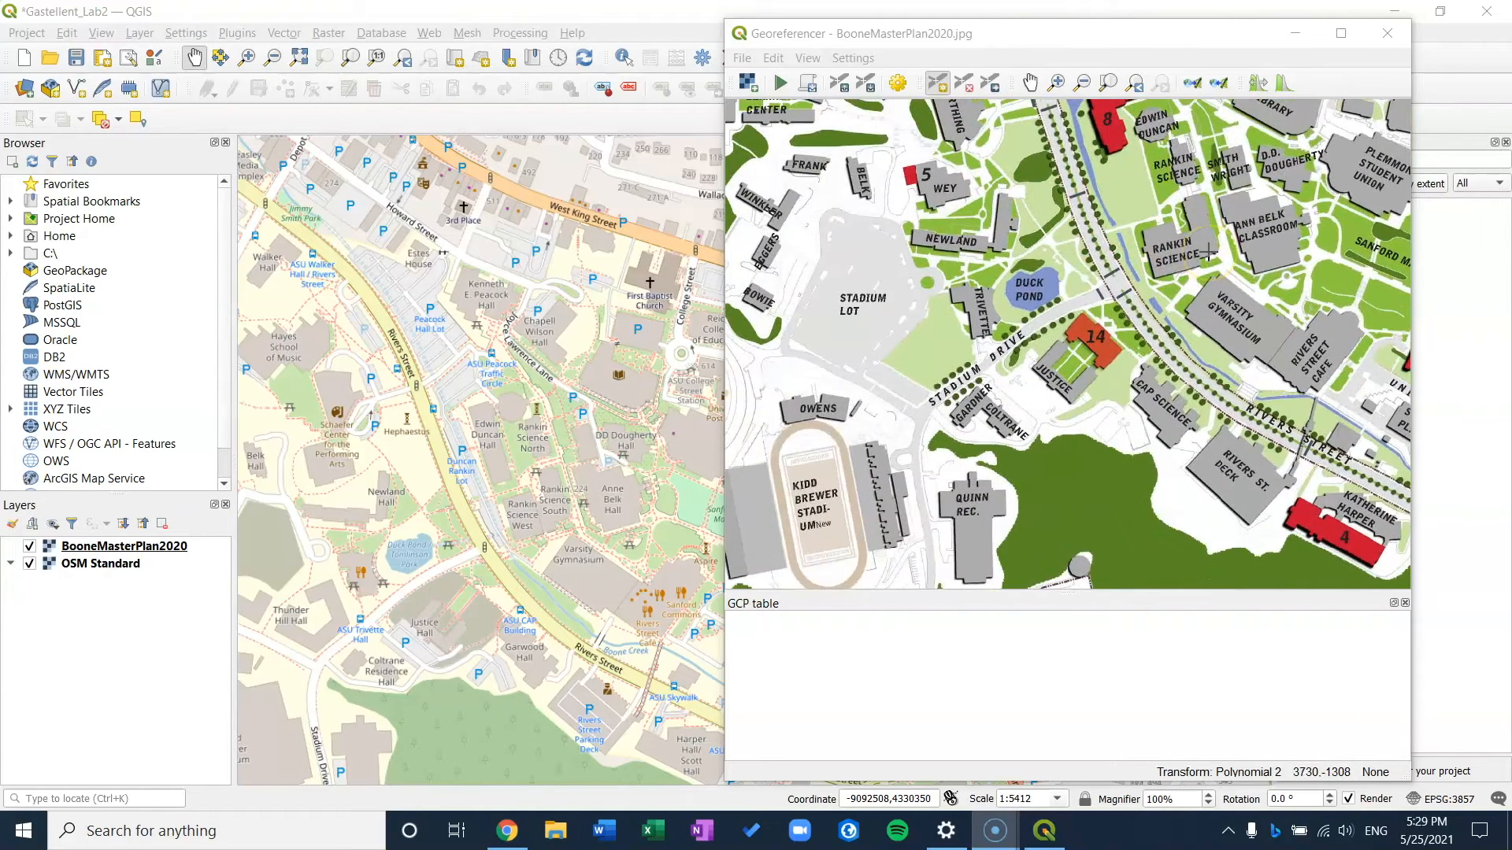
{"action": "left_click", "coordinate": [1032, 81]}
{"action": "left_click_drag", "start_coordinate": [1168, 207], "coordinate": [1038, 252]}
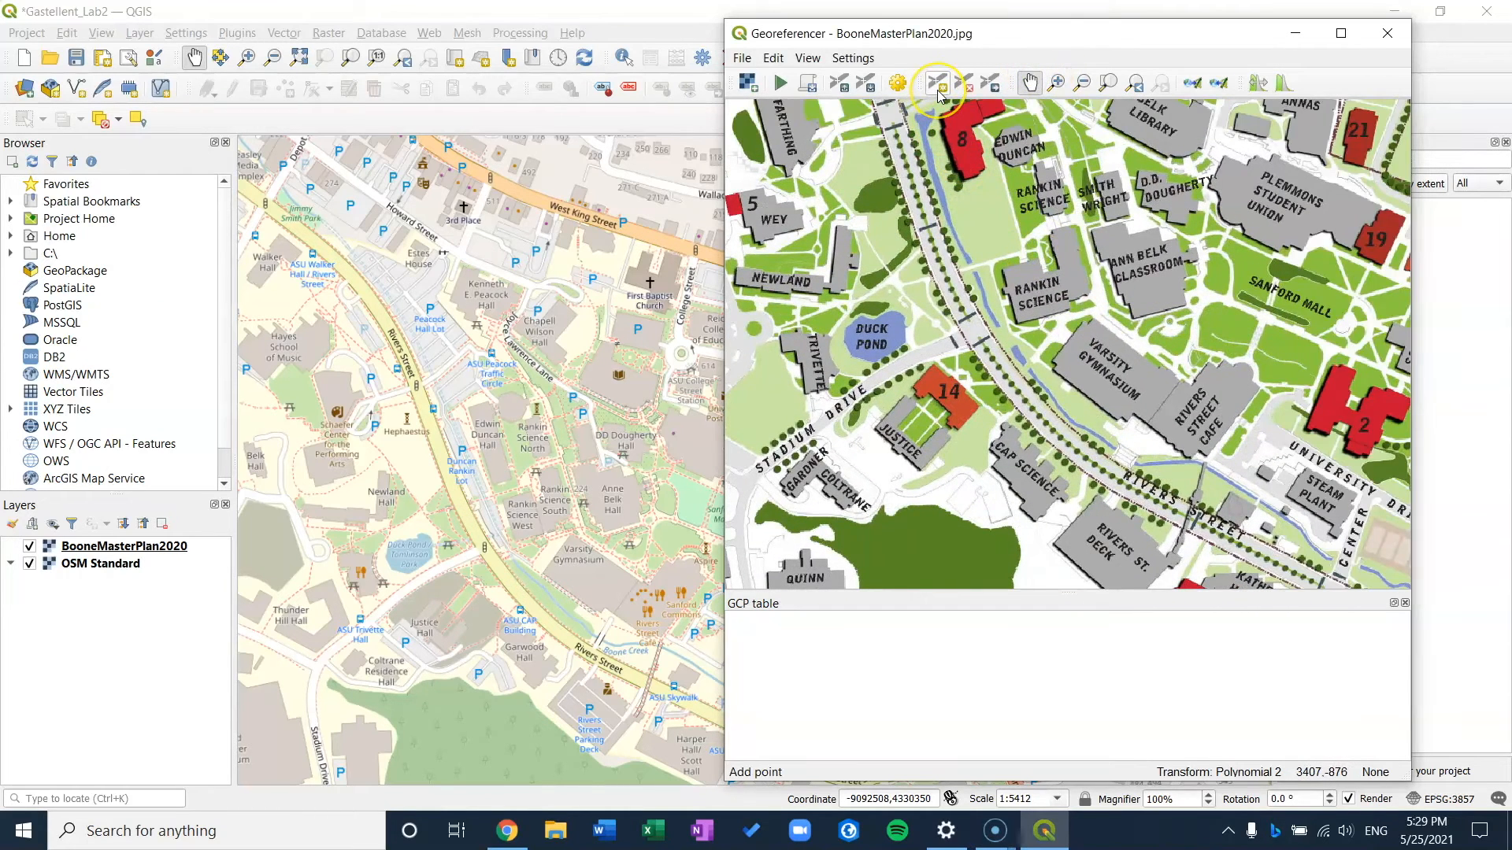
{"action": "left_click", "coordinate": [937, 87]}
{"action": "left_click", "coordinate": [1055, 82]}
{"action": "scroll", "coordinate": [1019, 251], "scroll_direction": "up", "scroll_amount": 3}
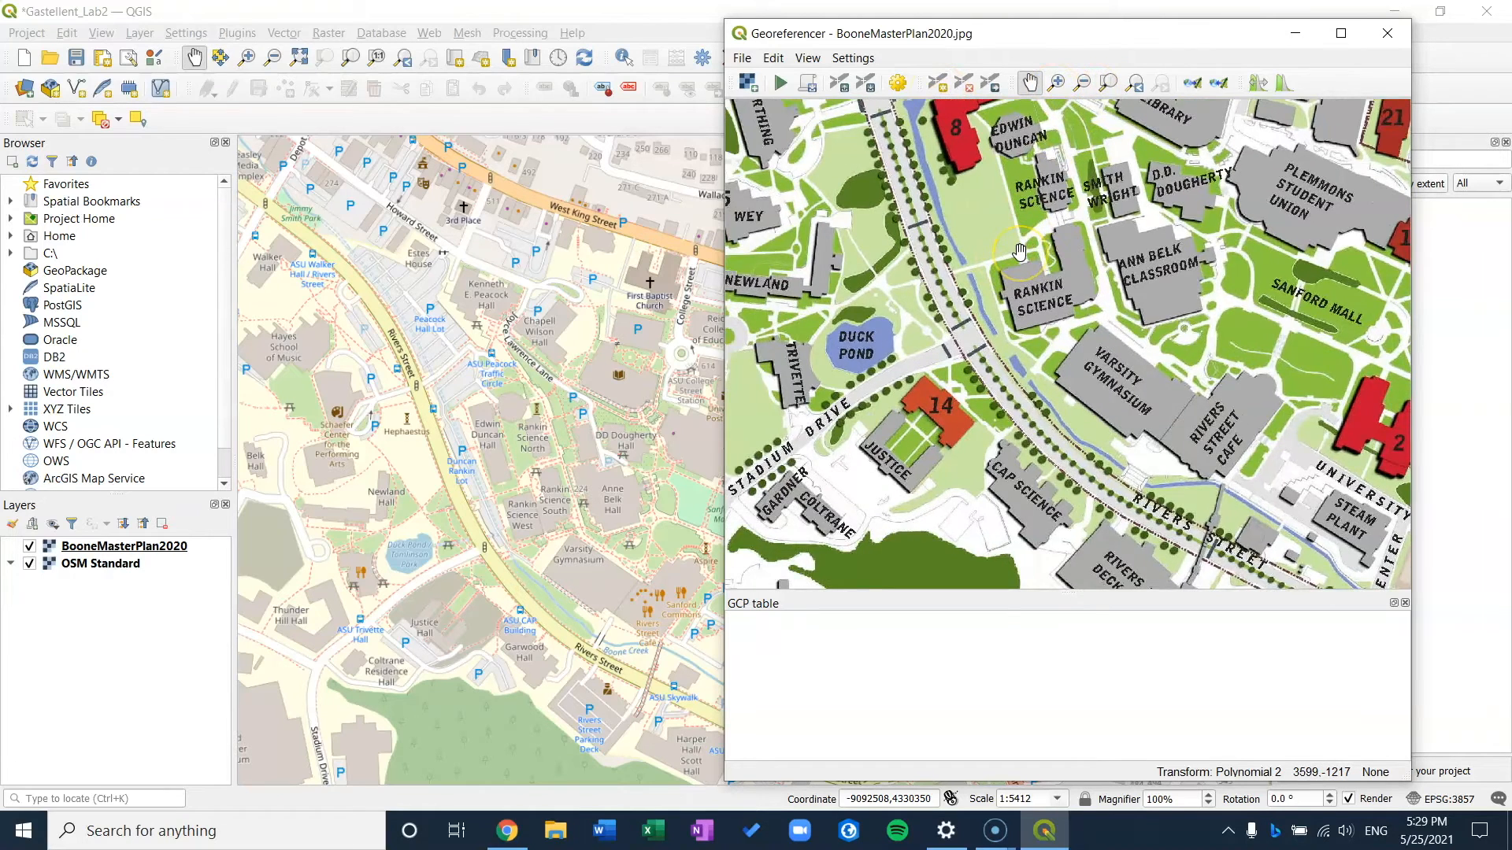
{"action": "scroll", "coordinate": [1016, 252], "scroll_direction": "up", "scroll_amount": 2}
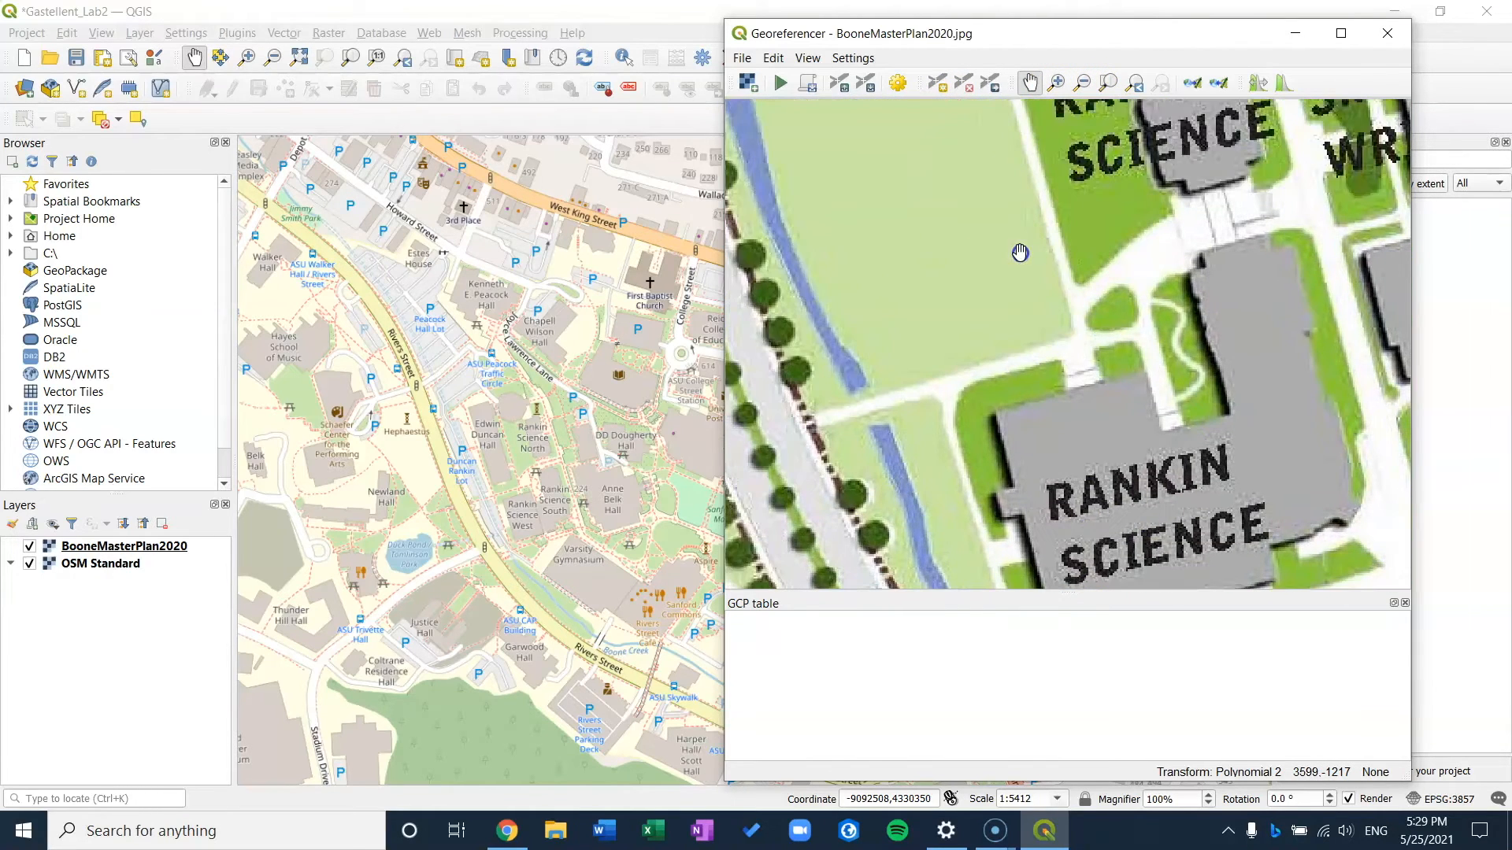
{"action": "scroll", "coordinate": [1096, 333], "scroll_direction": "up", "scroll_amount": 1}
{"action": "left_click_drag", "start_coordinate": [1096, 333], "coordinate": [999, 229]}
Find Rankin Science West on the OSM basemap and frame it closely to match the plan image view.
{"action": "left_click", "coordinate": [514, 454]}
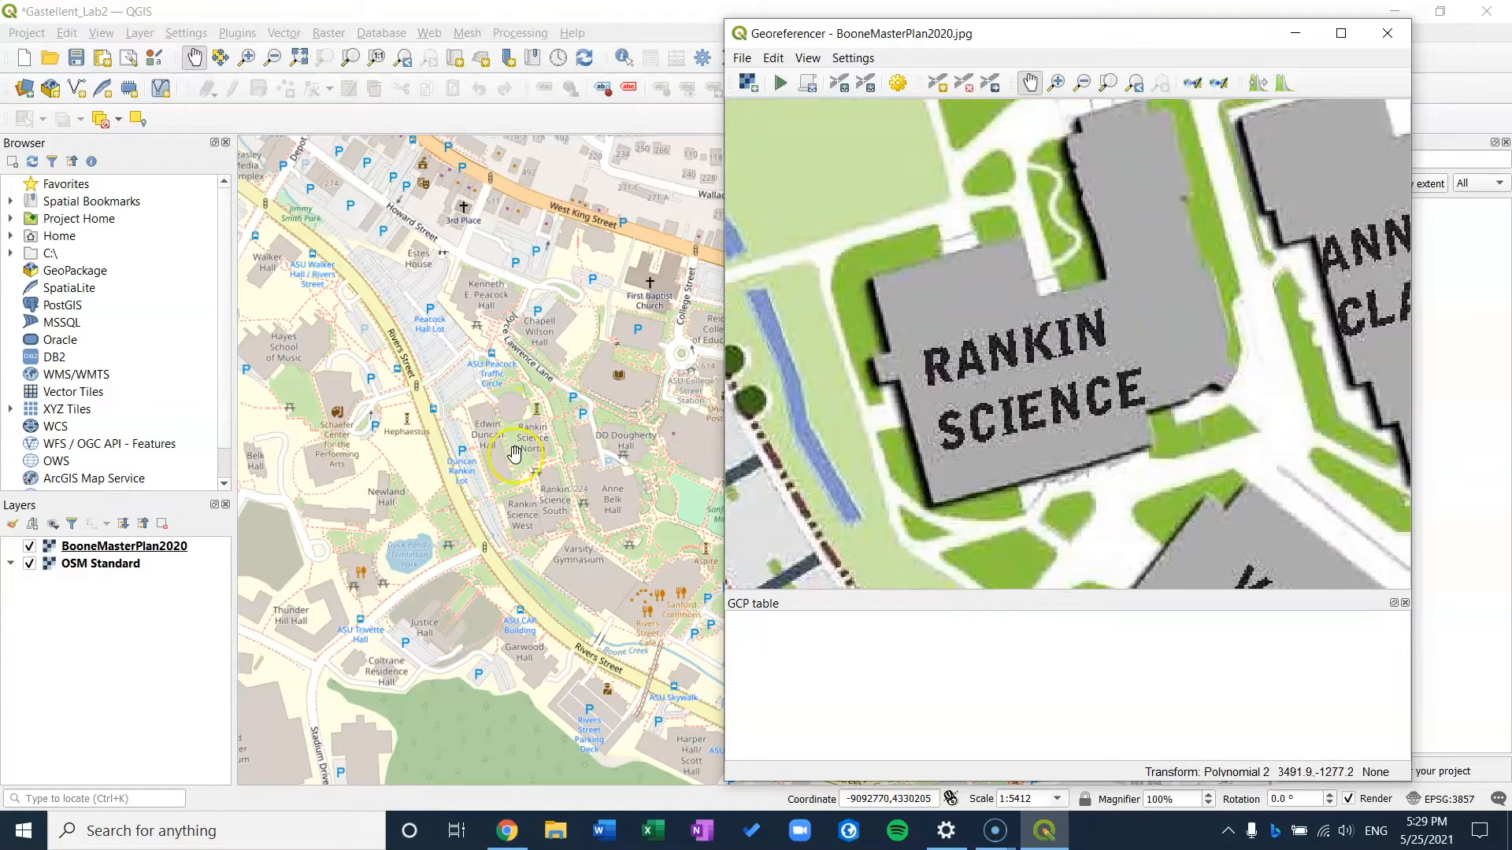
{"action": "left_click", "coordinate": [537, 498]}
{"action": "left_click_drag", "start_coordinate": [598, 385], "coordinate": [387, 379]}
{"action": "left_click", "coordinate": [542, 510]}
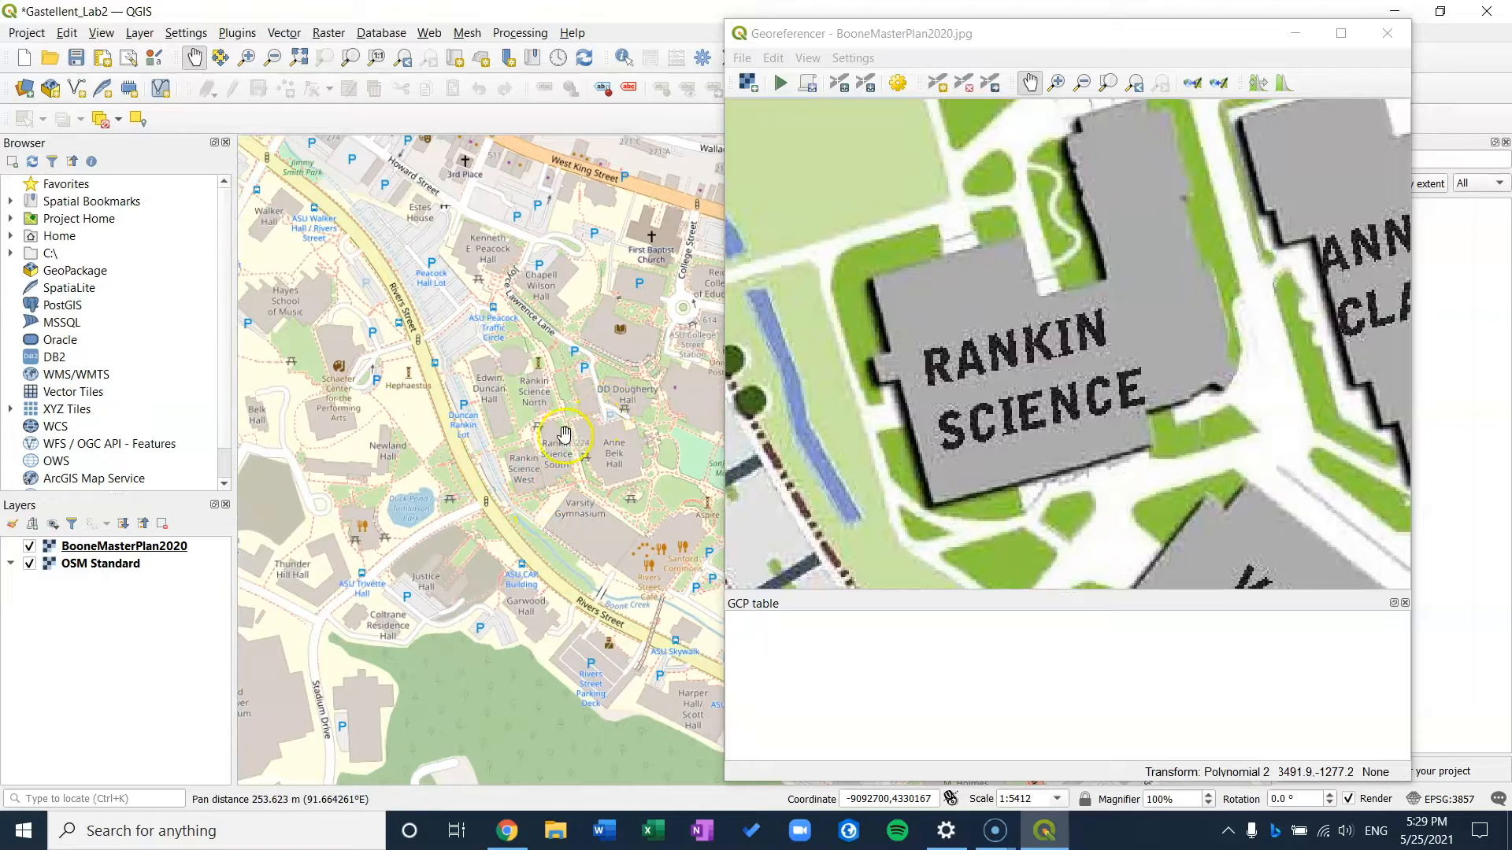
{"action": "left_click", "coordinate": [247, 58]}
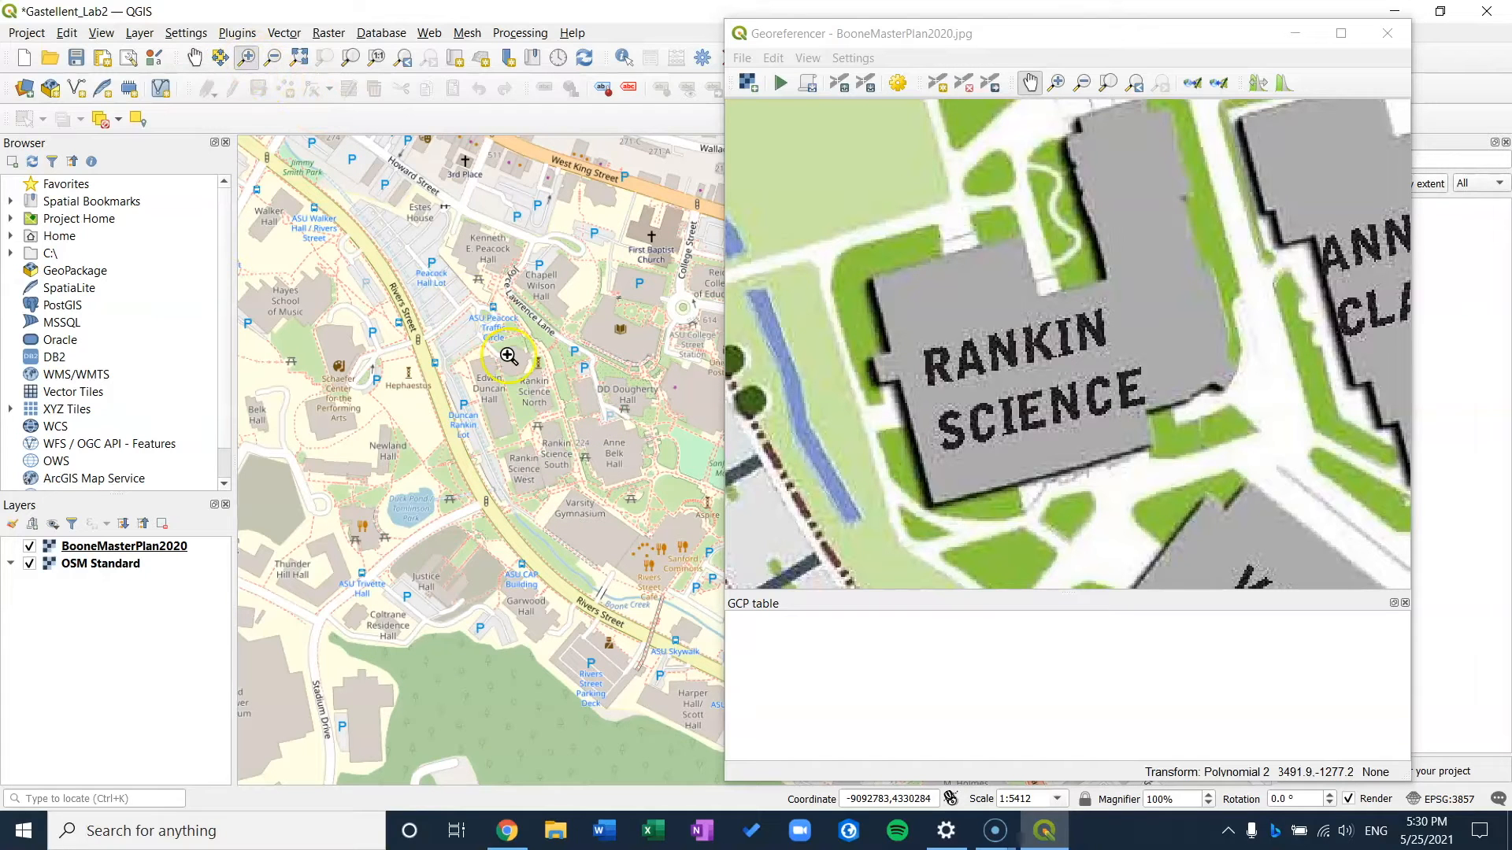
{"action": "left_click", "coordinate": [540, 465]}
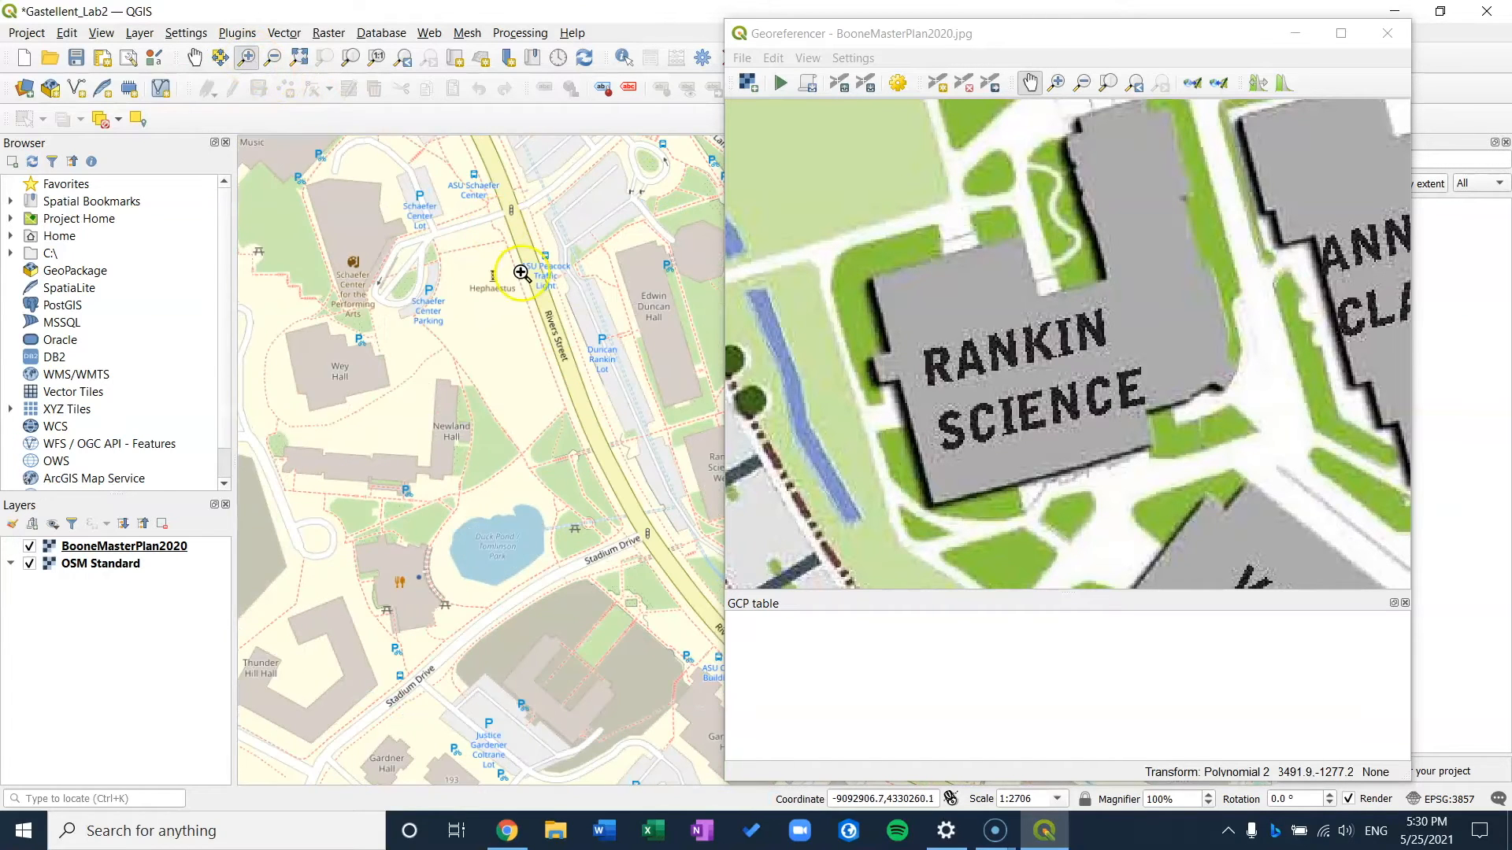
{"action": "left_click", "coordinate": [701, 467]}
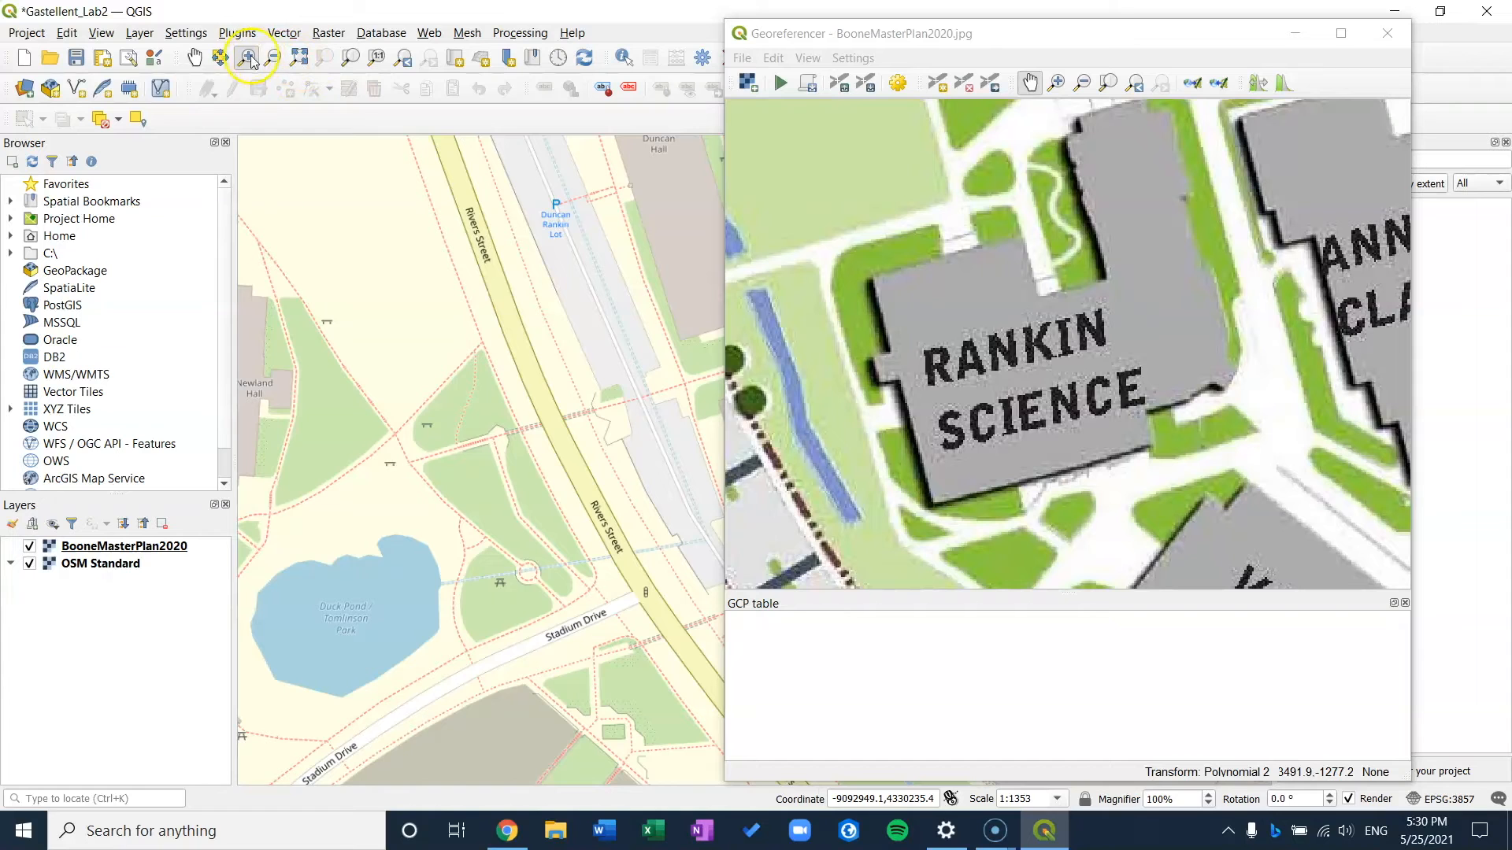
{"action": "left_click", "coordinate": [195, 58]}
{"action": "left_click_drag", "start_coordinate": [488, 260], "coordinate": [165, 192]}
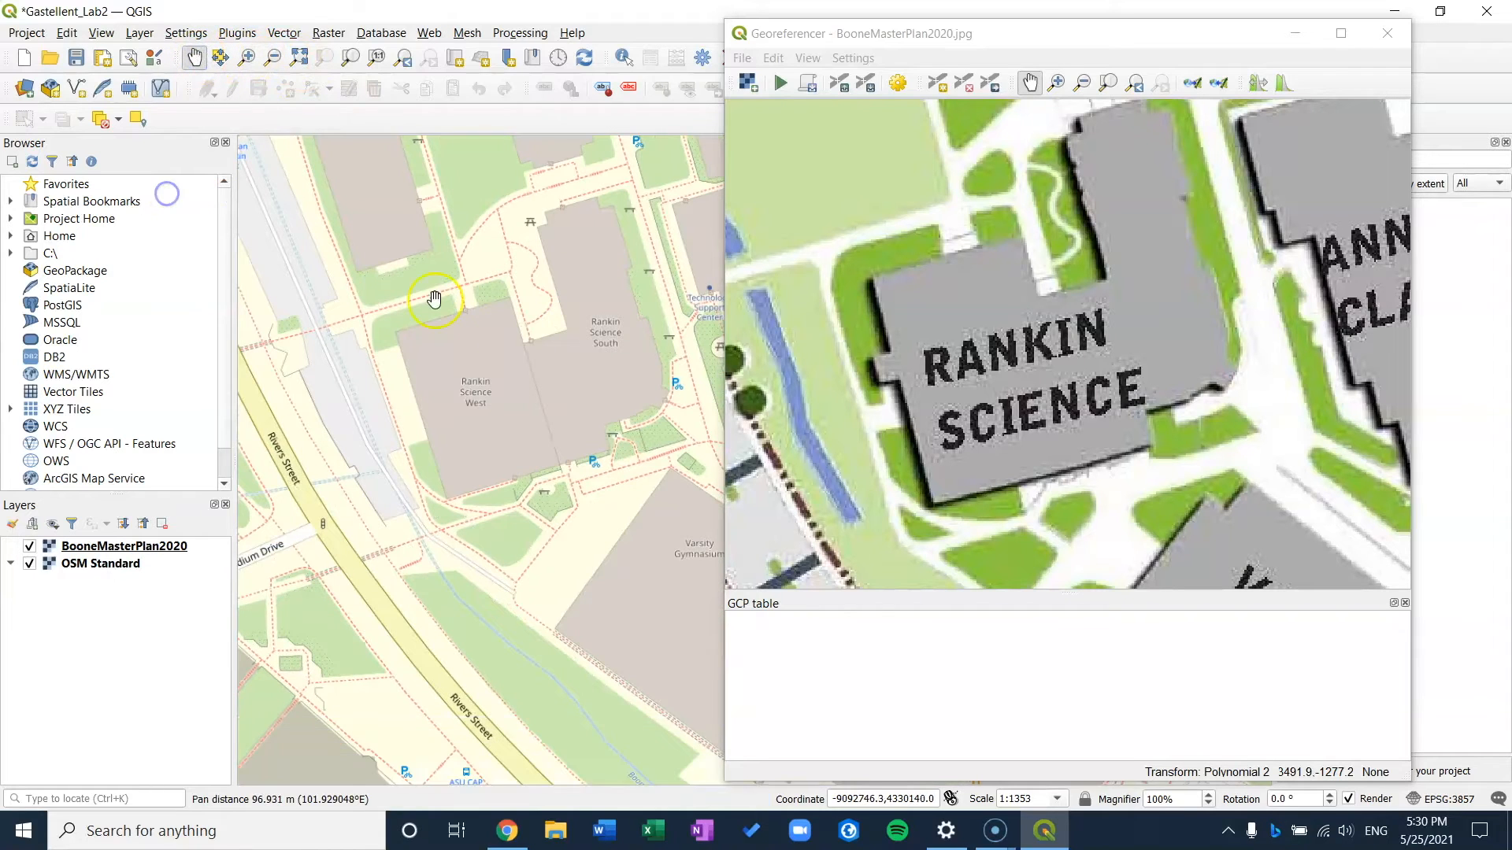
{"action": "left_click_drag", "start_coordinate": [518, 337], "coordinate": [453, 383]}
{"action": "left_click", "coordinate": [246, 58]}
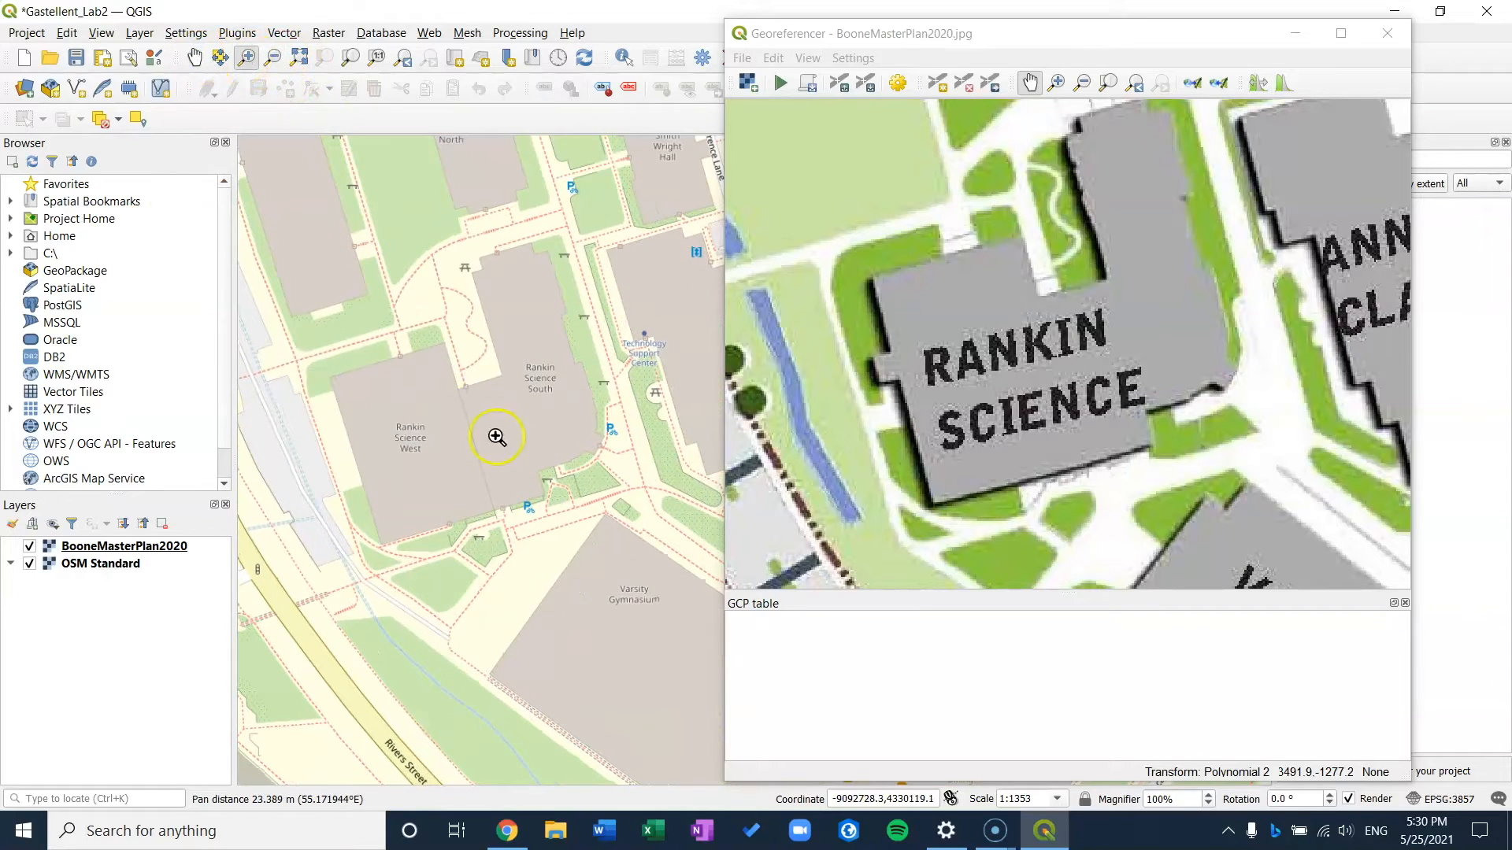
{"action": "left_click", "coordinate": [449, 362]}
{"action": "left_click", "coordinate": [195, 58]}
{"action": "left_click_drag", "start_coordinate": [481, 310], "coordinate": [230, 210]}
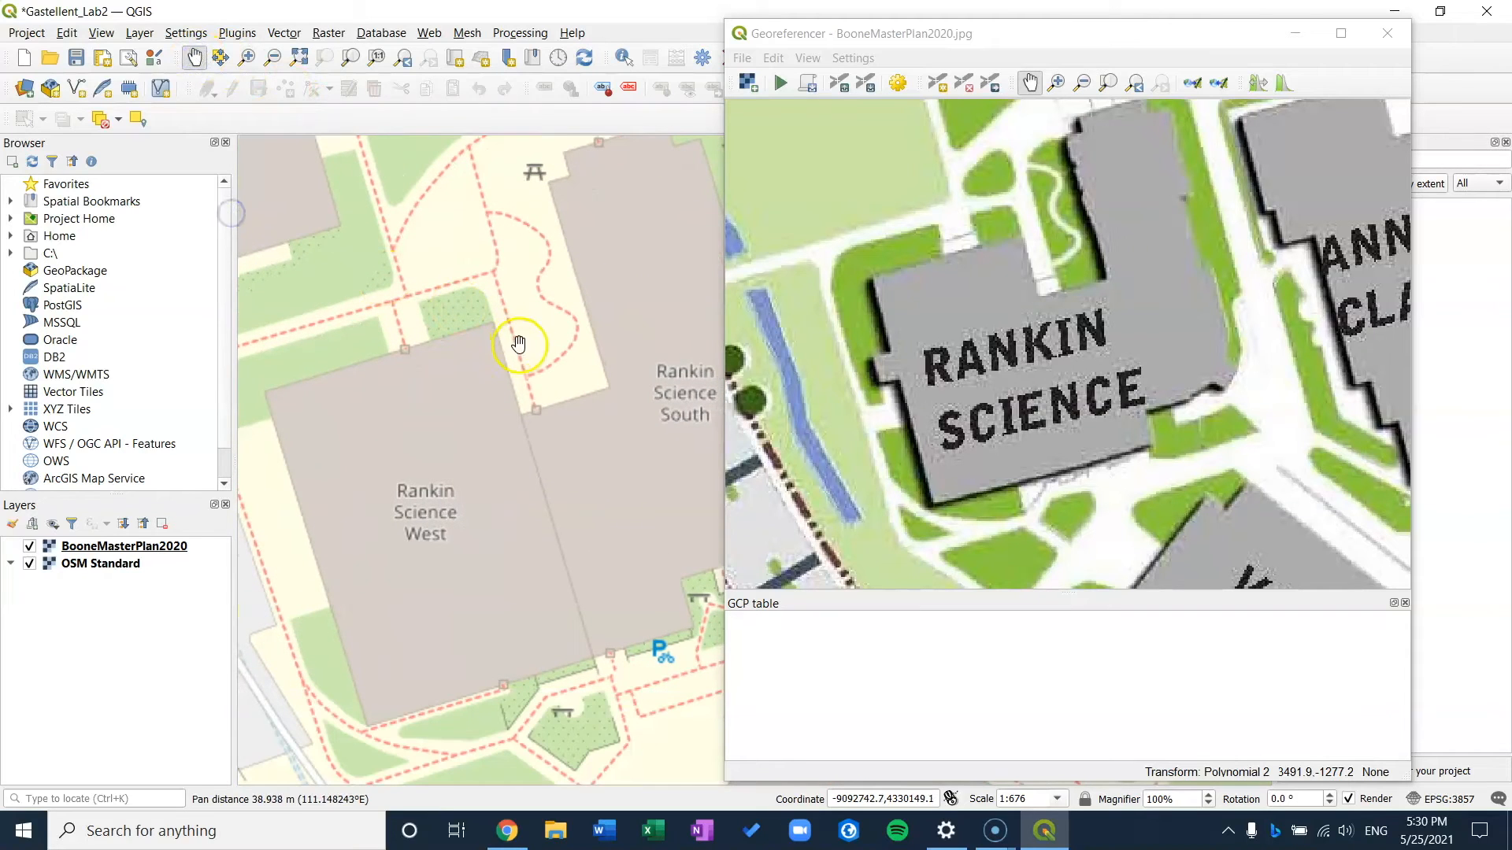
{"action": "left_click_drag", "start_coordinate": [516, 337], "coordinate": [493, 347]}
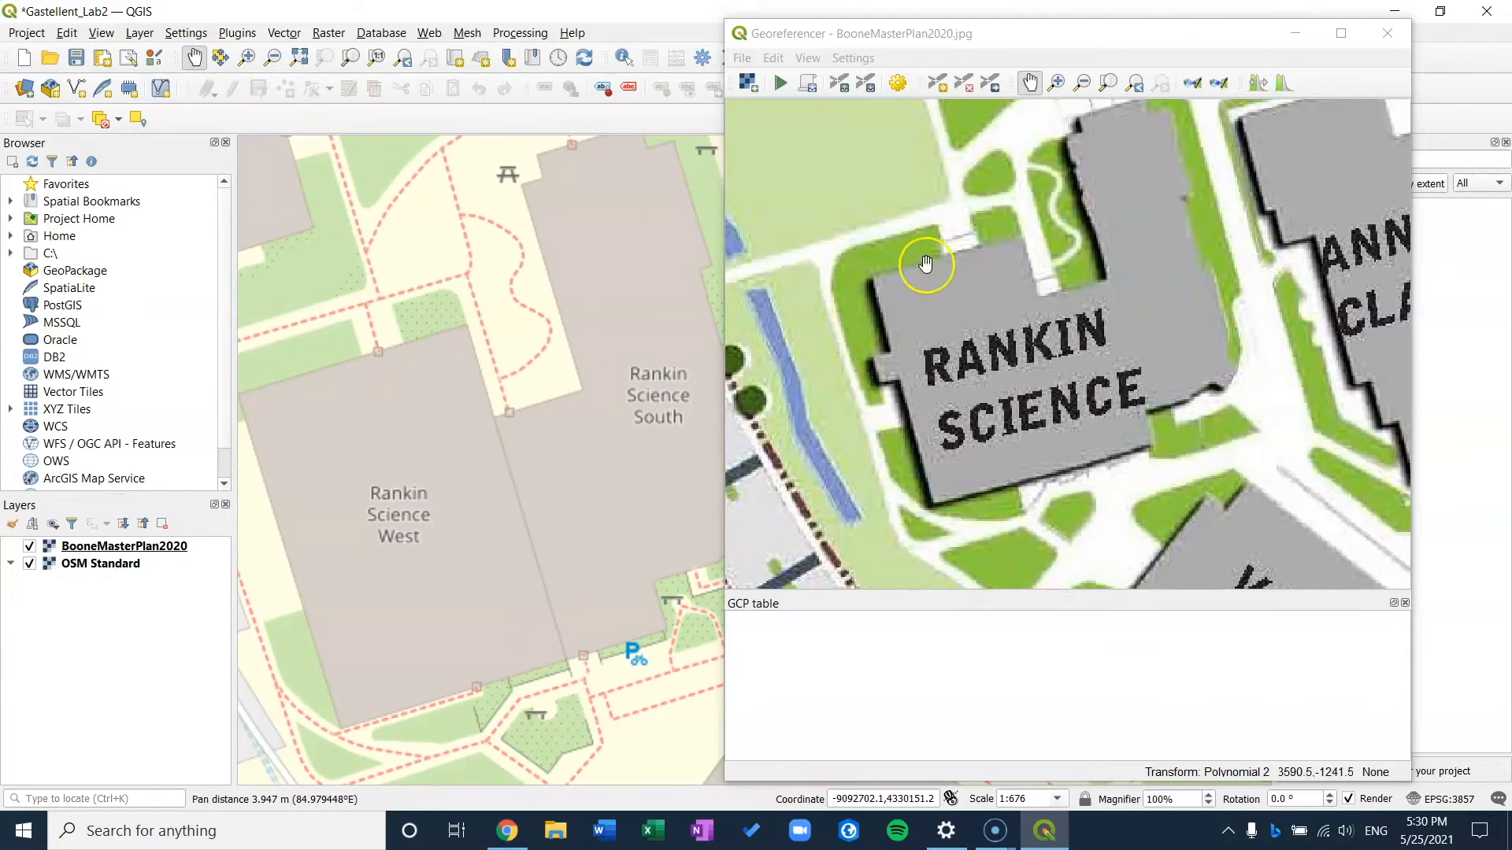
Add a control point at Rankin Science's north corner beside the walkway, taking its coordinates from the matching Rankin Science West corner on the map canvas.
{"action": "left_click", "coordinate": [941, 84]}
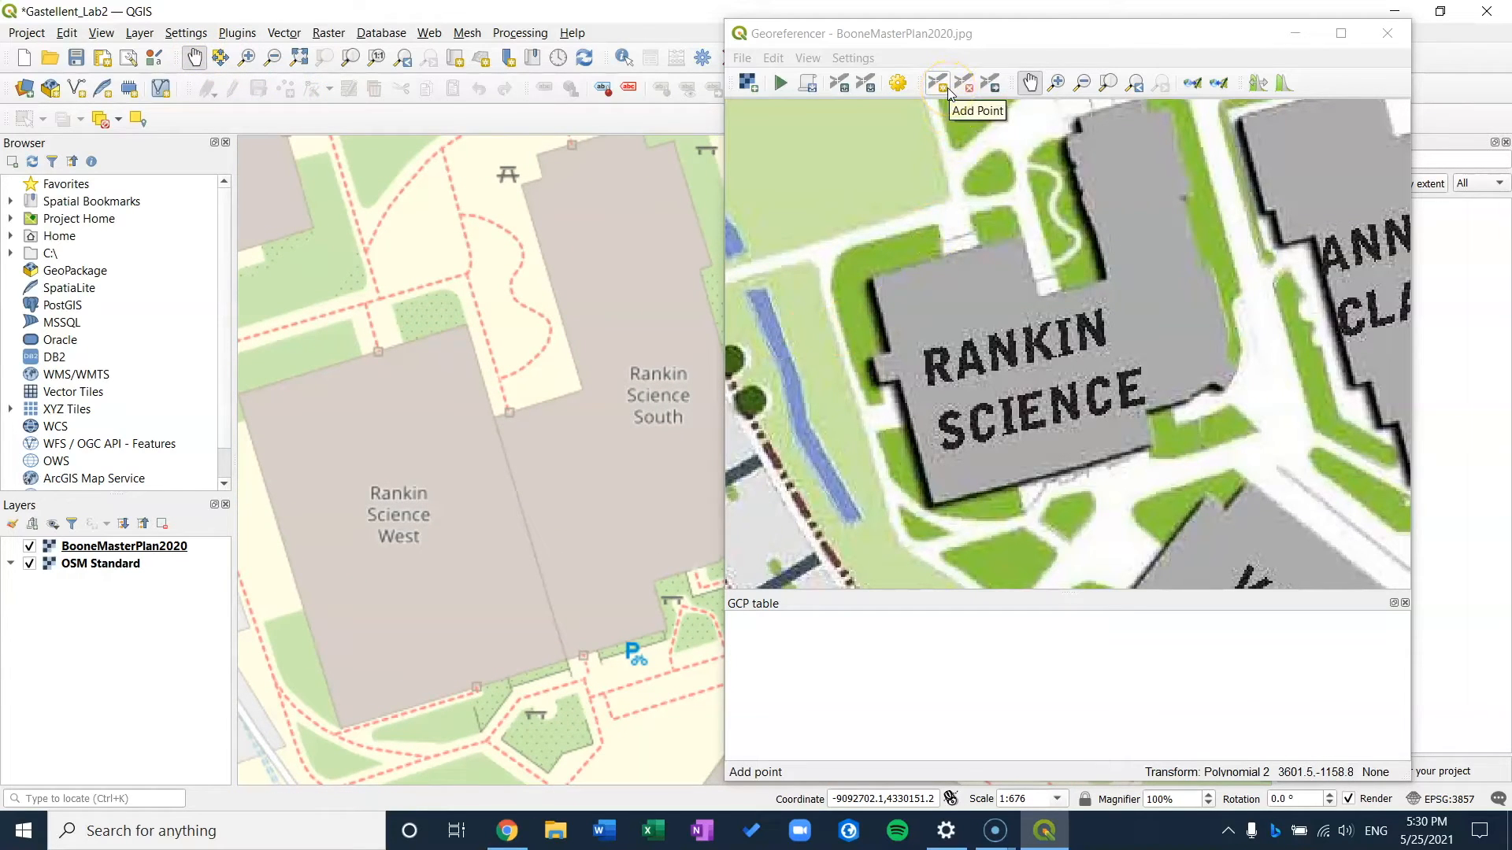
{"action": "left_click", "coordinate": [947, 87]}
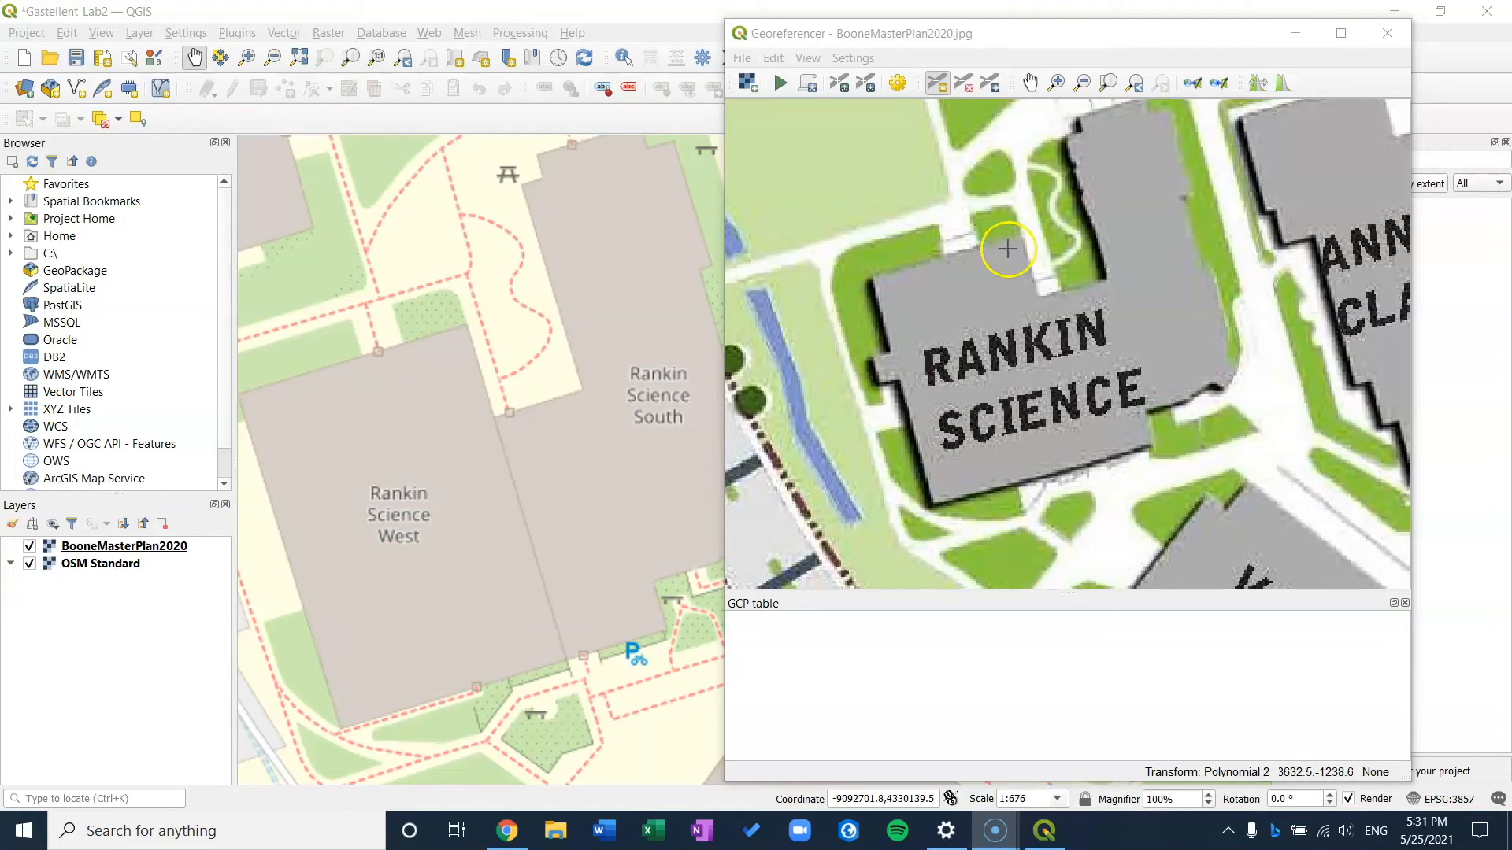
{"action": "left_click", "coordinate": [1057, 83]}
{"action": "left_click", "coordinate": [1023, 244]}
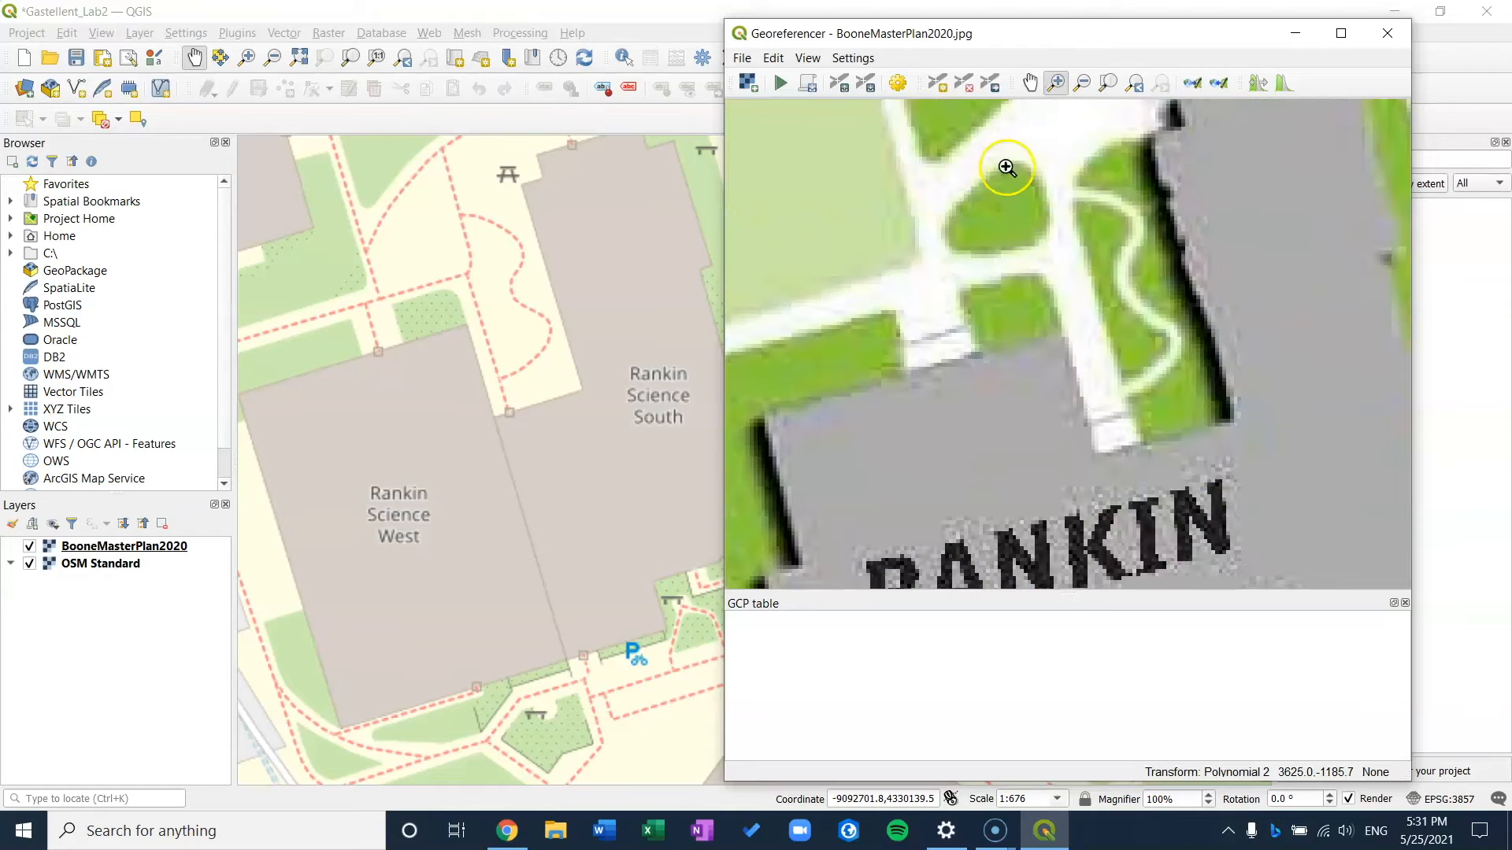
{"action": "left_click", "coordinate": [936, 90]}
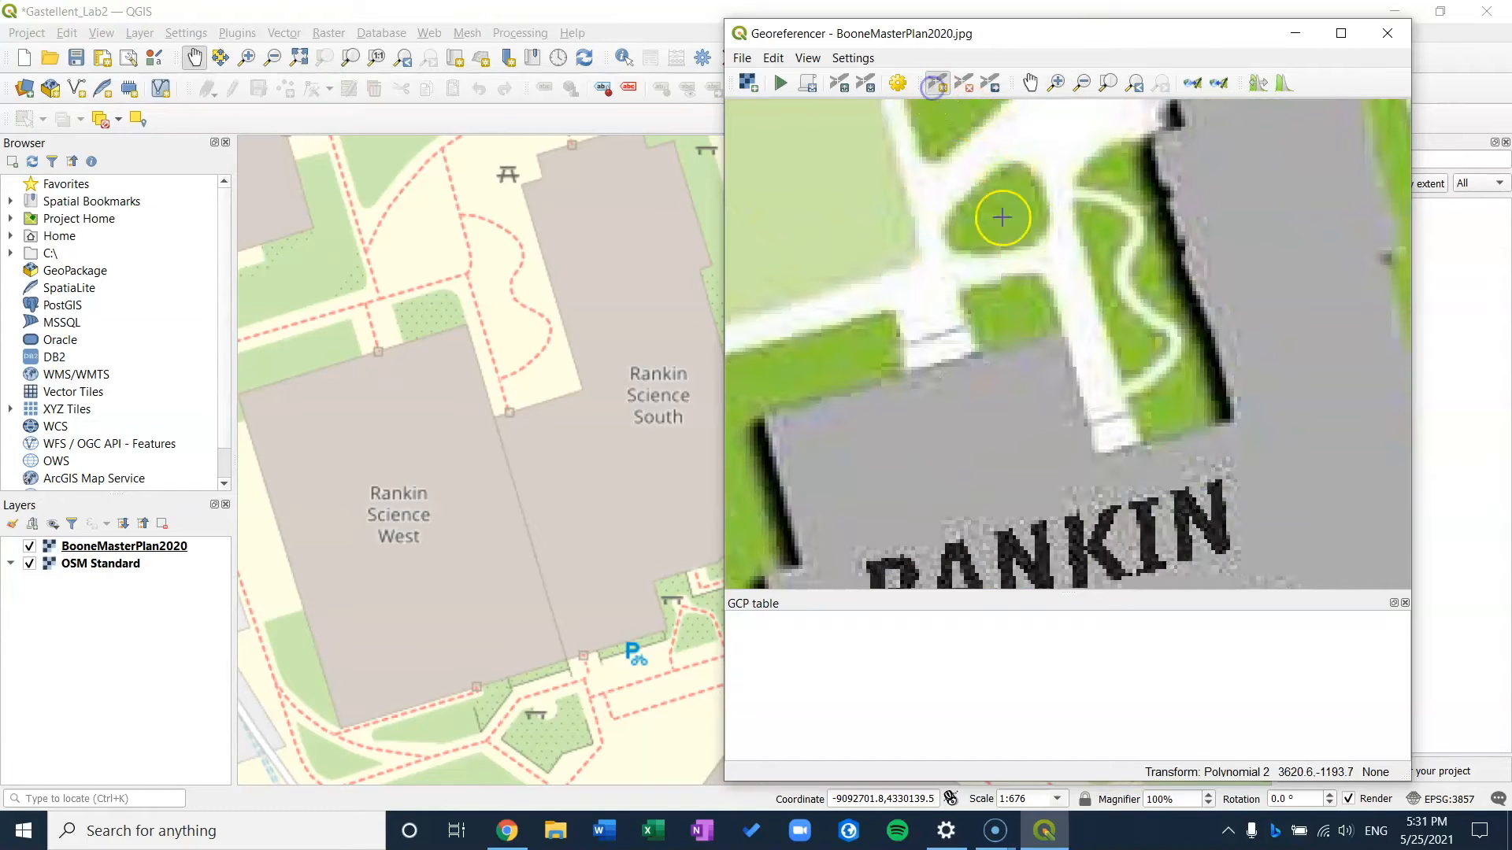
{"action": "left_click", "coordinate": [1059, 336]}
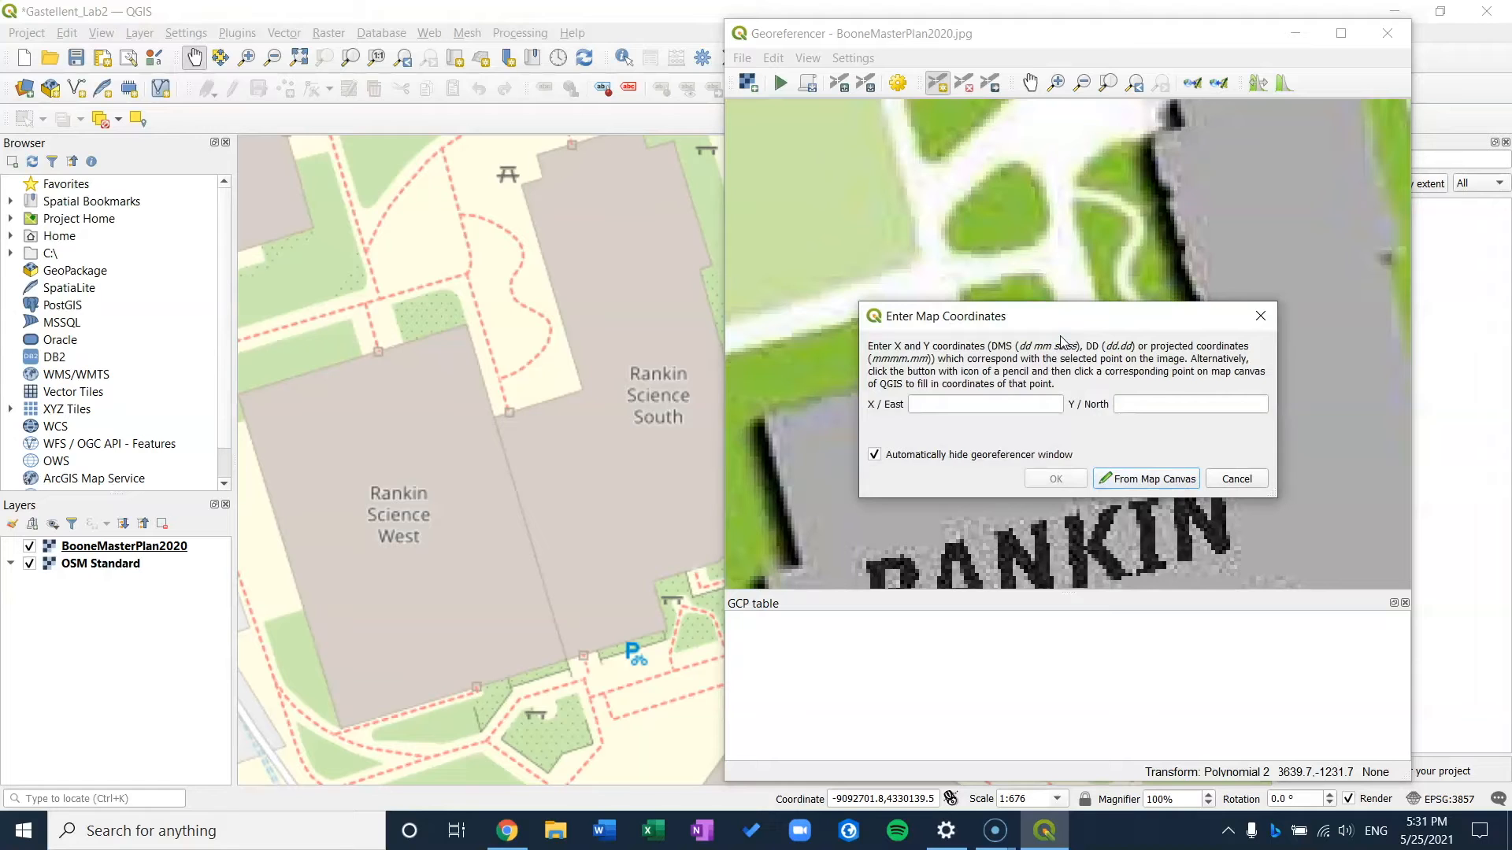
{"action": "left_click", "coordinate": [1149, 480]}
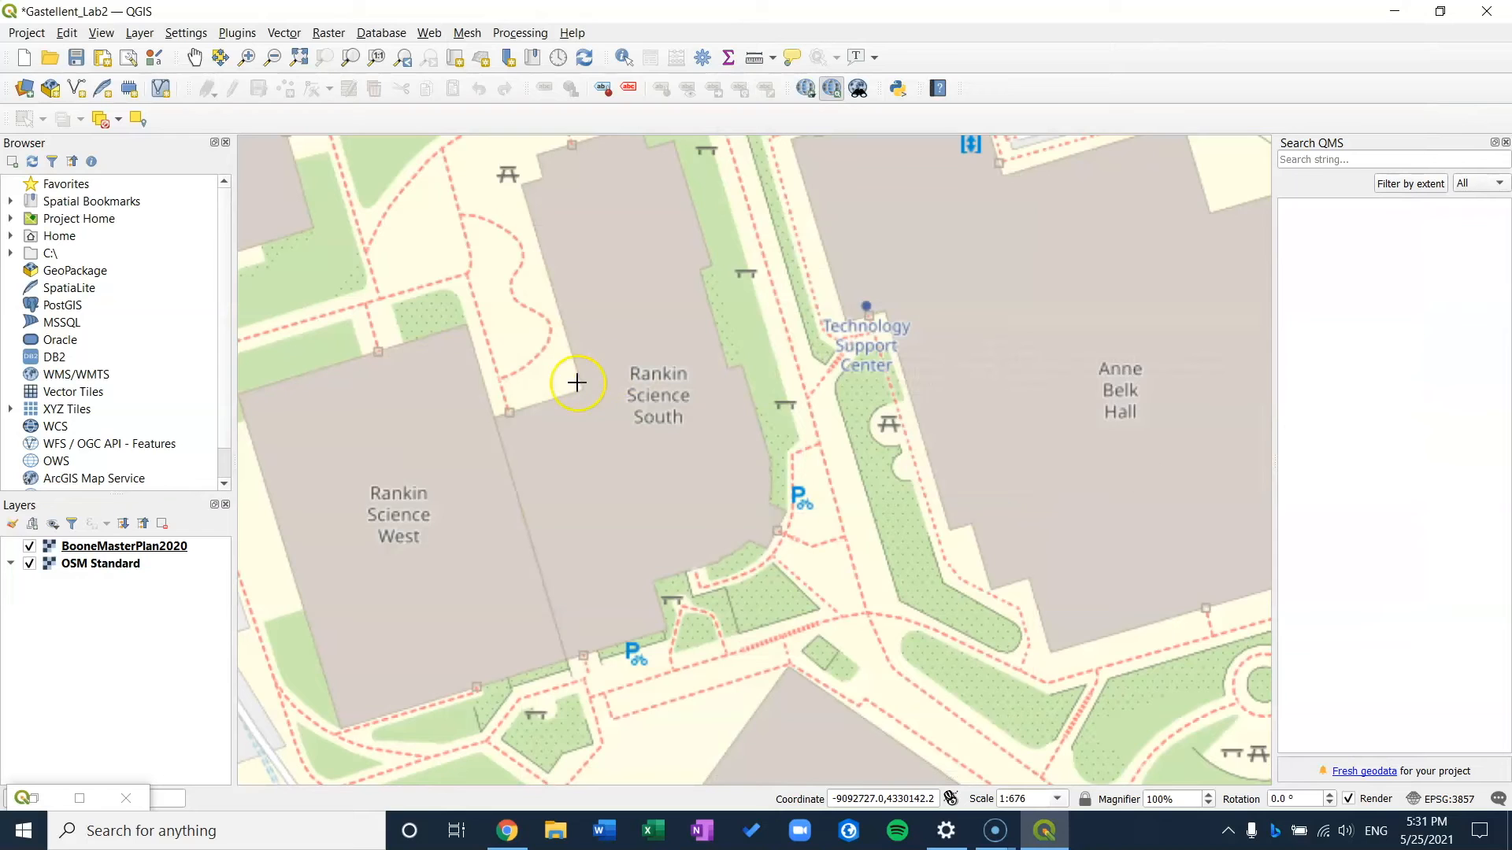
{"action": "left_click", "coordinate": [466, 324]}
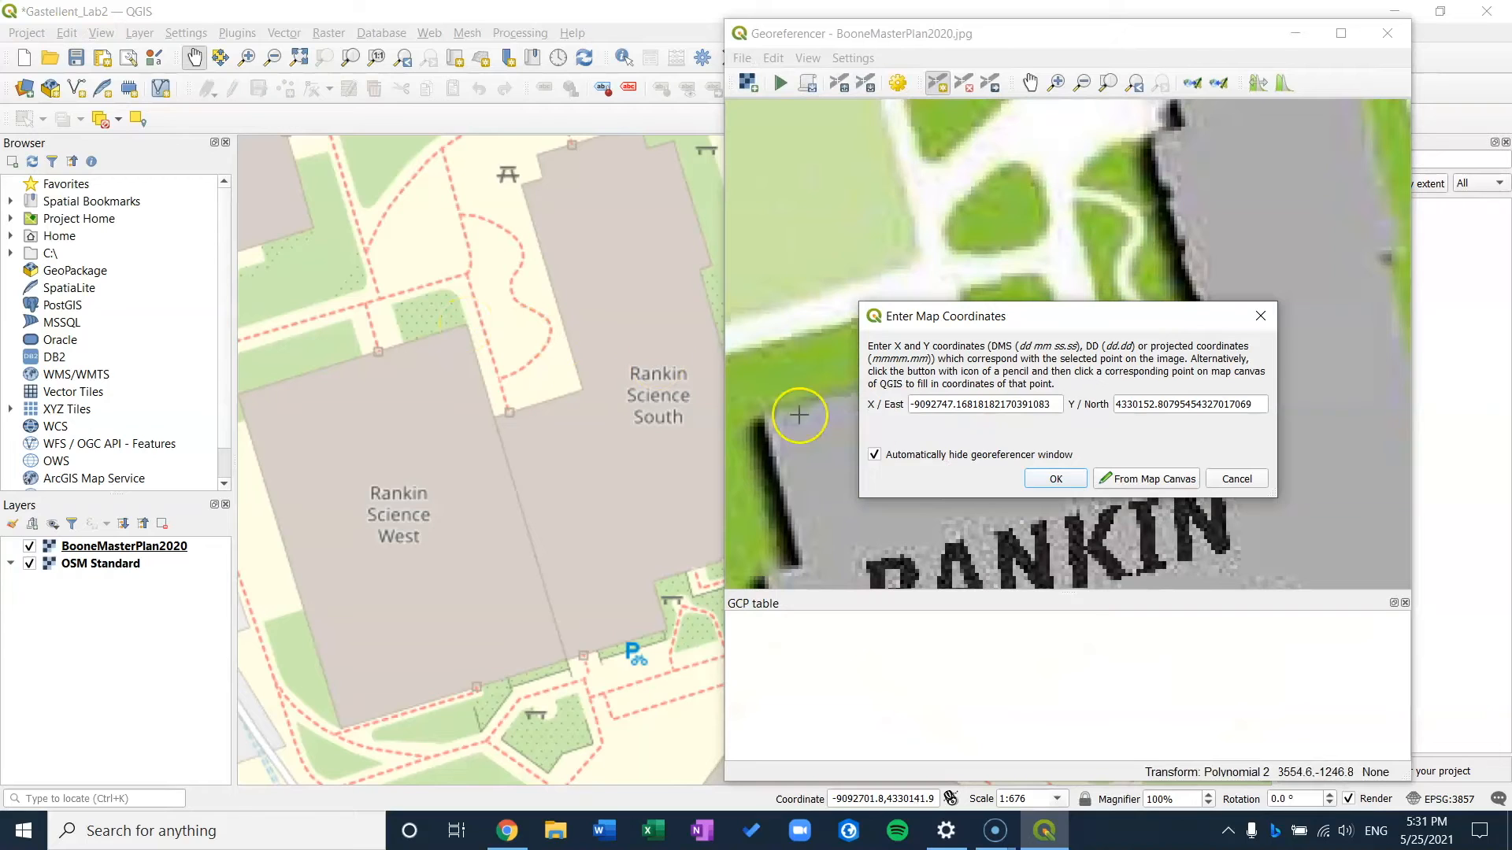
{"action": "left_click", "coordinate": [1053, 478]}
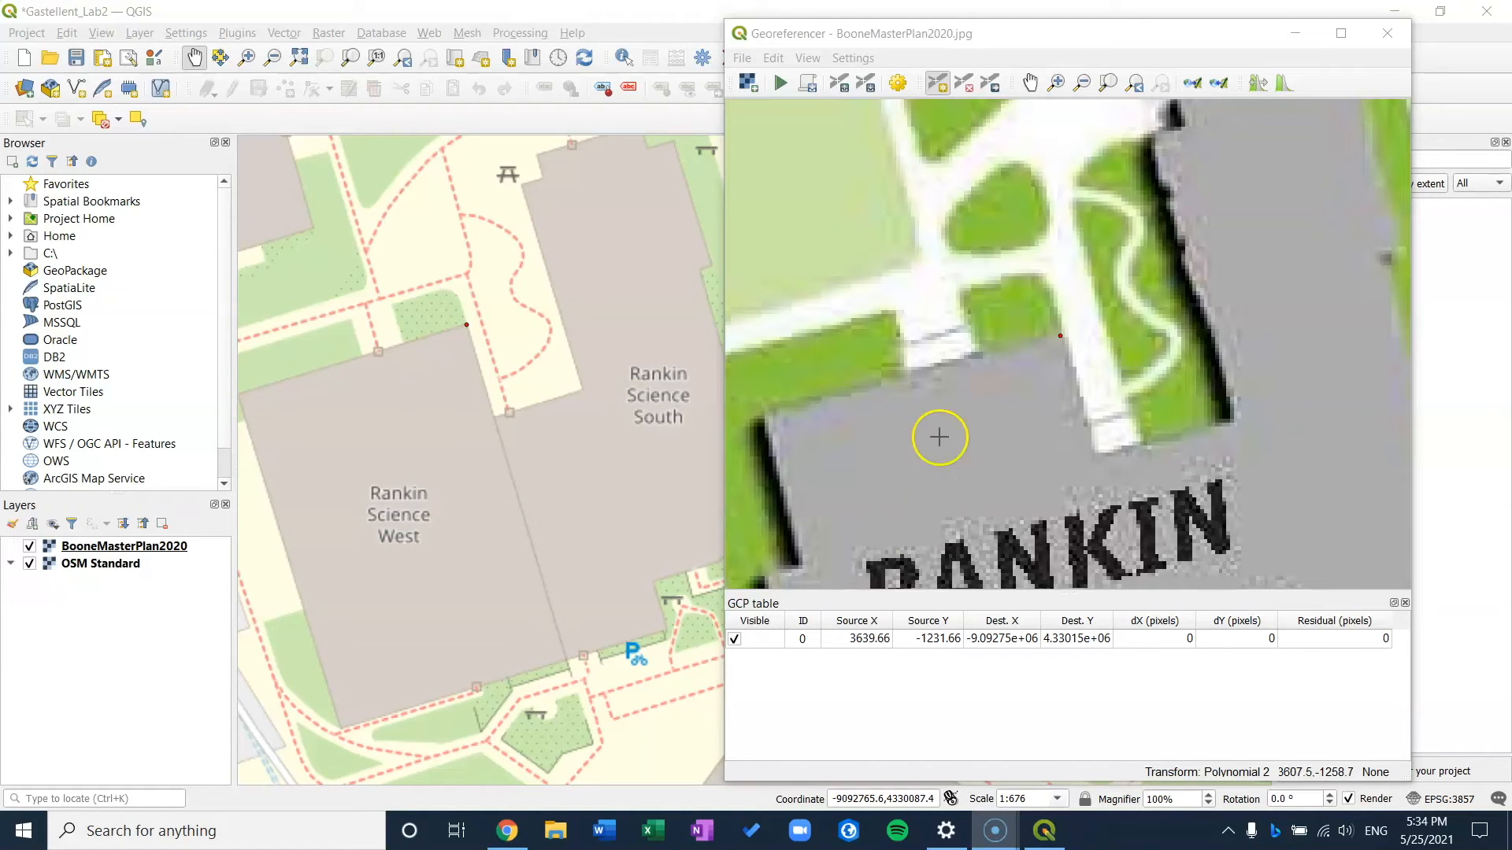
Survey the plan image from Rankin Science to Ann Belk Classroom and Sanford Mall for further control point locations.
{"action": "scroll", "coordinate": [979, 394], "scroll_direction": "down", "scroll_amount": 2}
{"action": "scroll", "coordinate": [978, 395], "scroll_direction": "down", "scroll_amount": 4}
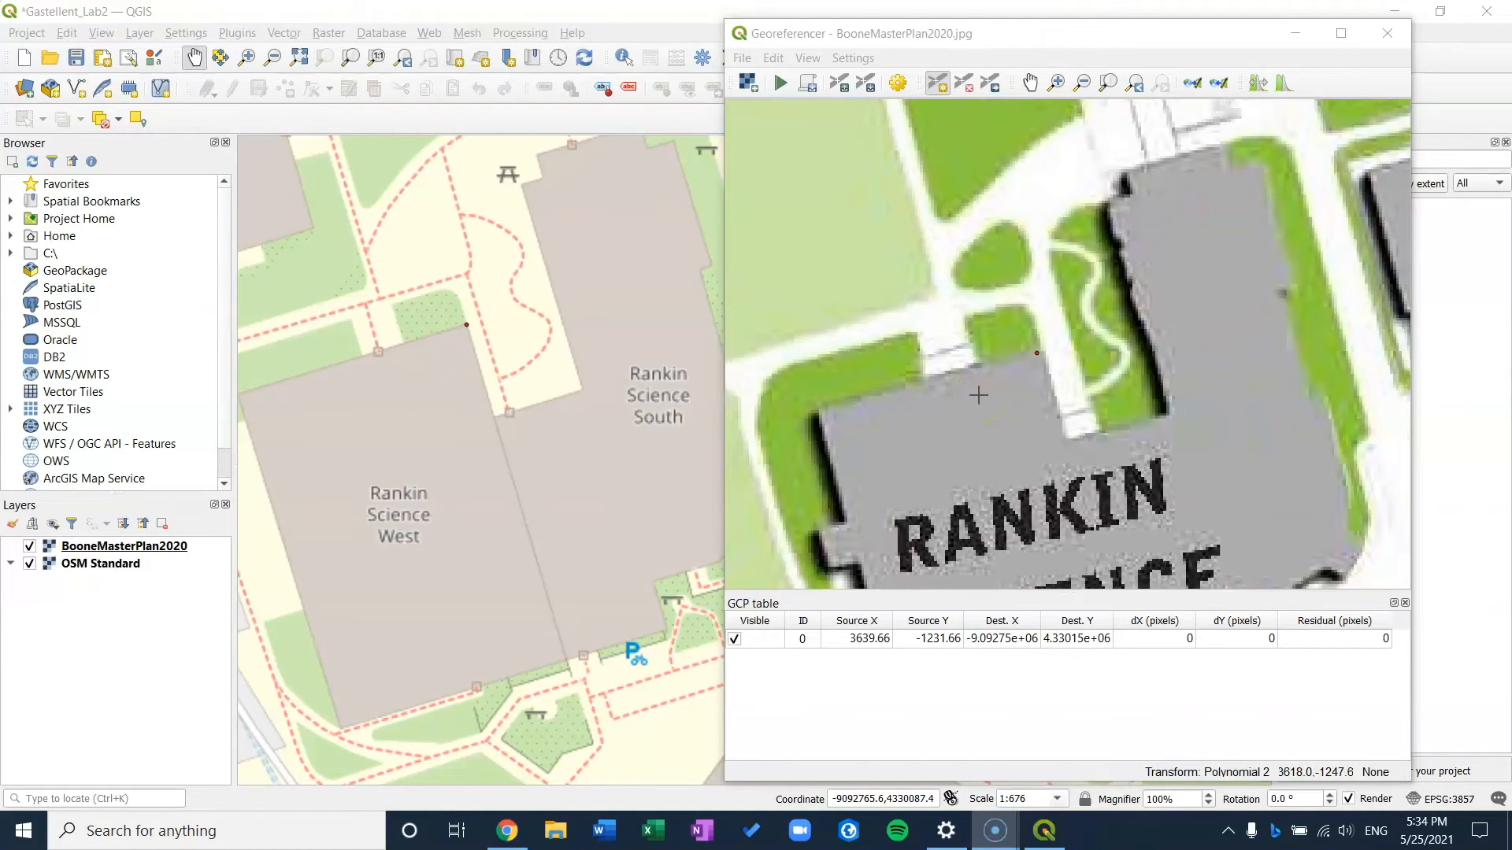
{"action": "scroll", "coordinate": [979, 395], "scroll_direction": "down", "scroll_amount": 3}
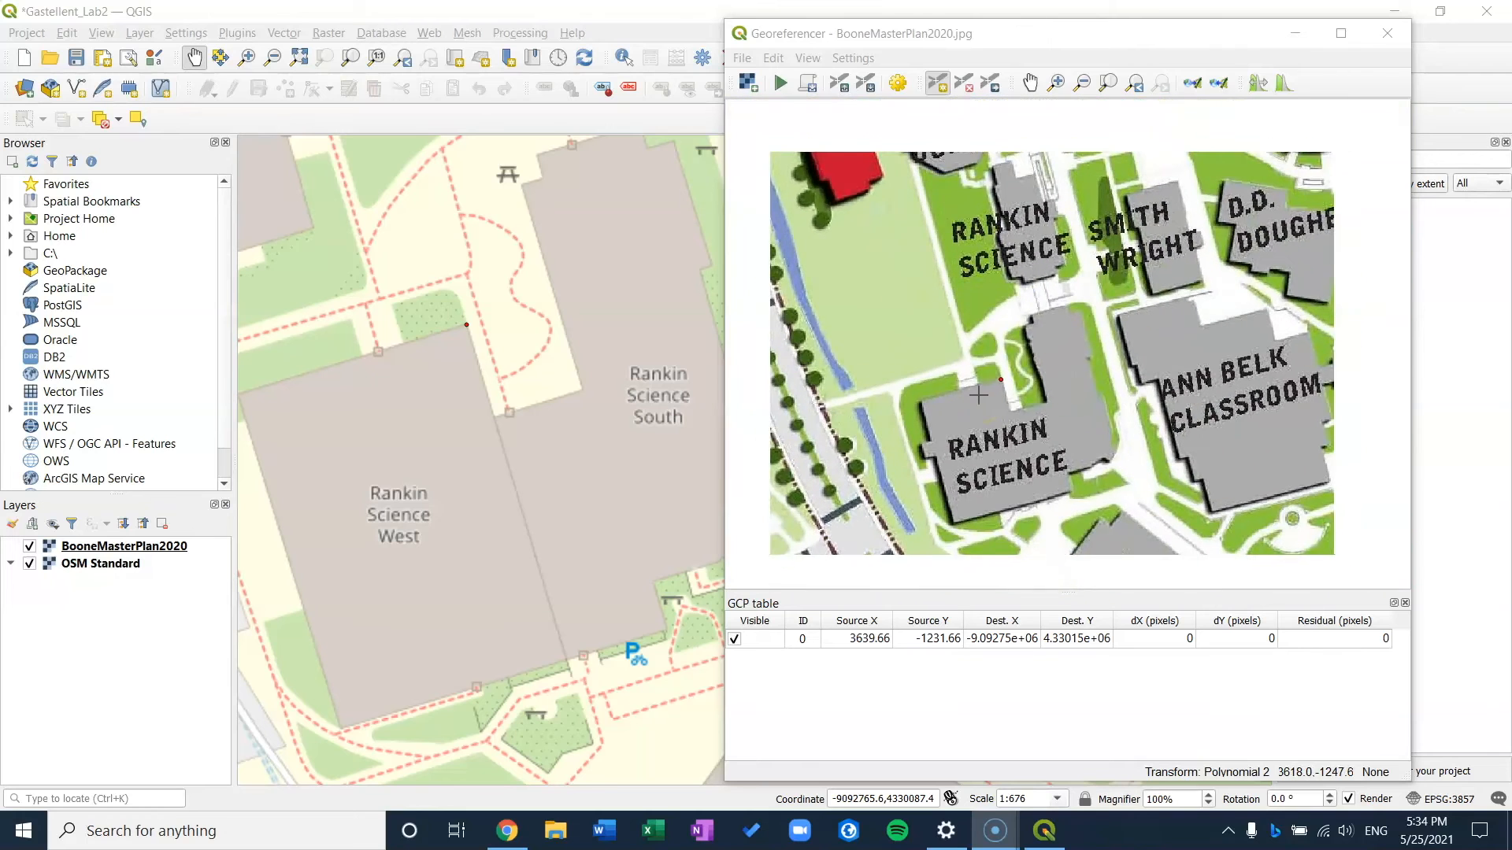
{"action": "left_click", "coordinate": [1031, 82]}
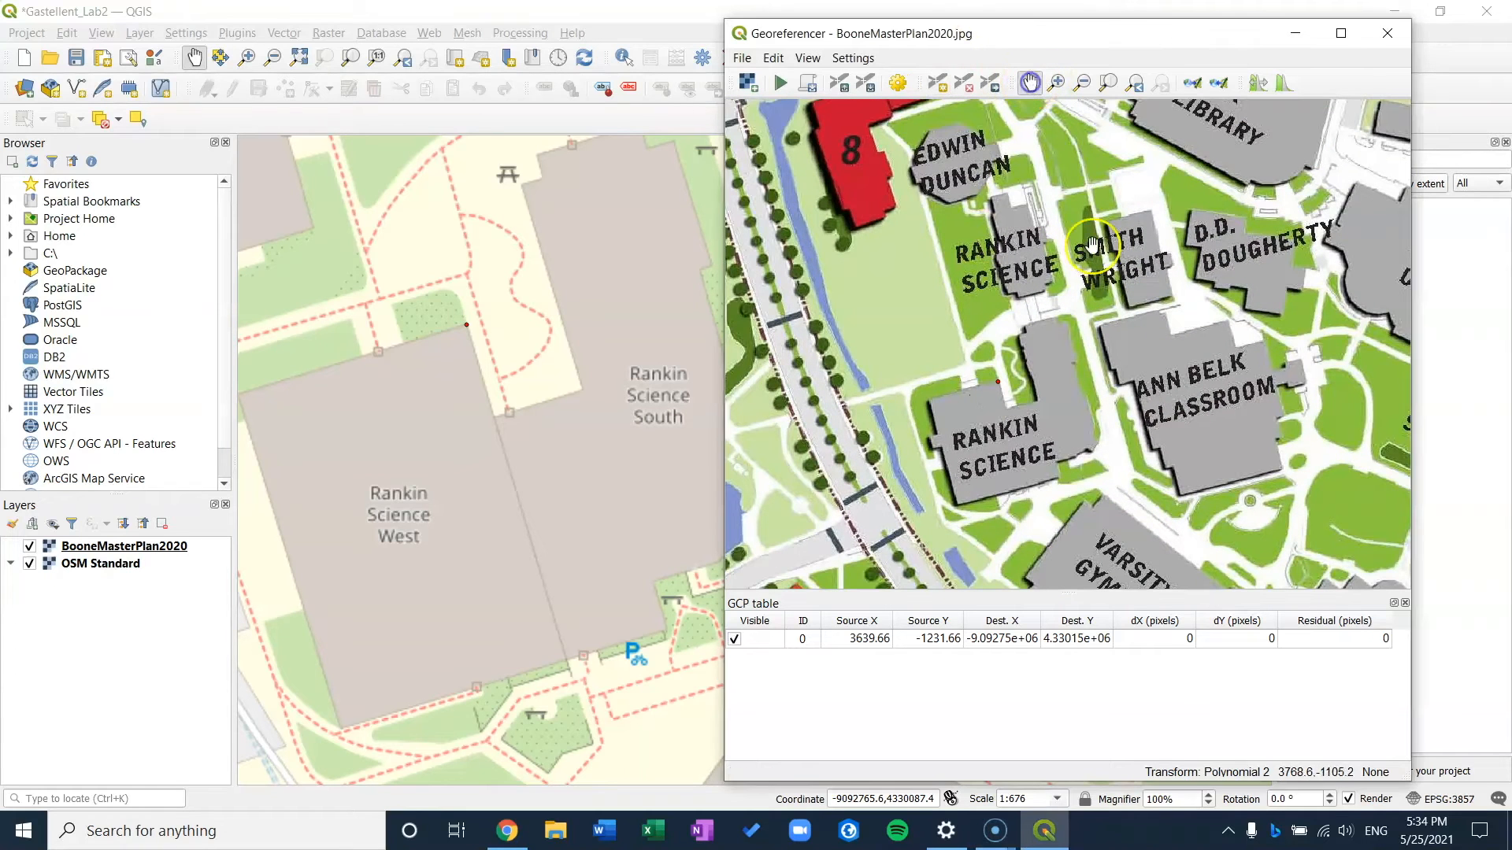
{"action": "left_click_drag", "start_coordinate": [1113, 386], "coordinate": [1022, 281]}
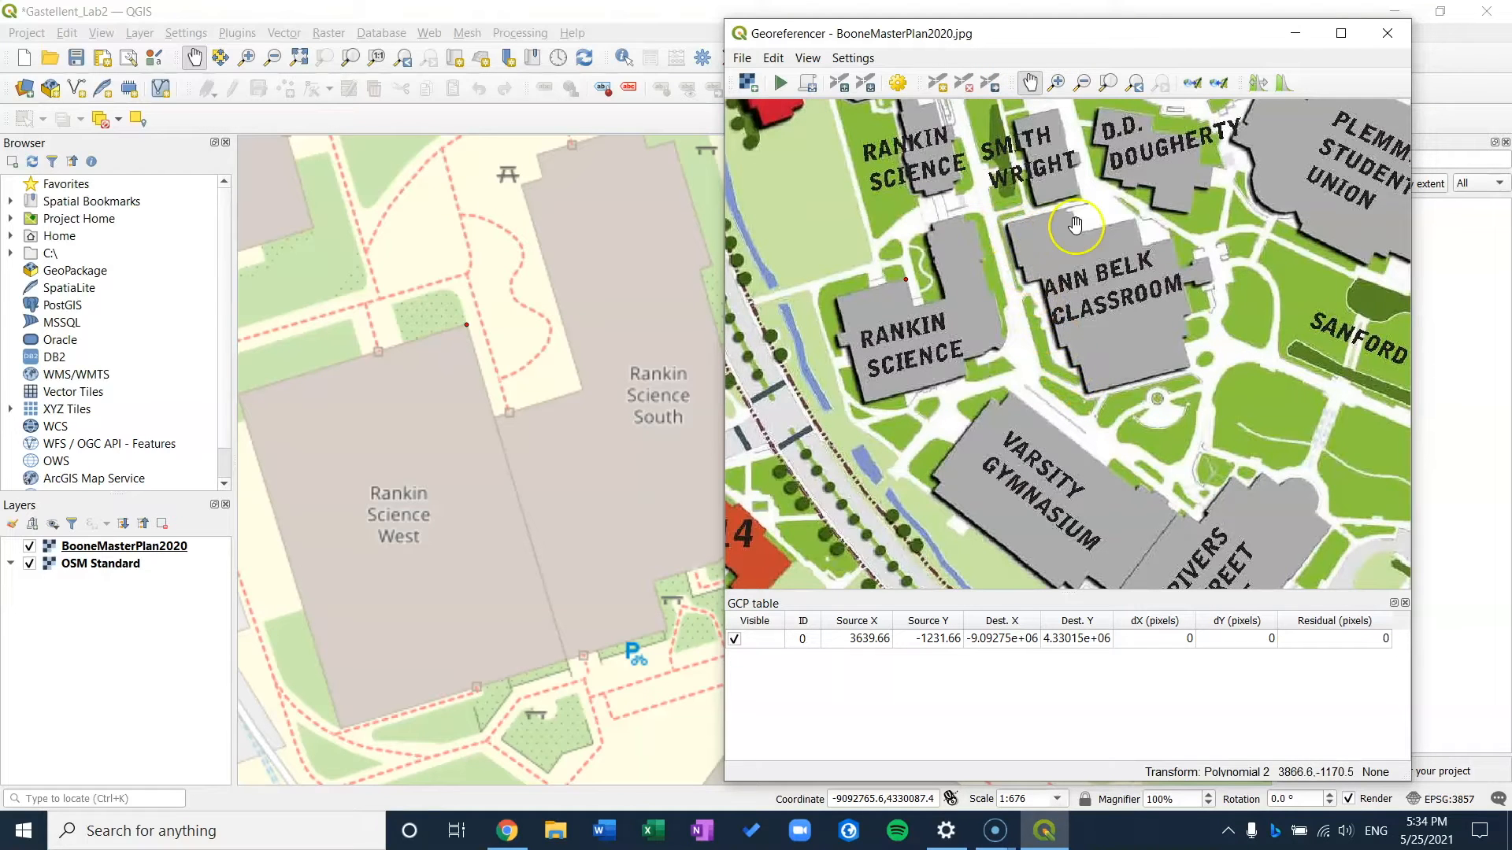
{"action": "left_click_drag", "start_coordinate": [1195, 283], "coordinate": [1094, 354]}
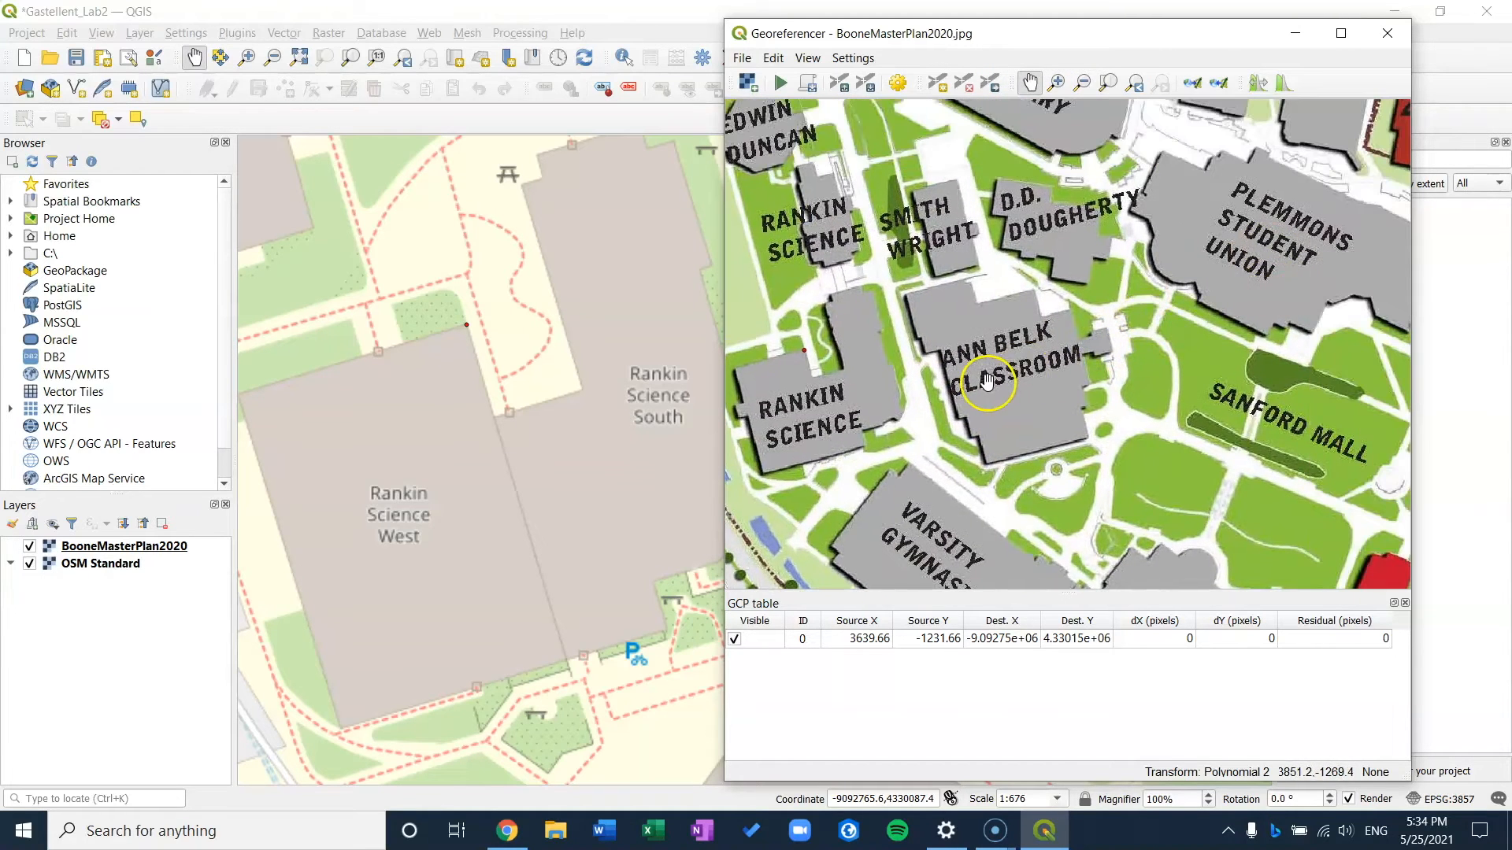
{"action": "left_click_drag", "start_coordinate": [989, 383], "coordinate": [1114, 323]}
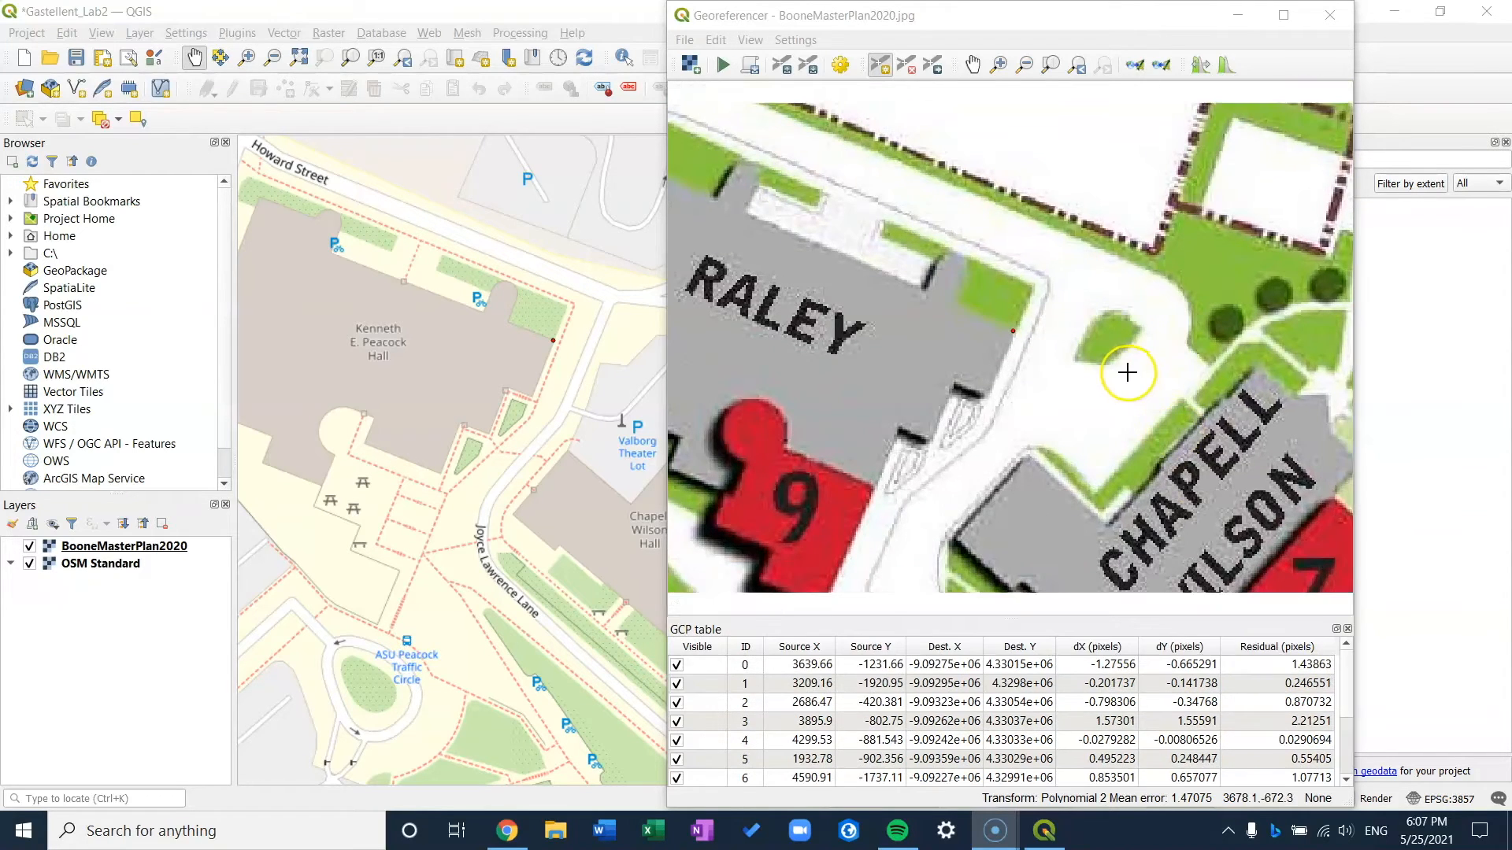
Select control point 3 in the GCP table and recenter the plan image on it.
{"action": "left_click", "coordinate": [1077, 616]}
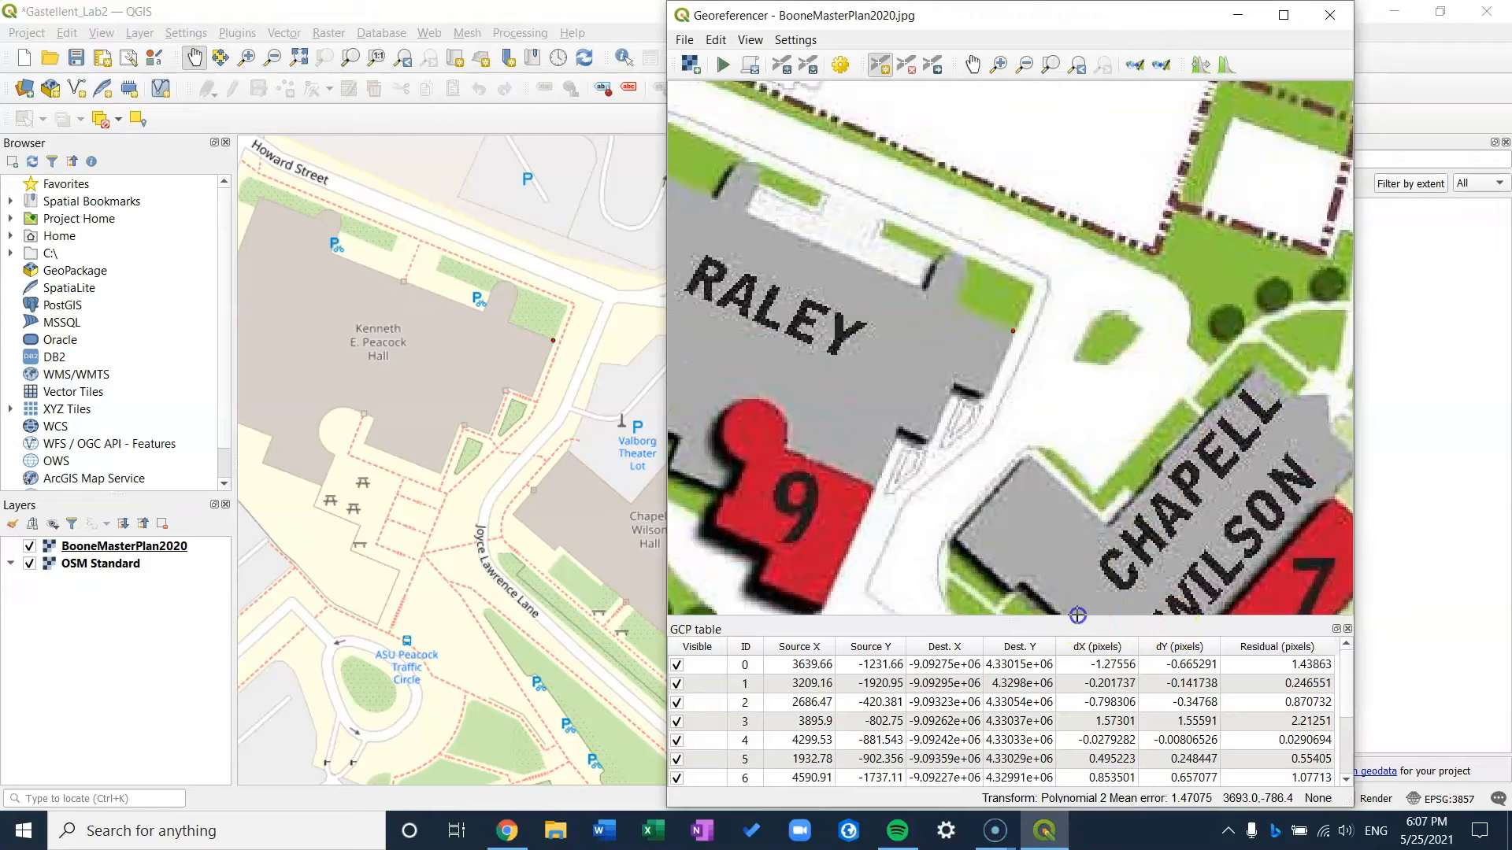
{"action": "left_click_drag", "start_coordinate": [1030, 619], "coordinate": [1030, 536]}
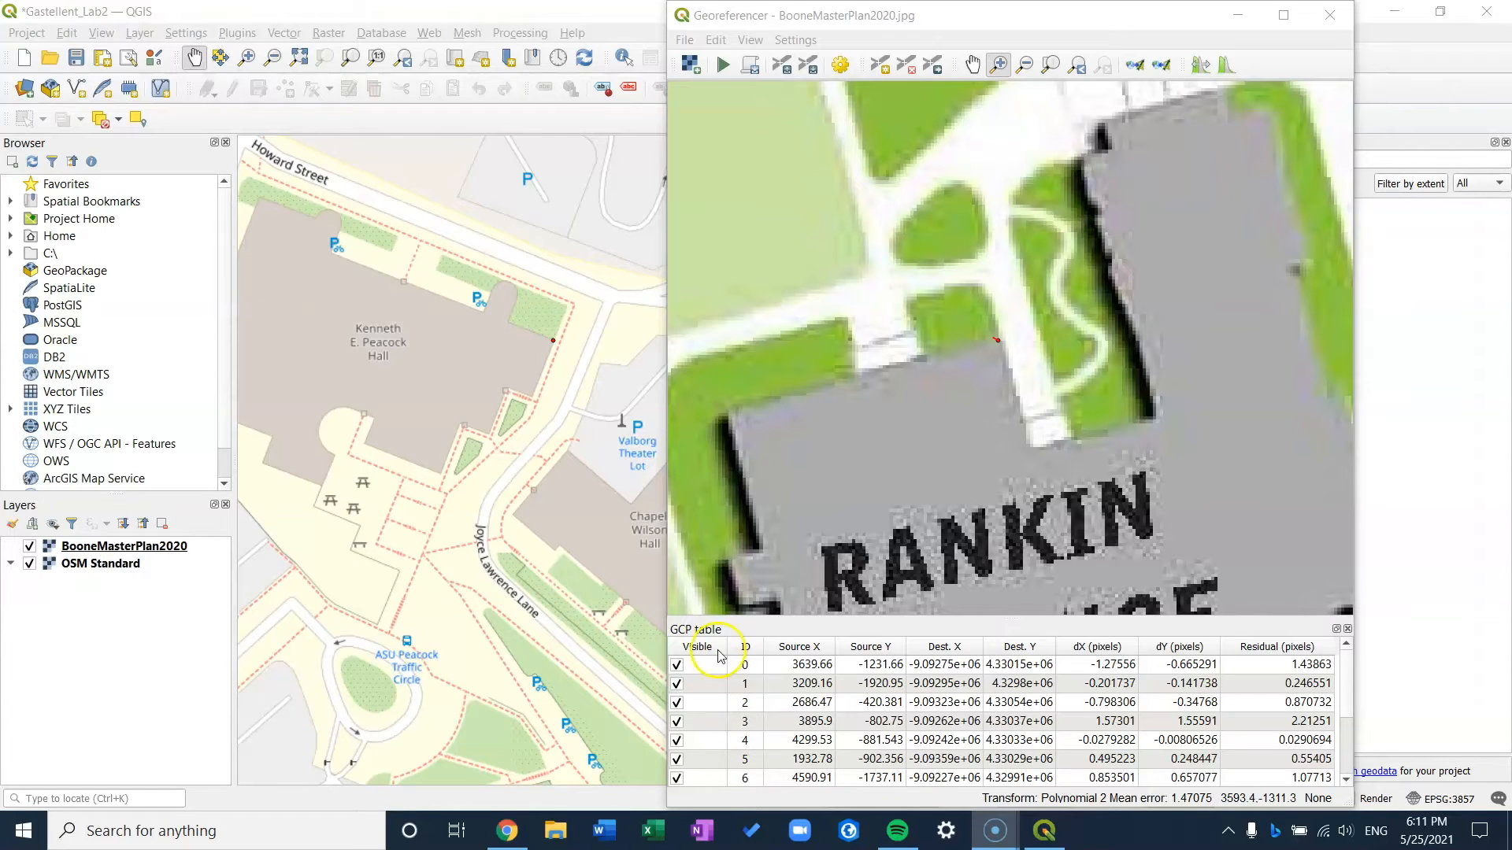
{"action": "left_click", "coordinate": [703, 723]}
{"action": "right_click", "coordinate": [703, 723]}
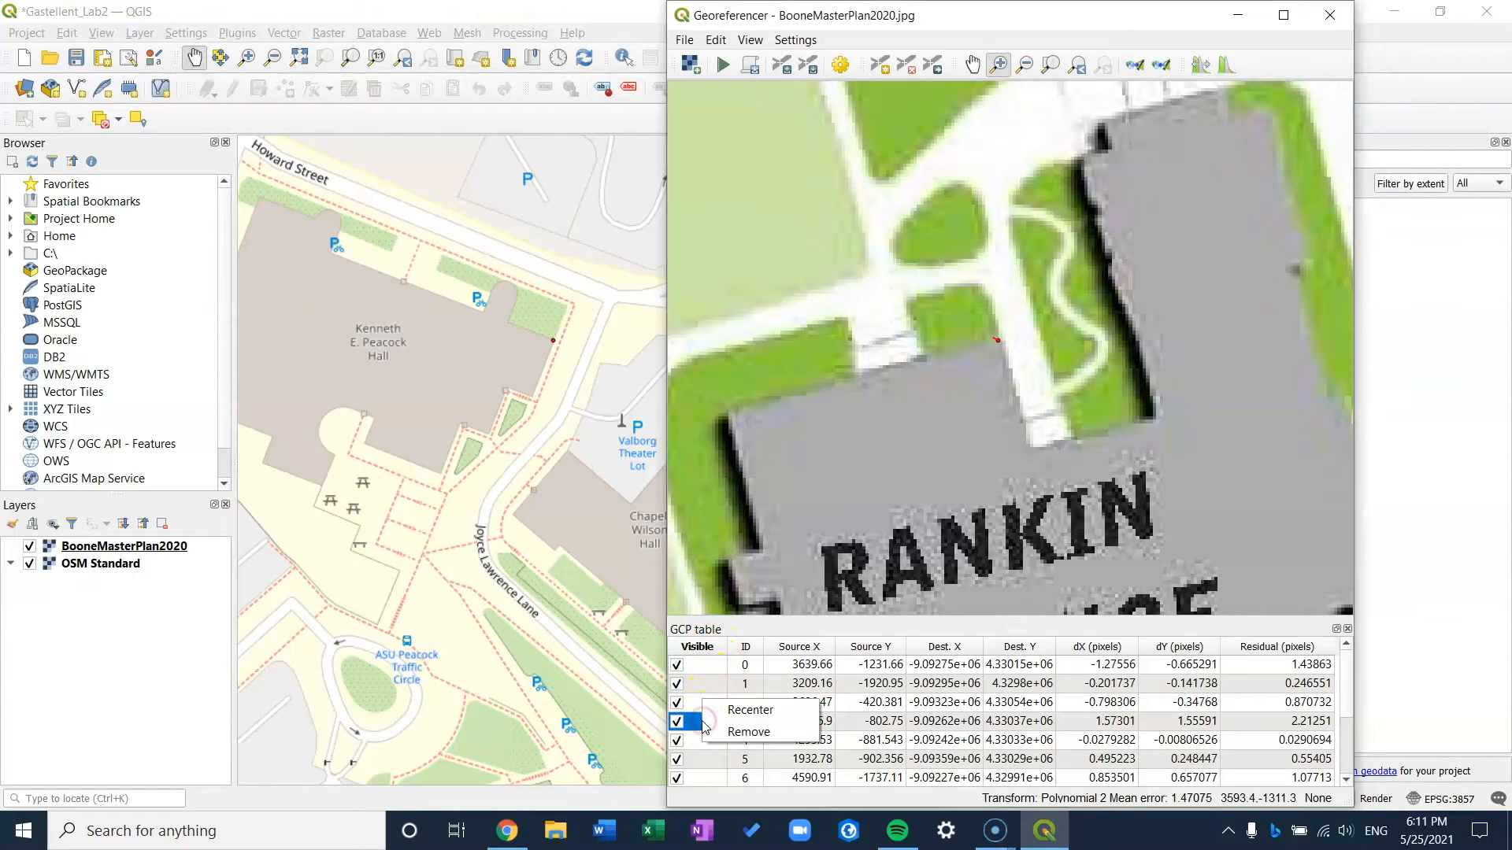
{"action": "left_click", "coordinate": [754, 718]}
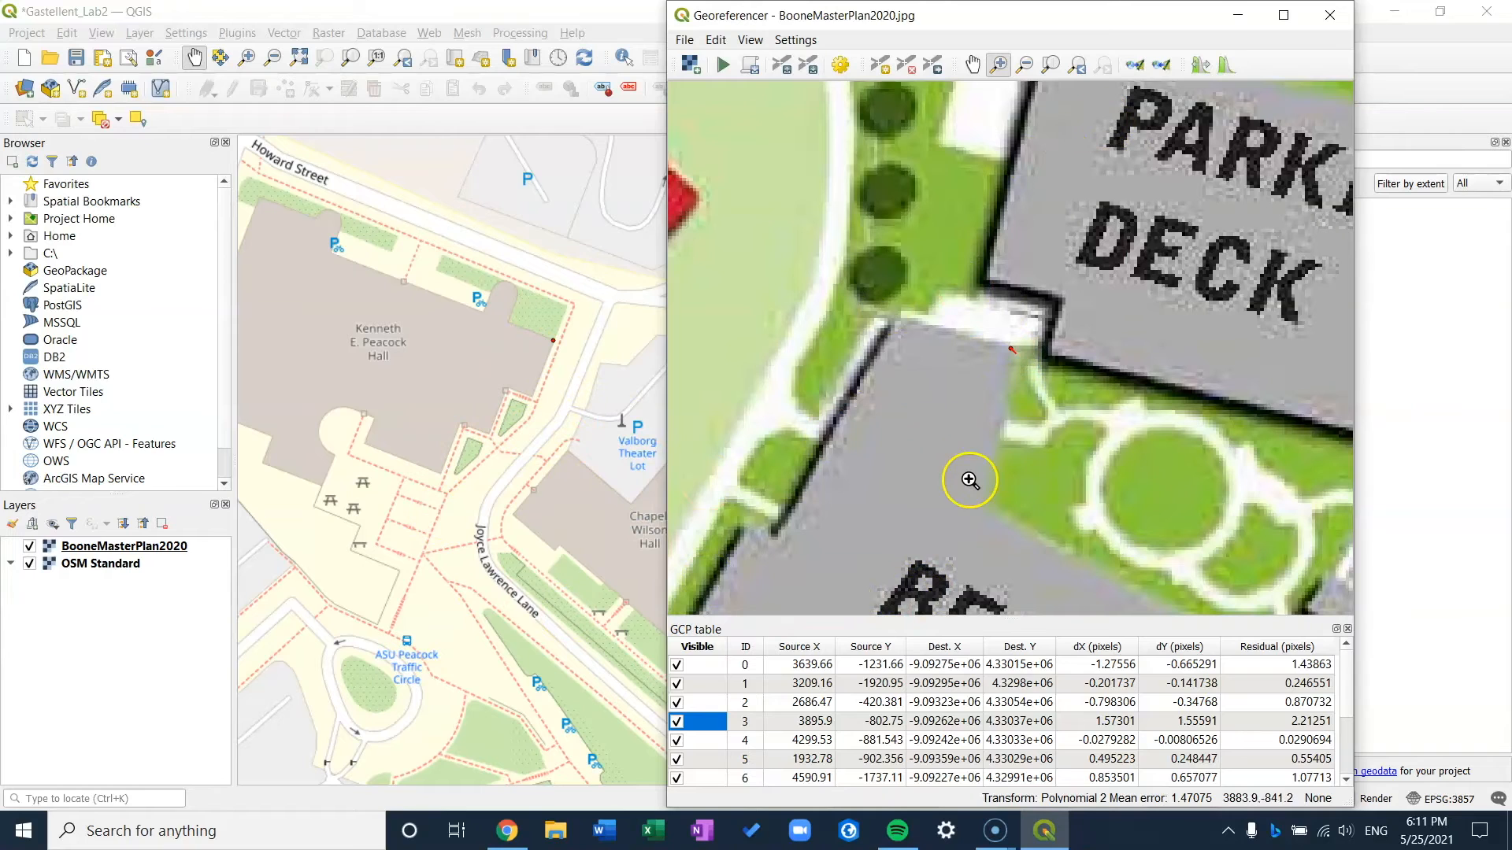
Move control point 3 precisely onto Belk Library's corner beside the parking deck, at about source X 3897, Y -805.
{"action": "left_click", "coordinate": [936, 69]}
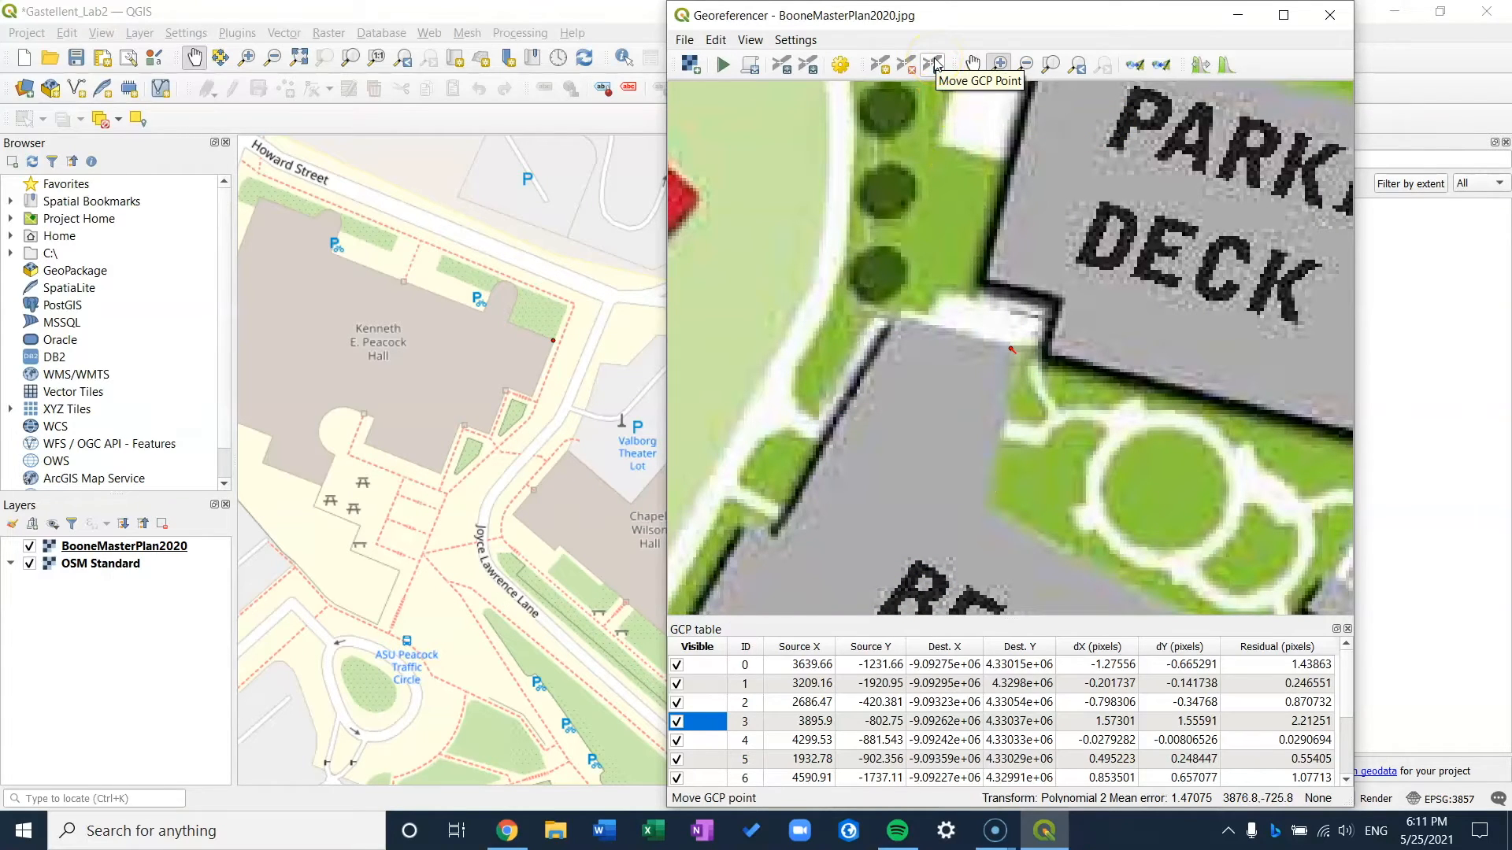
{"action": "left_click", "coordinate": [1009, 344]}
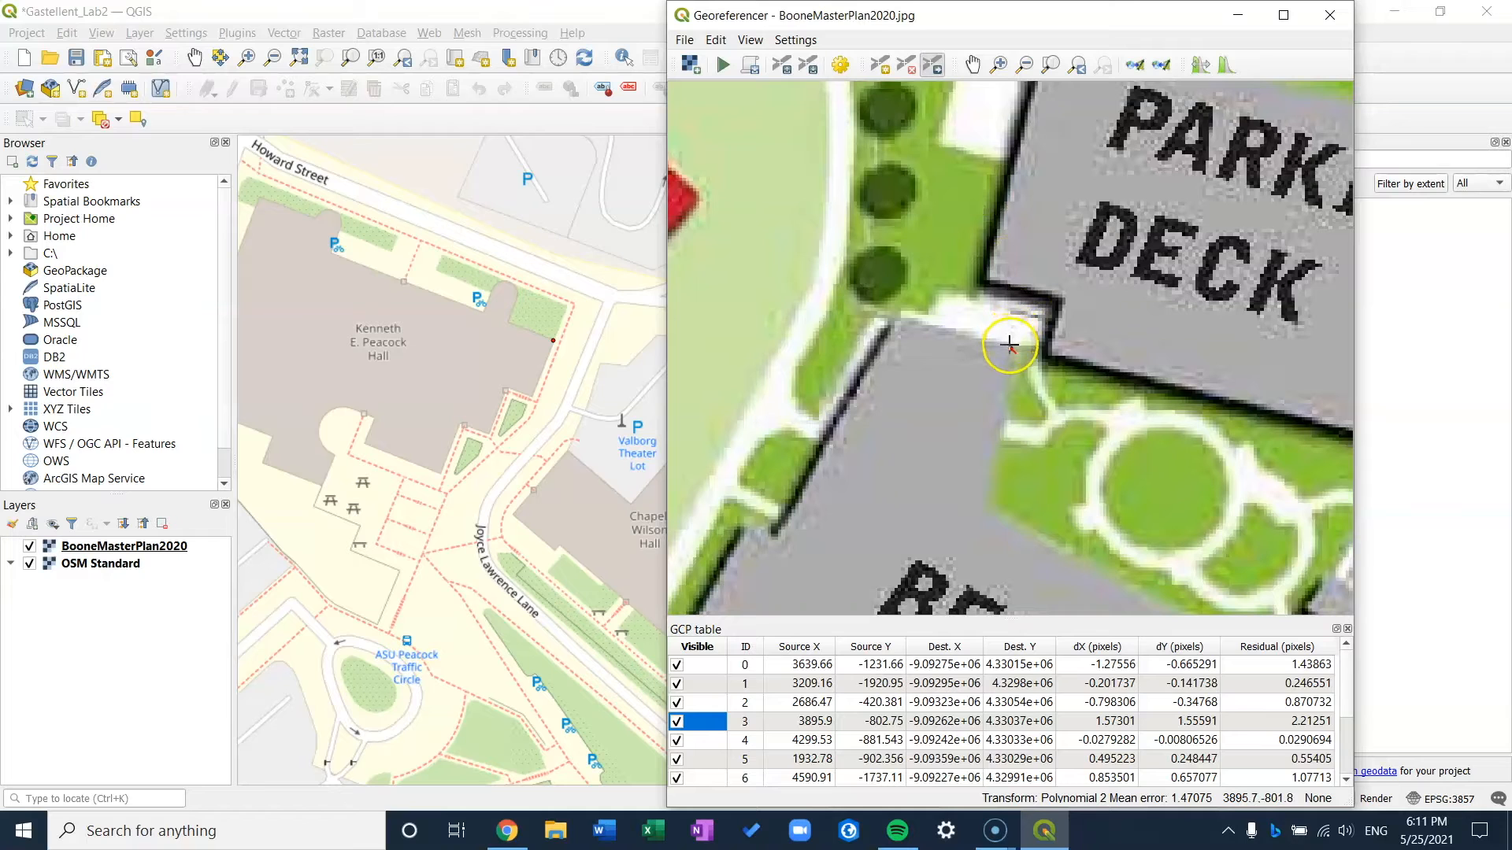
{"action": "left_click_drag", "start_coordinate": [1009, 347], "coordinate": [1015, 353]}
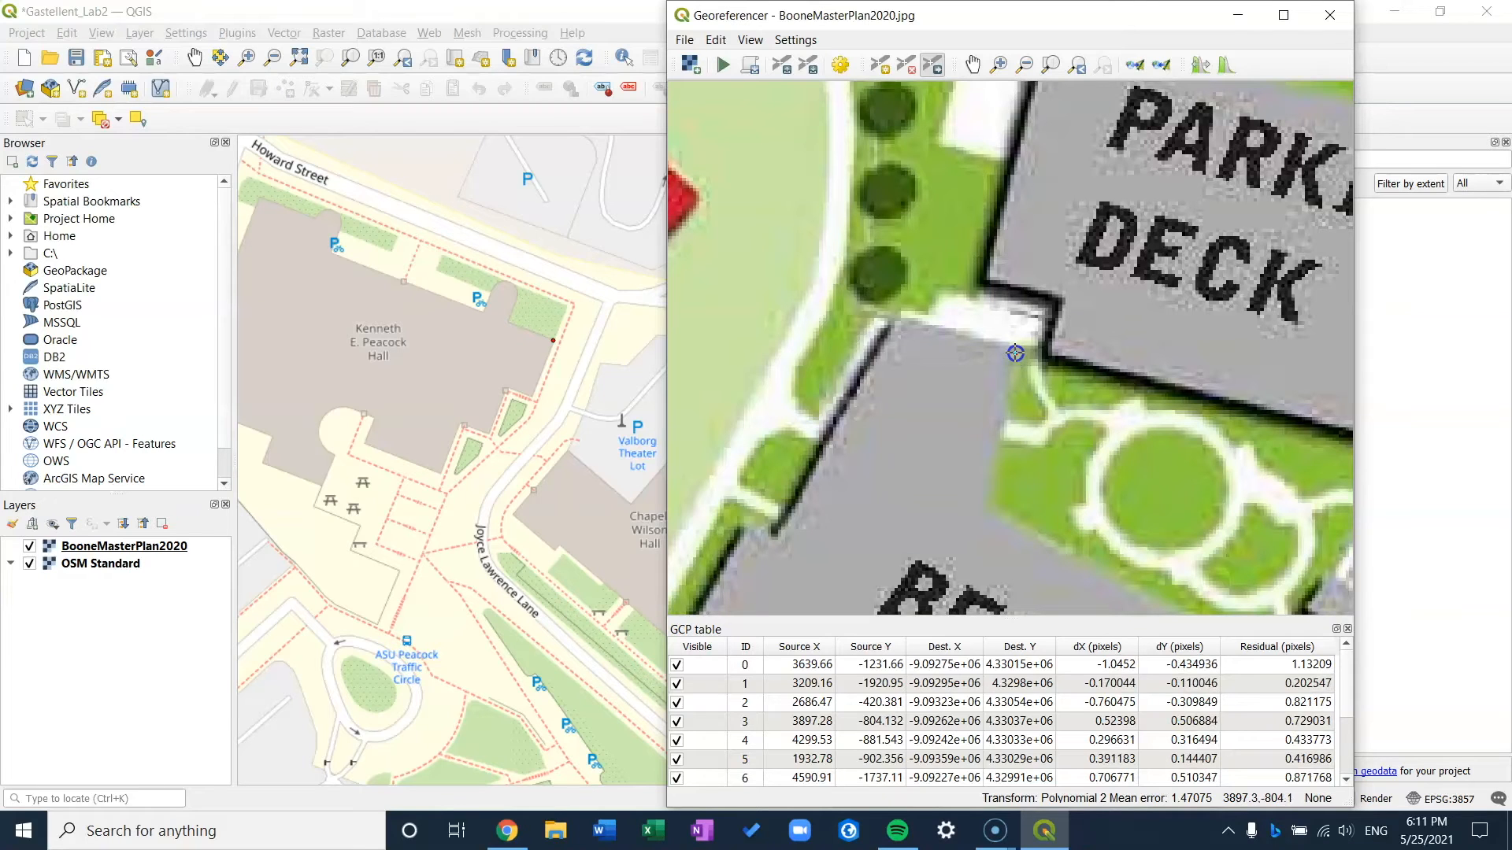
{"action": "left_click_drag", "start_coordinate": [1015, 354], "coordinate": [1016, 355]}
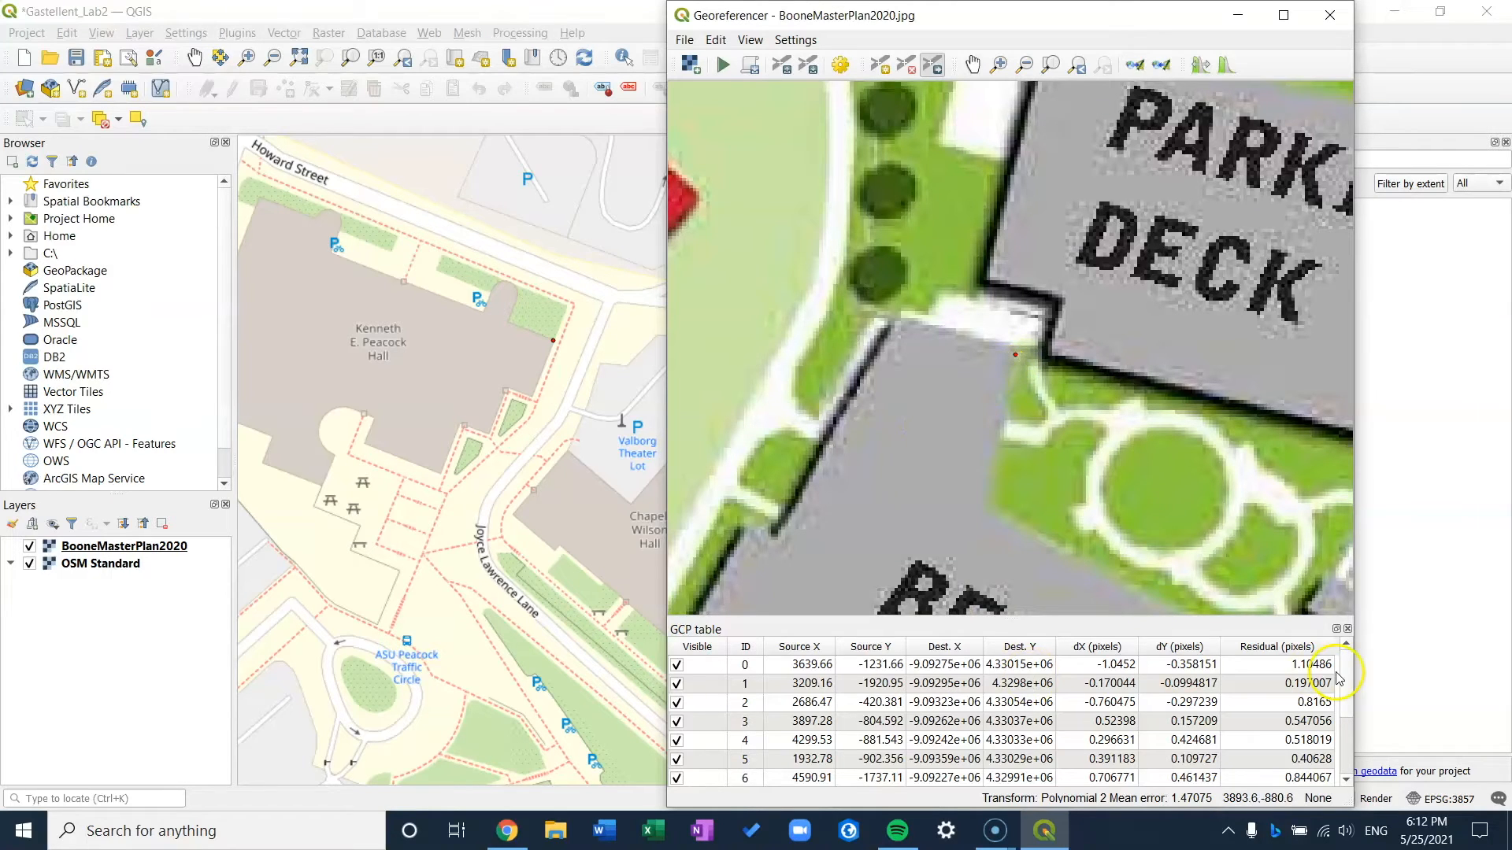
Review the residuals of all control points in the GCP table.
{"action": "scroll", "coordinate": [1351, 705], "scroll_direction": "down", "scroll_amount": 1}
{"action": "scroll", "coordinate": [1351, 700], "scroll_direction": "down", "scroll_amount": 1}
{"action": "scroll", "coordinate": [1348, 685], "scroll_direction": "up", "scroll_amount": 2}
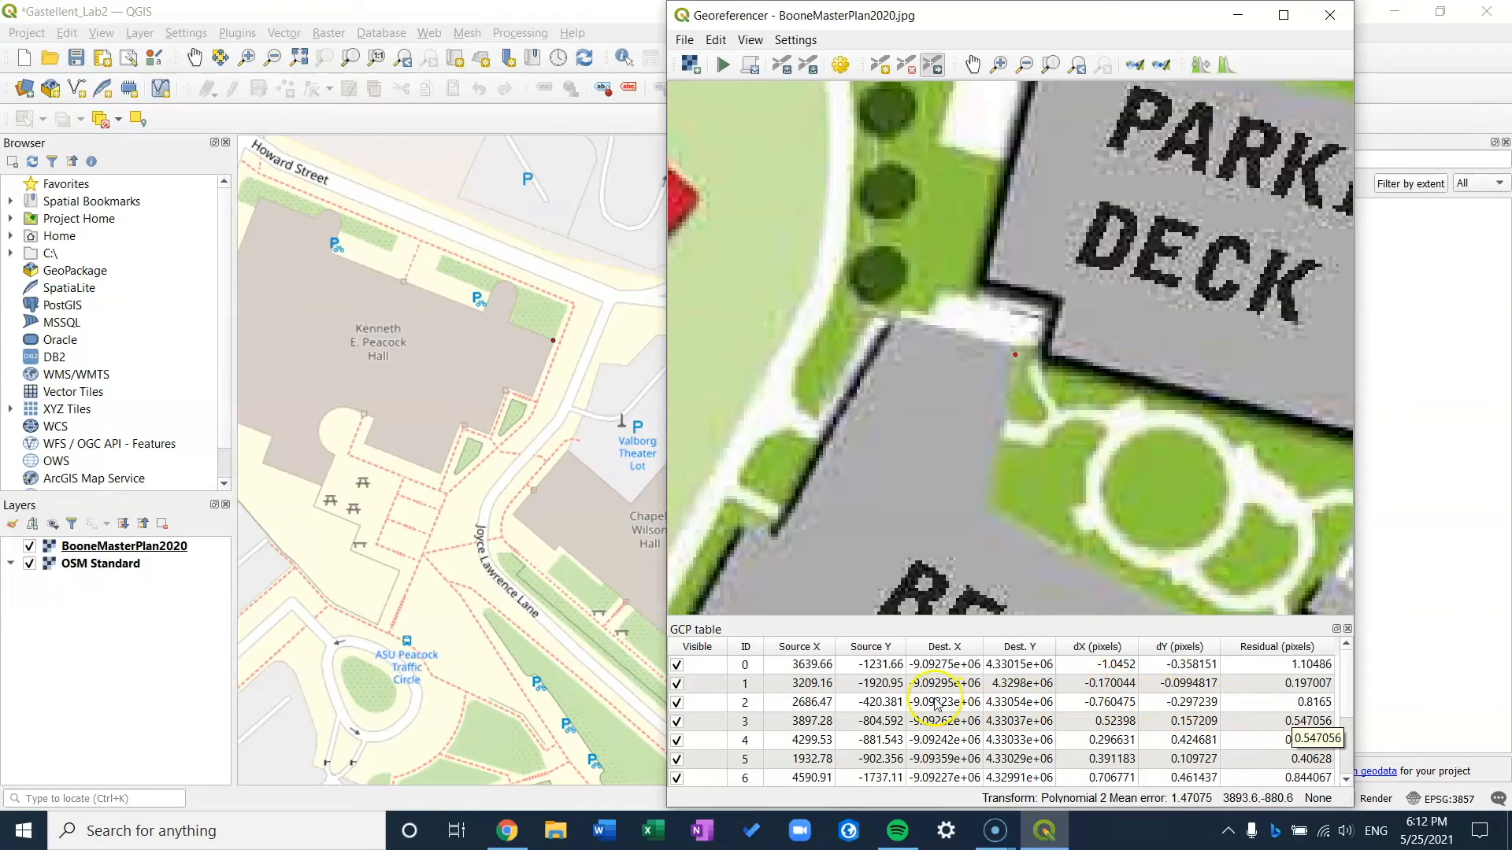
{"action": "right_click", "coordinate": [696, 668]}
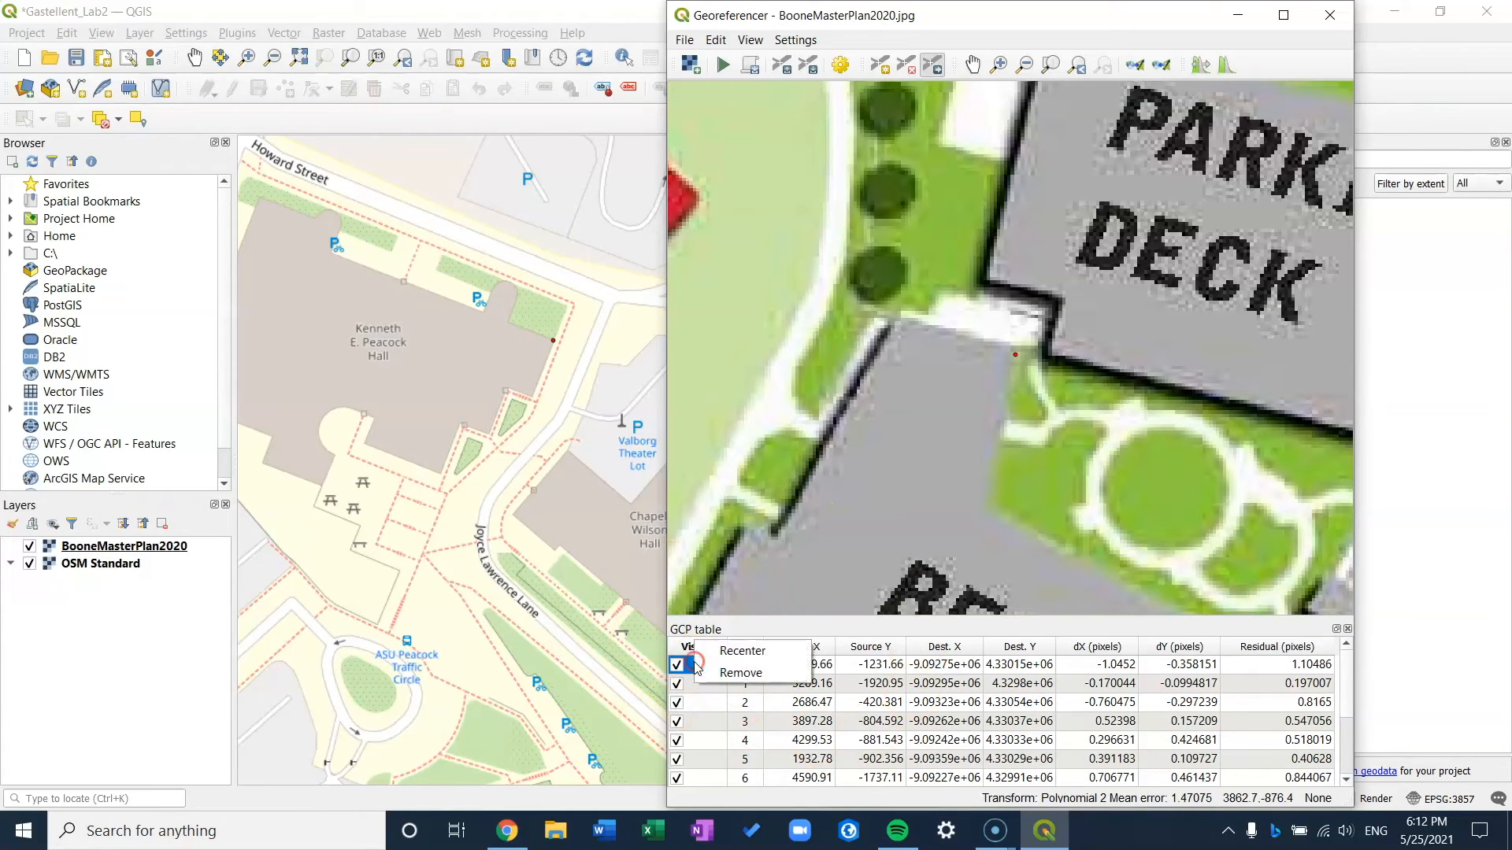
{"action": "left_click", "coordinate": [717, 730]}
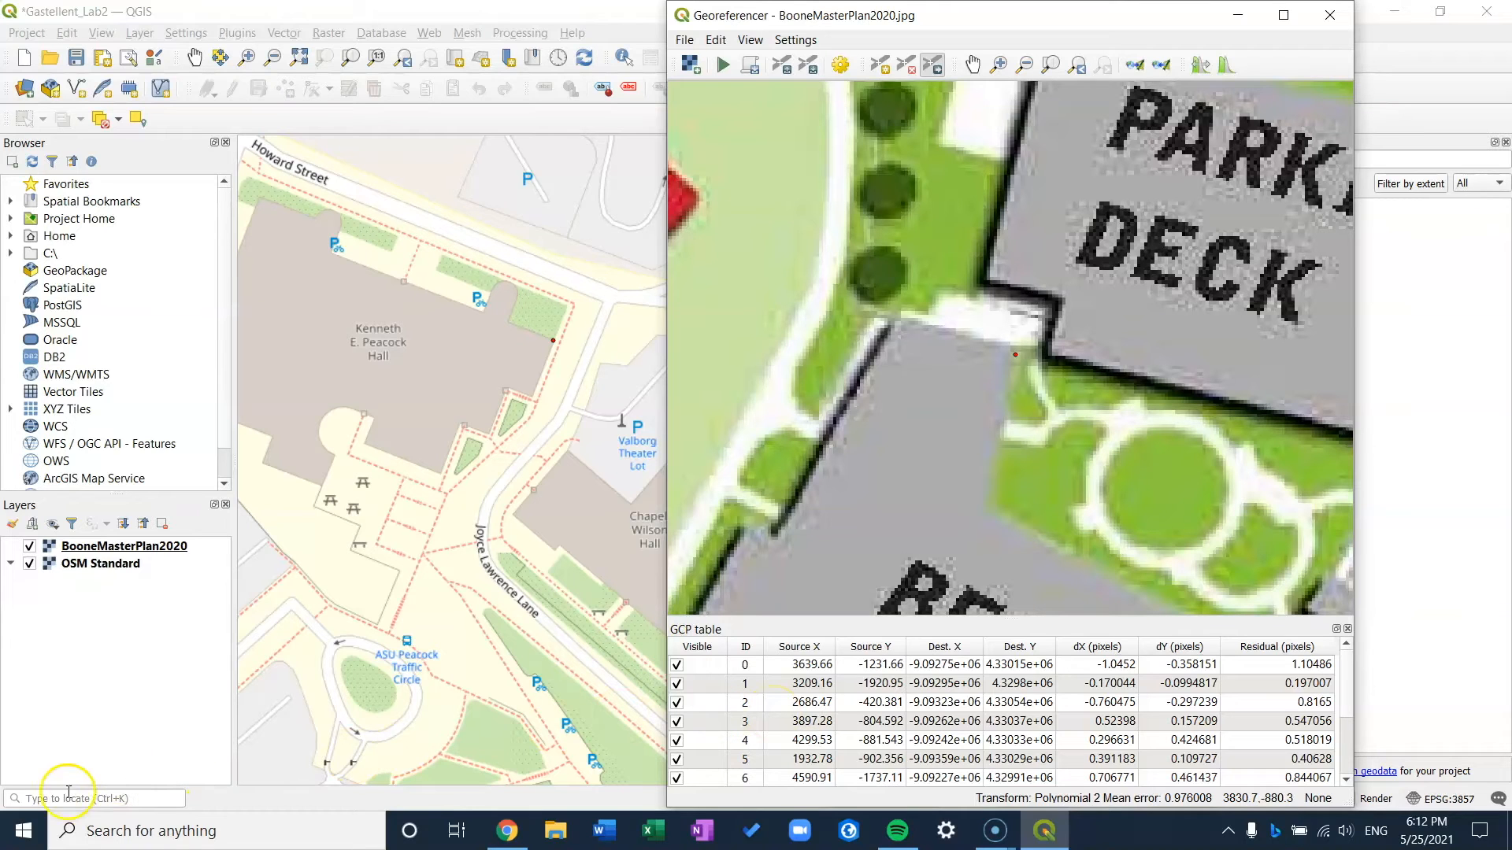
Start georeferencing the campus plan to load it as a raster layer, and minimize the Georeferencer window.
{"action": "left_click", "coordinate": [352, 571]}
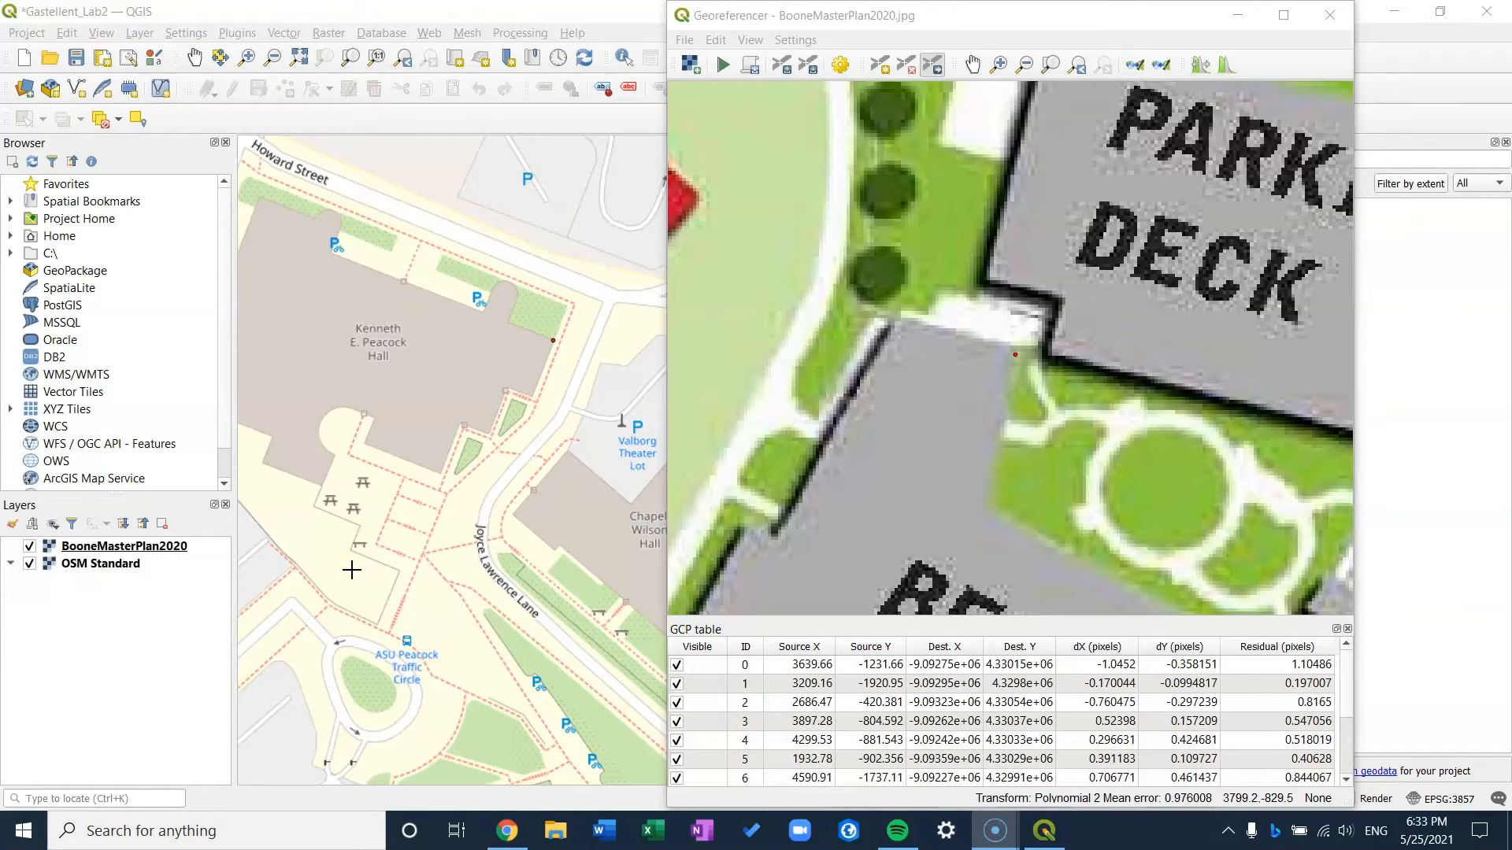
{"action": "left_click", "coordinate": [1005, 15]}
{"action": "left_click", "coordinate": [684, 39]}
{"action": "left_click", "coordinate": [721, 116]}
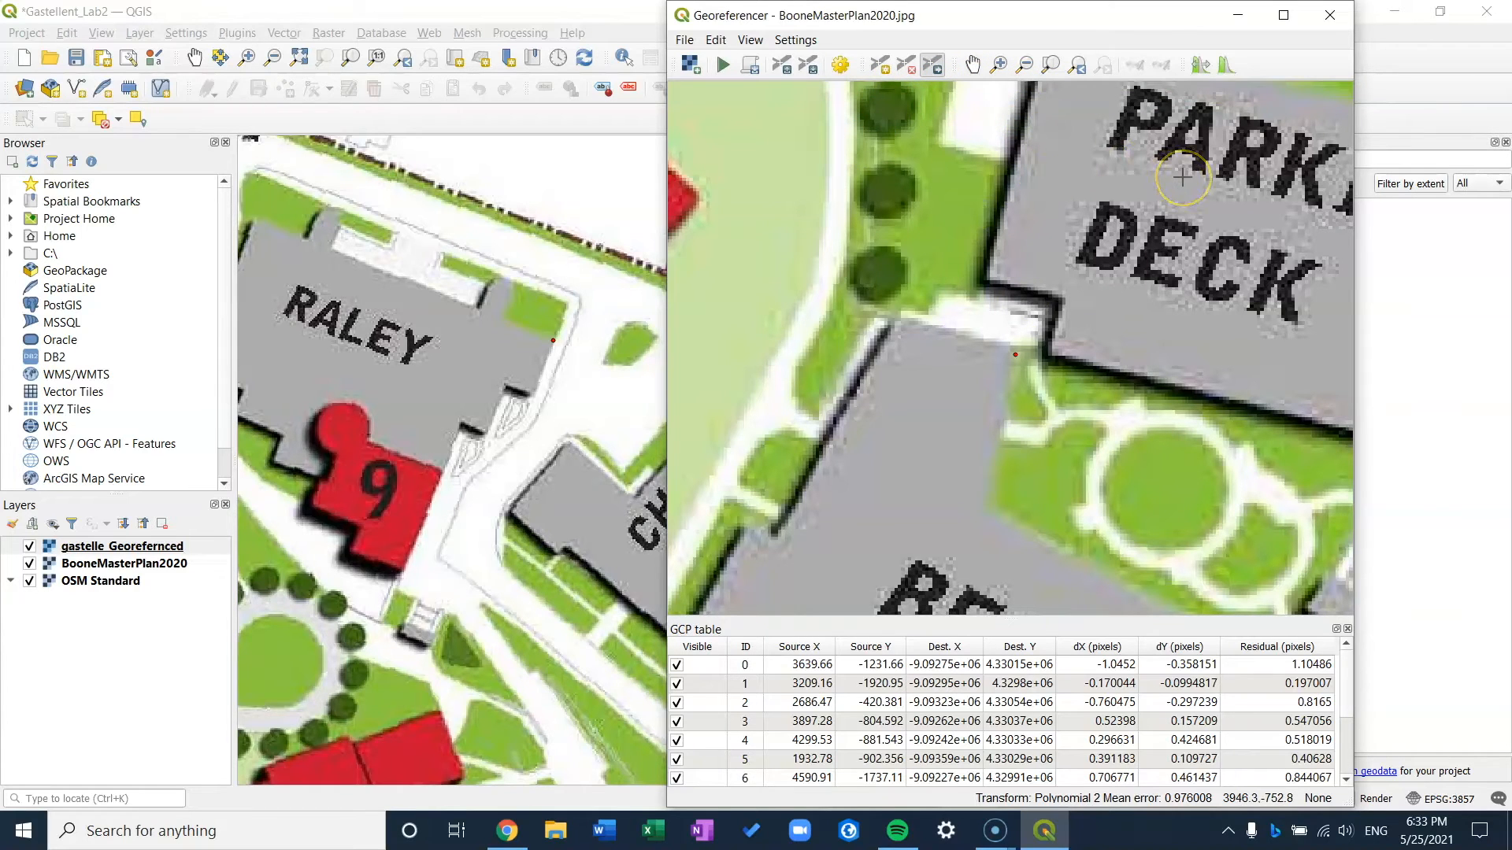
{"action": "left_click", "coordinate": [1238, 16]}
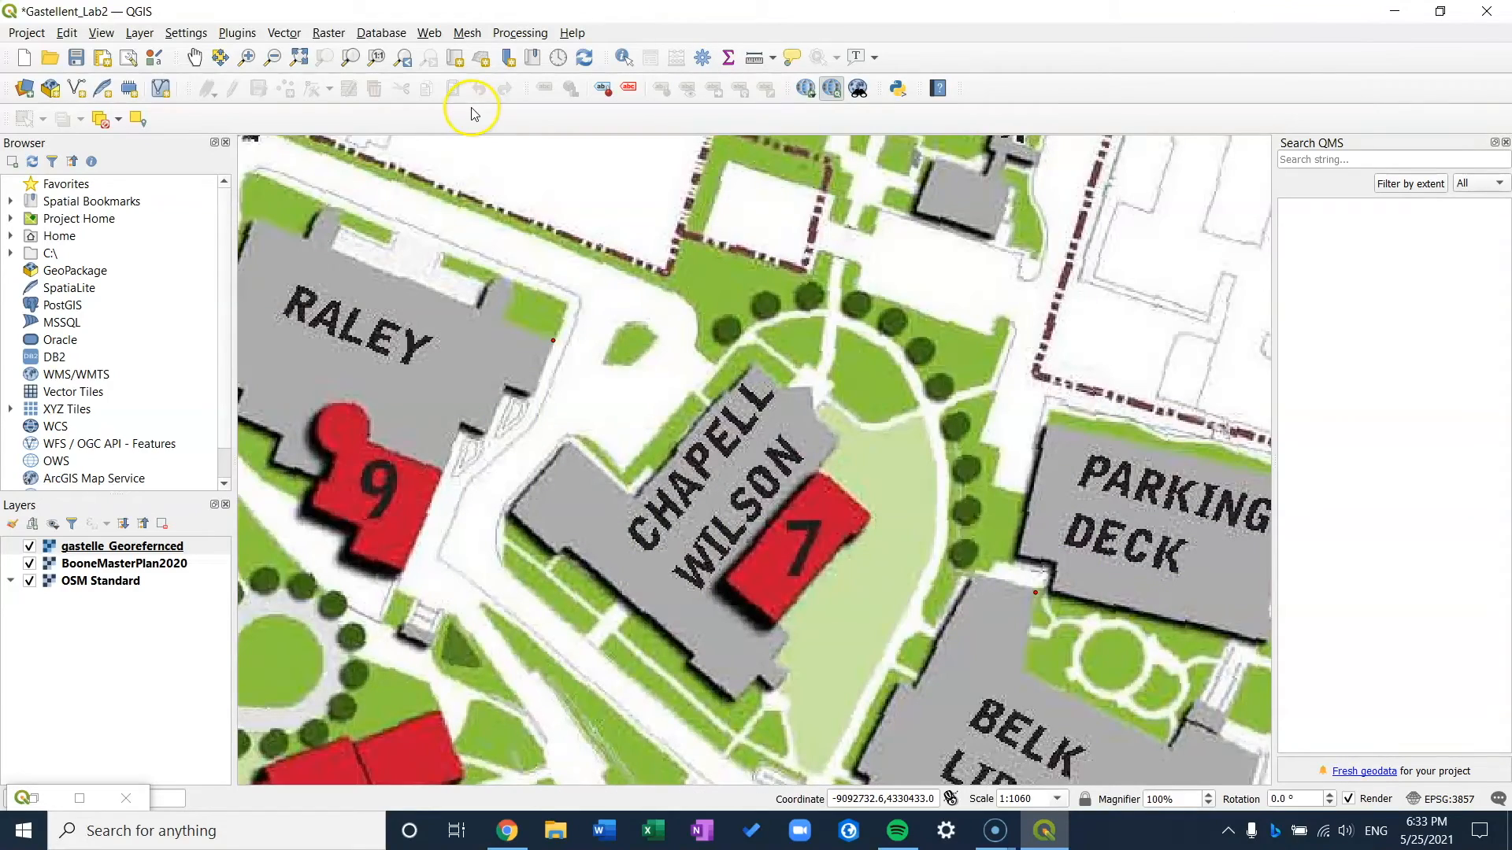
Inspect the whole georeferenced campus plan centred over the OSM basemap.
{"action": "left_click", "coordinate": [273, 56]}
{"action": "left_click", "coordinate": [630, 374]}
{"action": "left_click", "coordinate": [633, 378]}
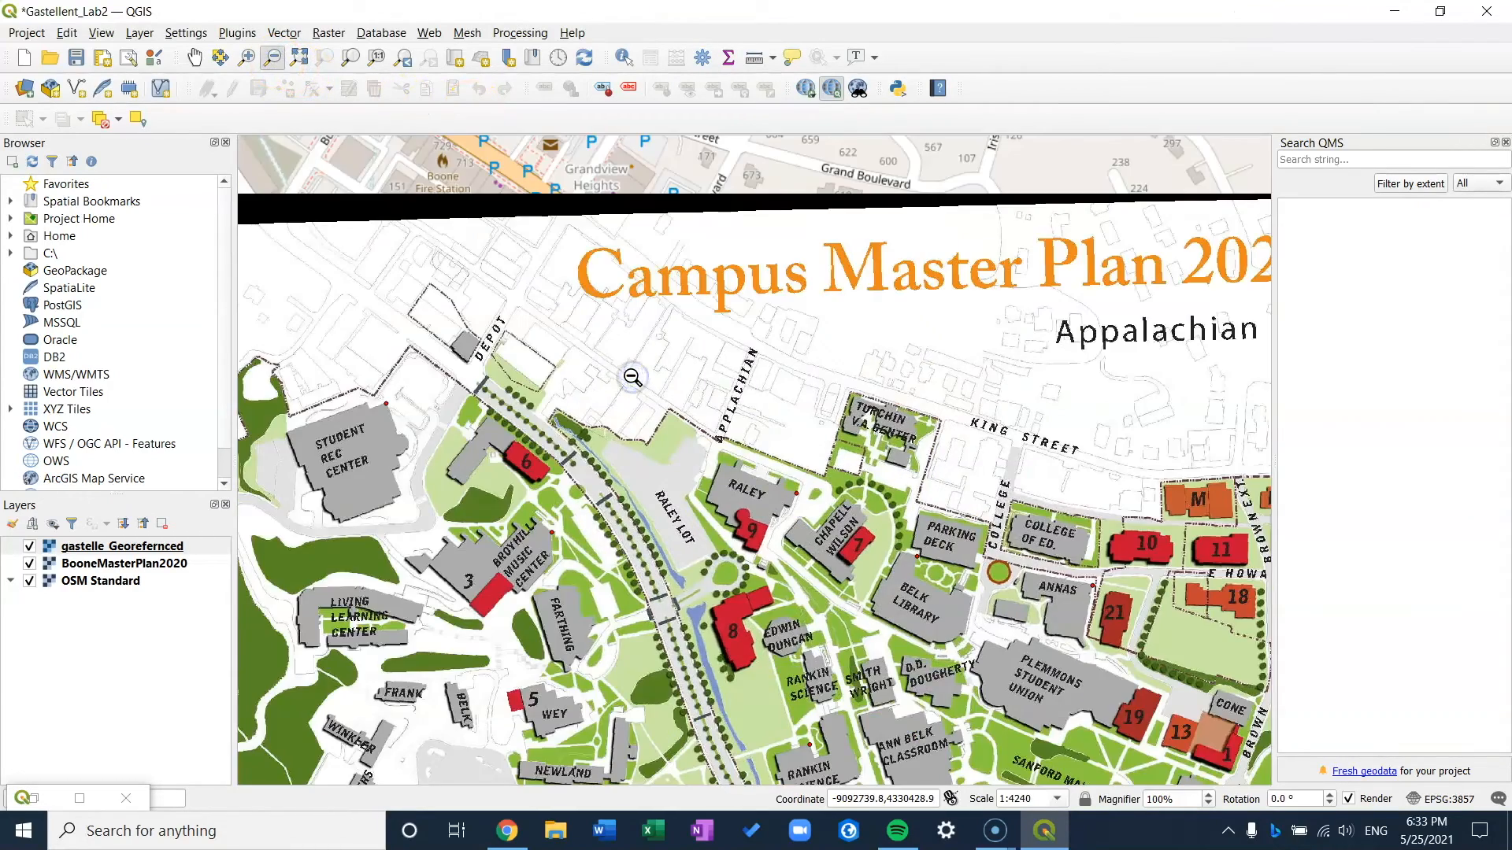
{"action": "left_click", "coordinate": [711, 455]}
{"action": "left_click", "coordinate": [712, 456]}
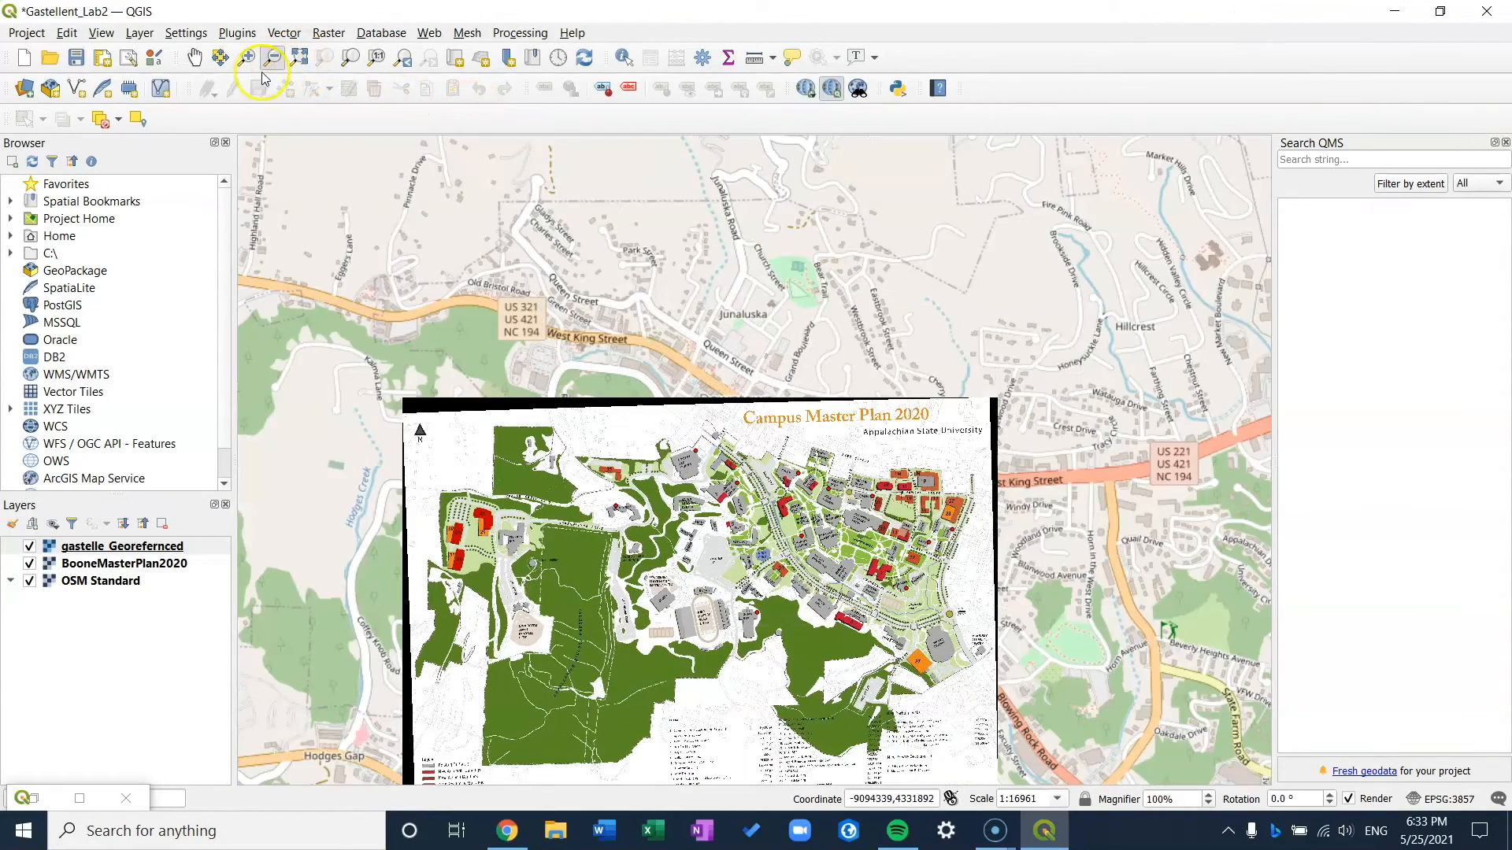
{"action": "left_click", "coordinate": [194, 58]}
{"action": "left_click_drag", "start_coordinate": [477, 403], "coordinate": [529, 254]}
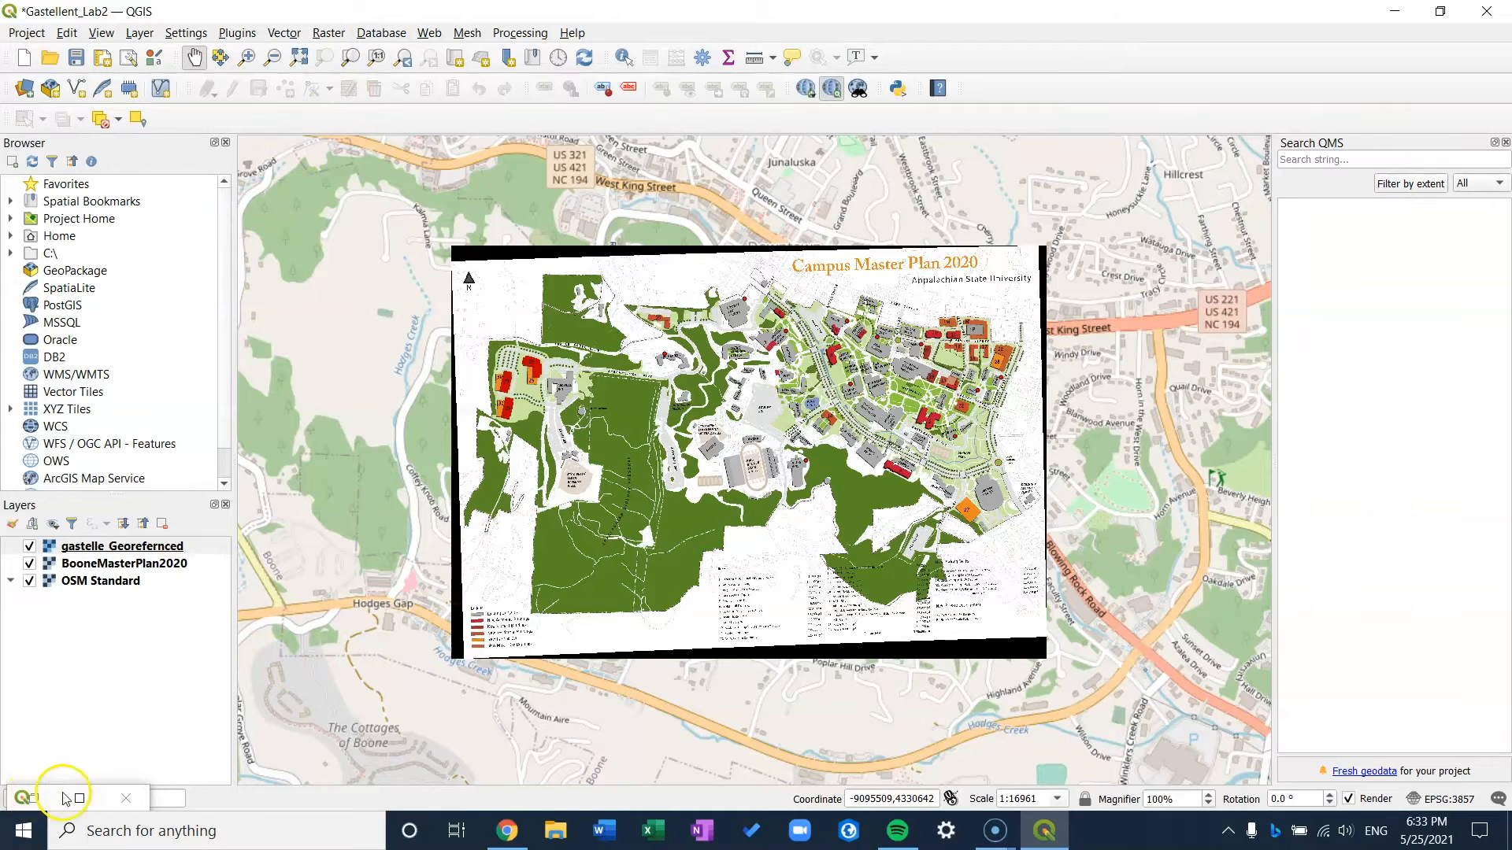
{"action": "left_click", "coordinate": [126, 799]}
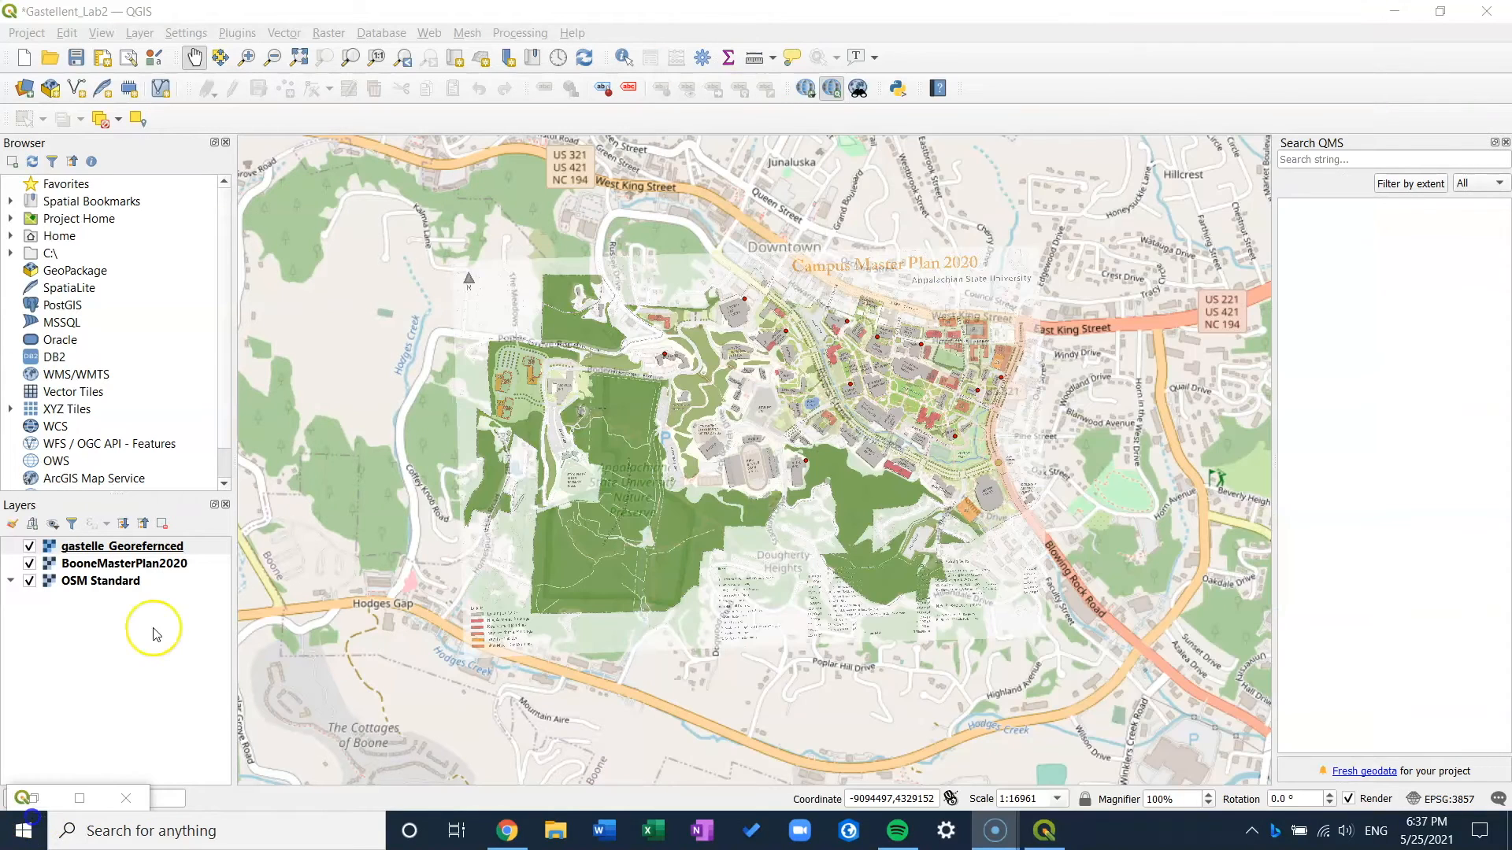
Try global opacities of 63.6 % and 78.3 % on the gastelle_Georefernced layer, applying each.
{"action": "double_click", "coordinate": [135, 548]}
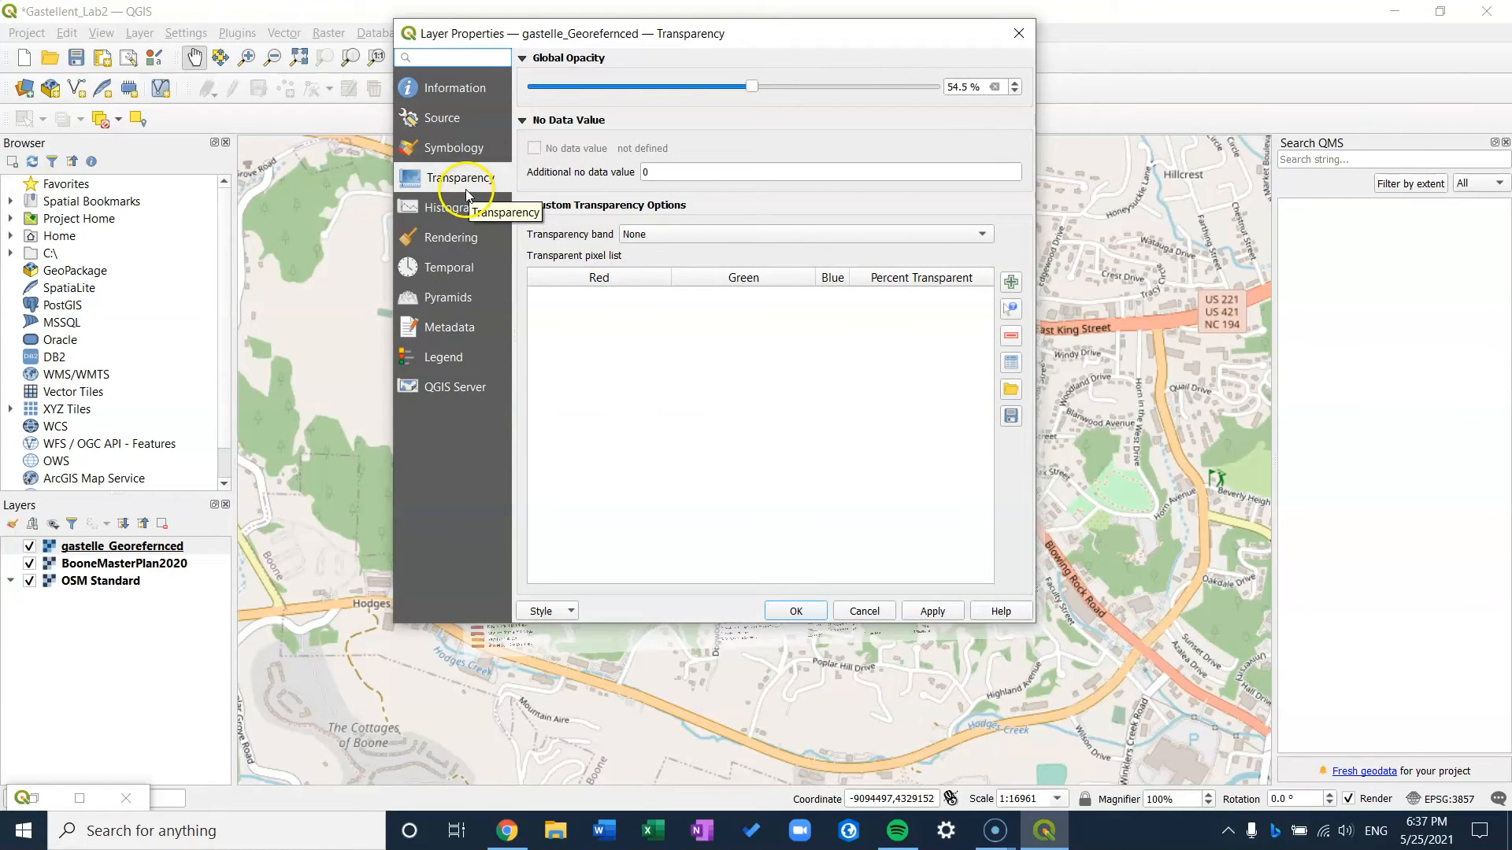
{"action": "left_click", "coordinate": [754, 88]}
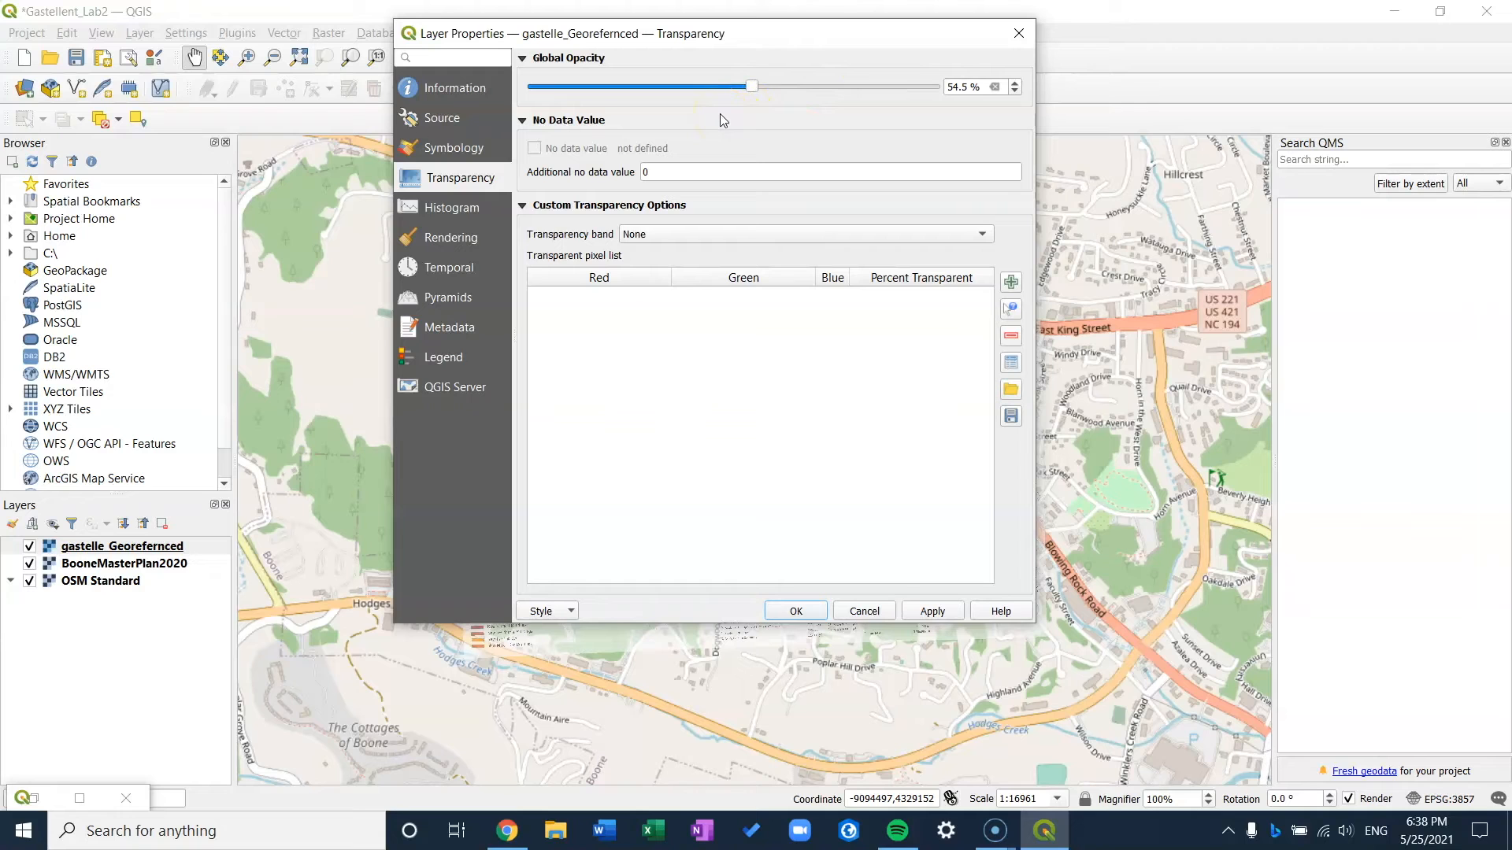
{"action": "left_click_drag", "start_coordinate": [749, 91], "coordinate": [787, 95]}
{"action": "left_click_drag", "start_coordinate": [841, 49], "coordinate": [1229, 47]}
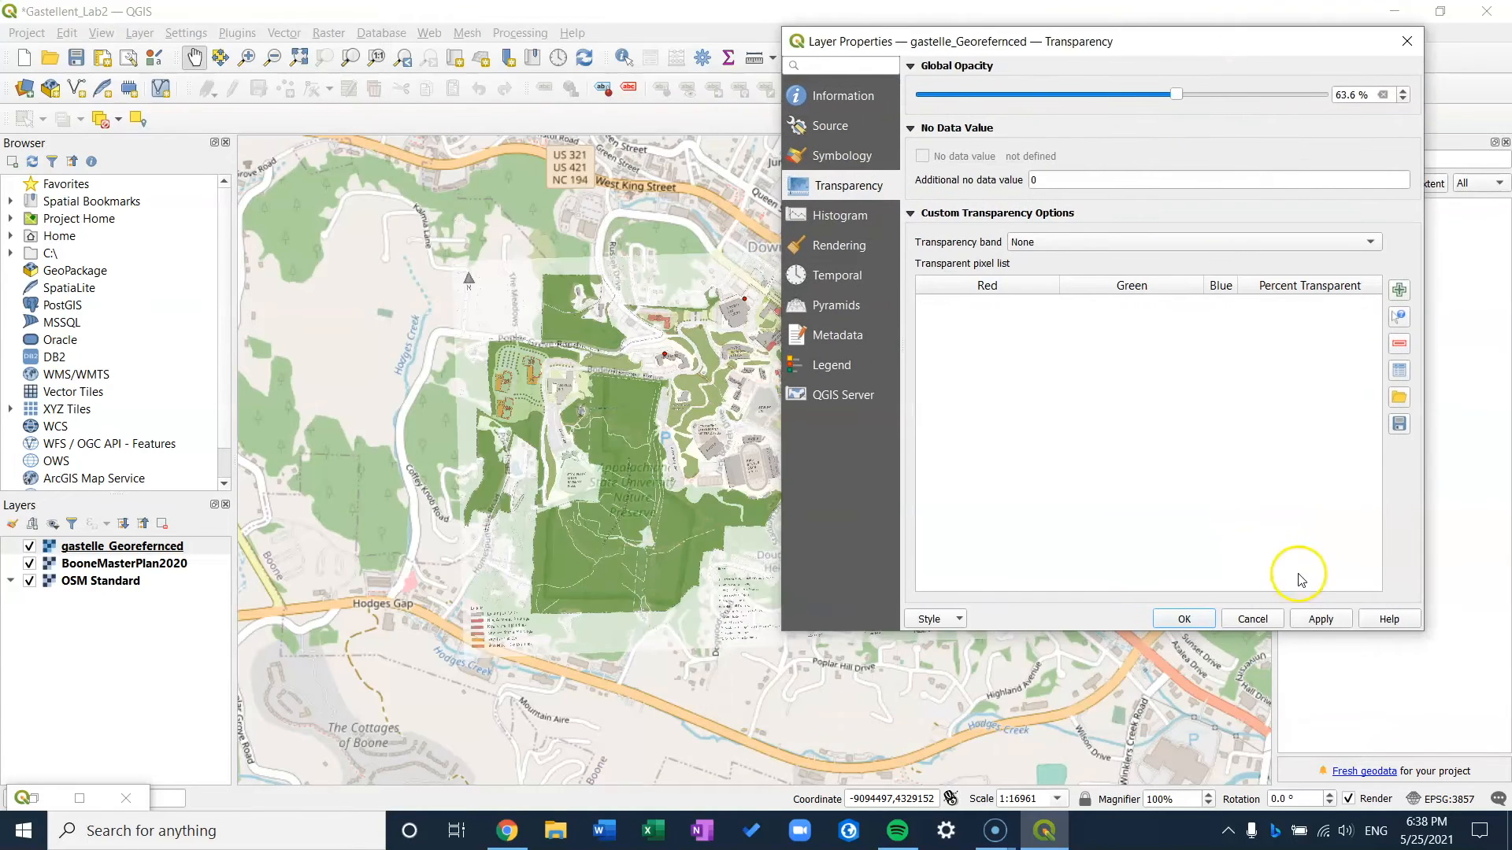
{"action": "left_click", "coordinate": [1313, 619]}
{"action": "left_click_drag", "start_coordinate": [1177, 96], "coordinate": [1235, 94]}
{"action": "left_click", "coordinate": [1307, 622]}
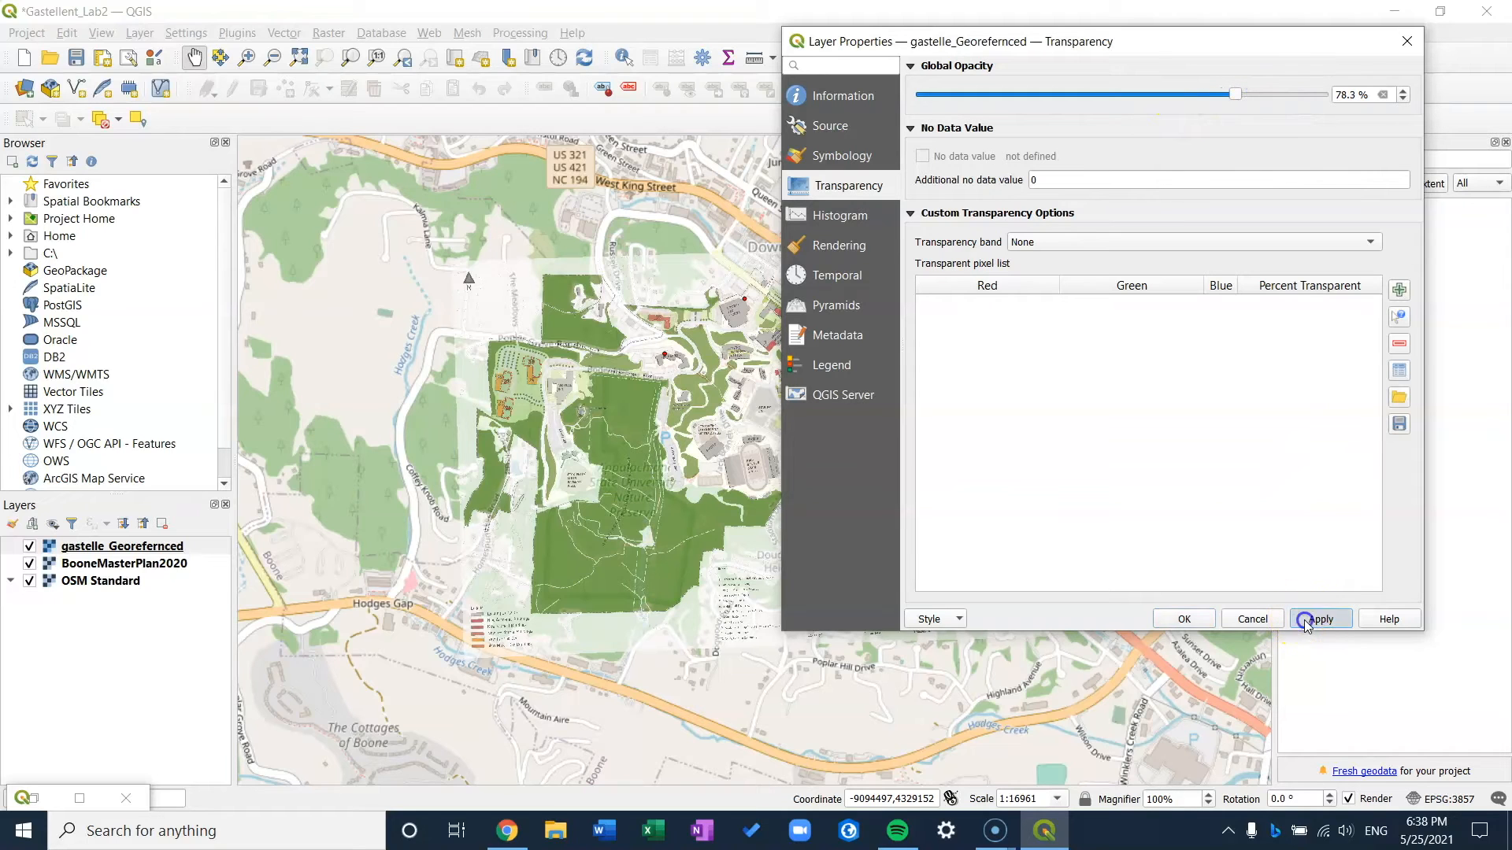
Set the gastelle_Georefernced layer's global opacity to 60.6 % and accept the layer properties.
{"action": "left_click_drag", "start_coordinate": [1235, 94], "coordinate": [1167, 118]}
{"action": "left_click", "coordinate": [1070, 183]}
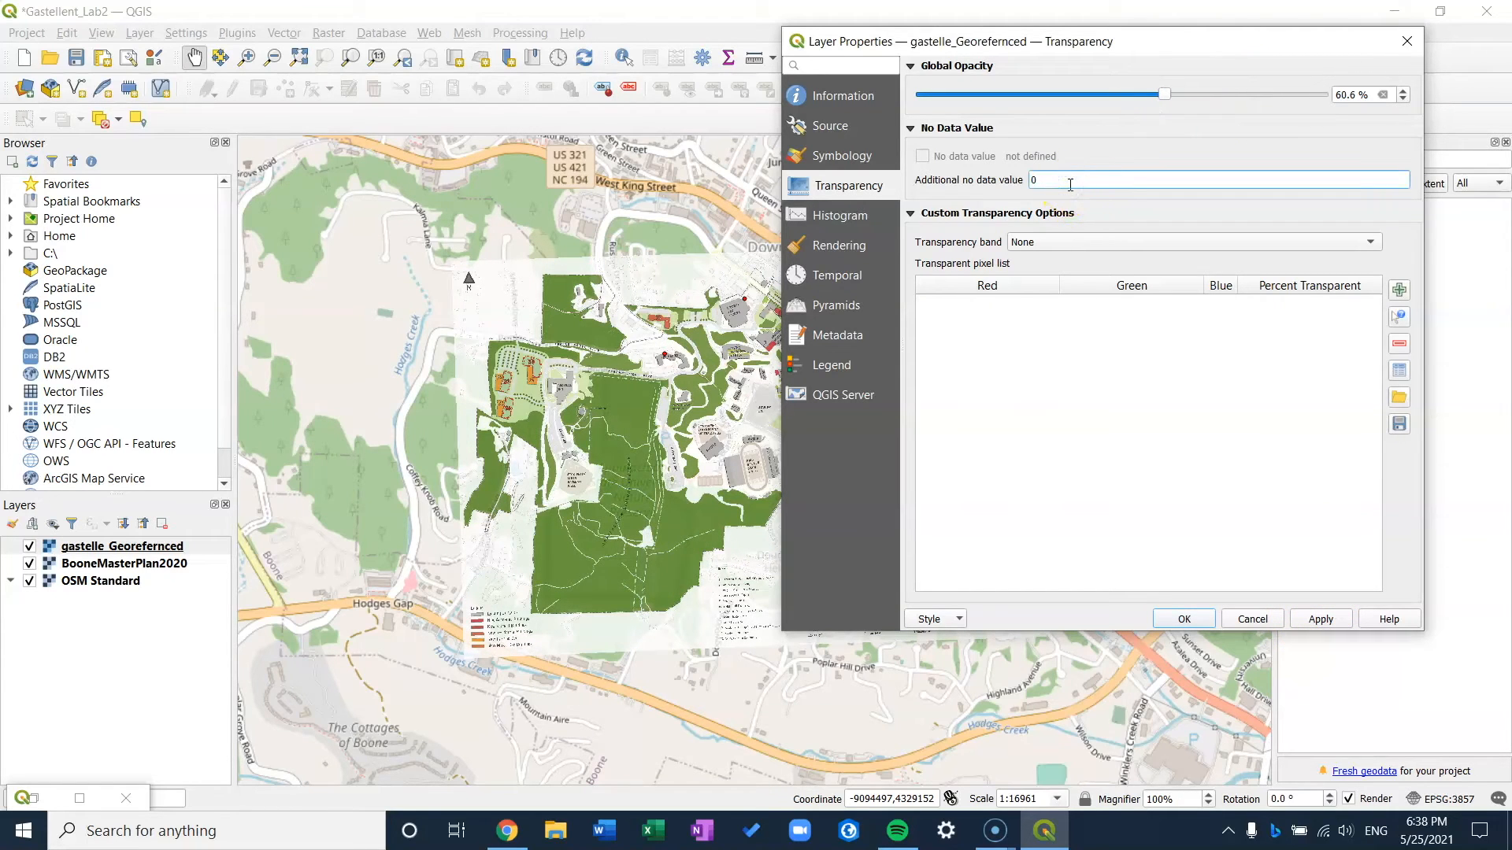
{"action": "left_click", "coordinate": [1063, 171]}
{"action": "left_click", "coordinate": [1186, 619]}
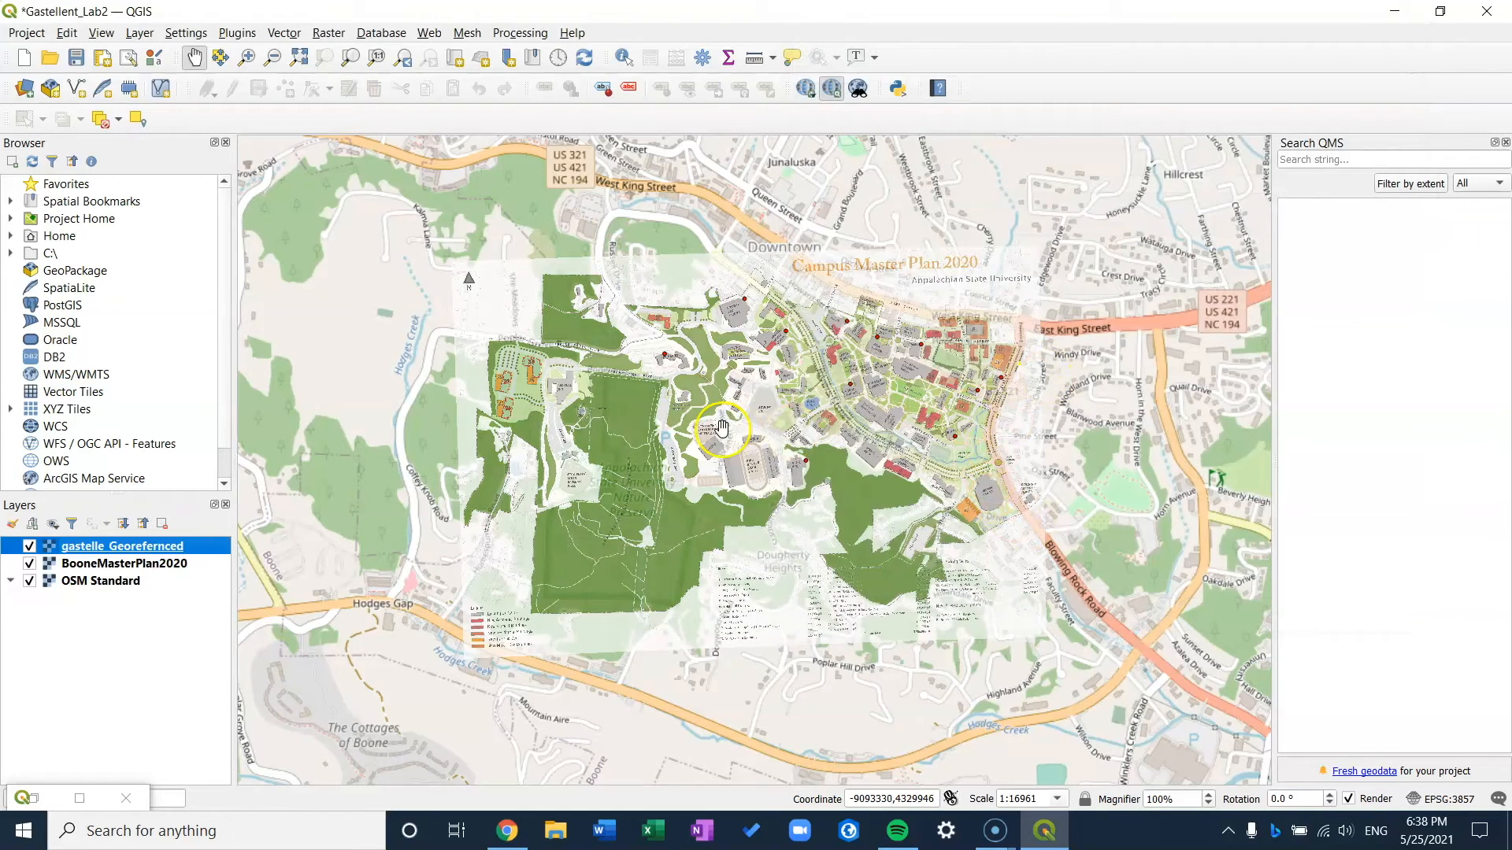
Raise the gastelle_Georefernced layer's global opacity slightly, keeping the basemap visible through it, and accept the properties.
{"action": "double_click", "coordinate": [111, 550]}
{"action": "left_click", "coordinate": [1191, 96]}
{"action": "left_click", "coordinate": [1321, 619]}
{"action": "left_click", "coordinate": [1184, 619]}
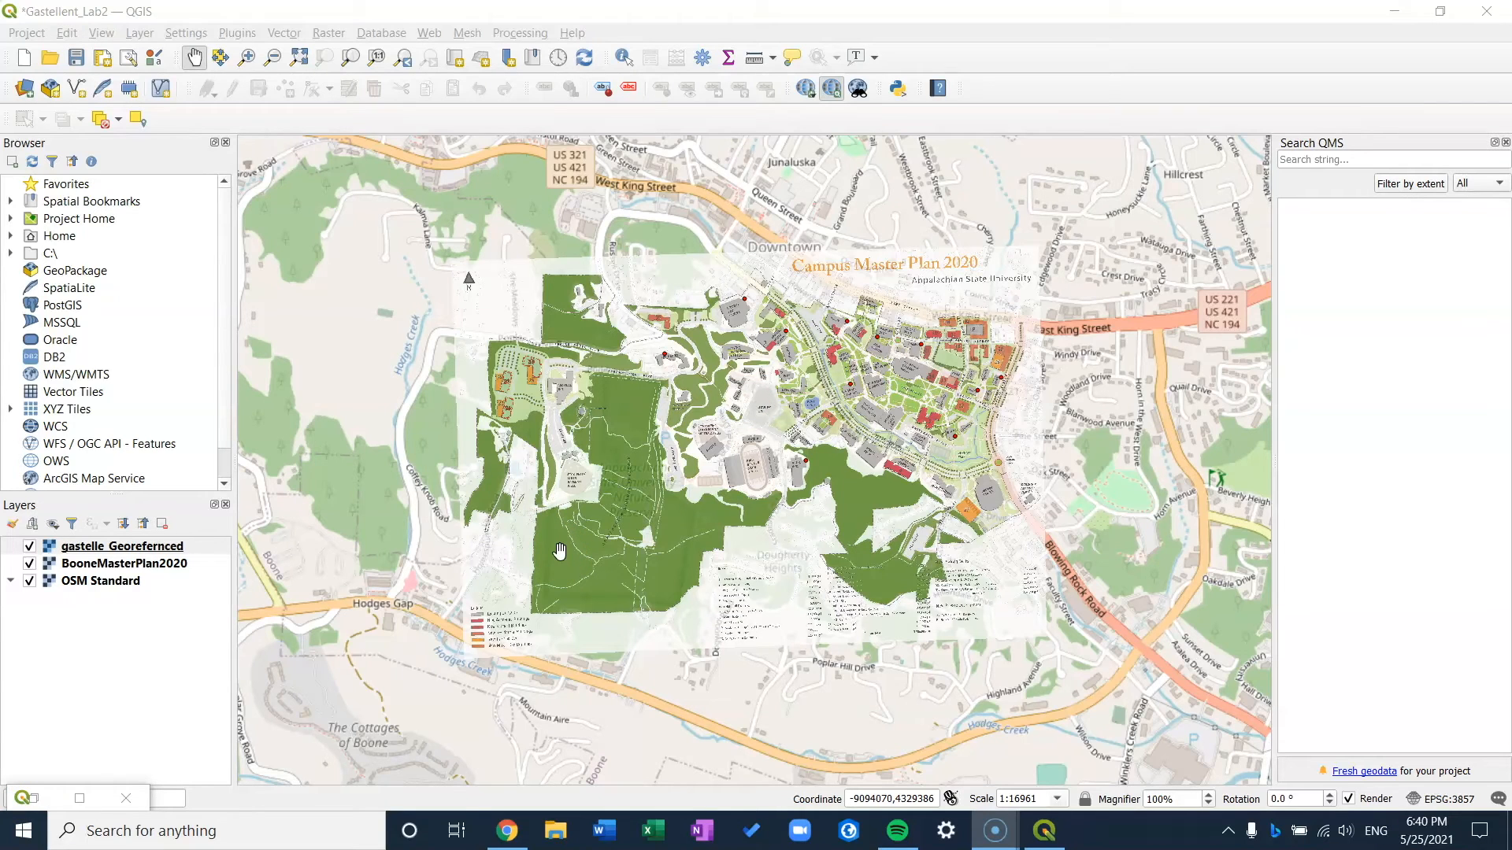
Hide the QuickMapServices search and show it again.
{"action": "left_click", "coordinate": [799, 9]}
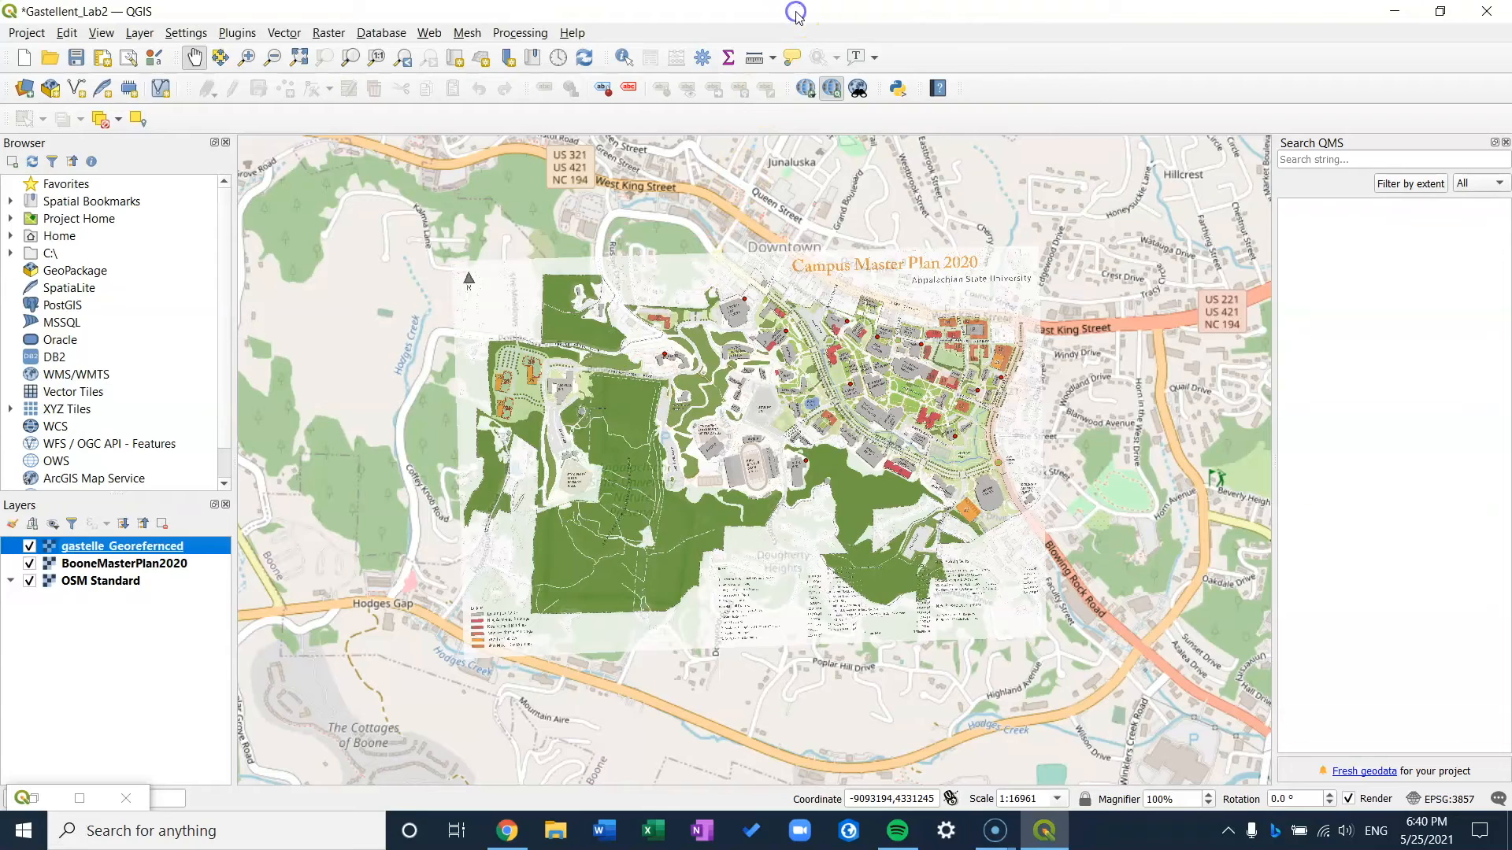
{"action": "left_click", "coordinate": [429, 32]}
{"action": "mouse_move", "coordinate": [501, 79]}
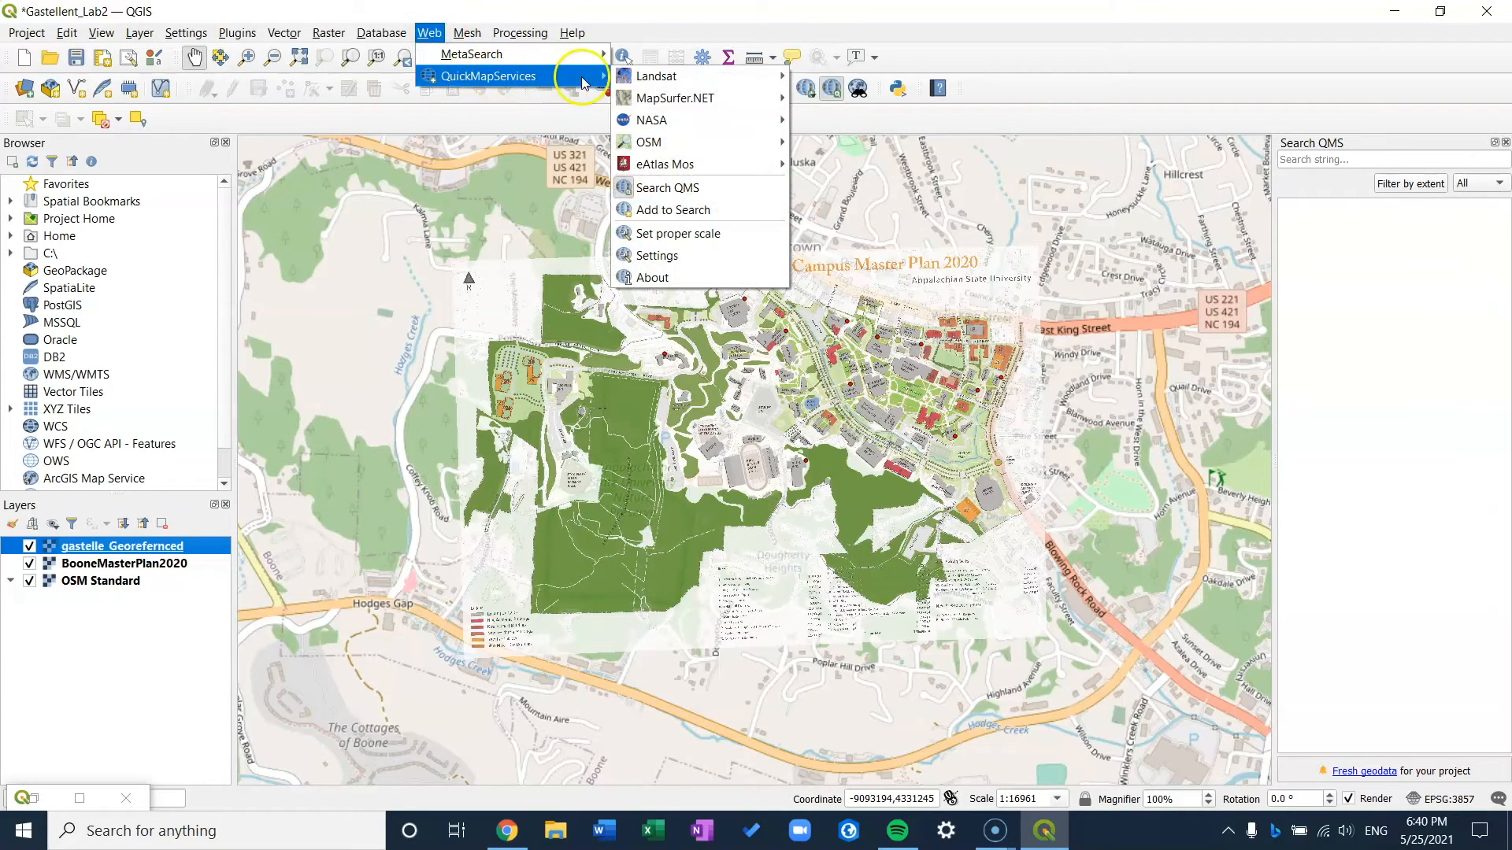
{"action": "left_click", "coordinate": [653, 189]}
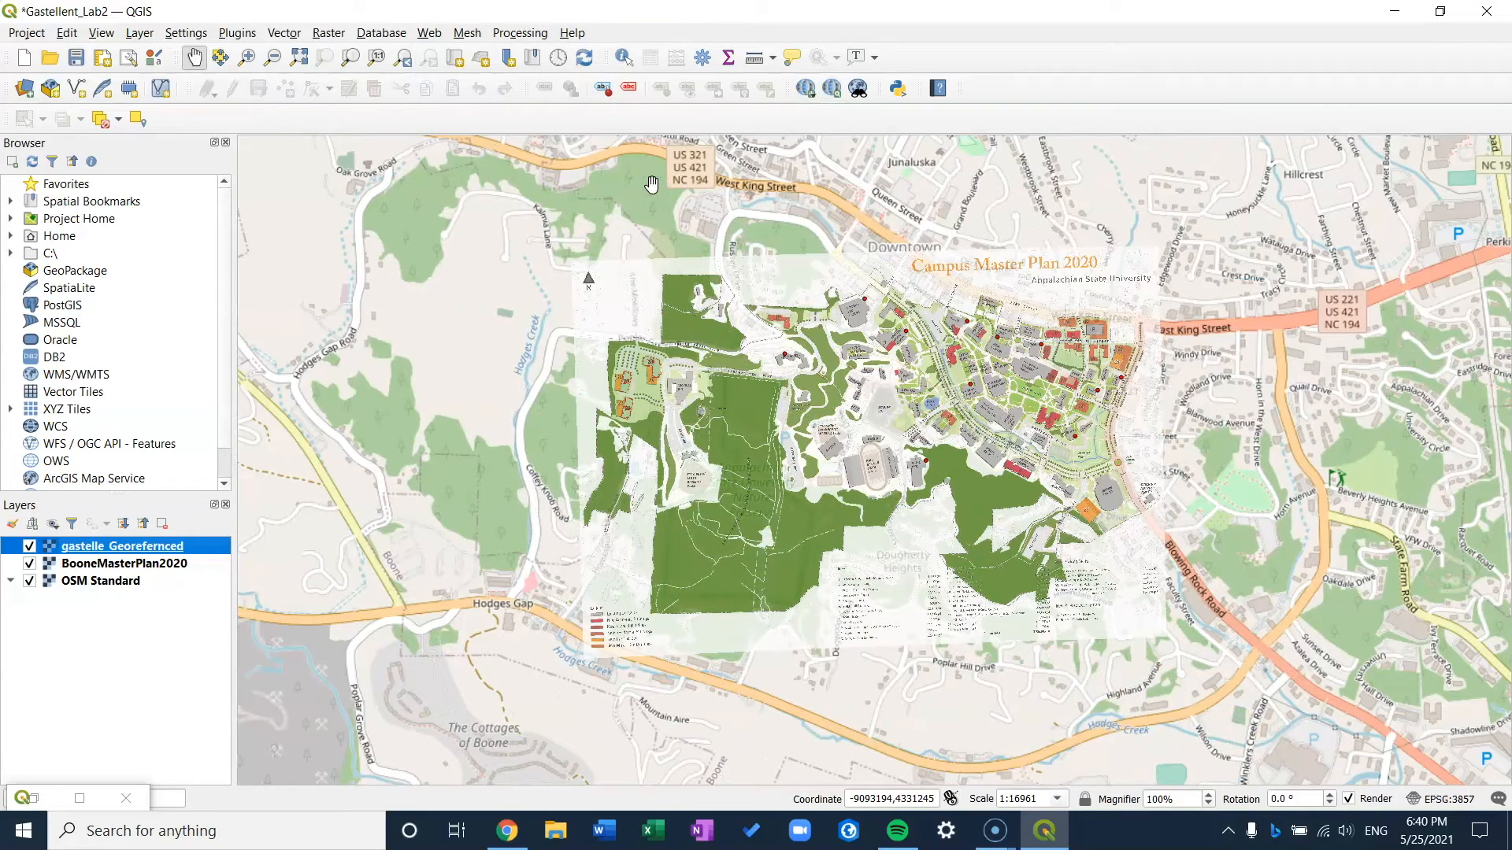
{"action": "left_click", "coordinate": [438, 36]}
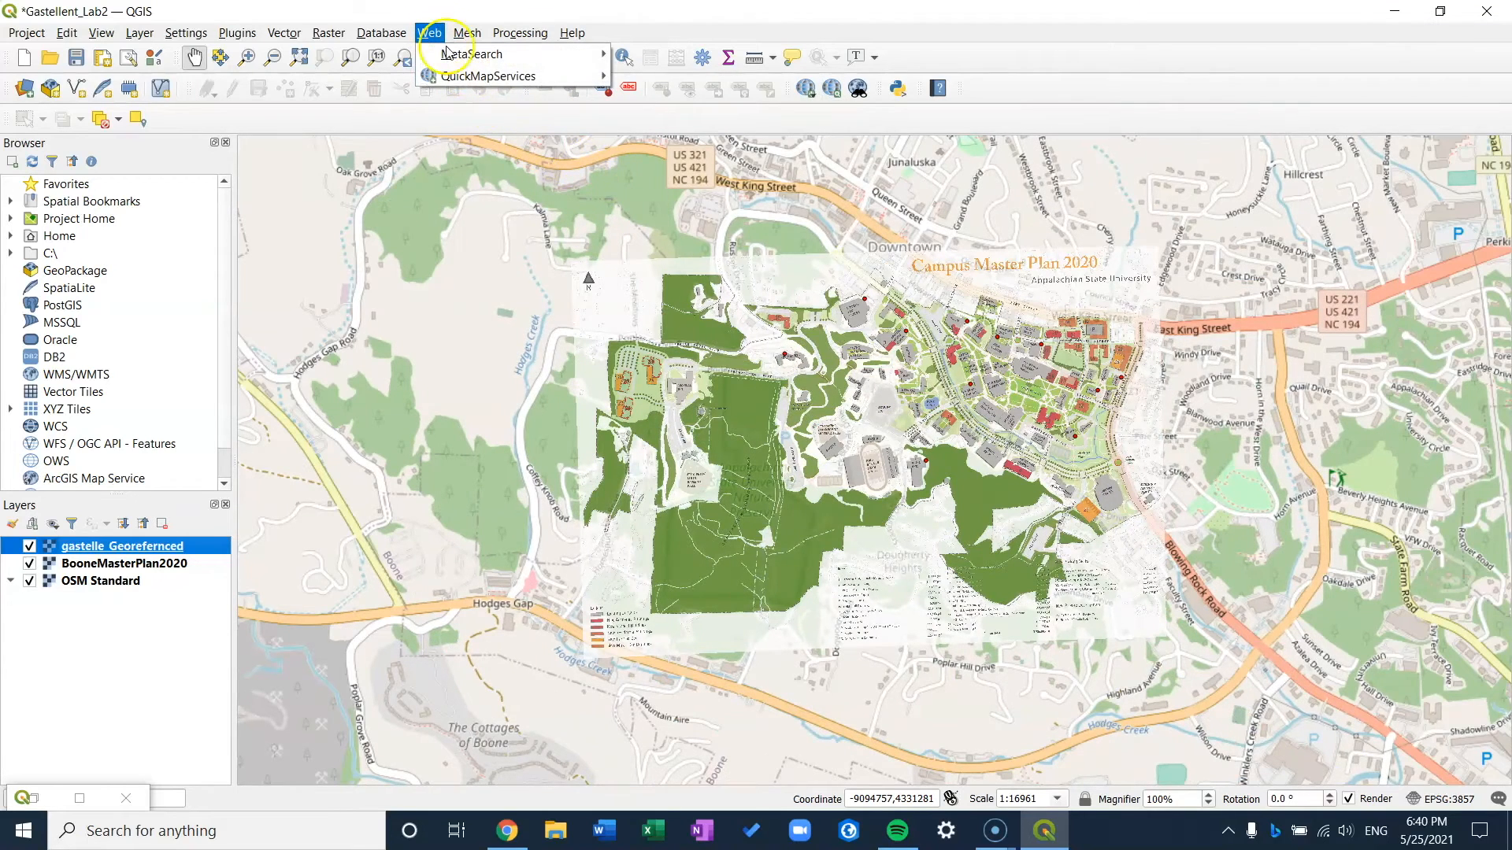
{"action": "left_click", "coordinate": [490, 75]}
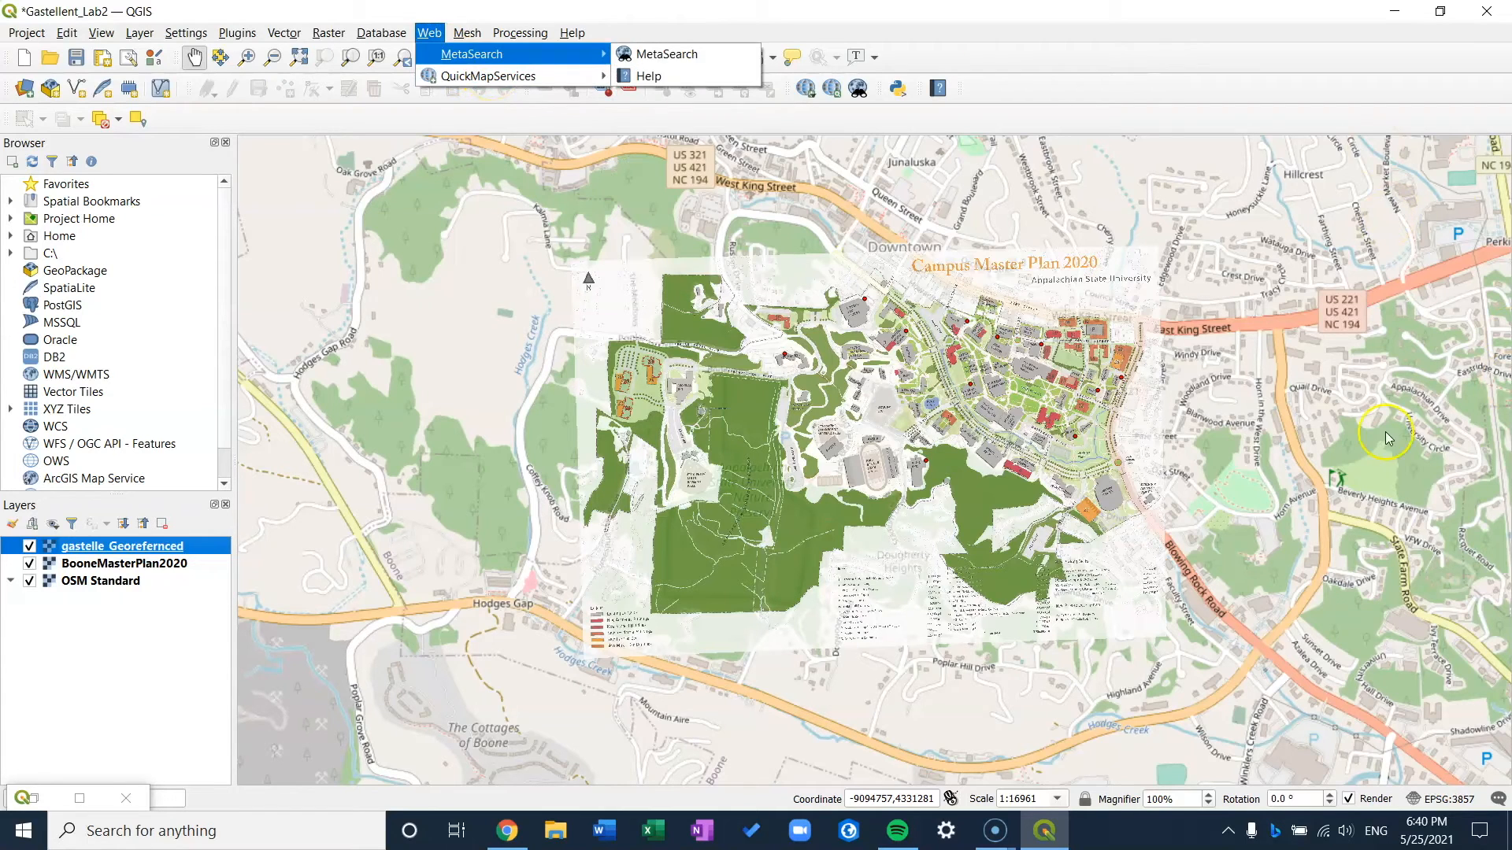
{"action": "left_click", "coordinate": [383, 31]}
{"action": "mouse_move", "coordinate": [429, 33]}
{"action": "mouse_move", "coordinate": [481, 75]}
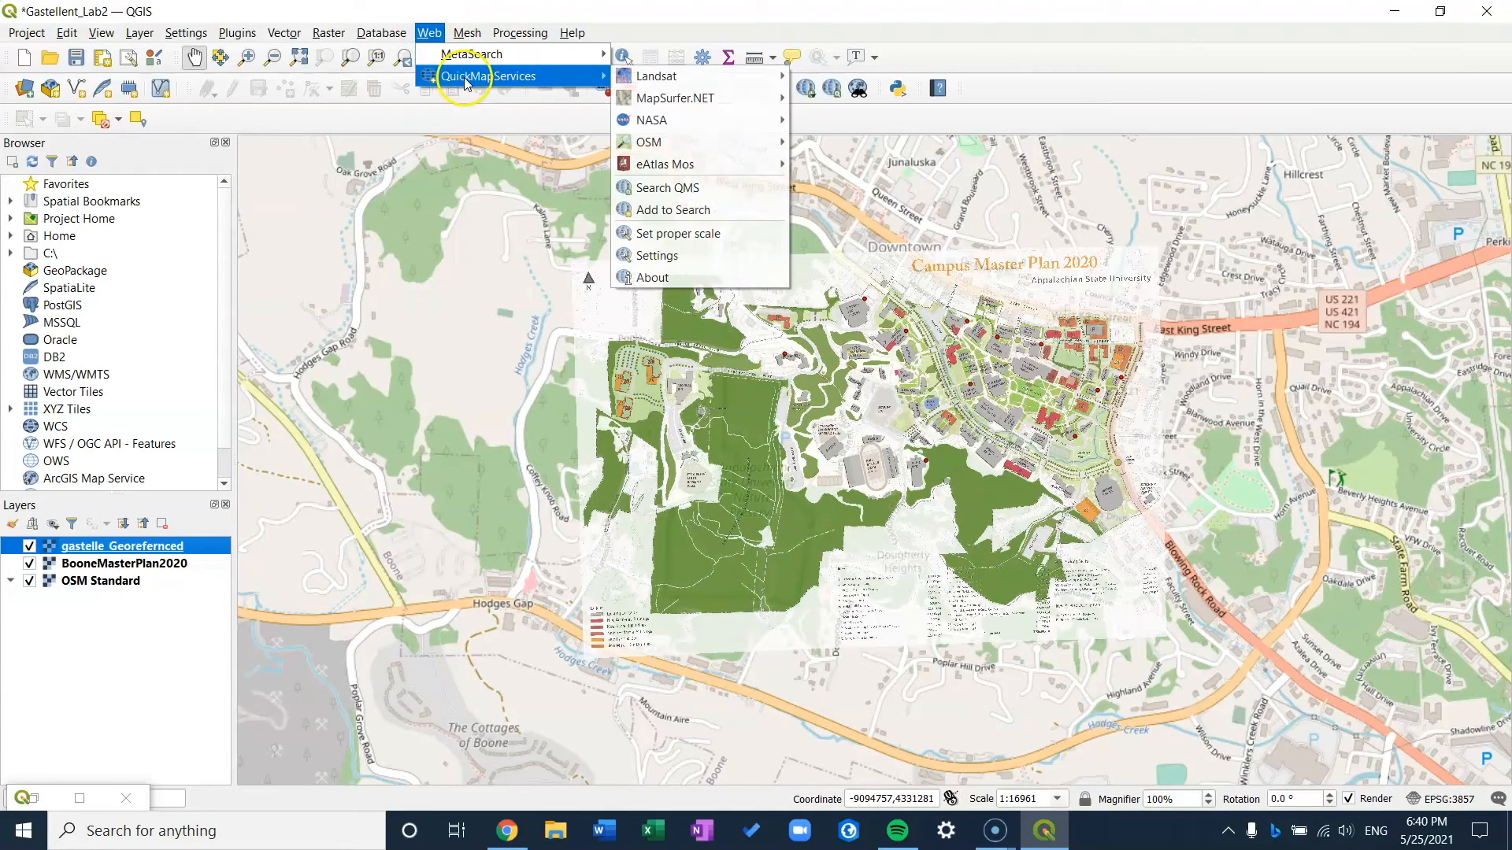
{"action": "left_click", "coordinate": [657, 193]}
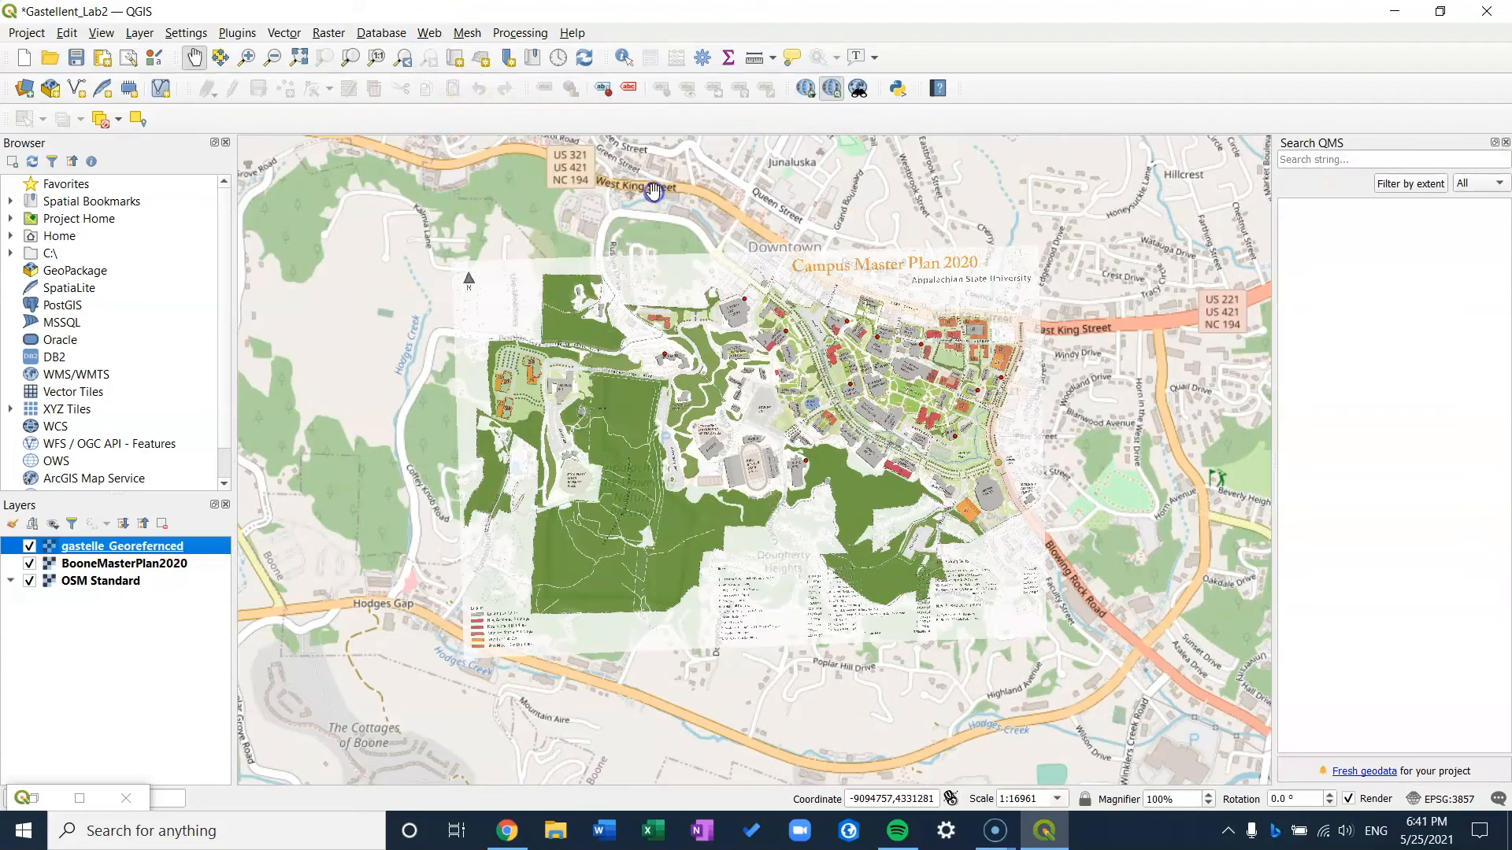
Search QuickMapServices for Google Satellite, add the Google Satellite basemap, and hide the OSM Standard layer.
{"action": "left_click", "coordinate": [1308, 162]}
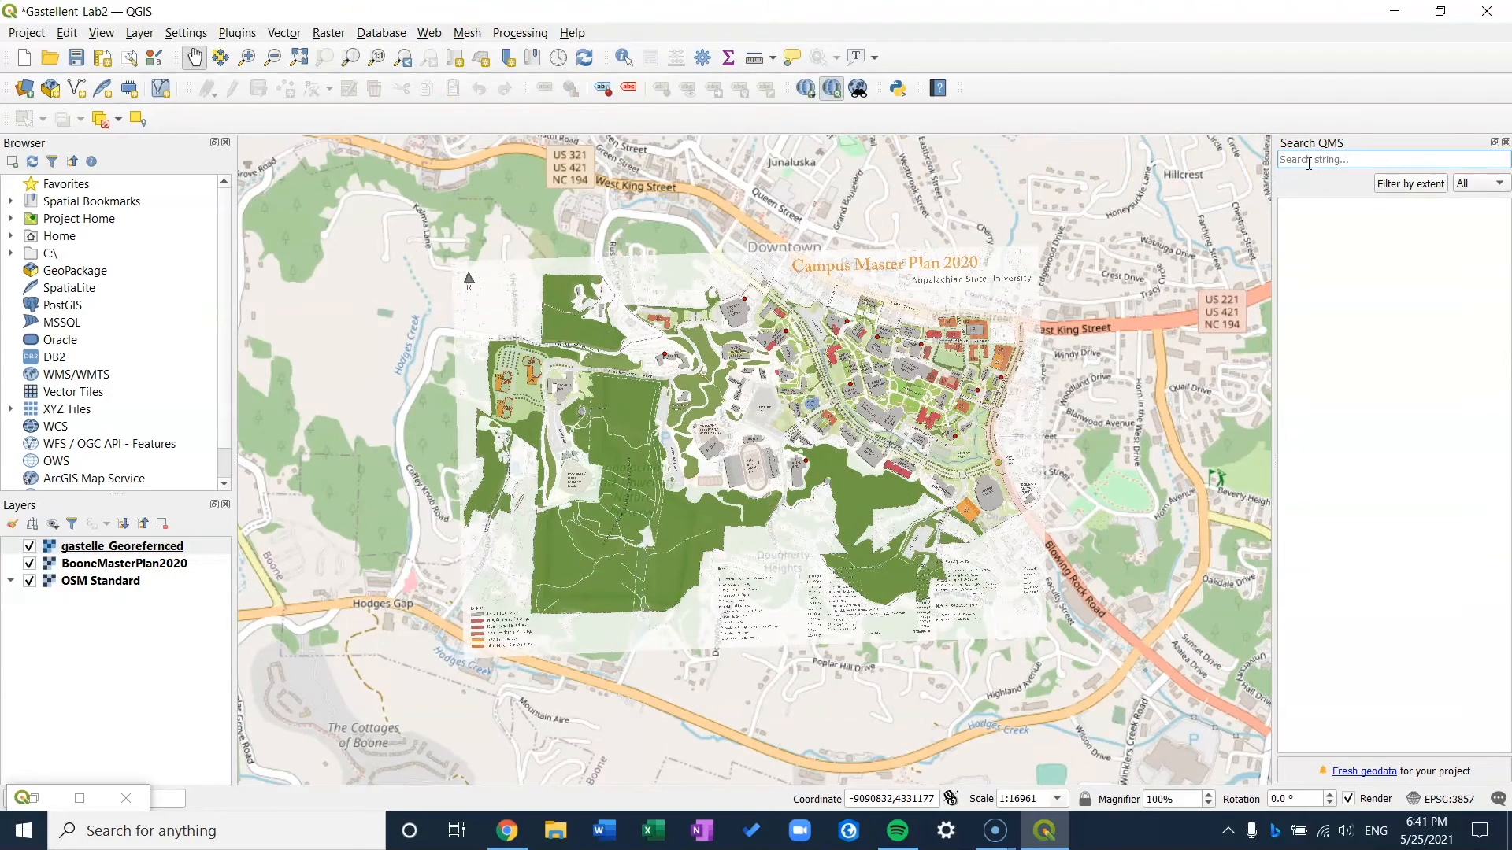
{"action": "type", "text": "Google Satellite"}
{"action": "left_click", "coordinate": [1328, 307]}
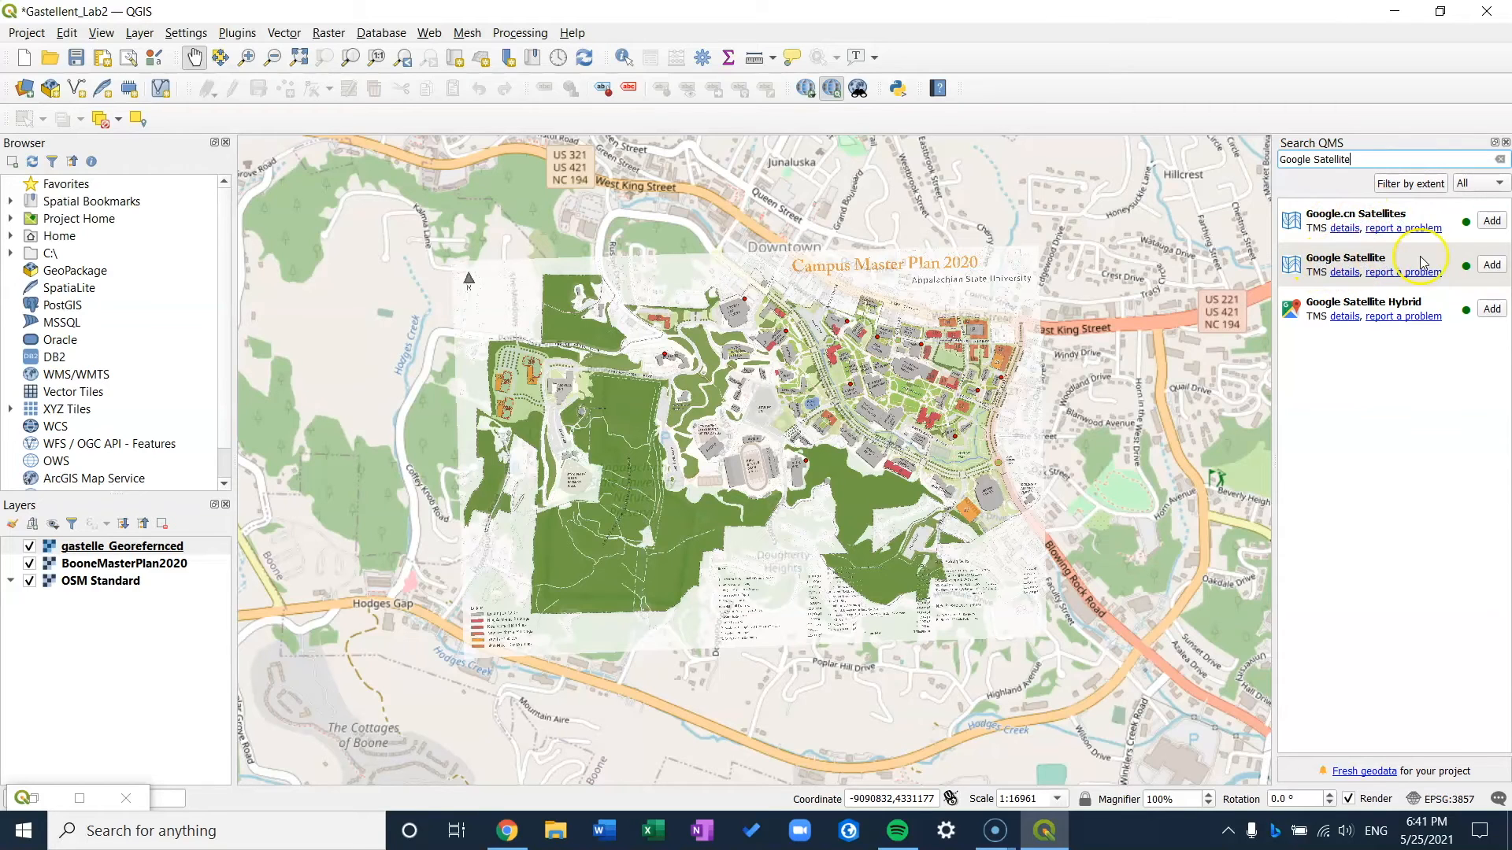
{"action": "left_click", "coordinate": [1491, 265]}
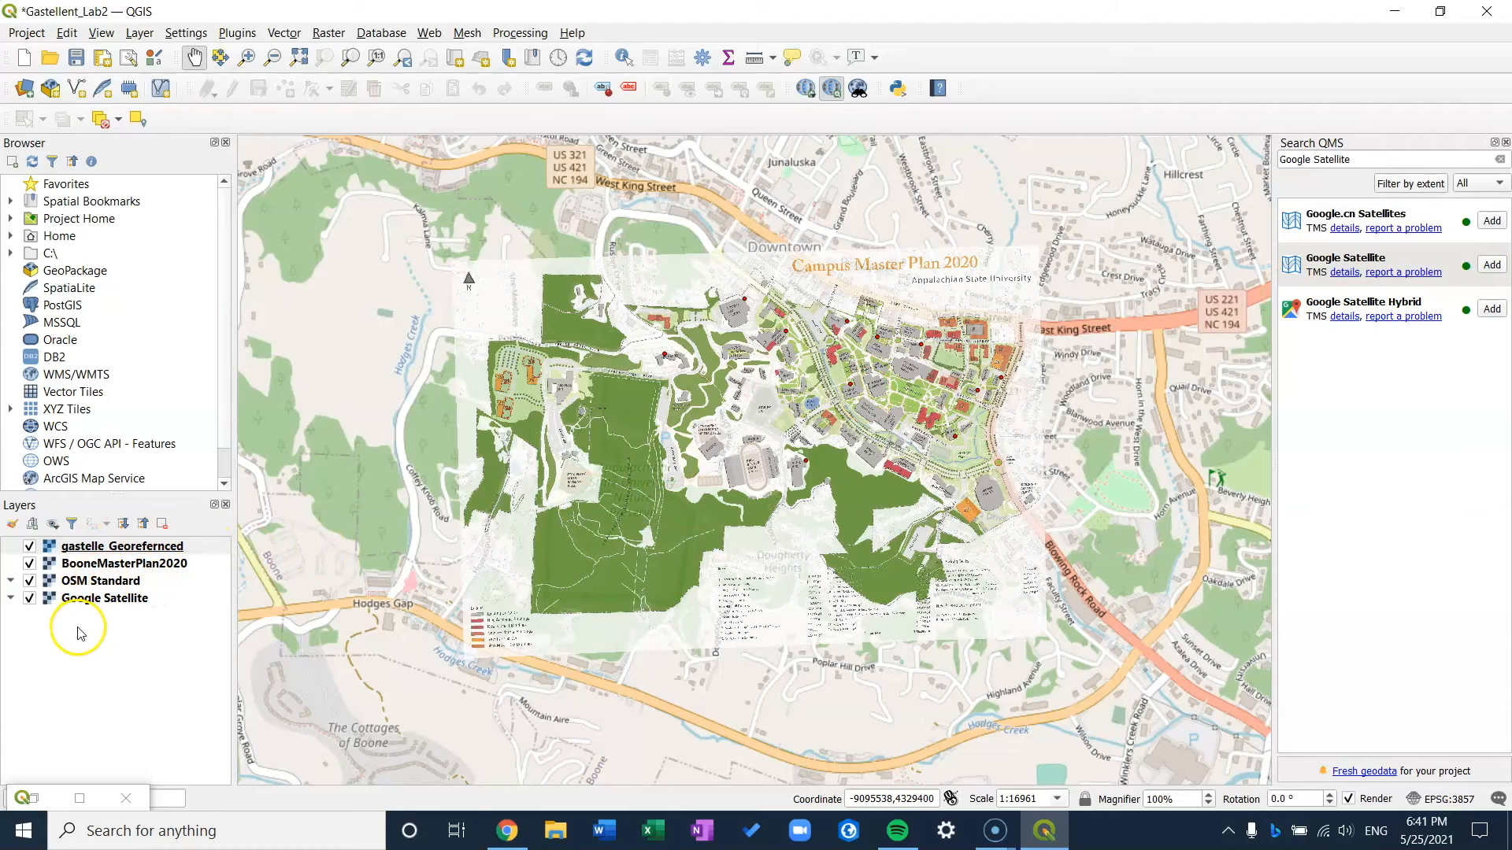
{"action": "left_click", "coordinate": [30, 583]}
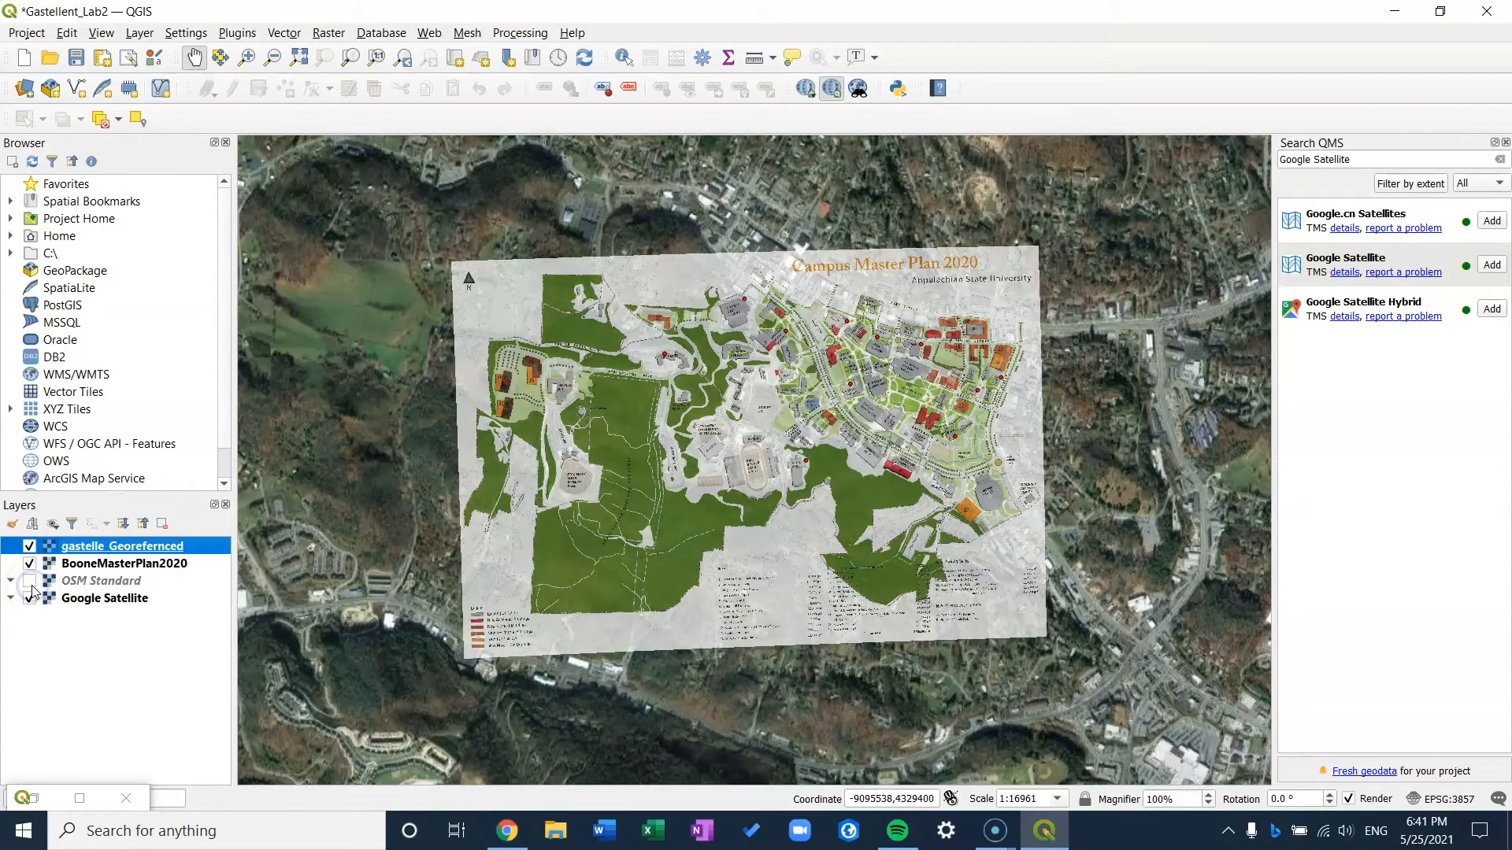
{"action": "left_click", "coordinate": [31, 799]}
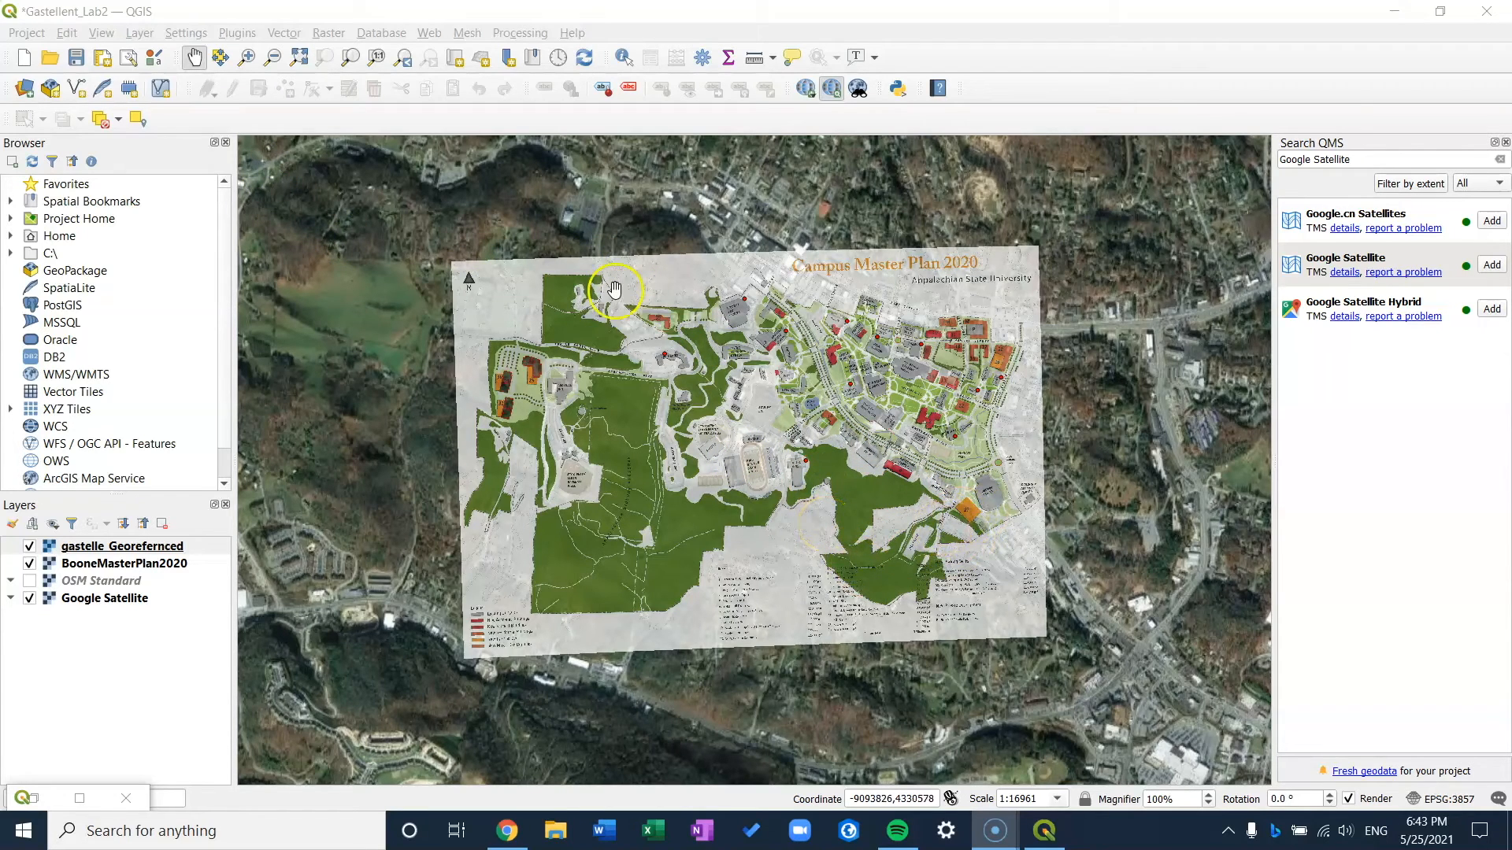
Start a new shapefile layer with the file name gastelle_Digitized and the Polygon geometry type.
{"action": "left_click", "coordinate": [248, 58]}
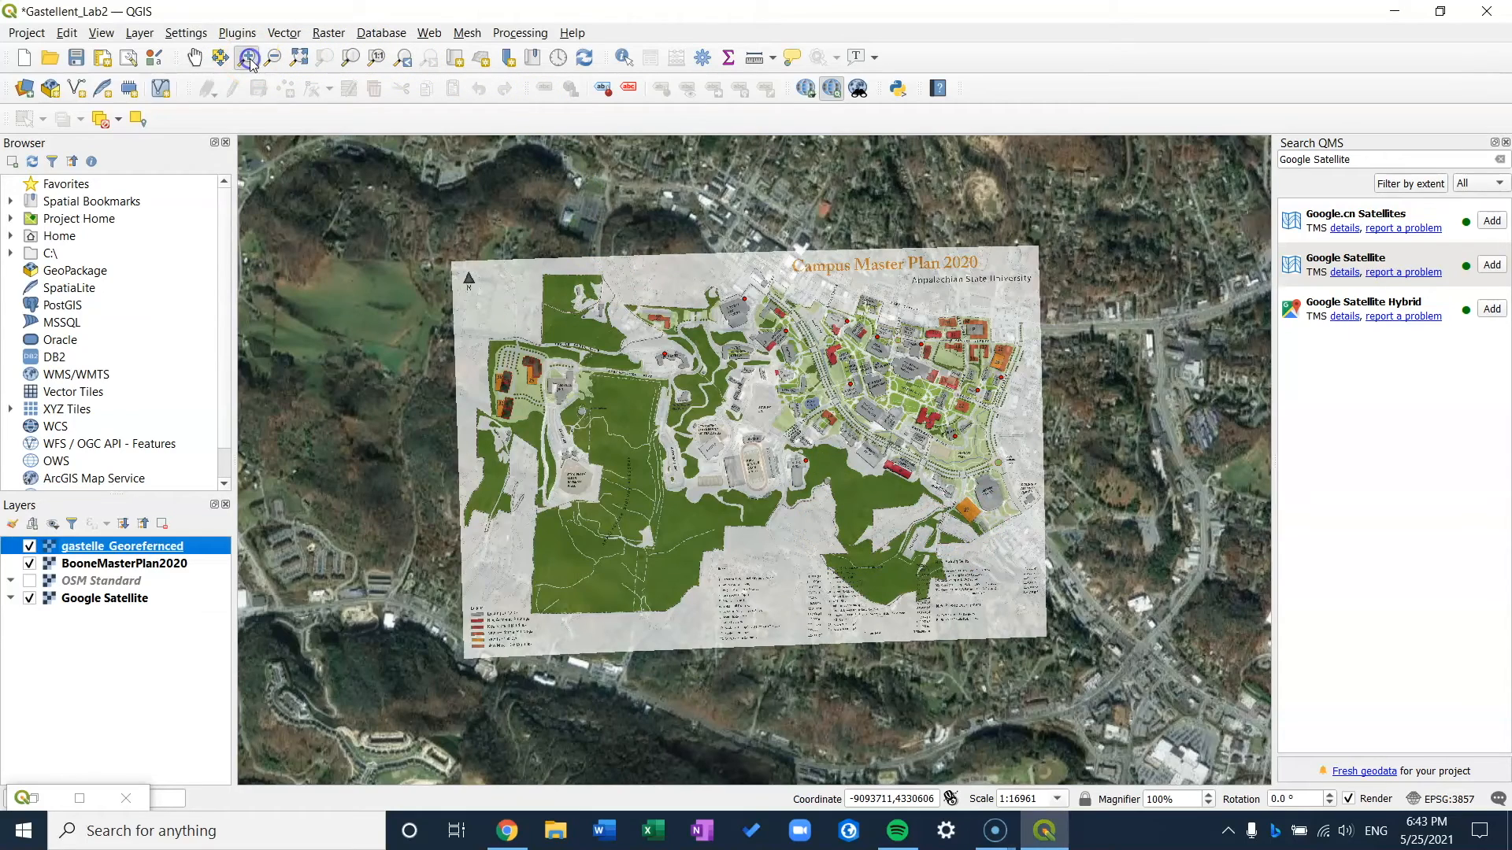
{"action": "left_click", "coordinate": [967, 512]}
{"action": "left_click", "coordinate": [743, 447]}
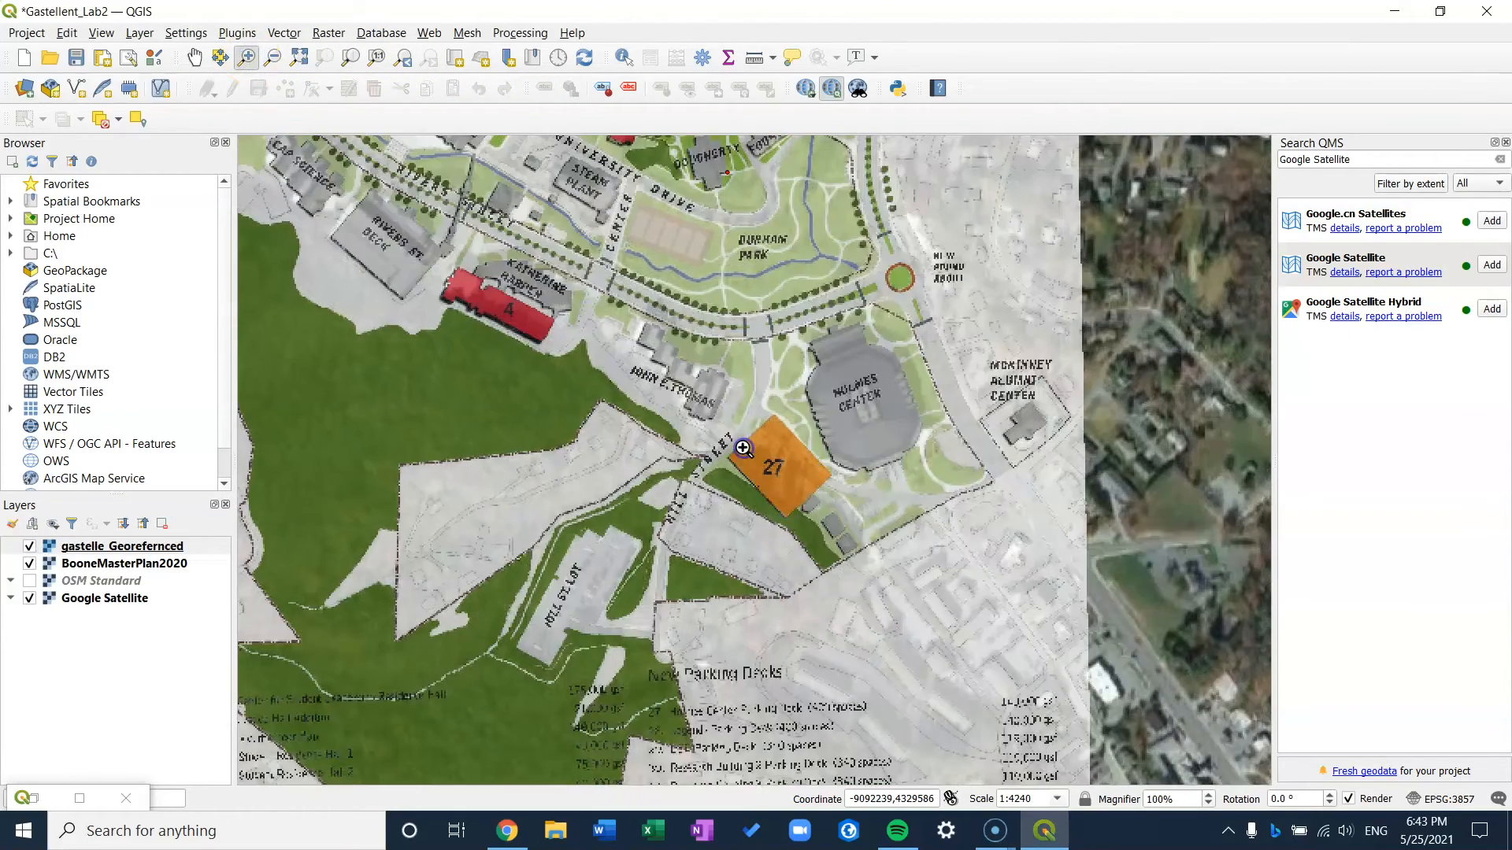
{"action": "left_click", "coordinate": [773, 449]}
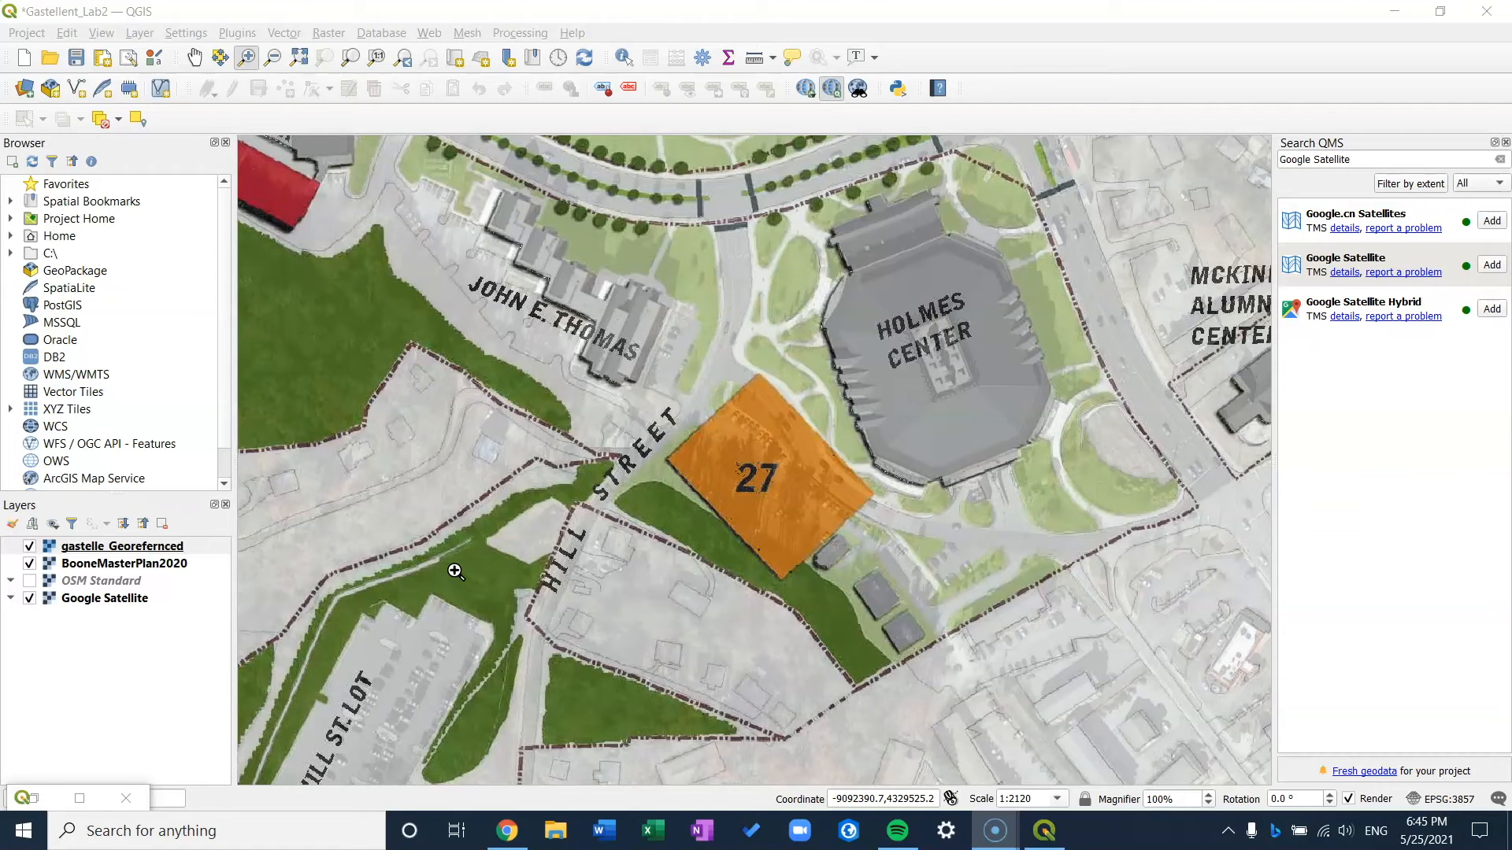
{"action": "left_click", "coordinate": [141, 33]}
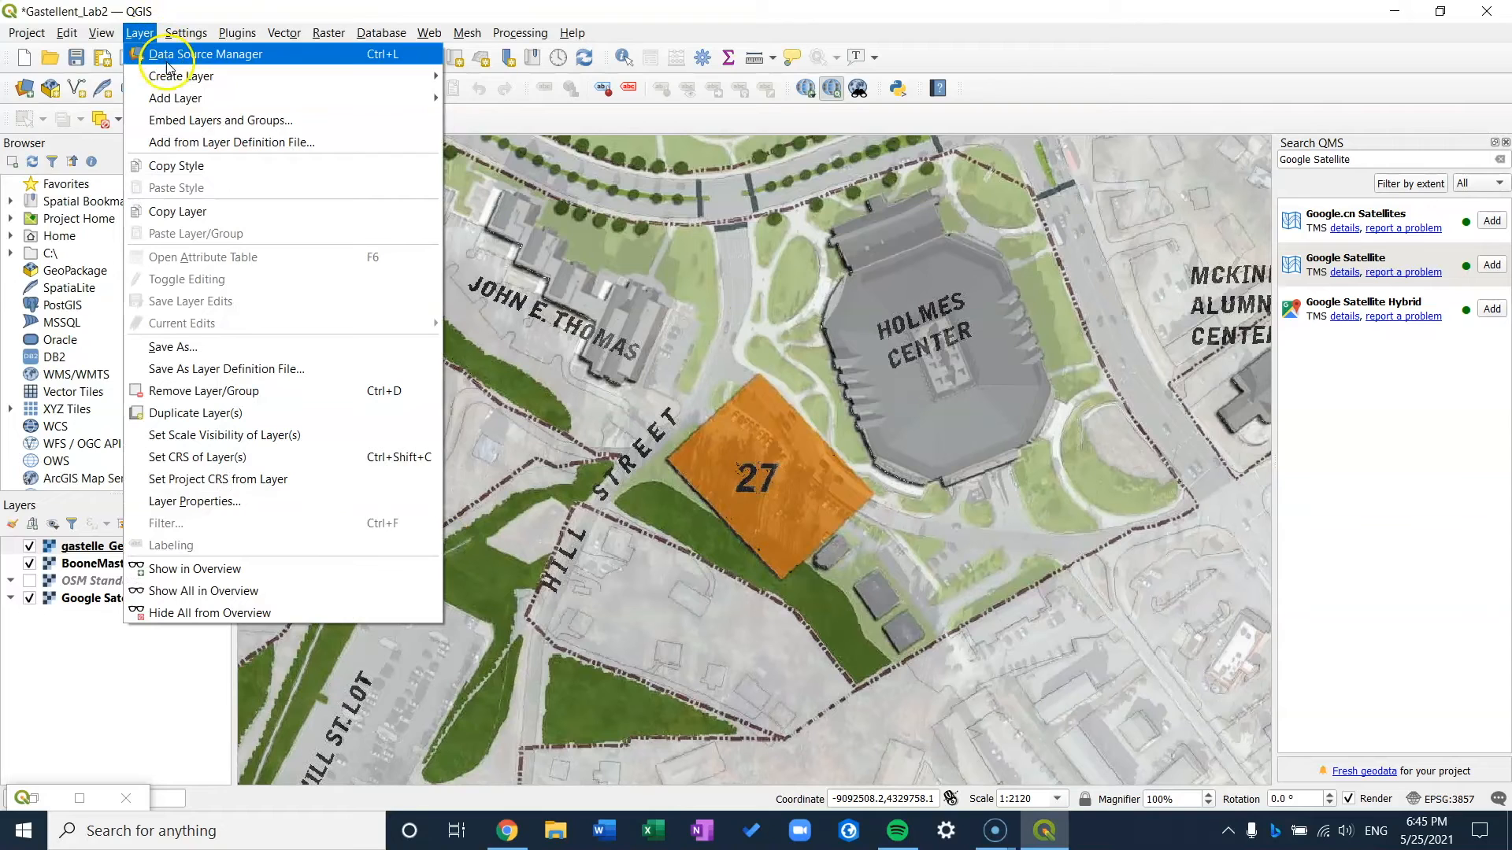
{"action": "mouse_move", "coordinate": [232, 76]}
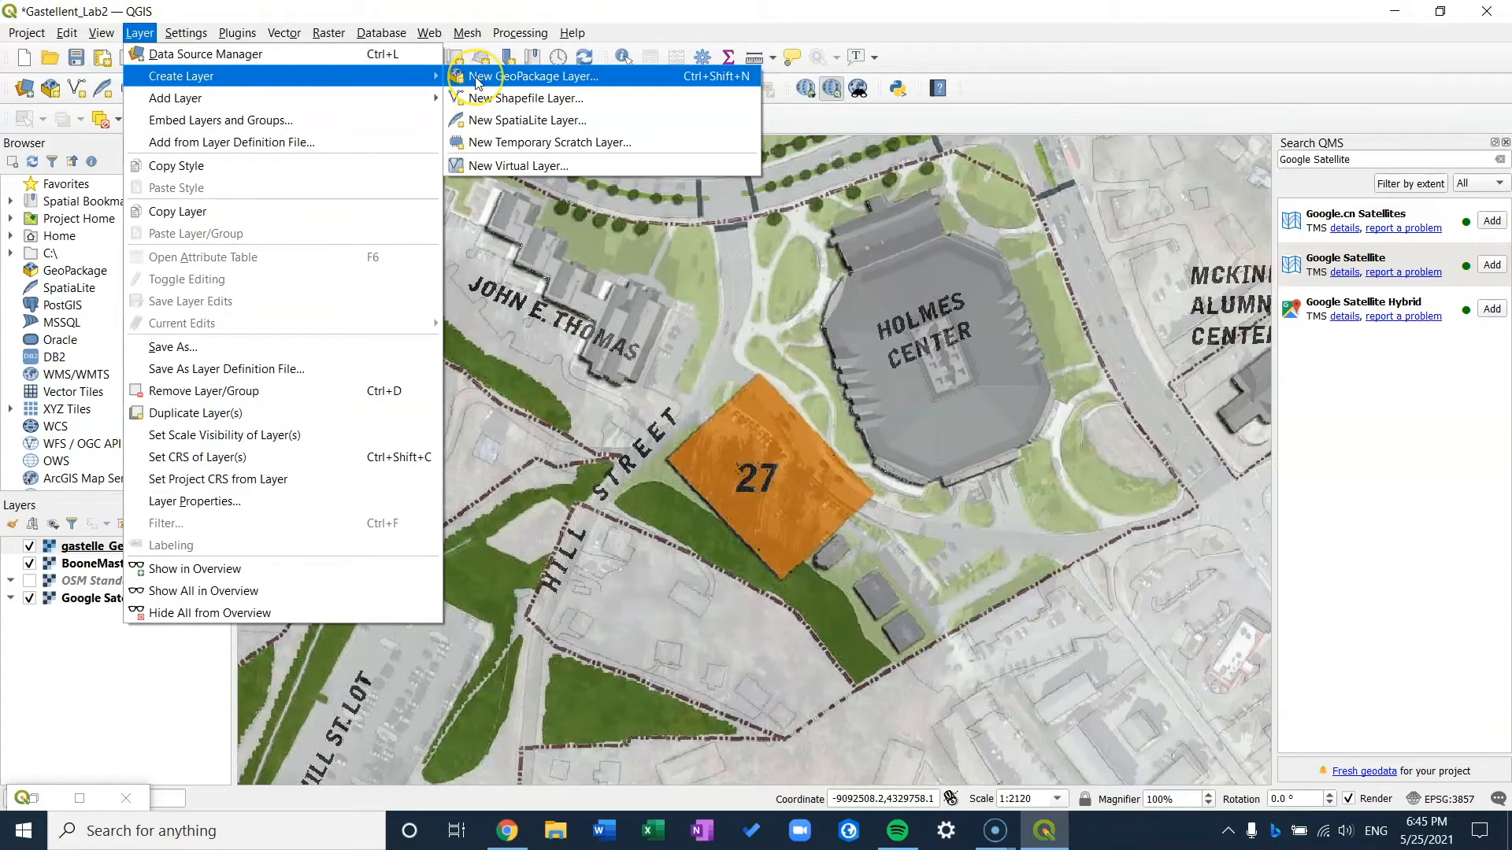
{"action": "left_click", "coordinate": [483, 99]}
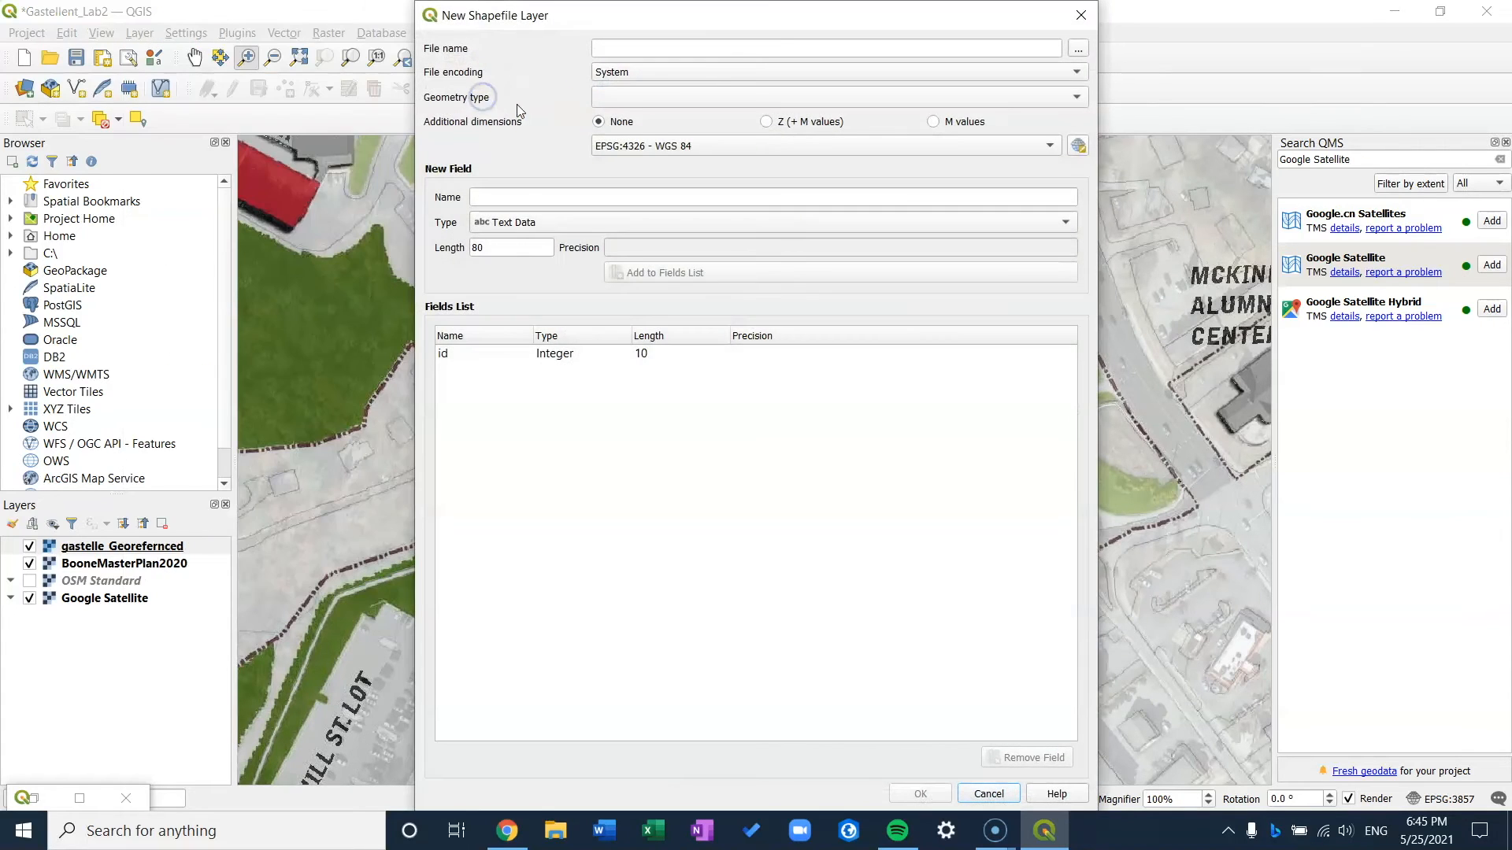
{"action": "left_click", "coordinate": [753, 49]}
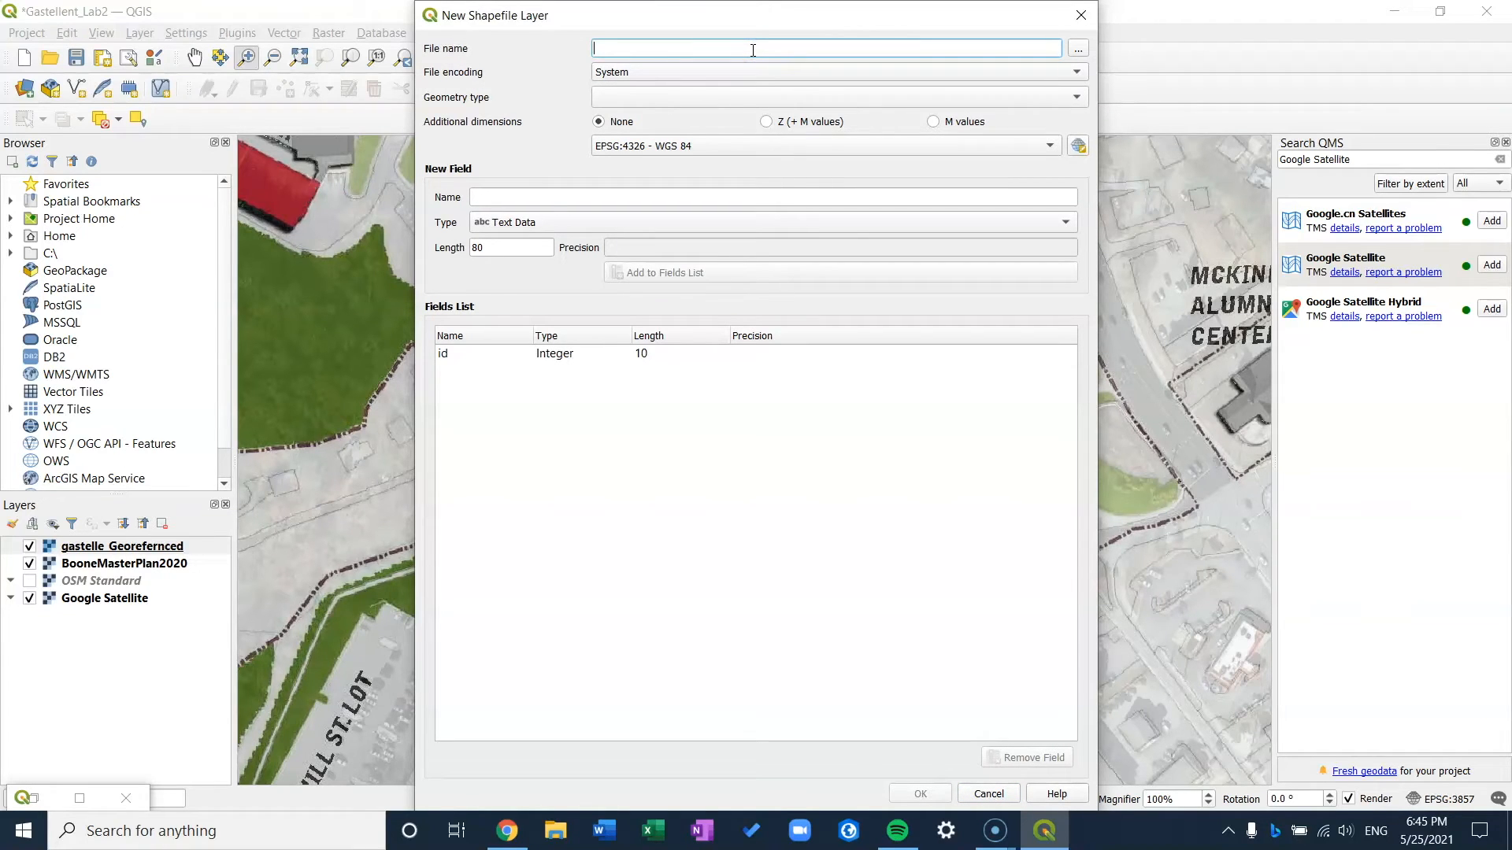
{"action": "type", "text": "gastelle_Digitized"}
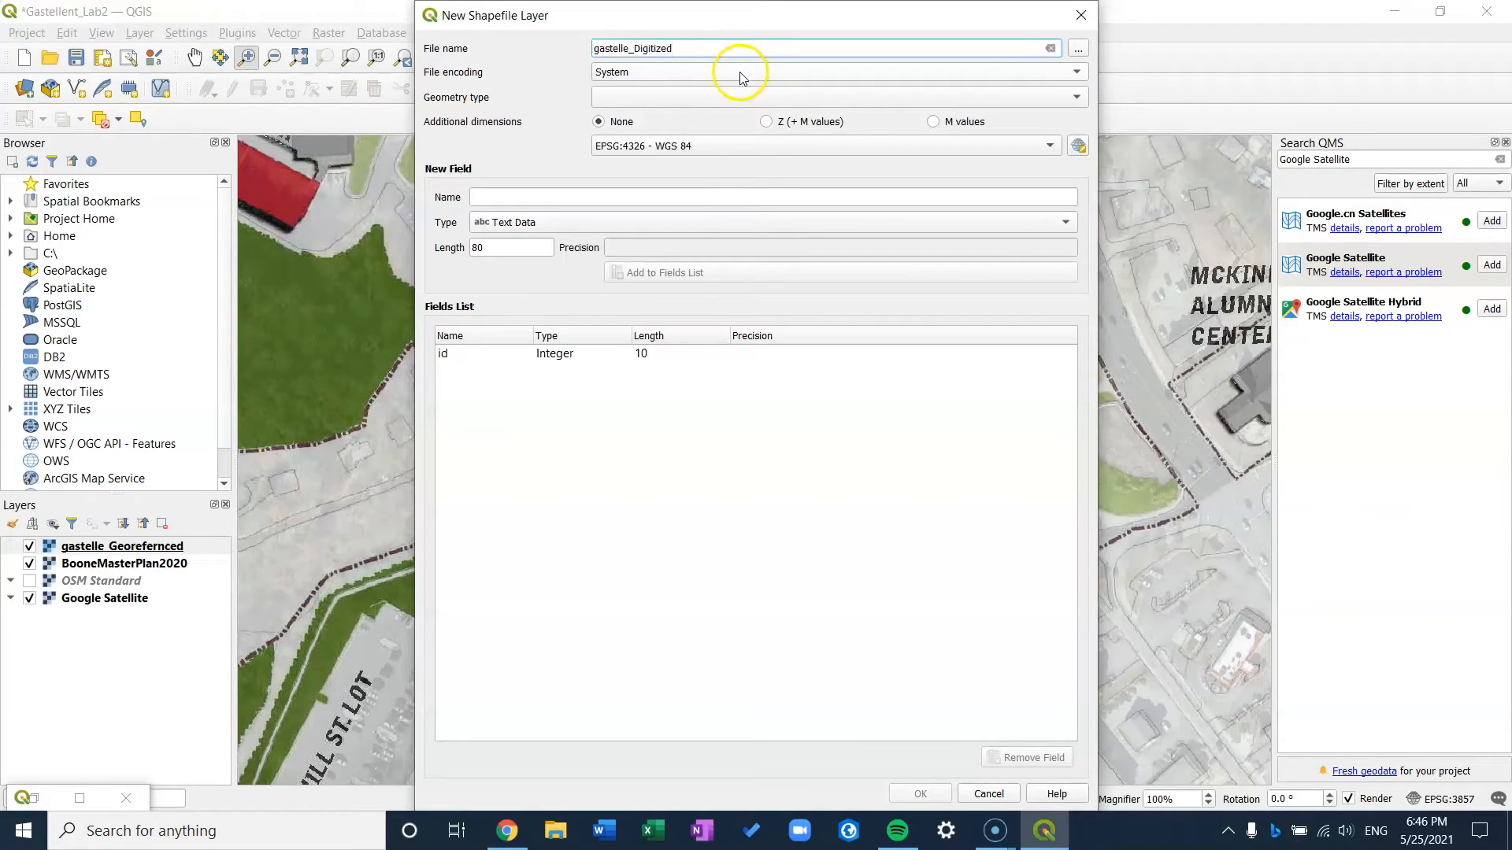
{"action": "left_click", "coordinate": [718, 97]}
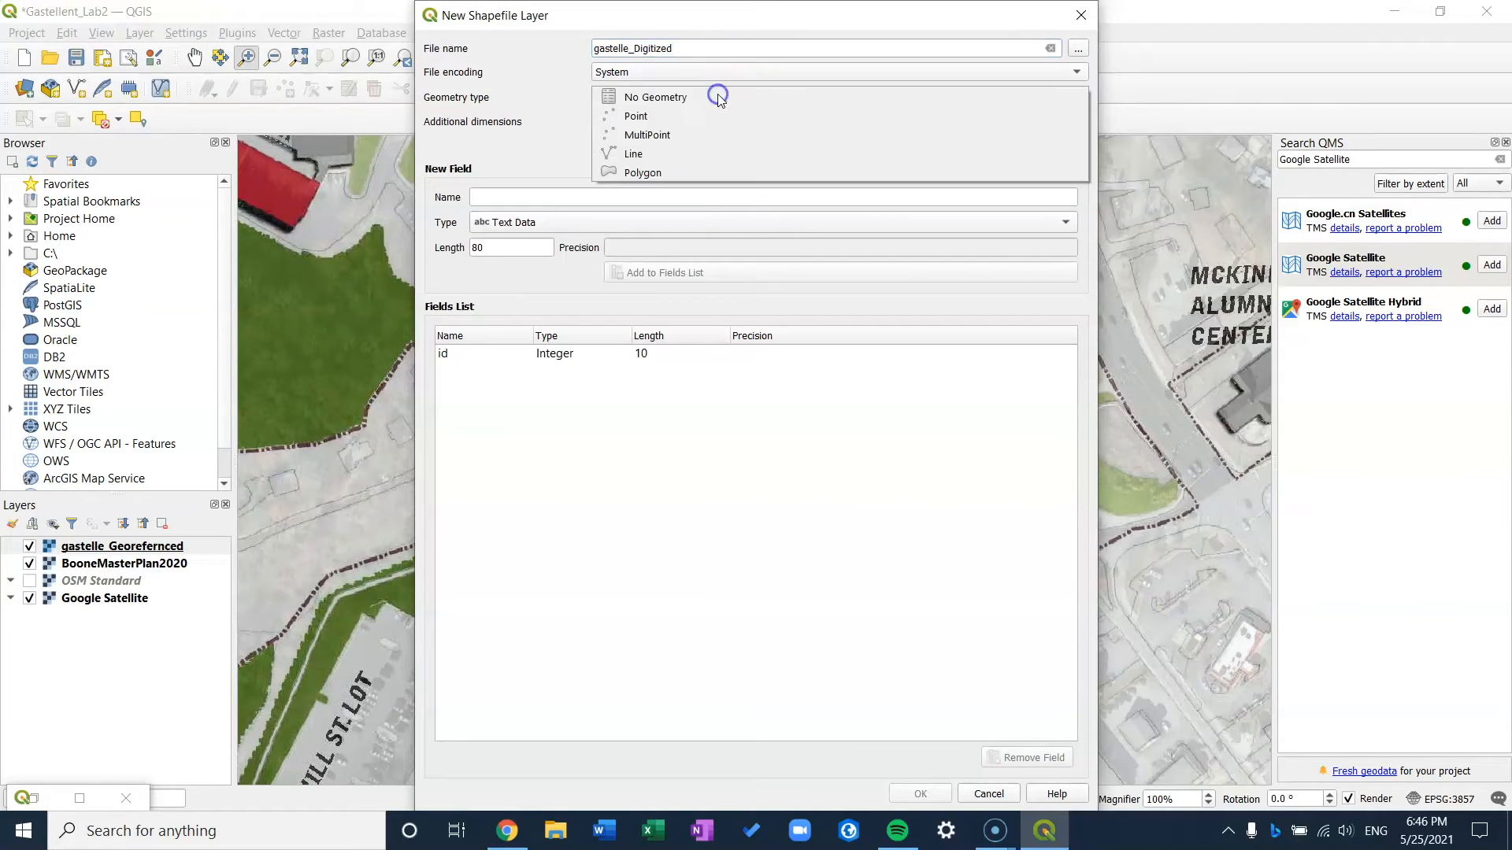
{"action": "left_click", "coordinate": [644, 170]}
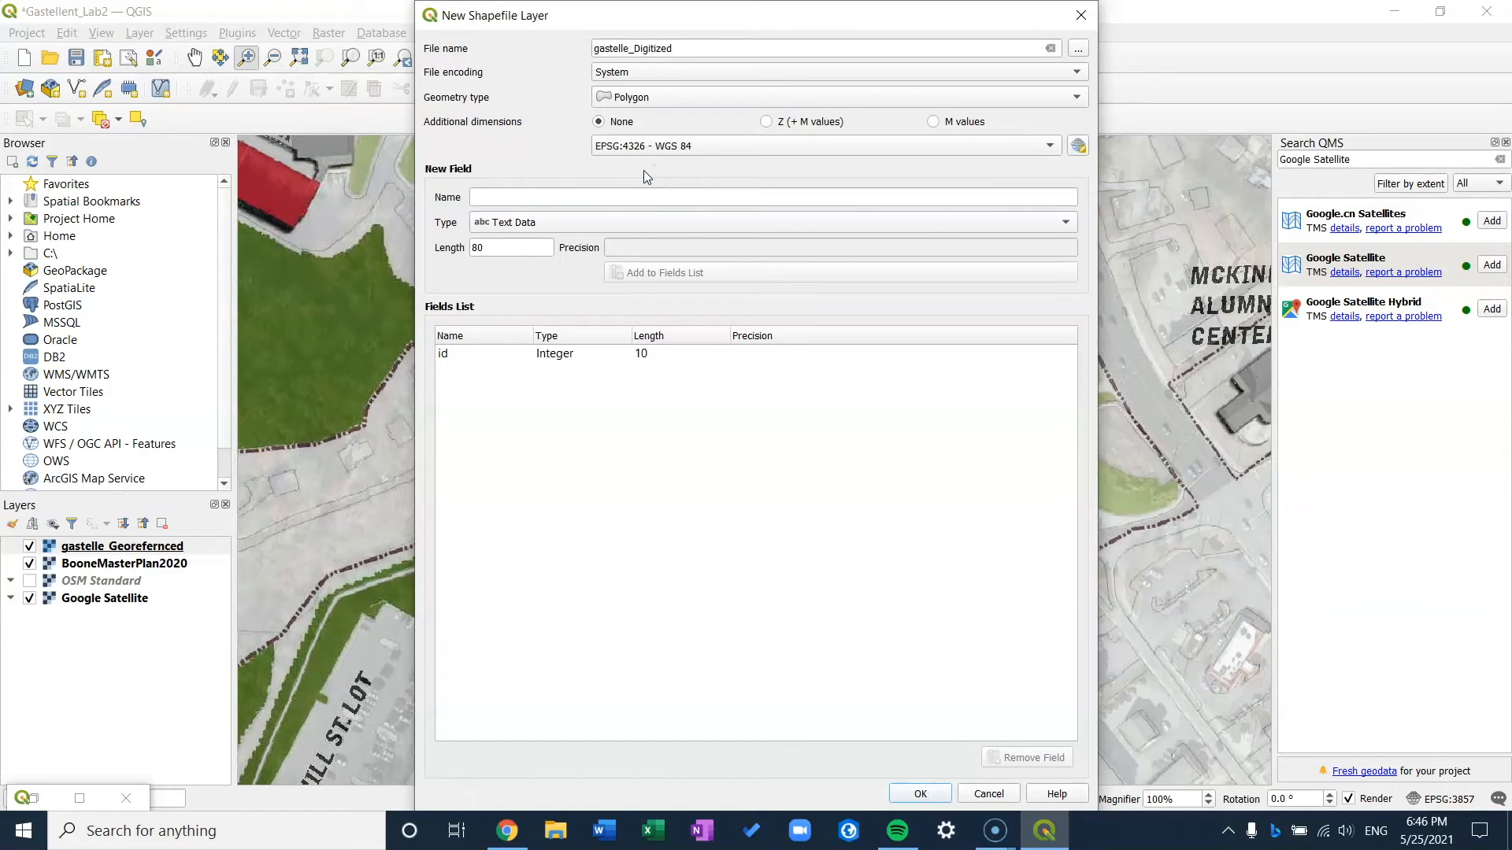
Set the new shapefile's save location to the Data folder under Documents, Geo2812, Lab2.
{"action": "left_click", "coordinate": [1079, 52]}
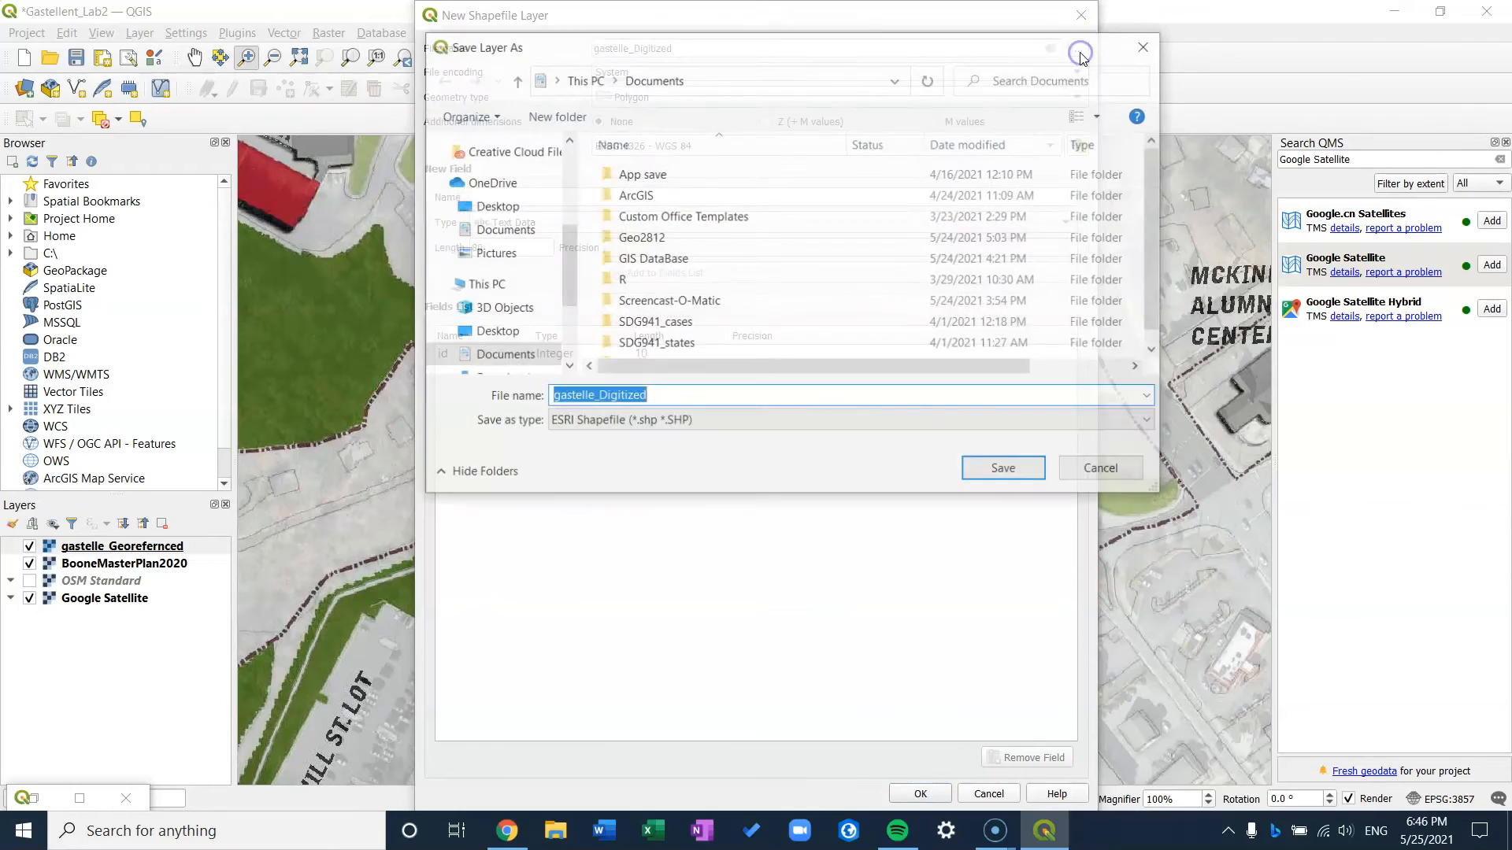
{"action": "left_click", "coordinate": [728, 241]}
{"action": "double_click", "coordinate": [730, 246]}
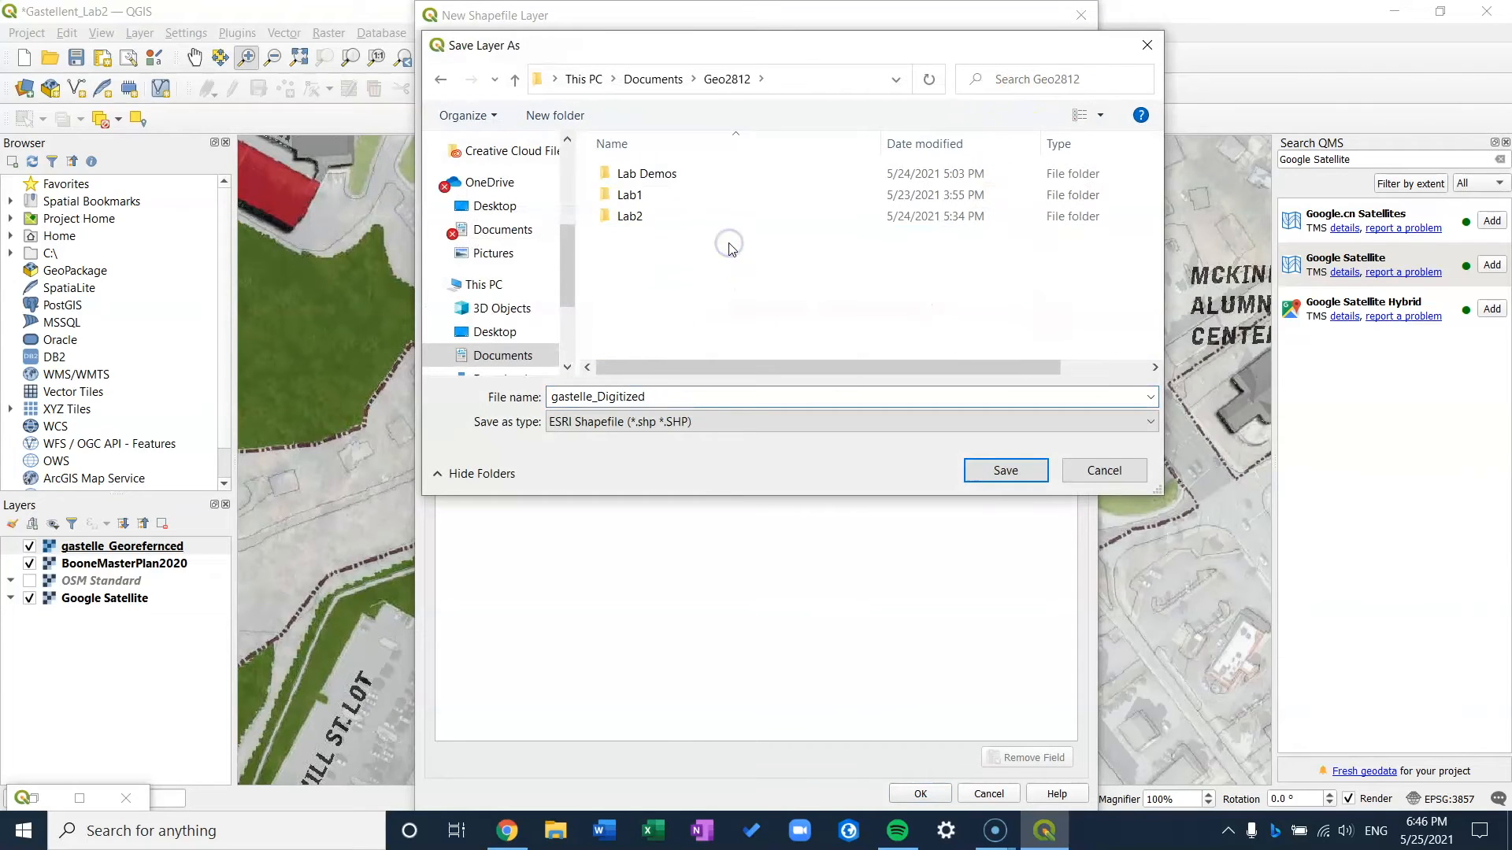
{"action": "left_click", "coordinate": [637, 218]}
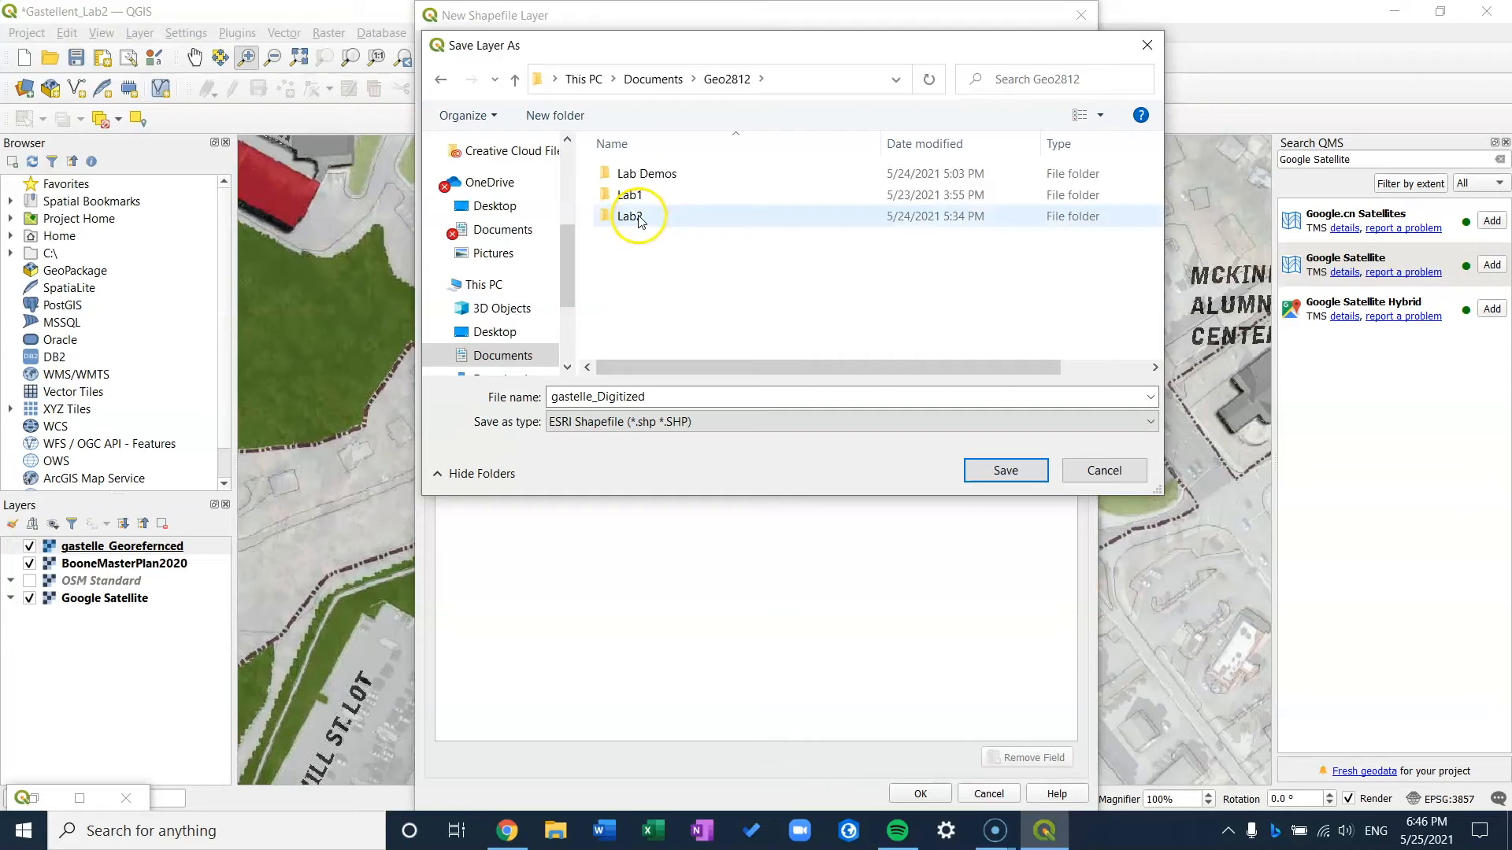
{"action": "double_click", "coordinate": [637, 218]}
{"action": "double_click", "coordinate": [690, 176]}
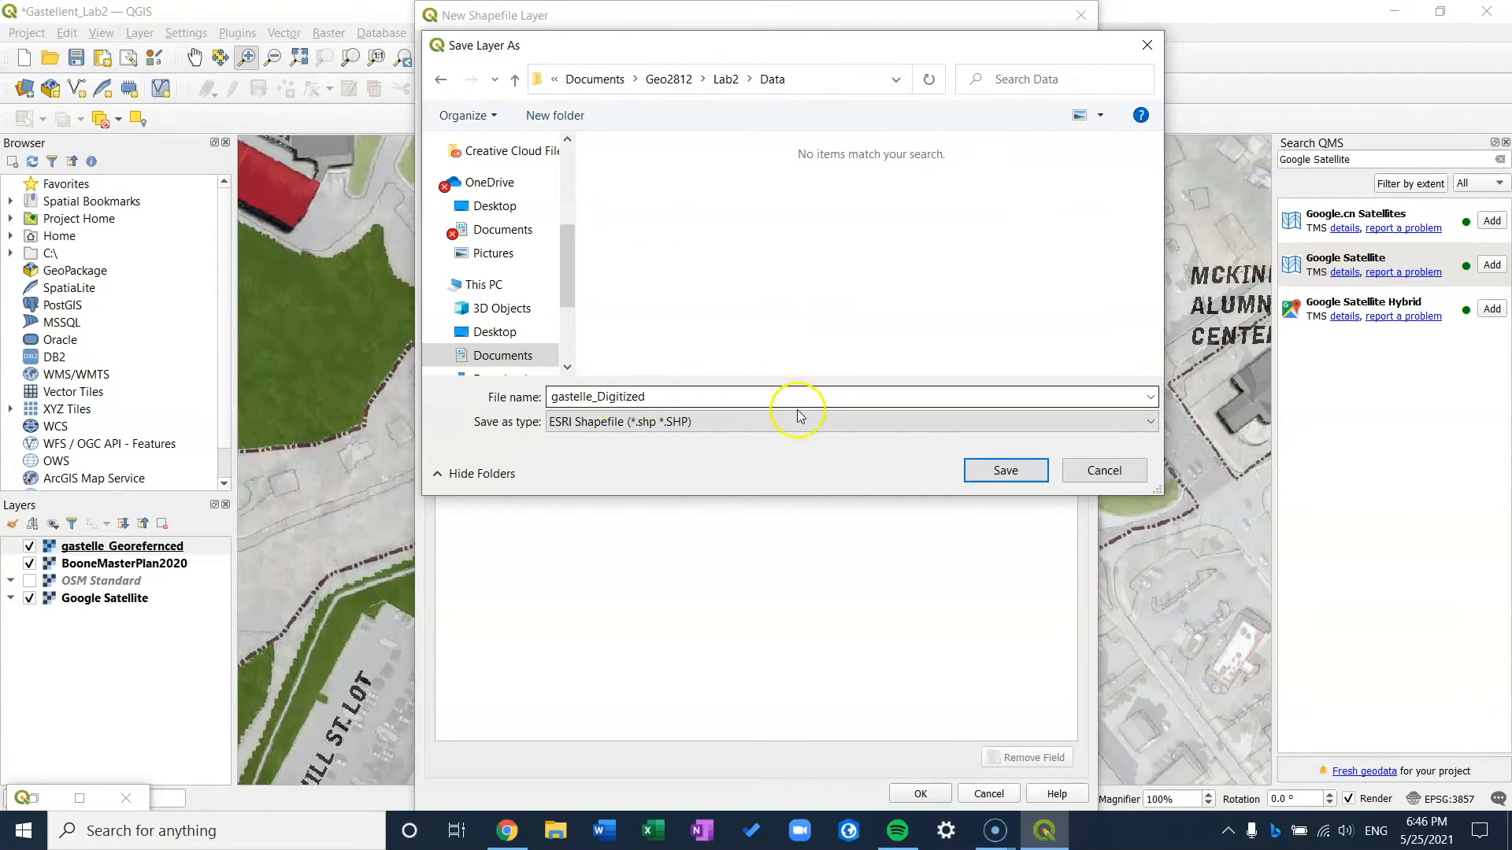
{"action": "left_click", "coordinate": [984, 470]}
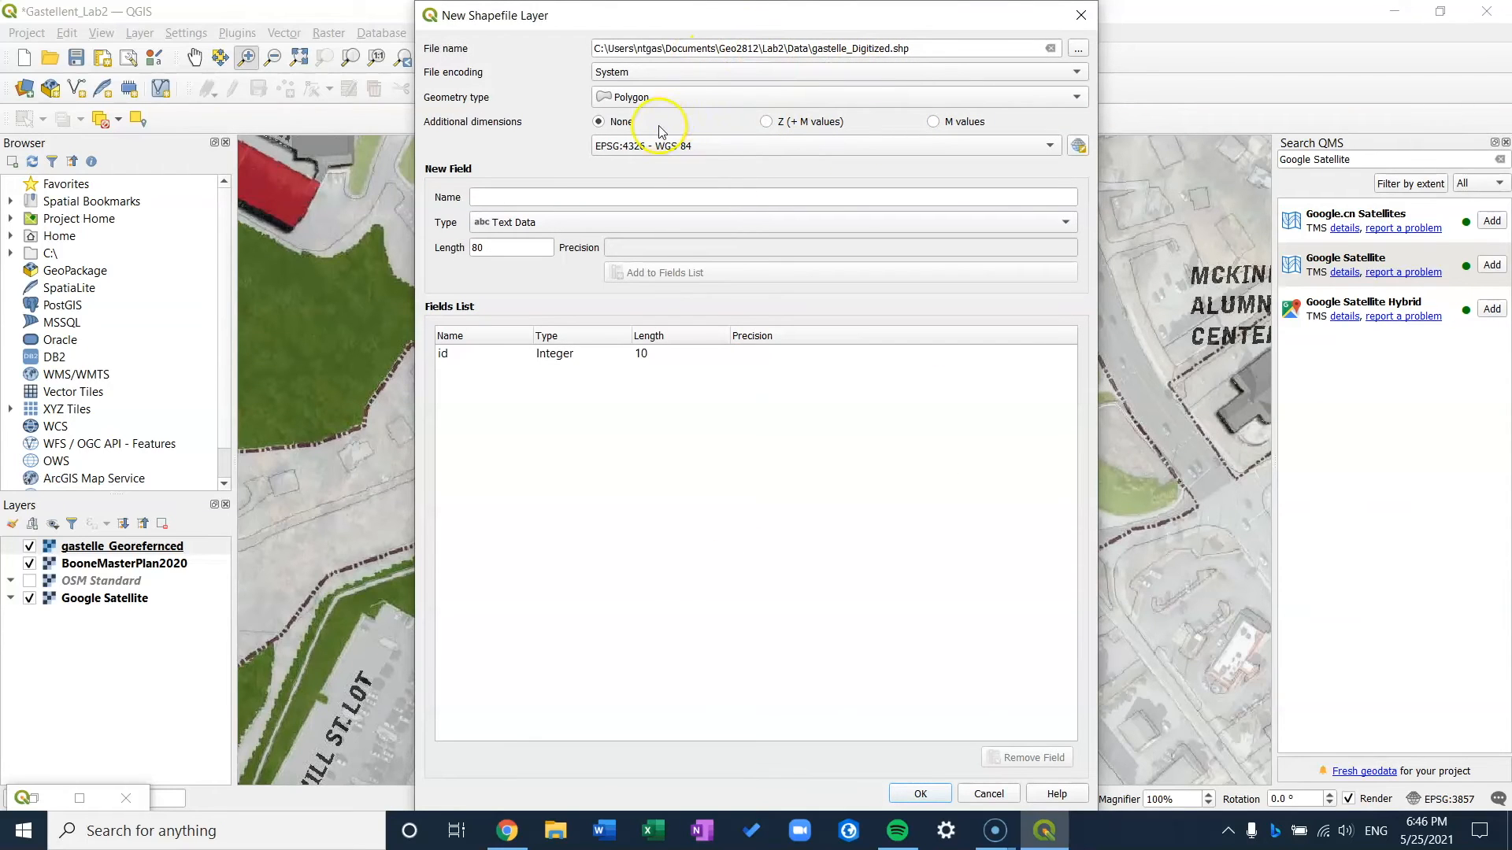
Set the new shapefile's coordinate system to the project CRS, EPSG:3857 - WGS 84 / Pseudo-Mercator.
{"action": "left_click", "coordinate": [851, 148]}
{"action": "left_click", "coordinate": [851, 173]}
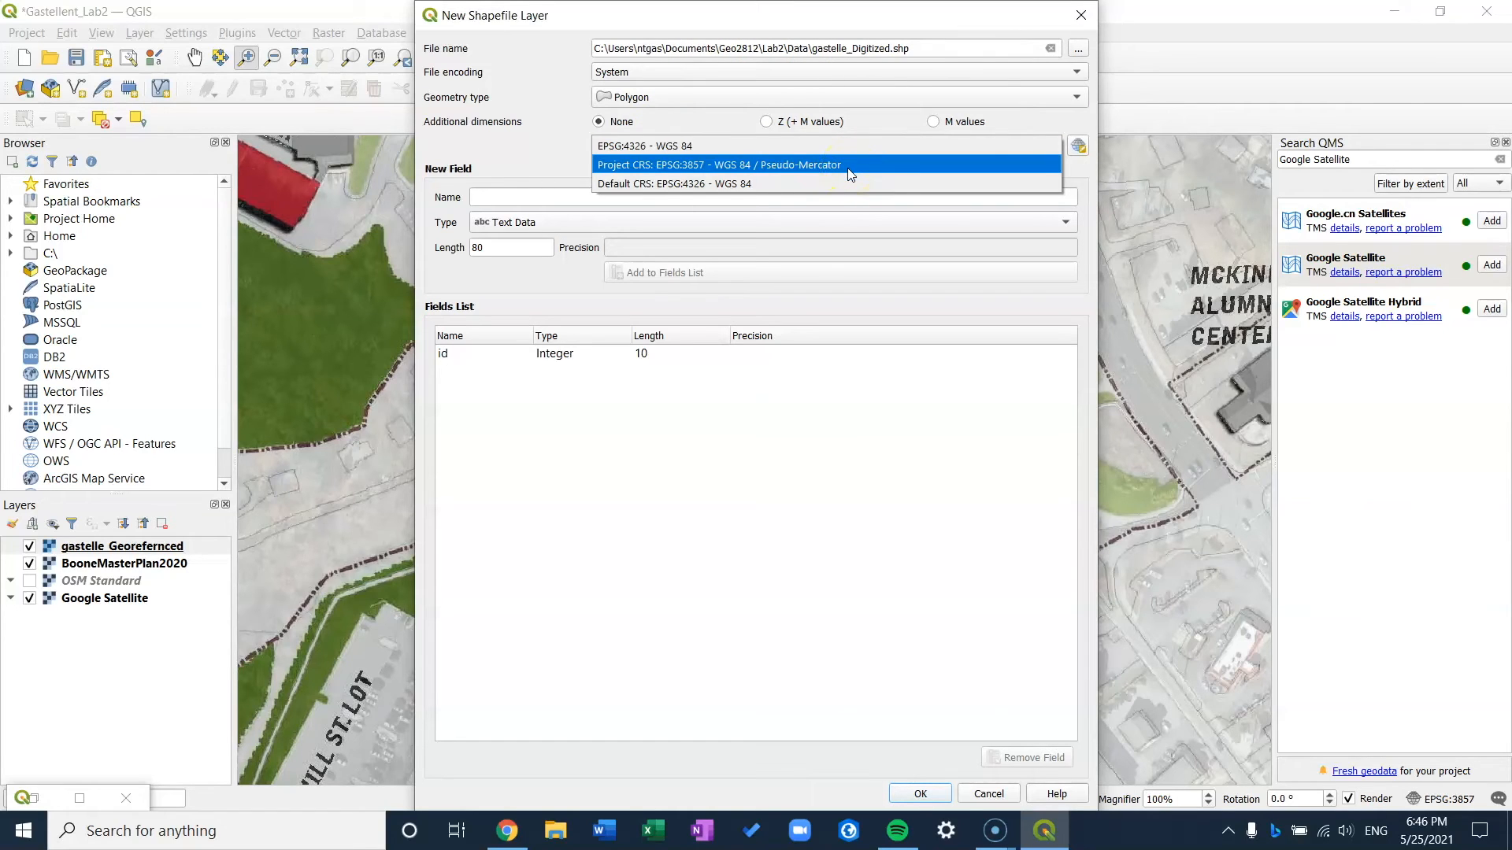
{"action": "left_click", "coordinate": [788, 166]}
Add a text field called Name with length 80 to the shapefile's field list and create the layer.
{"action": "left_click", "coordinate": [735, 199]}
{"action": "type", "text": "N"}
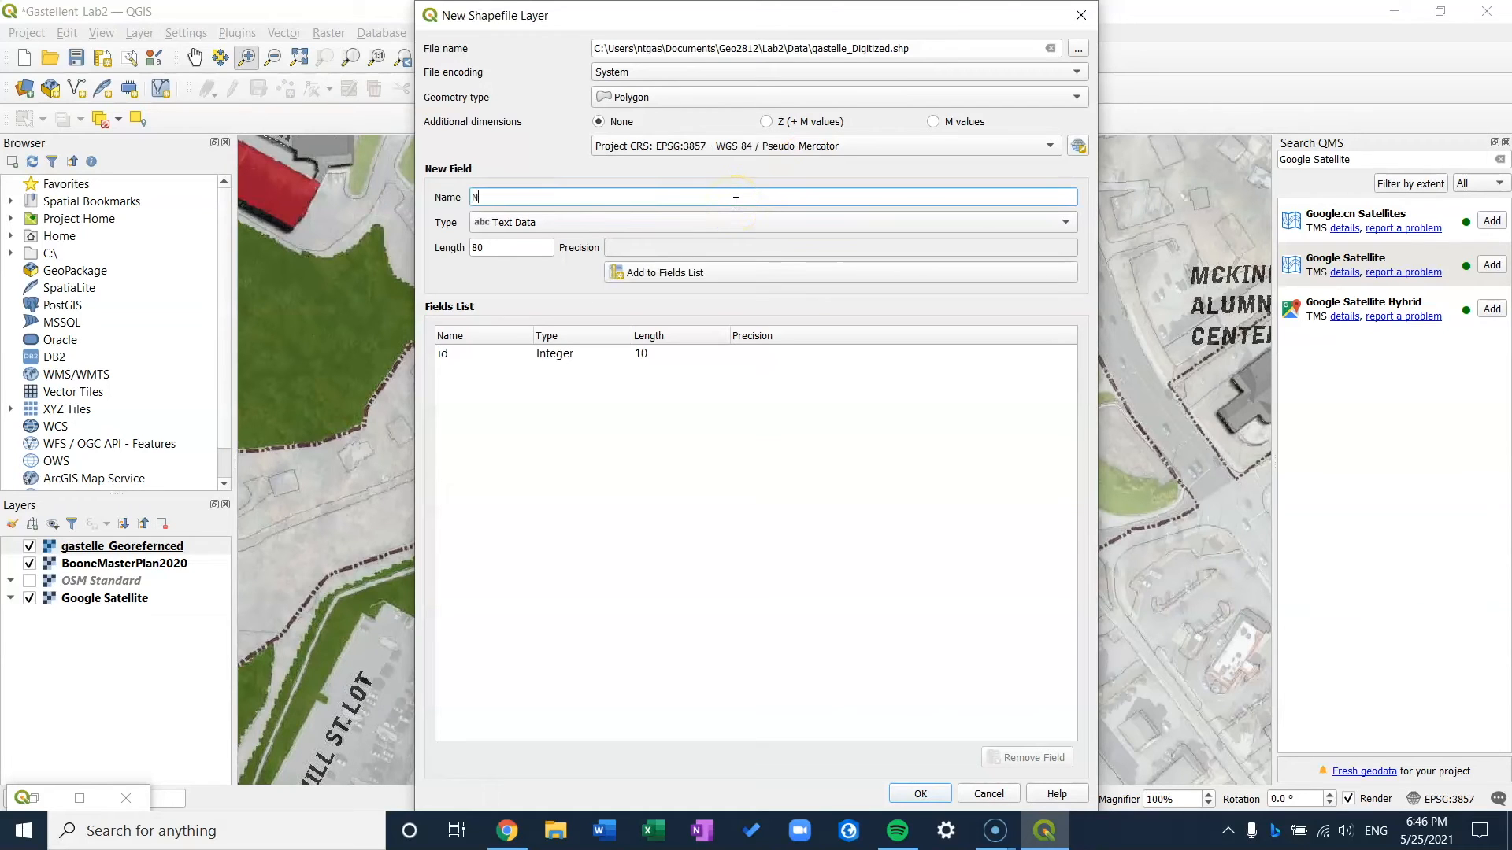
{"action": "type", "text": "ame"}
{"action": "left_click", "coordinate": [712, 276]}
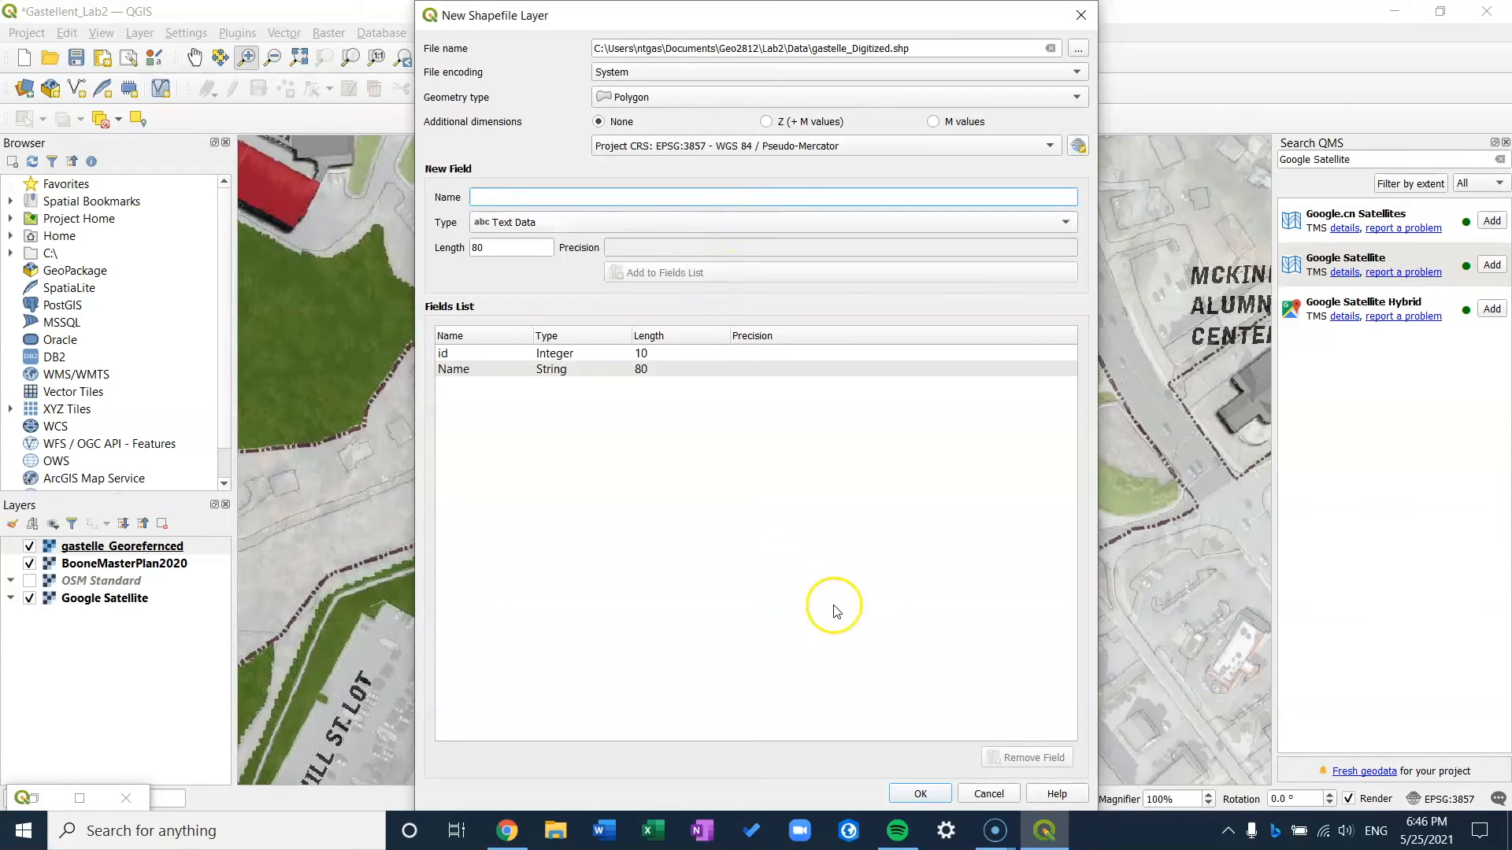
{"action": "left_click", "coordinate": [918, 795]}
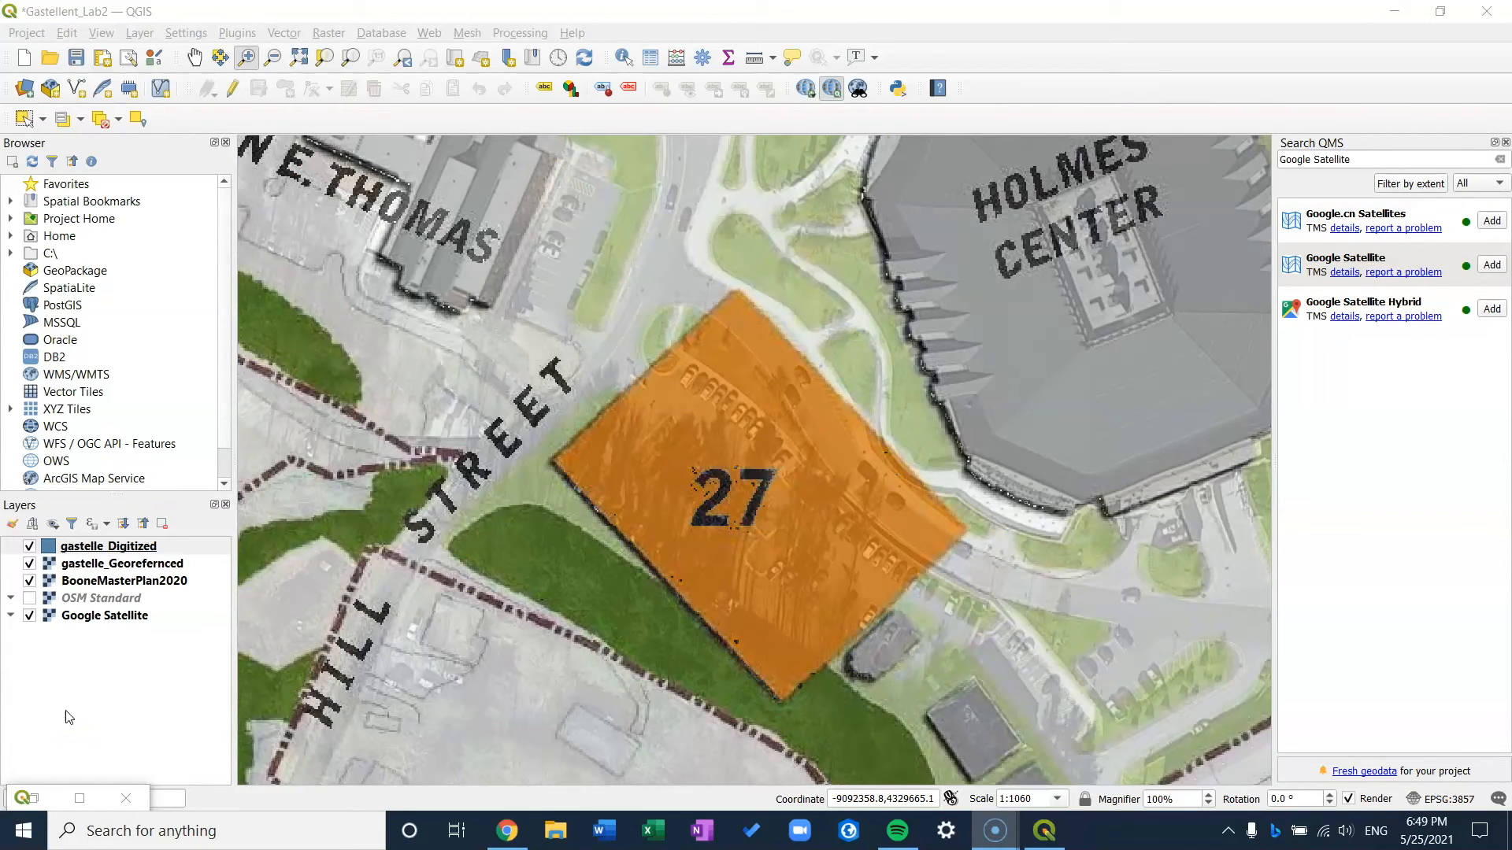
Check in the list of toolbars whether the Digitizing Toolbar is enabled.
{"action": "left_click", "coordinate": [237, 16]}
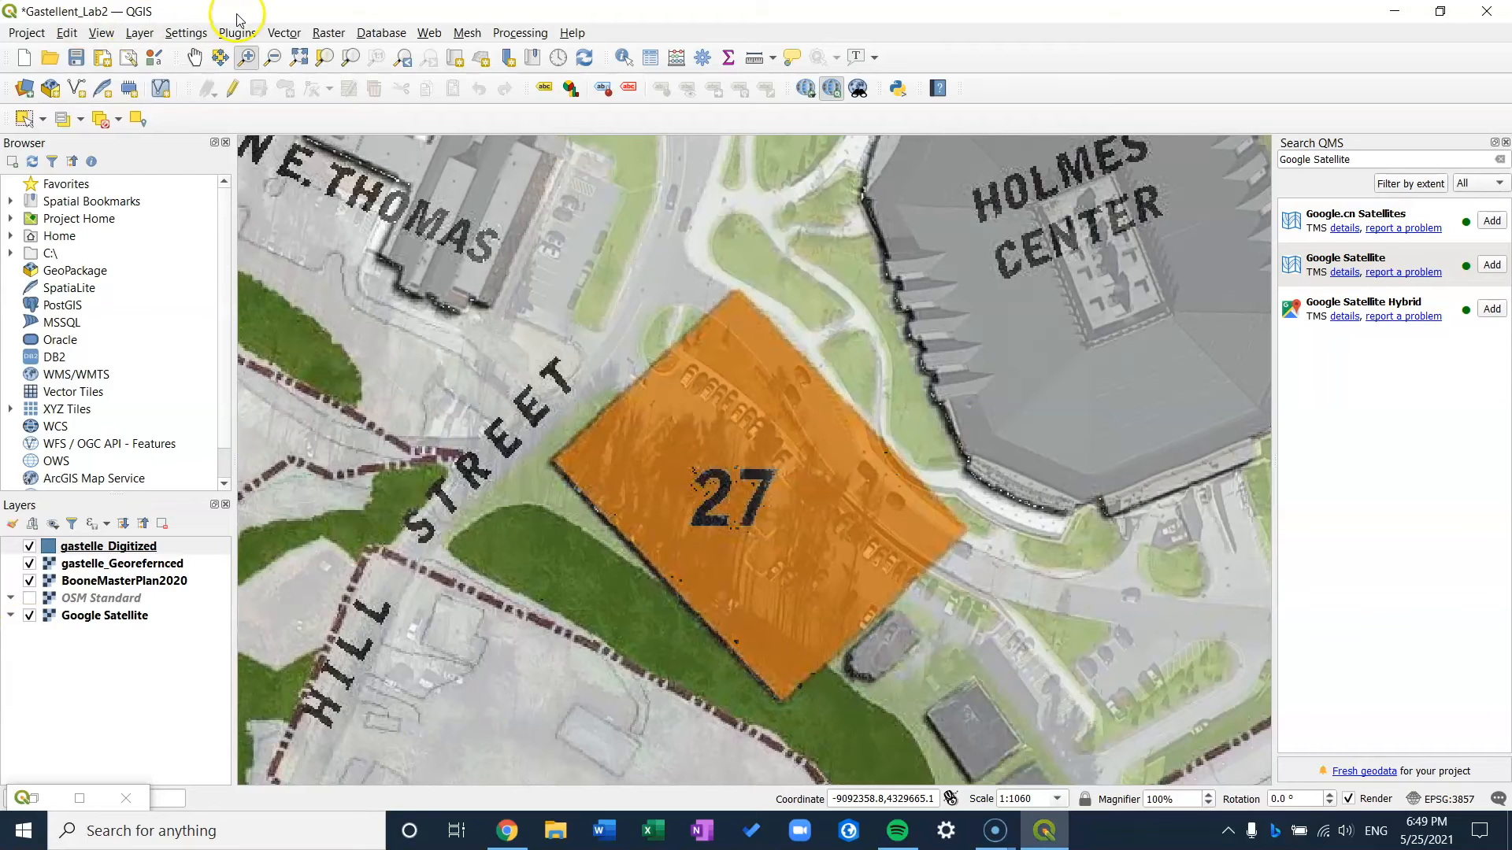
{"action": "left_click", "coordinate": [101, 33]}
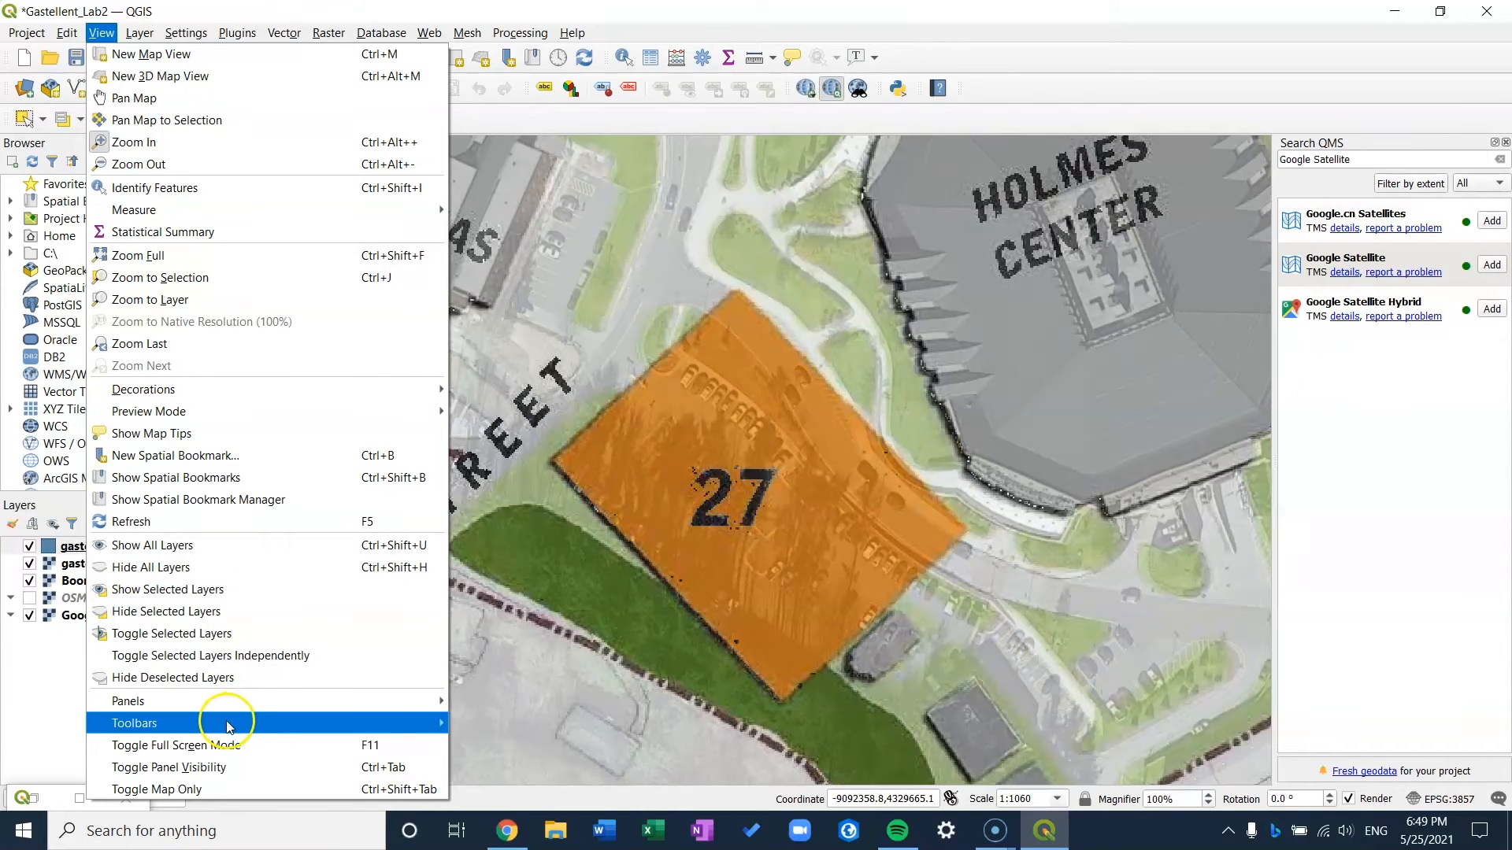
{"action": "mouse_move", "coordinate": [230, 721]}
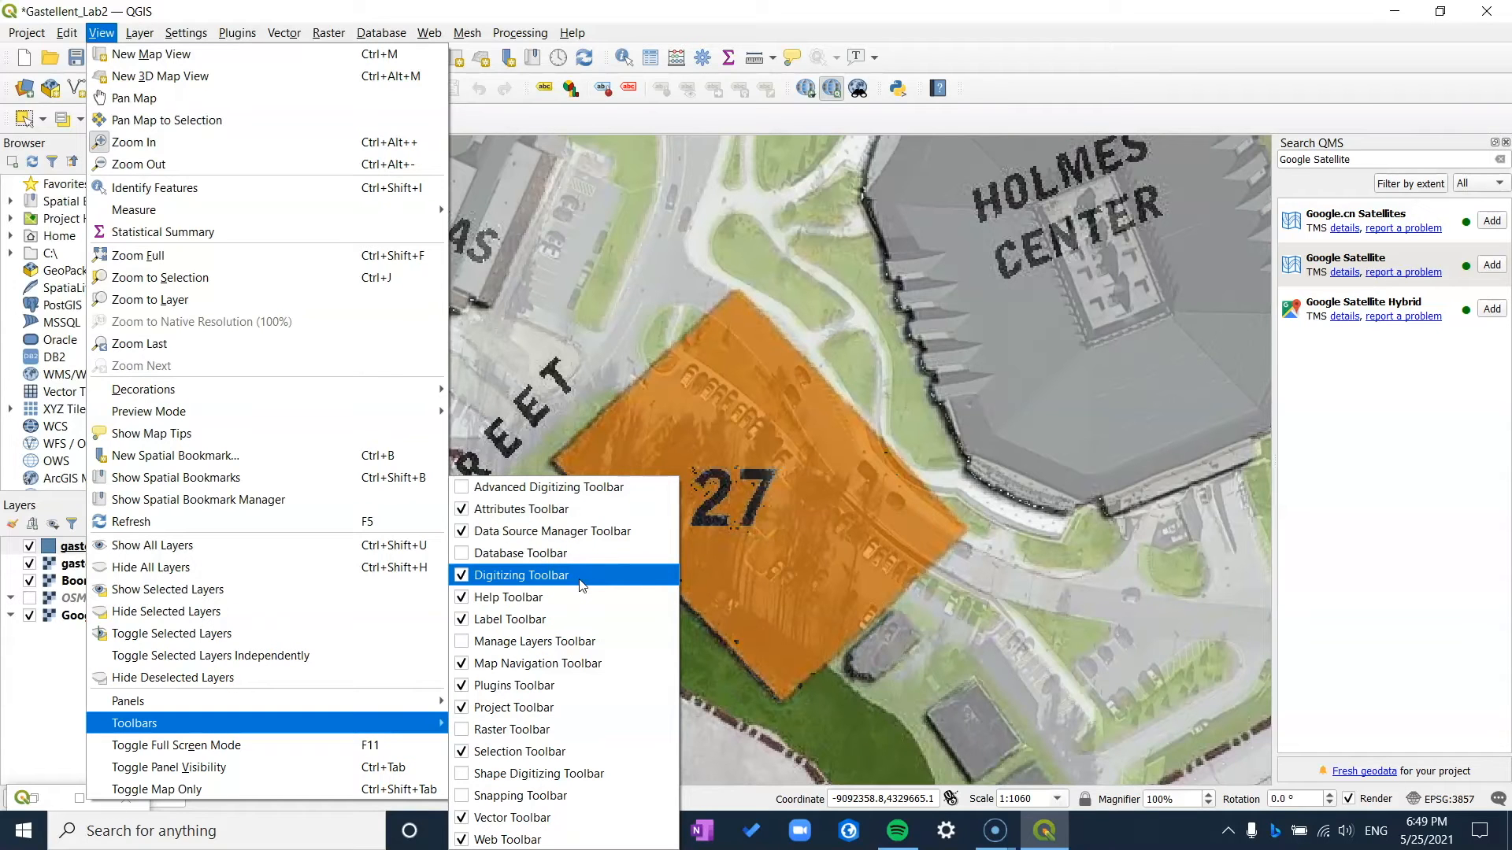
{"action": "left_click", "coordinate": [593, 122]}
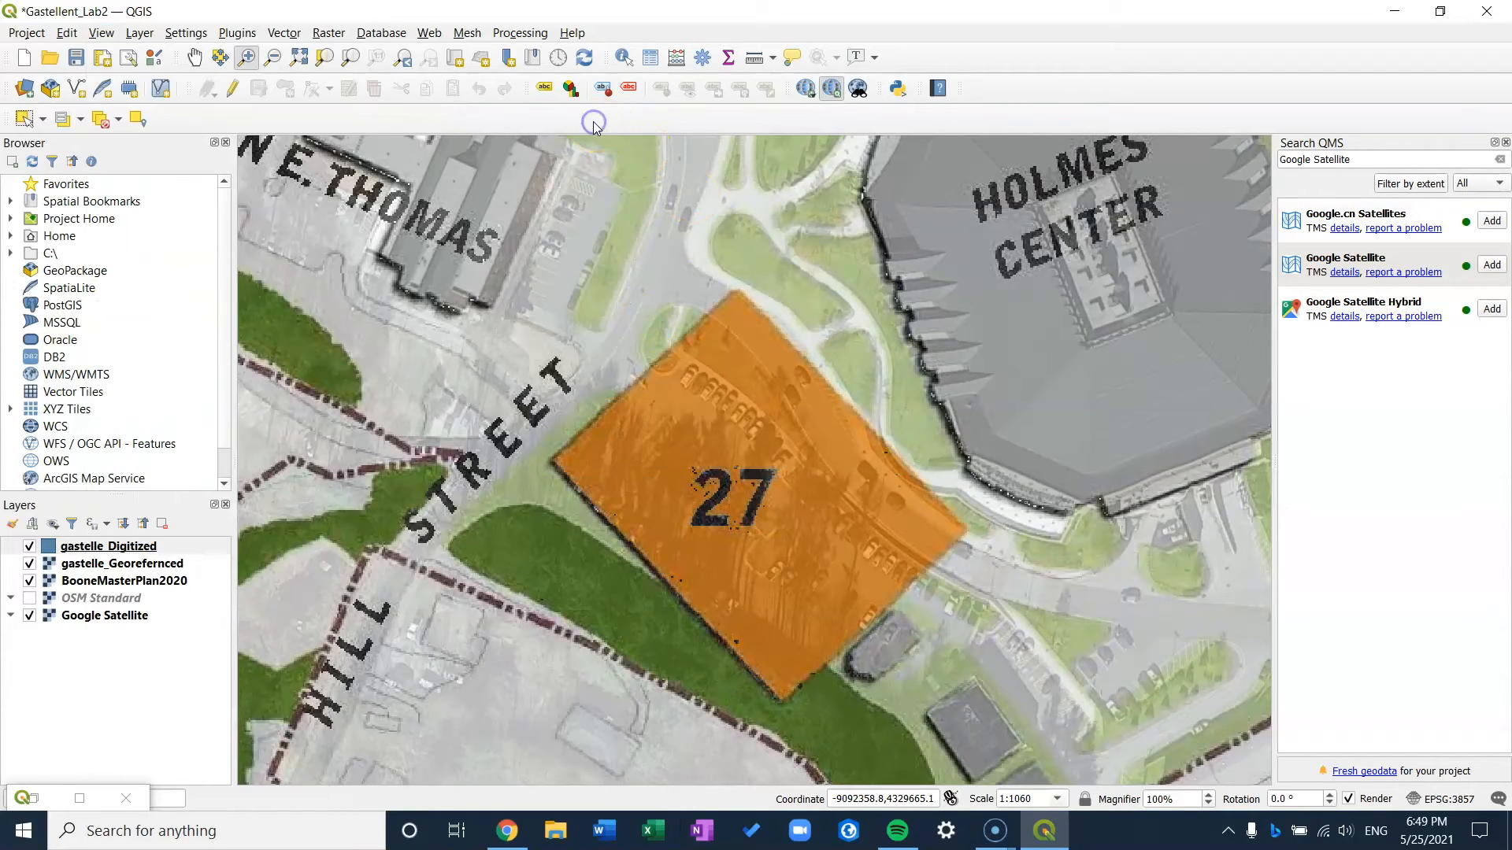
Start editing the gastelle_Digitized layer and digitize a four-cornered polygon along the orange footprint of planned building 27.
{"action": "left_click", "coordinate": [232, 94]}
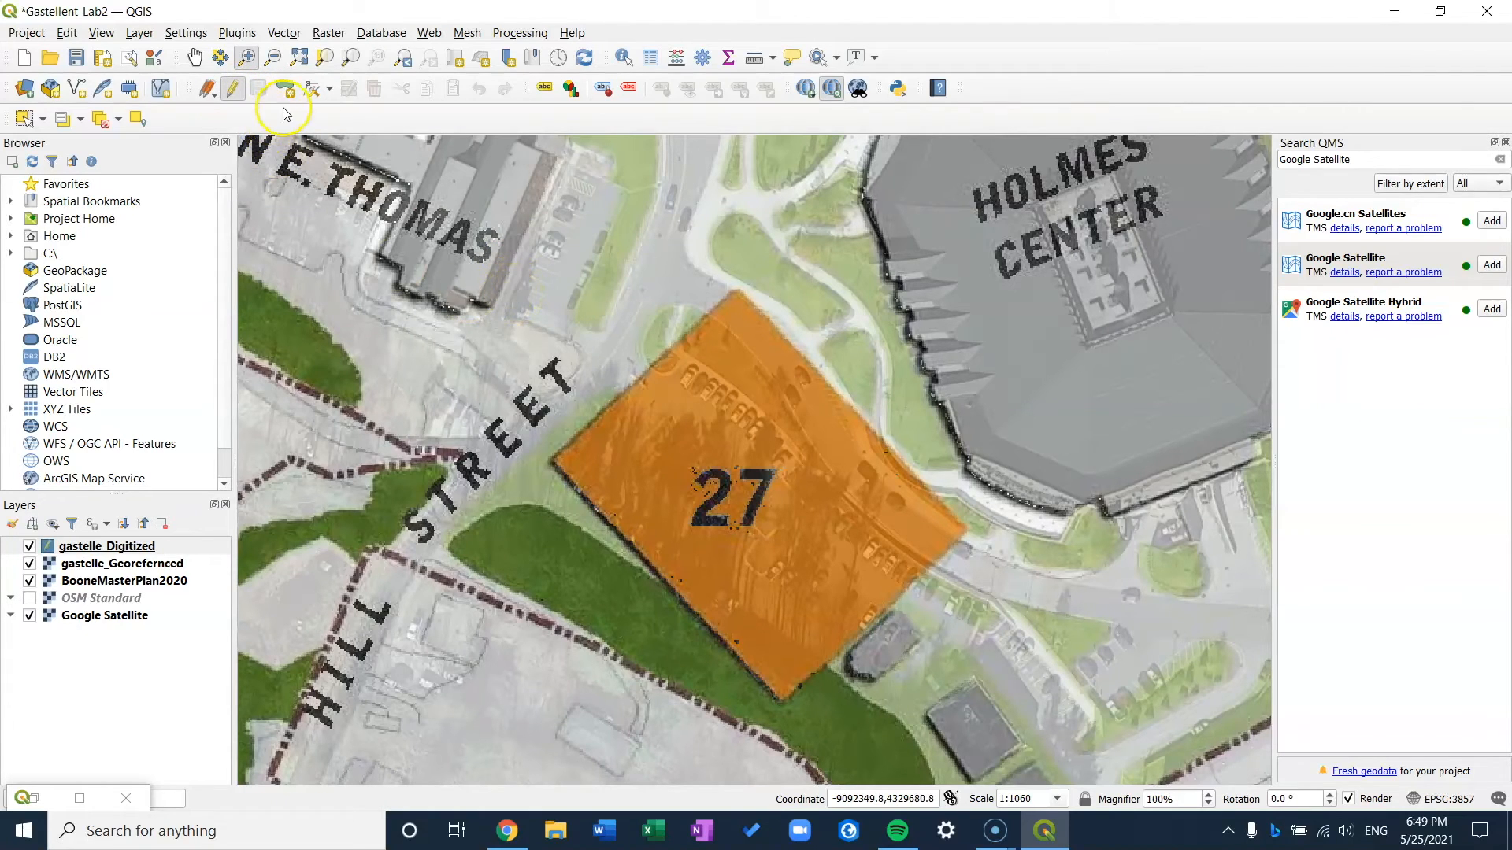
{"action": "left_click", "coordinate": [285, 92]}
{"action": "left_click", "coordinate": [282, 96]}
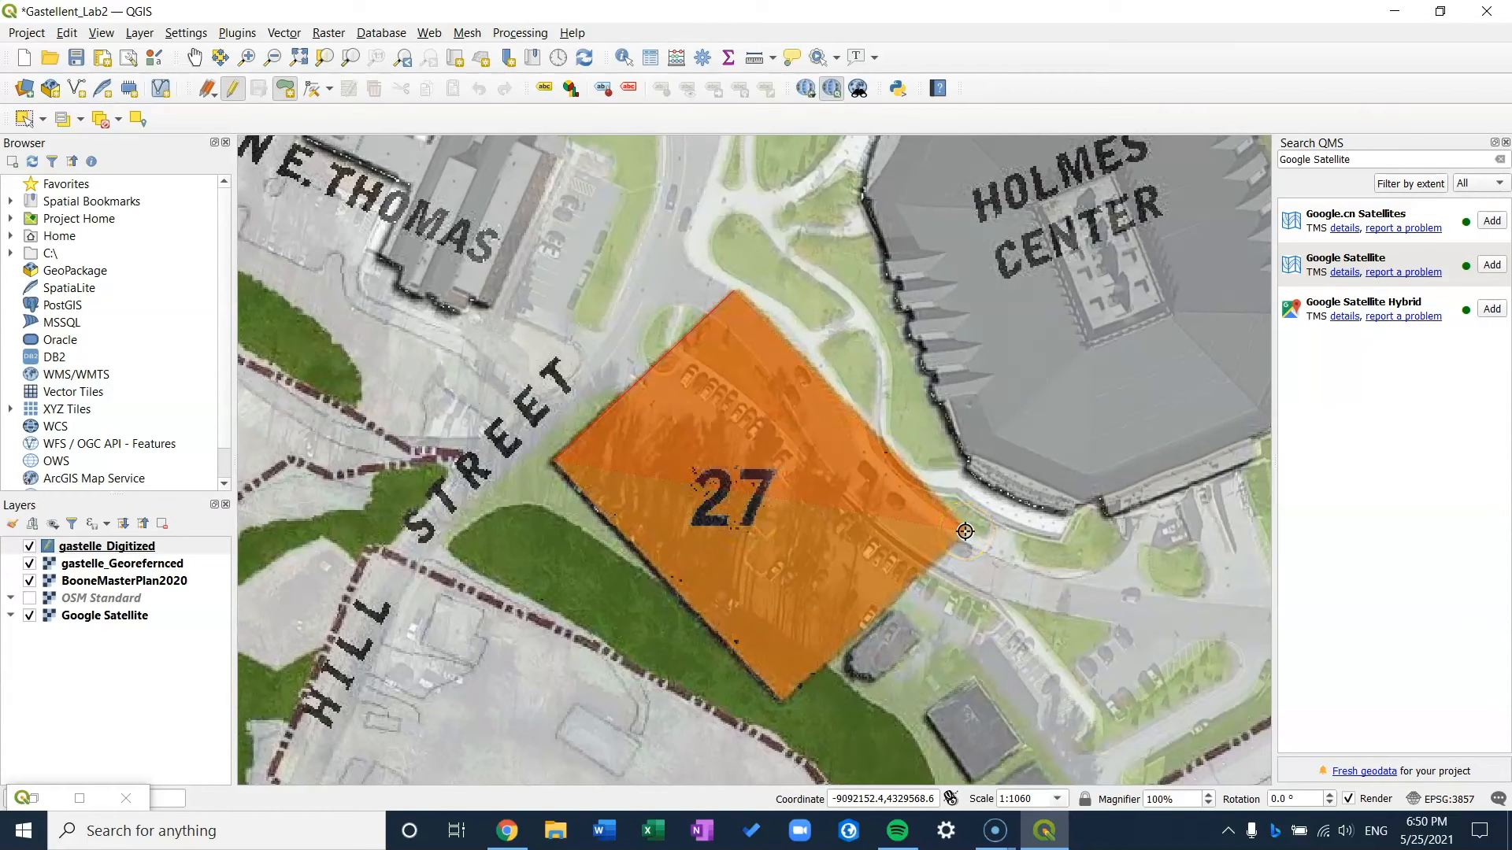
{"action": "left_click", "coordinate": [965, 531]}
{"action": "left_click", "coordinate": [780, 699]}
{"action": "right_click", "coordinate": [779, 698]}
{"action": "right_click", "coordinate": [778, 699]}
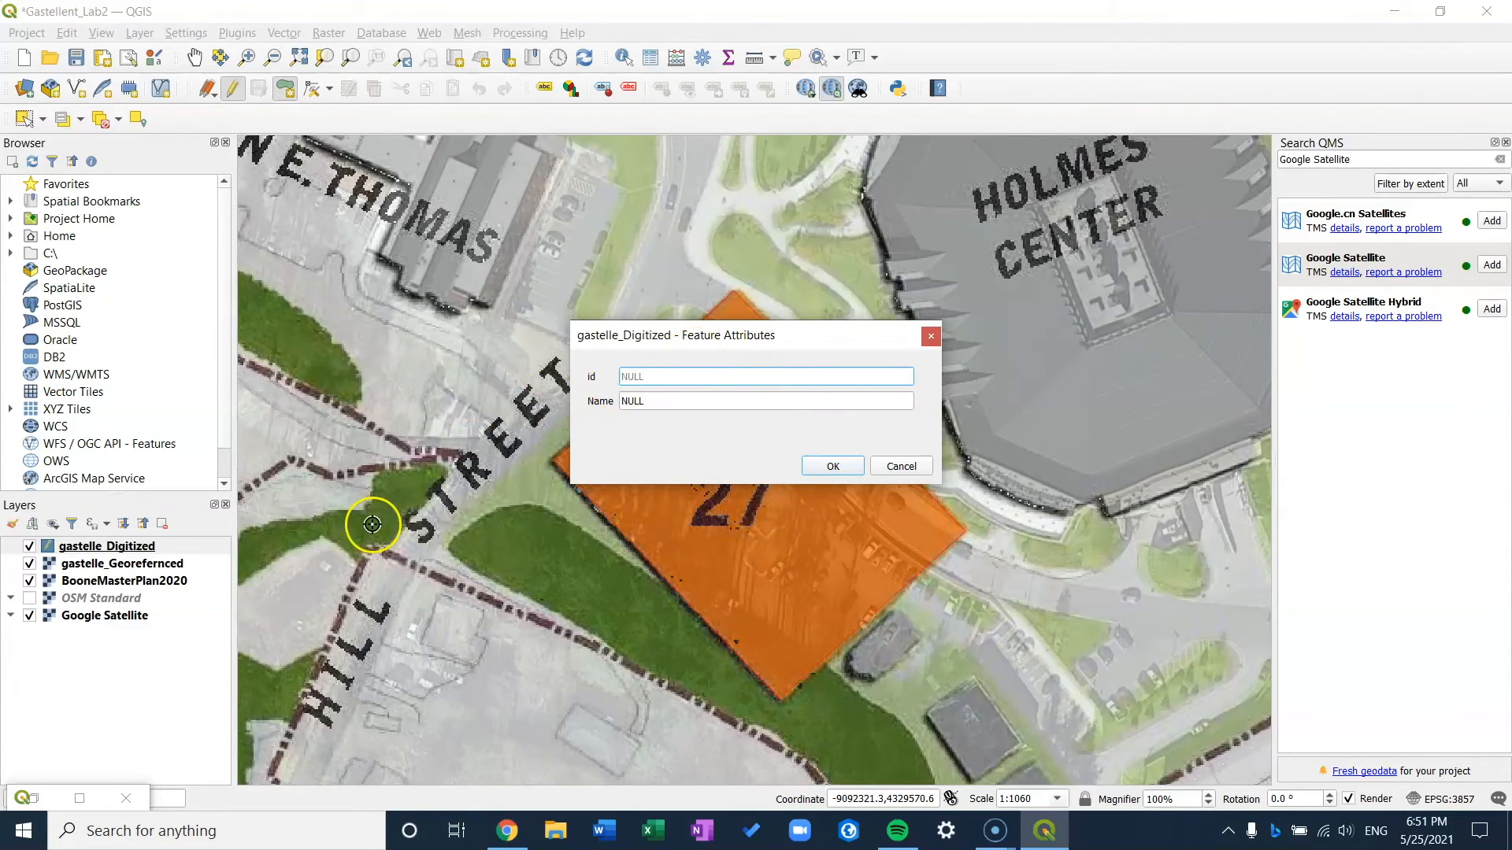
Give the polygon id 27 and the Name Holmes Center Parking Deck, and stop editing with the layer changes saved.
{"action": "left_click", "coordinate": [696, 375]}
{"action": "left_click", "coordinate": [668, 400]}
{"action": "key", "text": "BackSpace"}
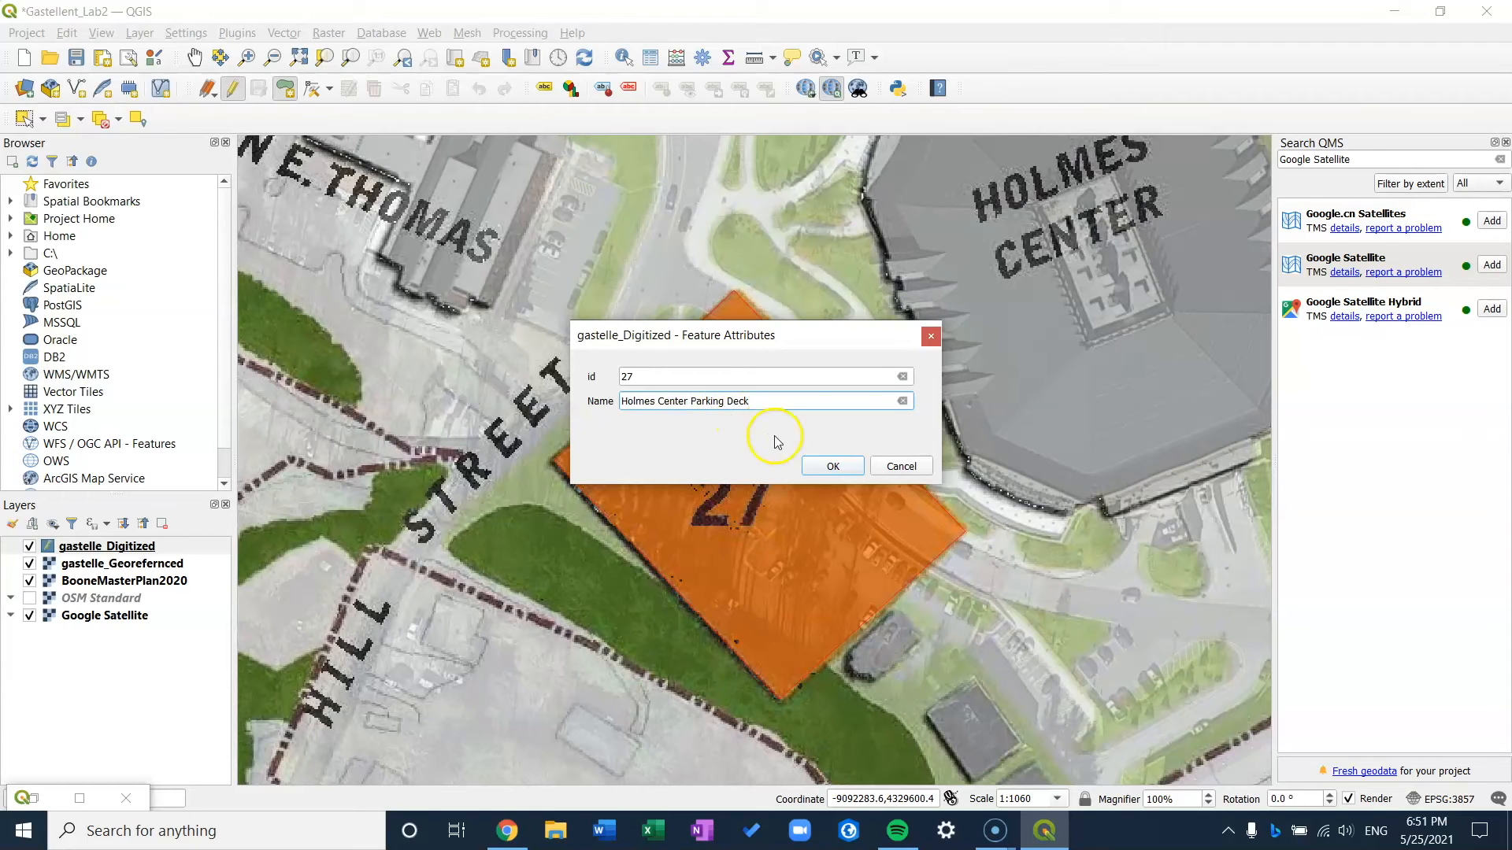
{"action": "left_click", "coordinate": [830, 465]}
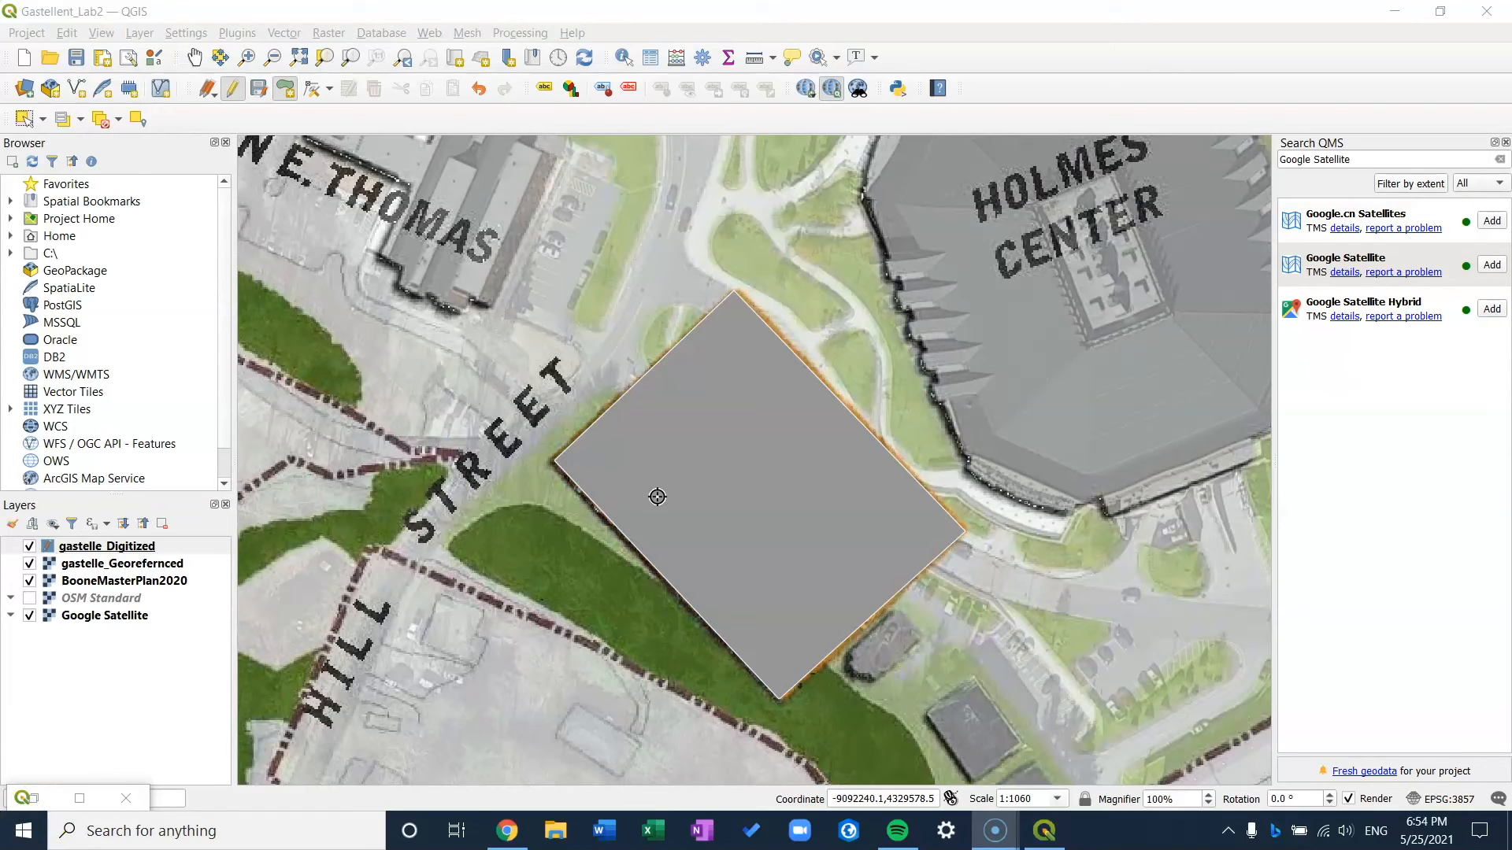
{"action": "left_click", "coordinate": [236, 90]}
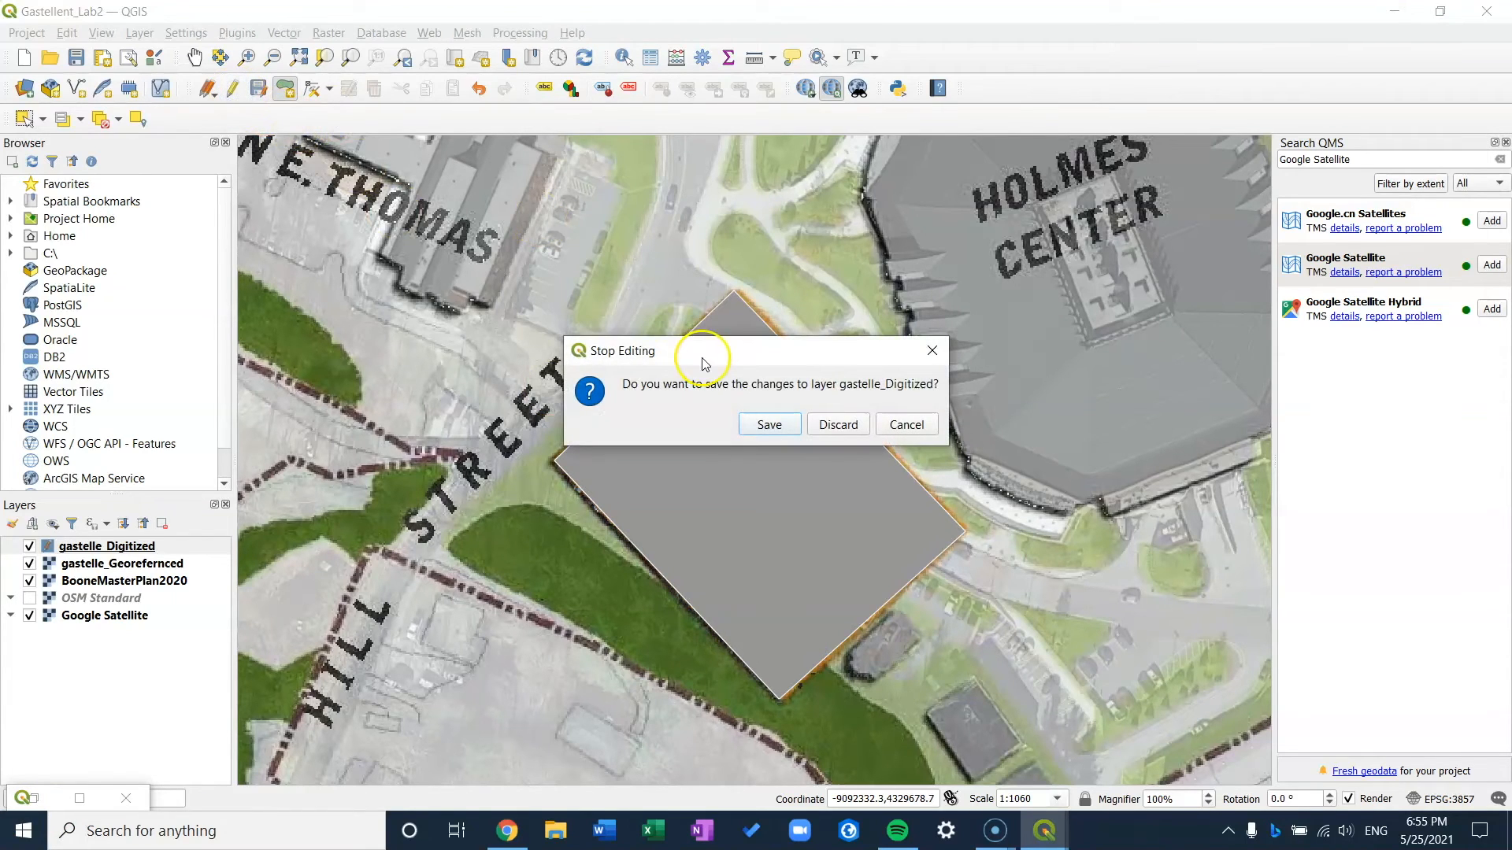
{"action": "left_click", "coordinate": [767, 424]}
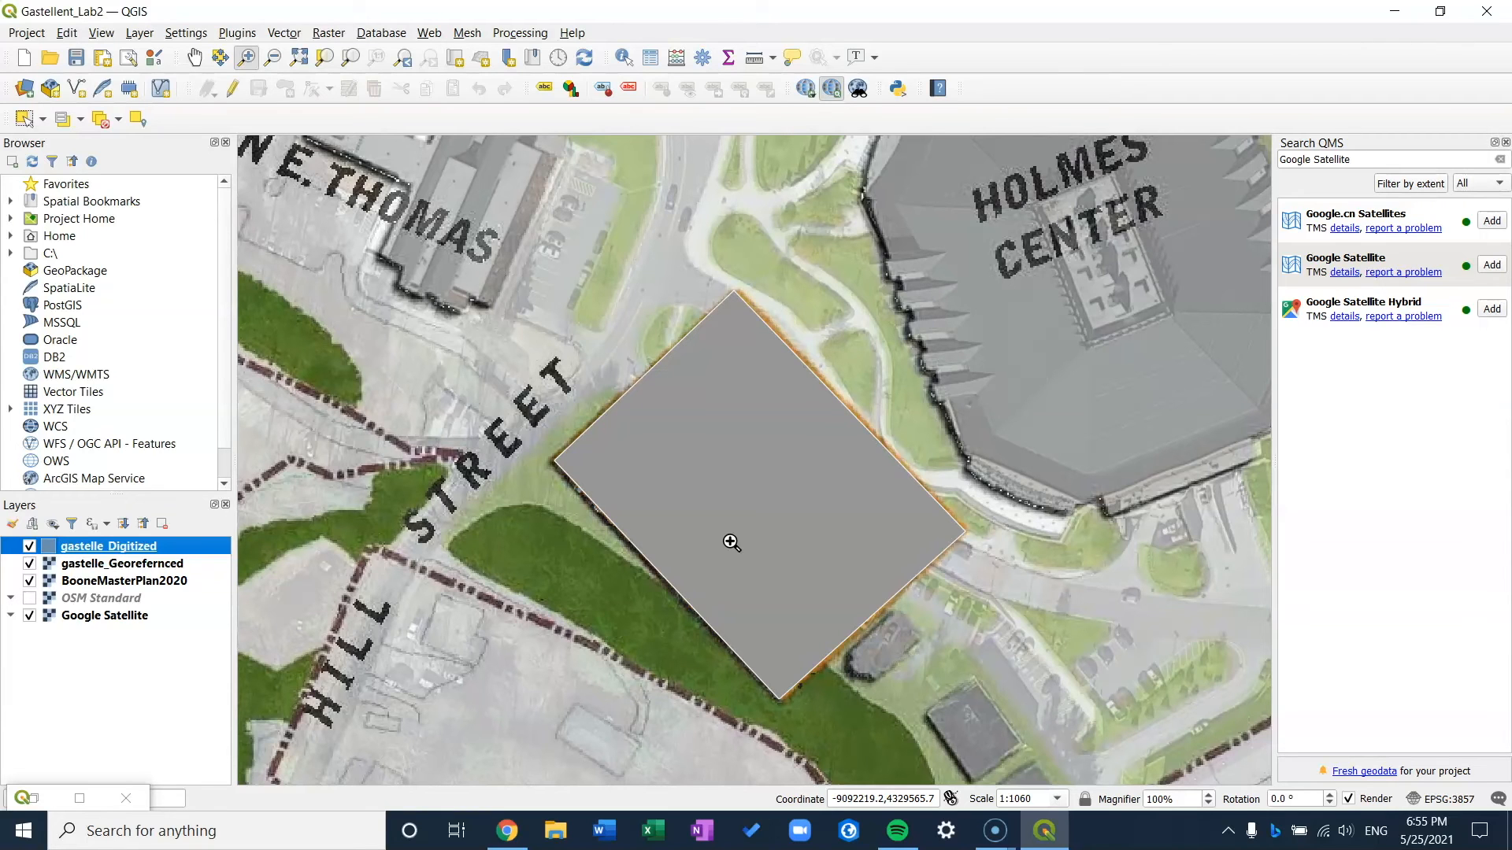
{"action": "double_click", "coordinate": [120, 551]}
{"action": "left_click", "coordinate": [828, 292]}
{"action": "left_click", "coordinate": [838, 264]}
{"action": "left_click", "coordinate": [1428, 147]}
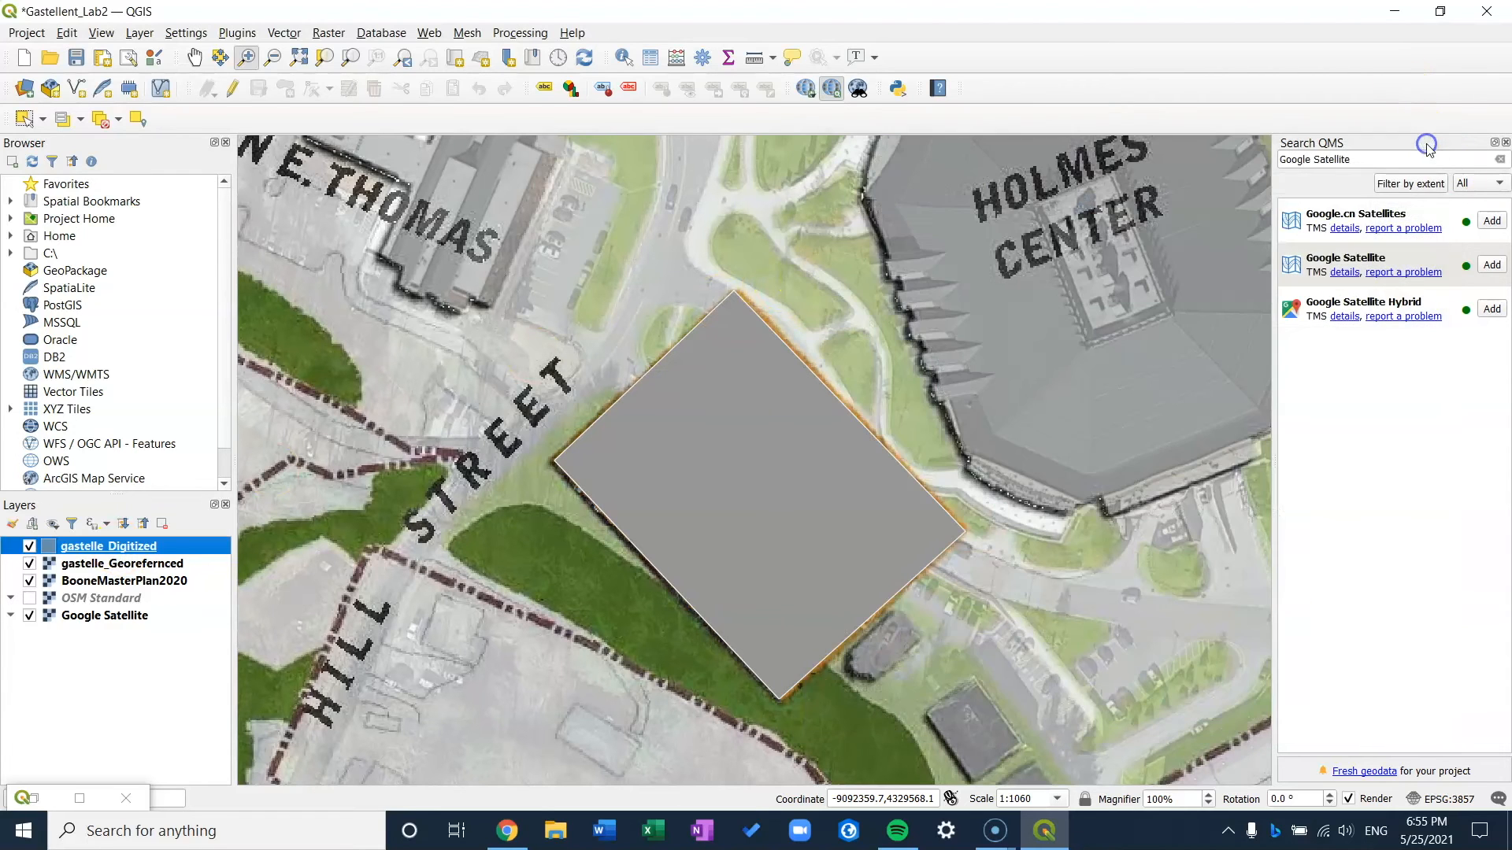
Try the gradient plasma preset on the gastelle_Digitized layer and replace it with the simple red fill preset.
{"action": "double_click", "coordinate": [48, 550]}
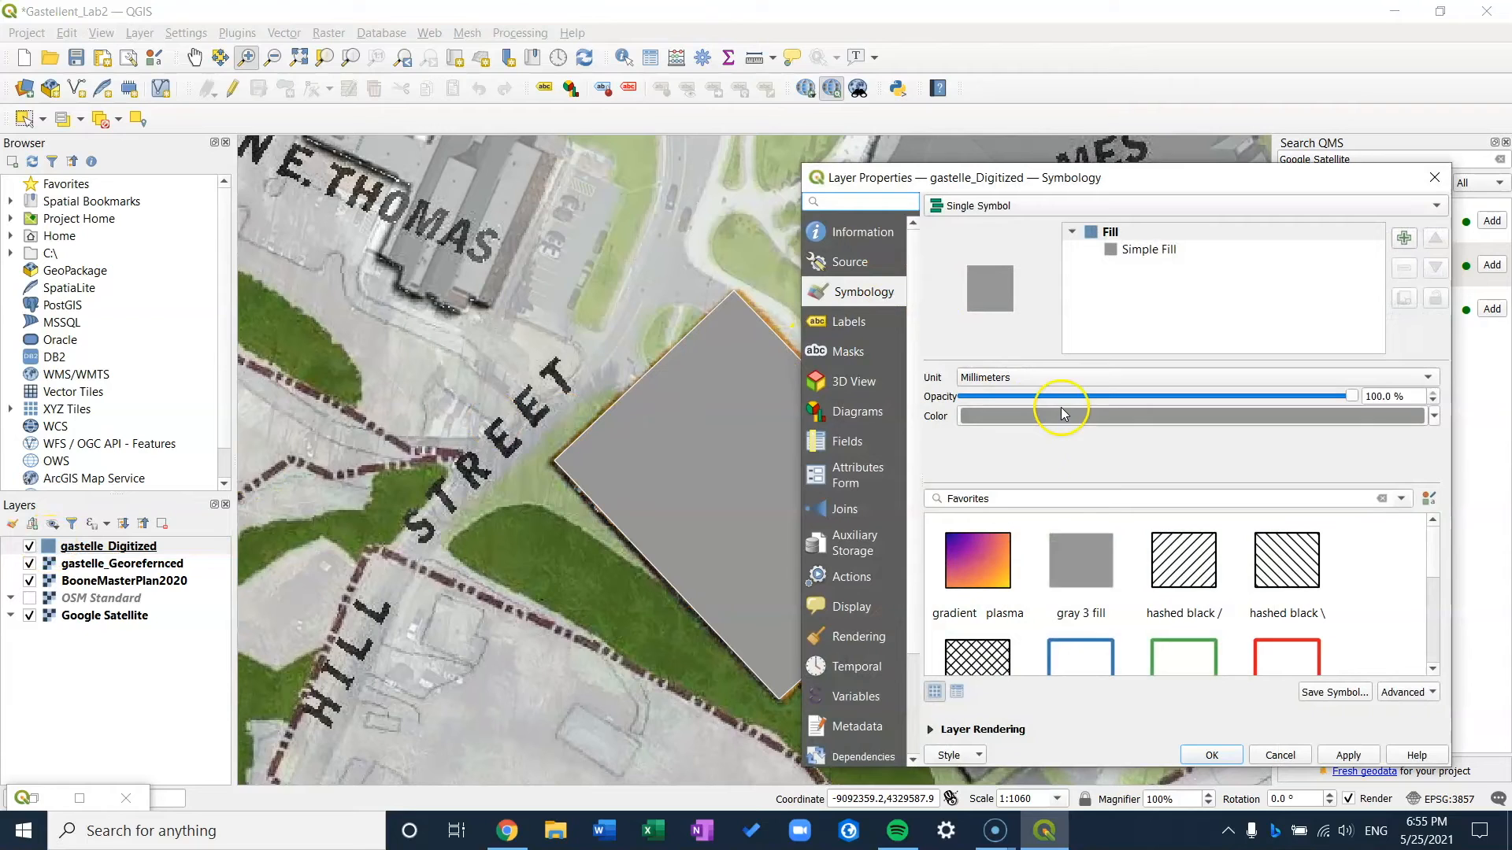
{"action": "left_click_drag", "start_coordinate": [1188, 182], "coordinate": [1234, 78]}
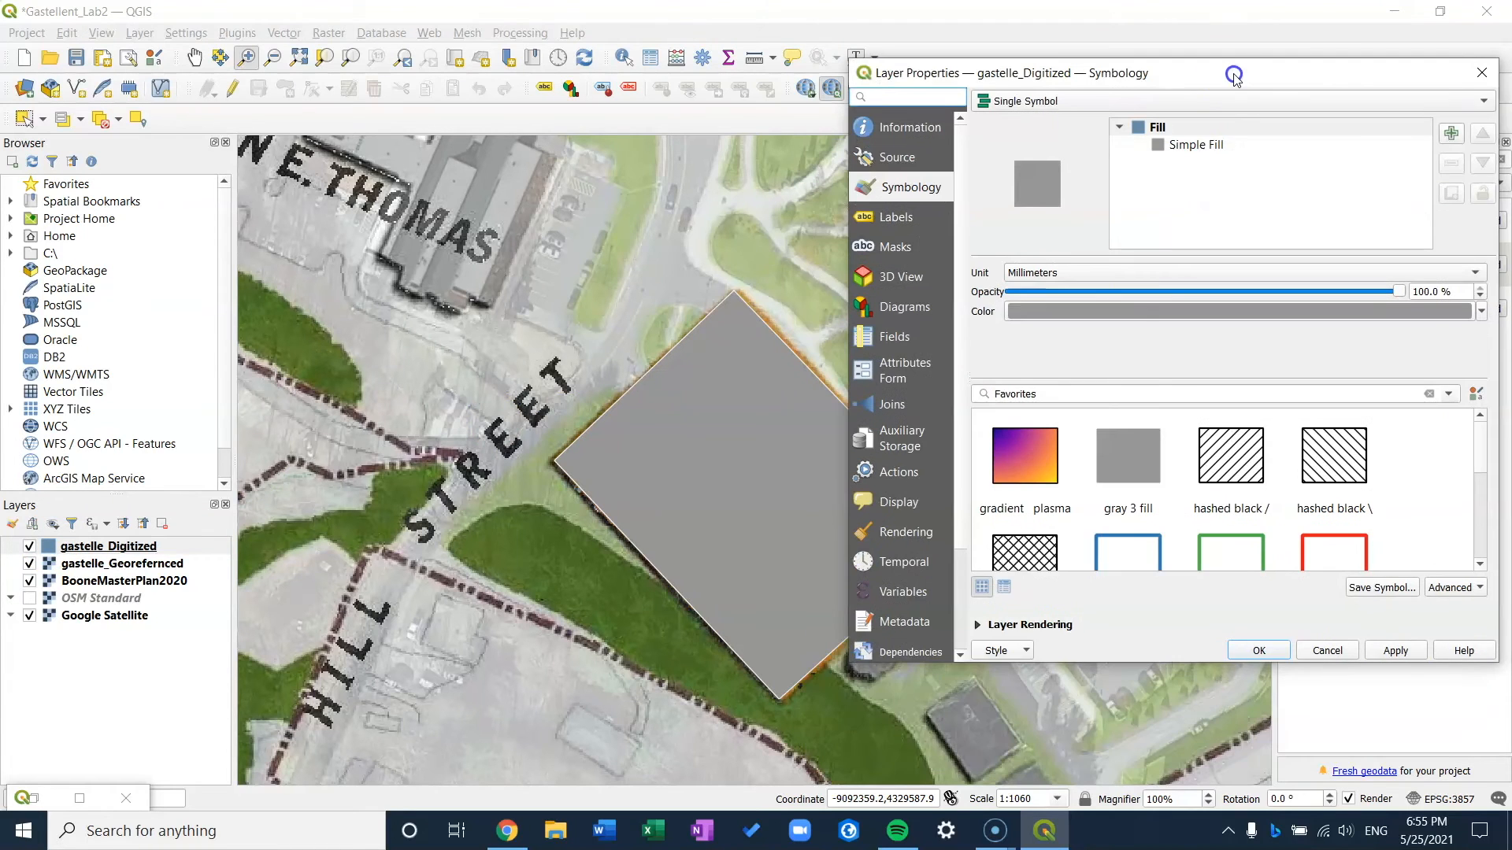
{"action": "left_click", "coordinate": [1025, 455]}
{"action": "left_click", "coordinate": [1377, 653]}
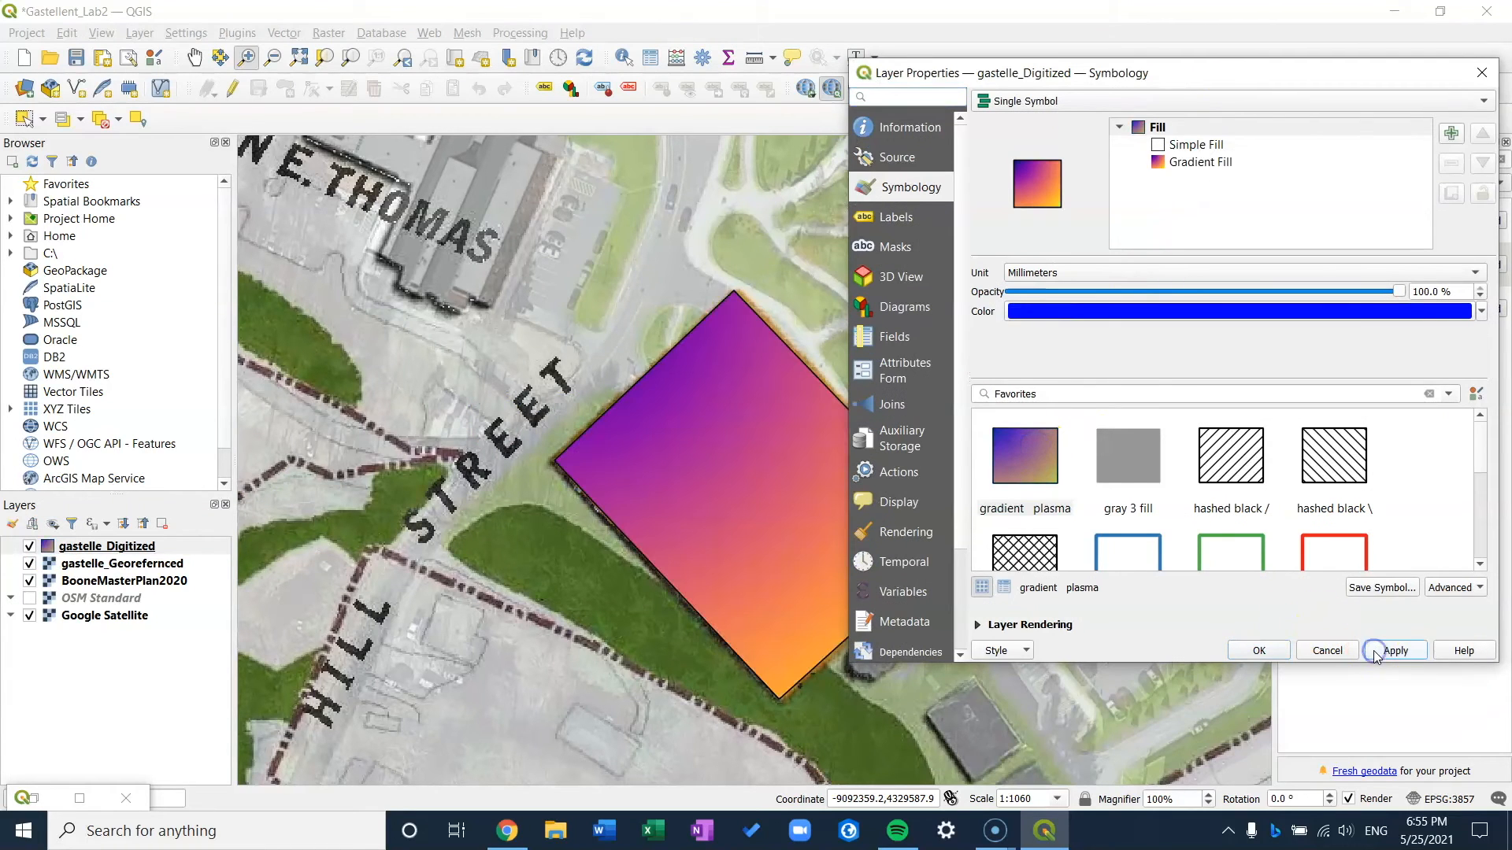
{"action": "scroll", "coordinate": [1107, 472], "scroll_direction": "down", "scroll_amount": 5}
{"action": "left_click", "coordinate": [1123, 499]}
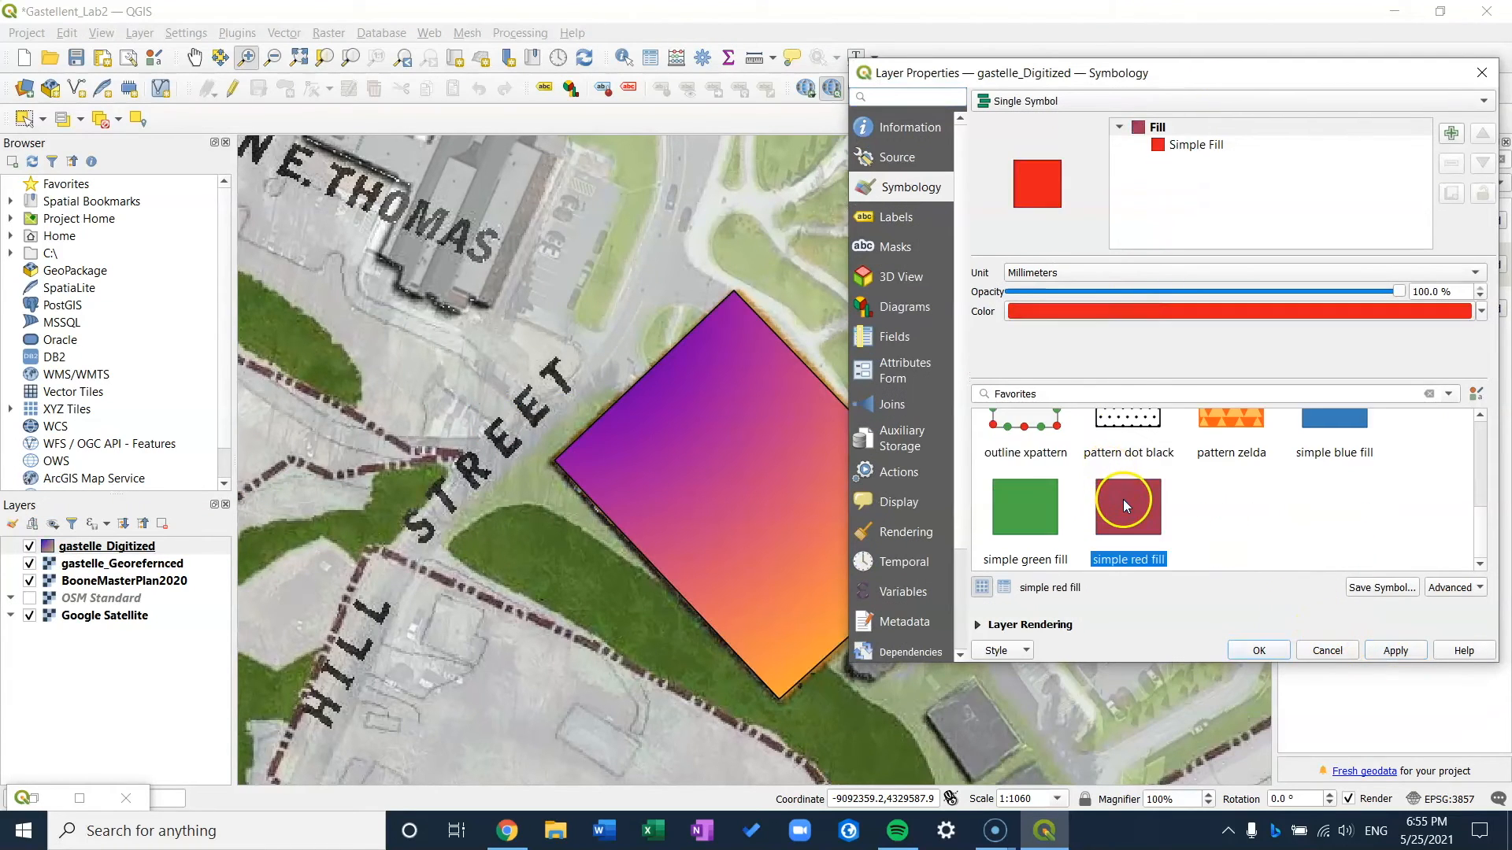
{"action": "left_click", "coordinate": [1396, 650]}
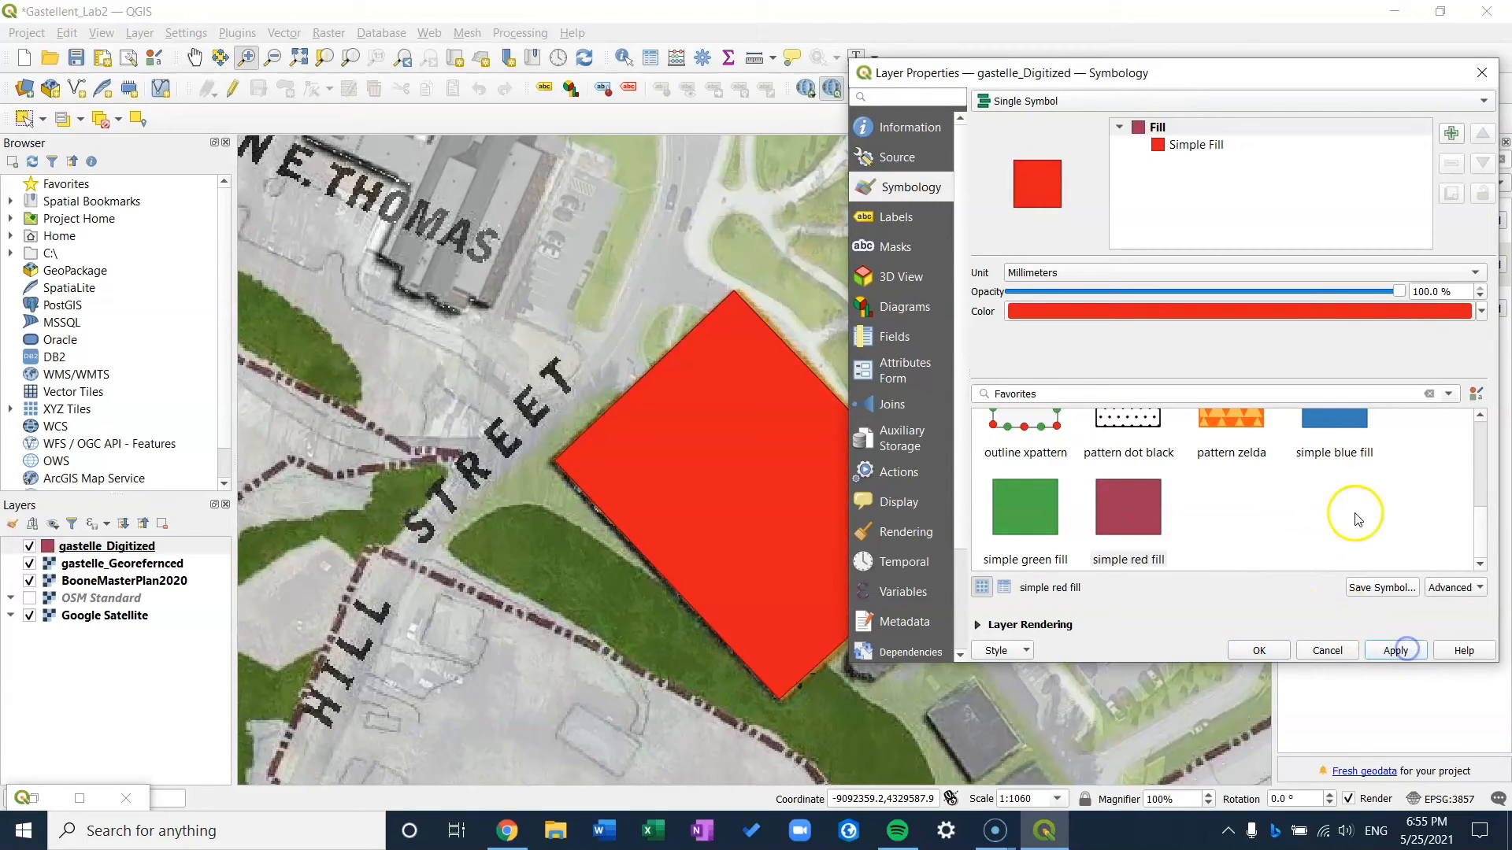
Select the gradient plasma preset once more and switch back to the simple red fill preset.
{"action": "scroll", "coordinate": [1260, 507], "scroll_direction": "up", "scroll_amount": 5}
{"action": "left_click", "coordinate": [1021, 478]}
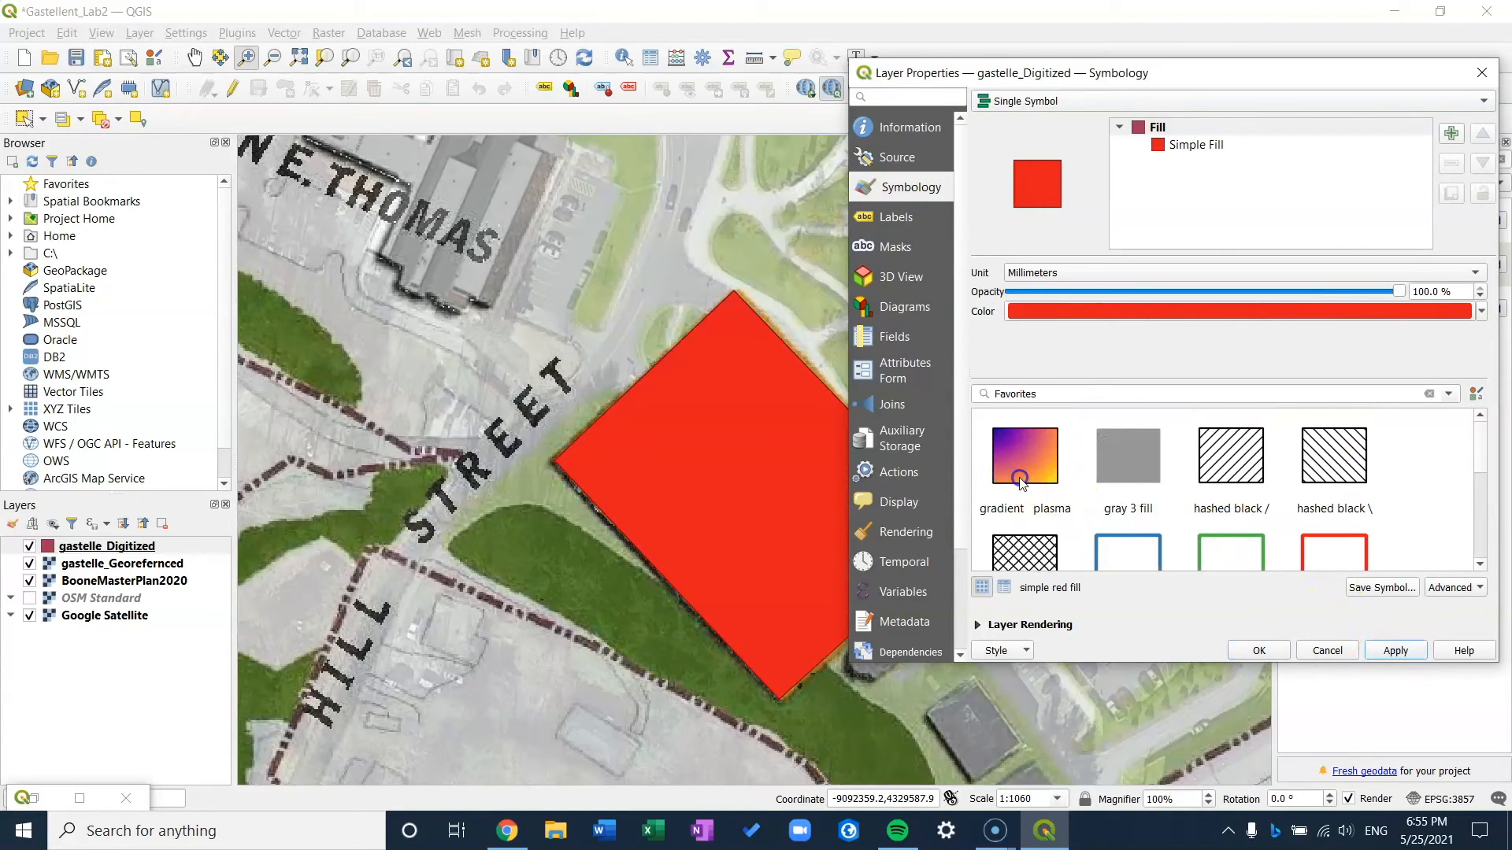
{"action": "scroll", "coordinate": [1197, 504], "scroll_direction": "down", "scroll_amount": 5}
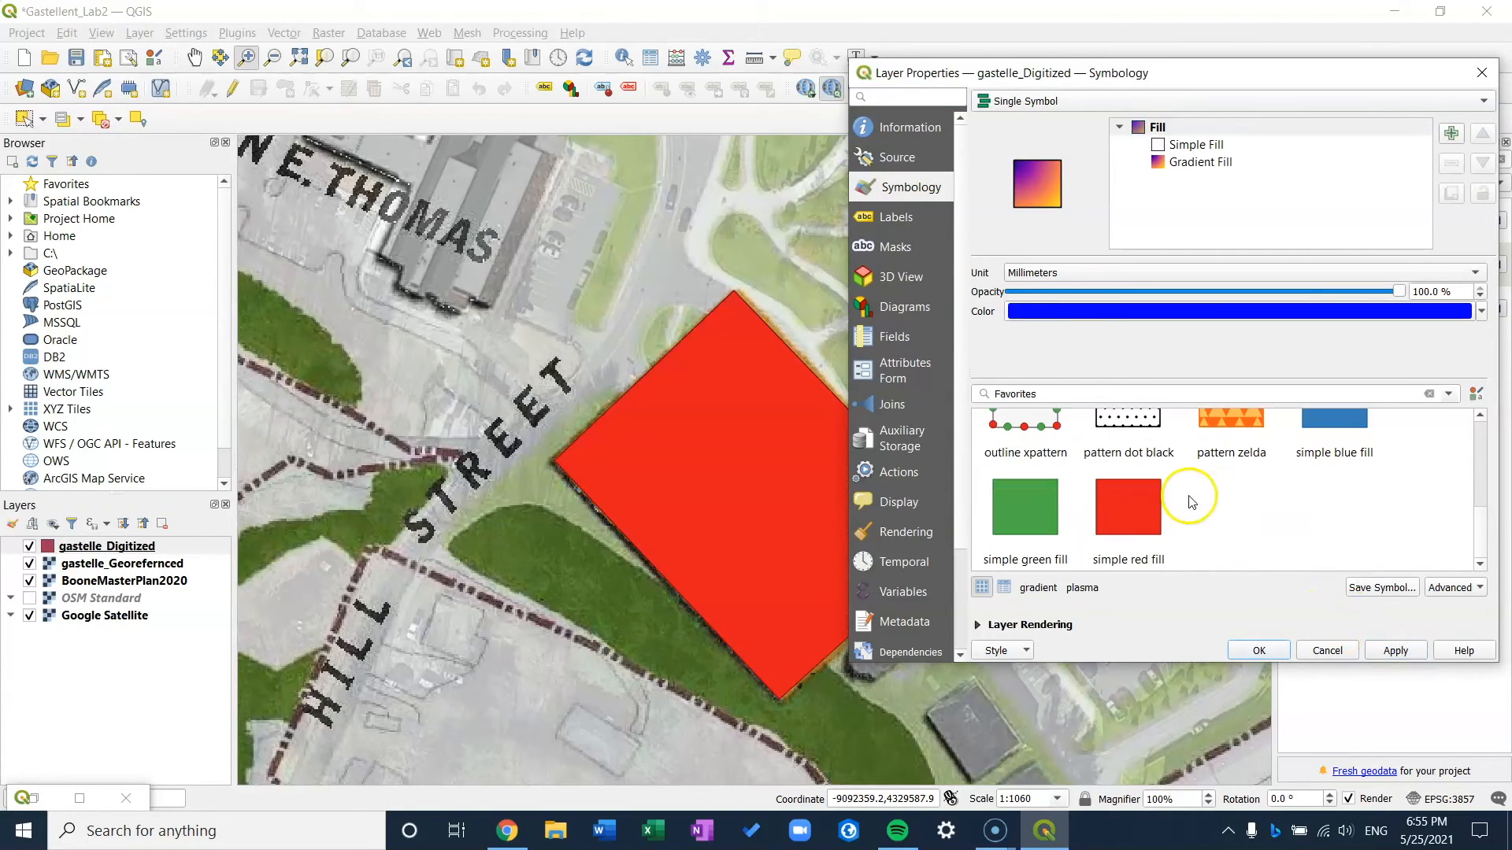
{"action": "left_click", "coordinate": [1127, 532]}
{"action": "left_click", "coordinate": [1388, 650]}
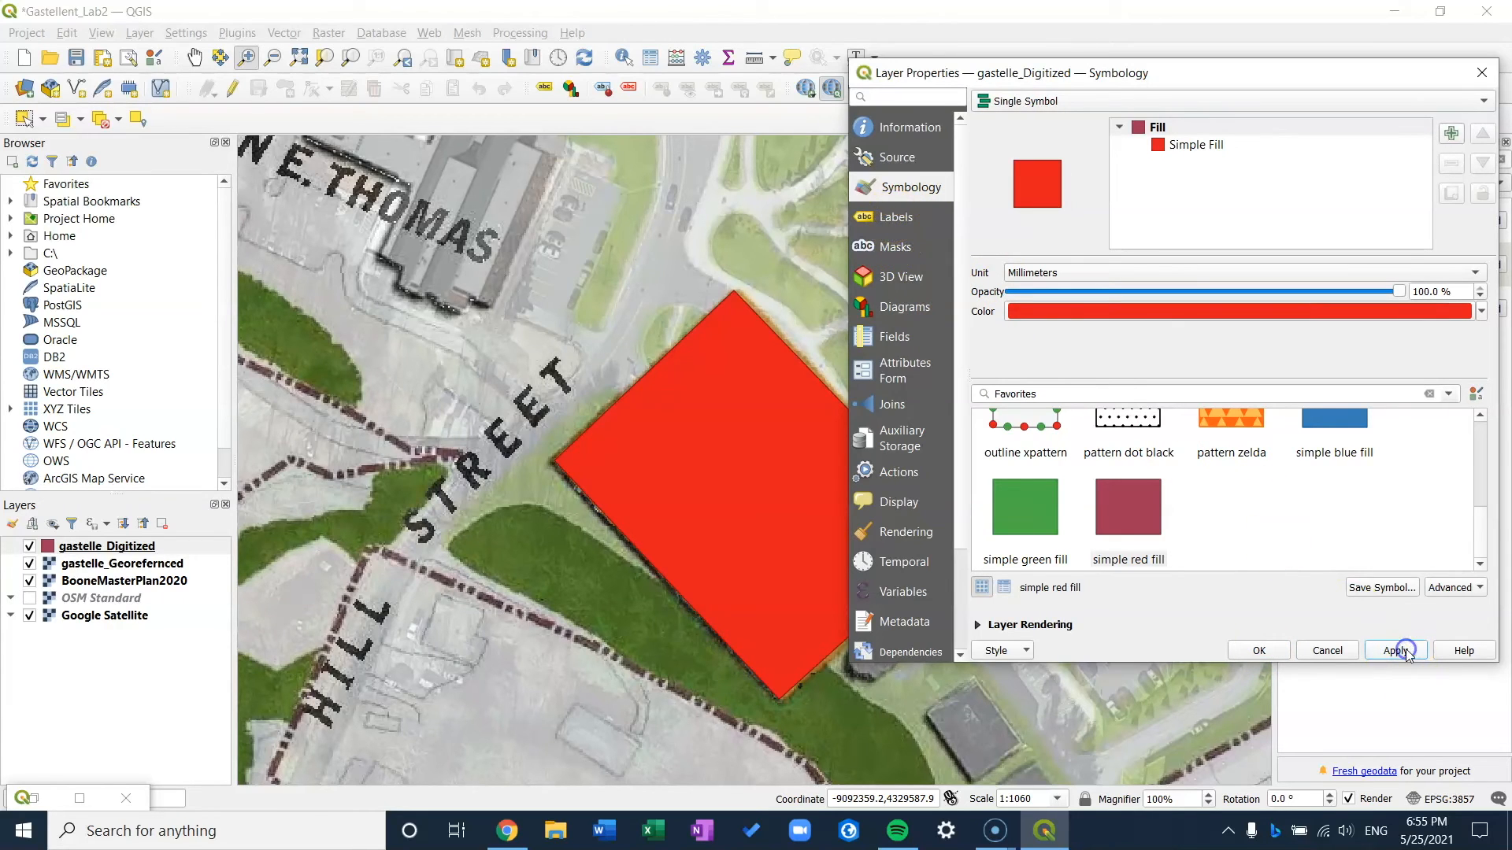
Look at the layer's label settings and accept the layer properties with the simple red fill symbology.
{"action": "left_click", "coordinate": [906, 212]}
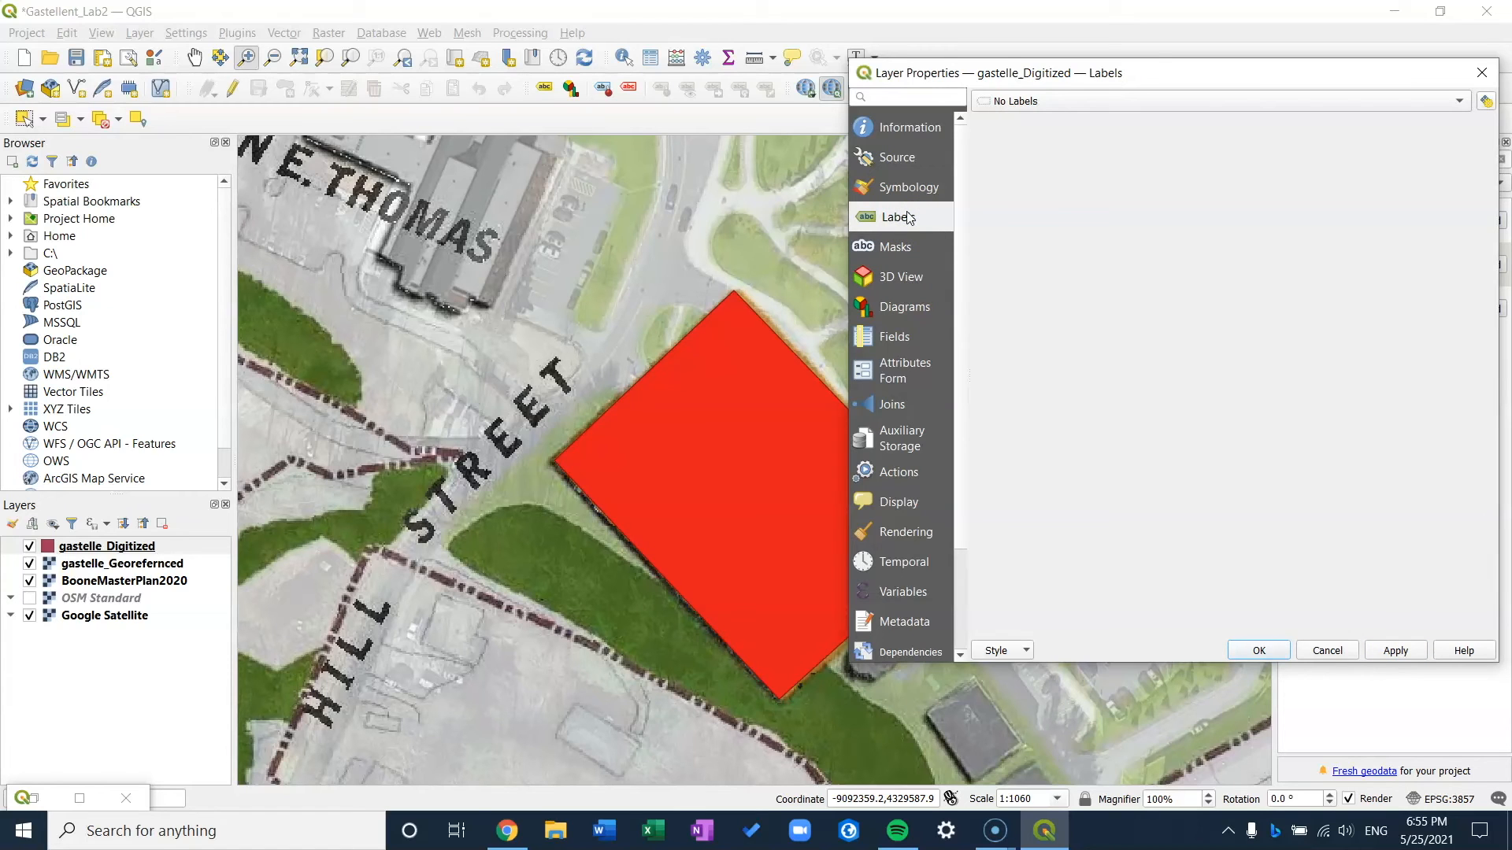
{"action": "left_click", "coordinate": [914, 189]}
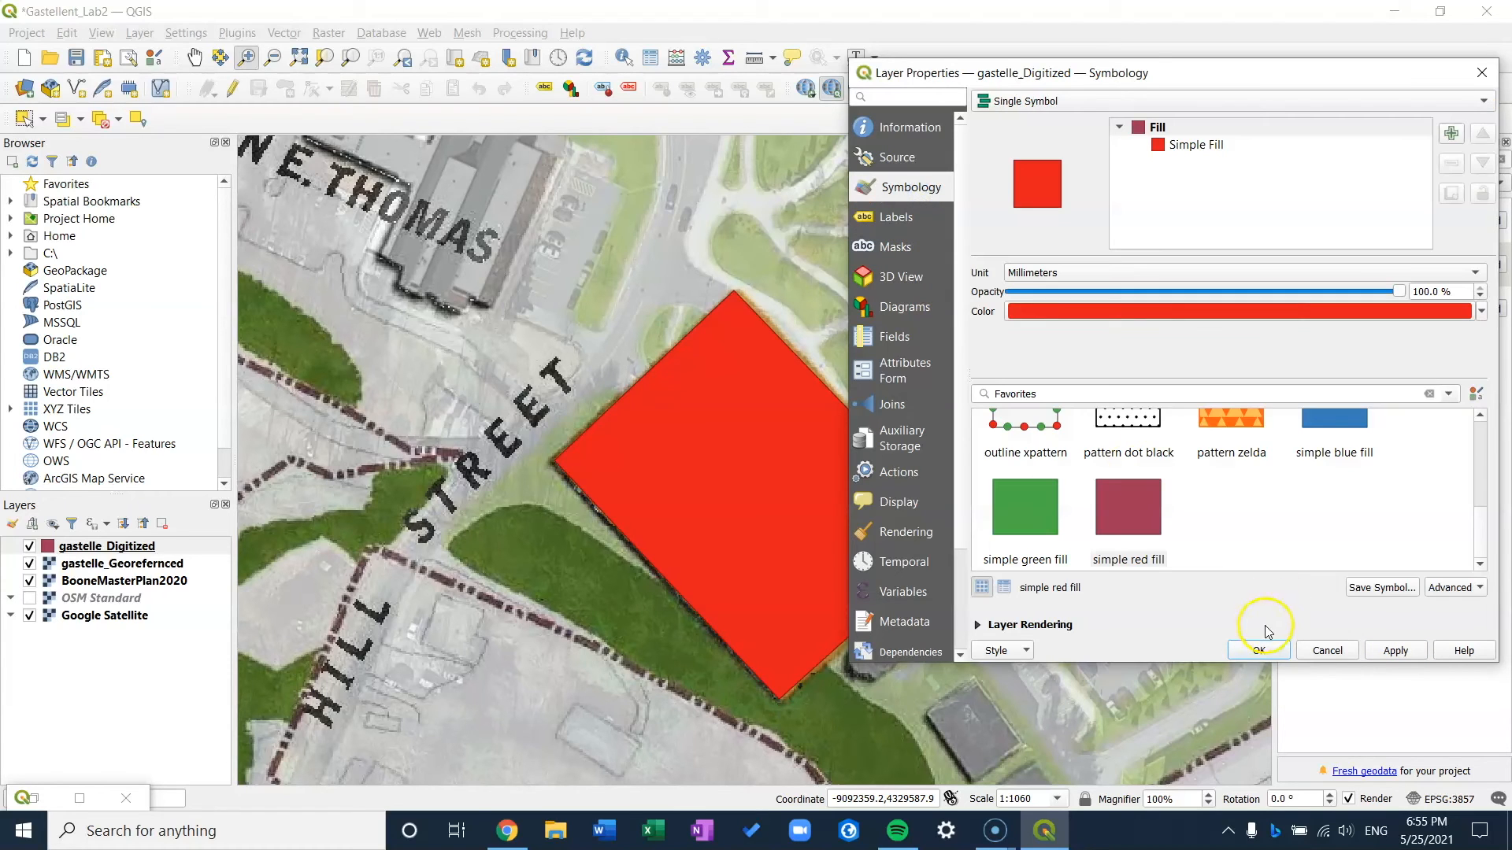
{"action": "left_click", "coordinate": [1261, 651]}
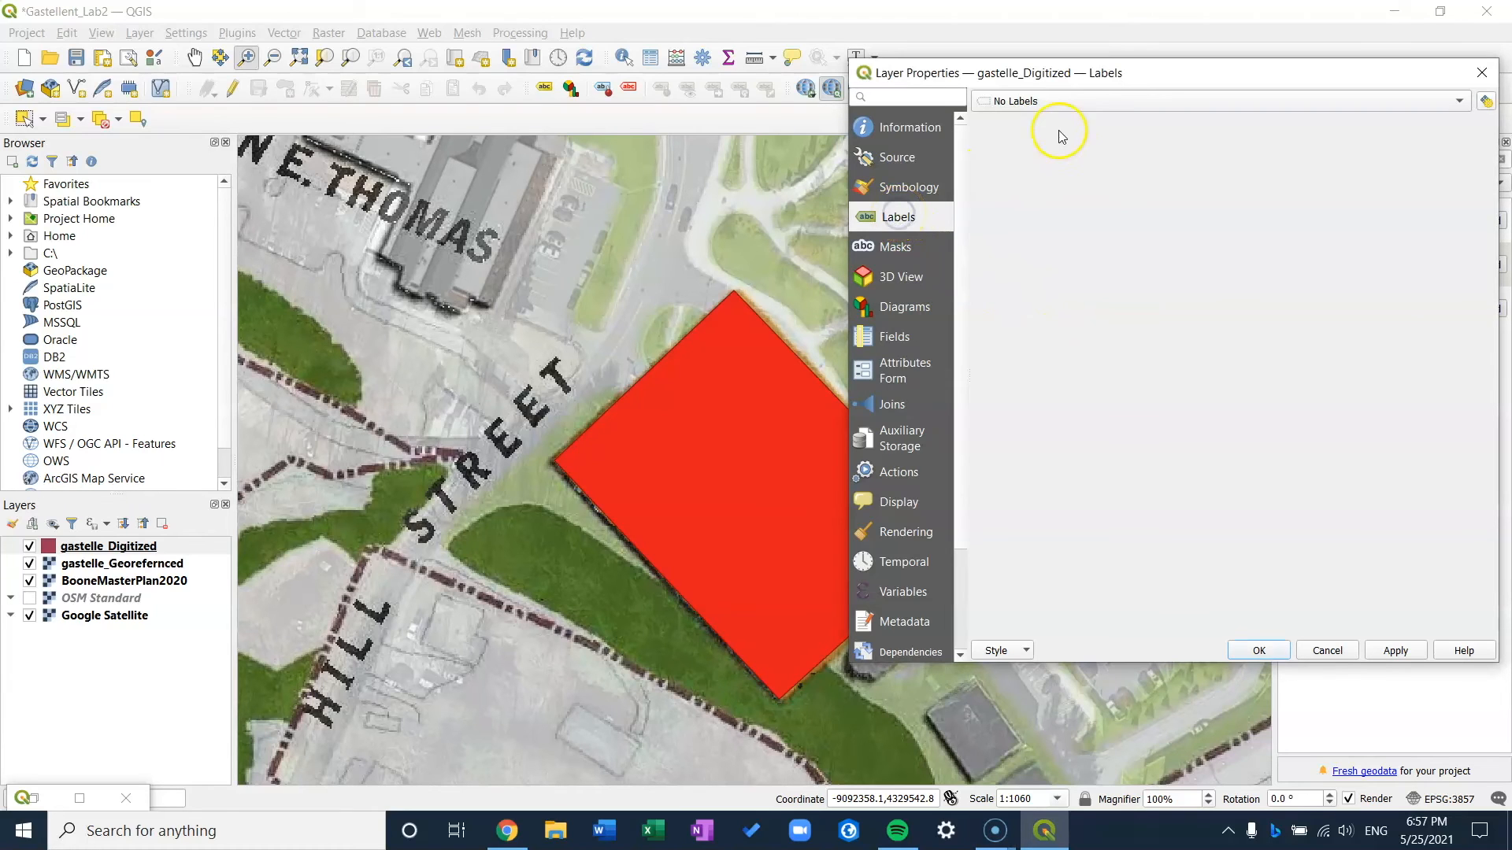
Turn on Single Labels for the gastelle_Digitized layer, using the Name field as the label value.
{"action": "left_click", "coordinate": [1104, 104]}
{"action": "left_click", "coordinate": [1084, 120]}
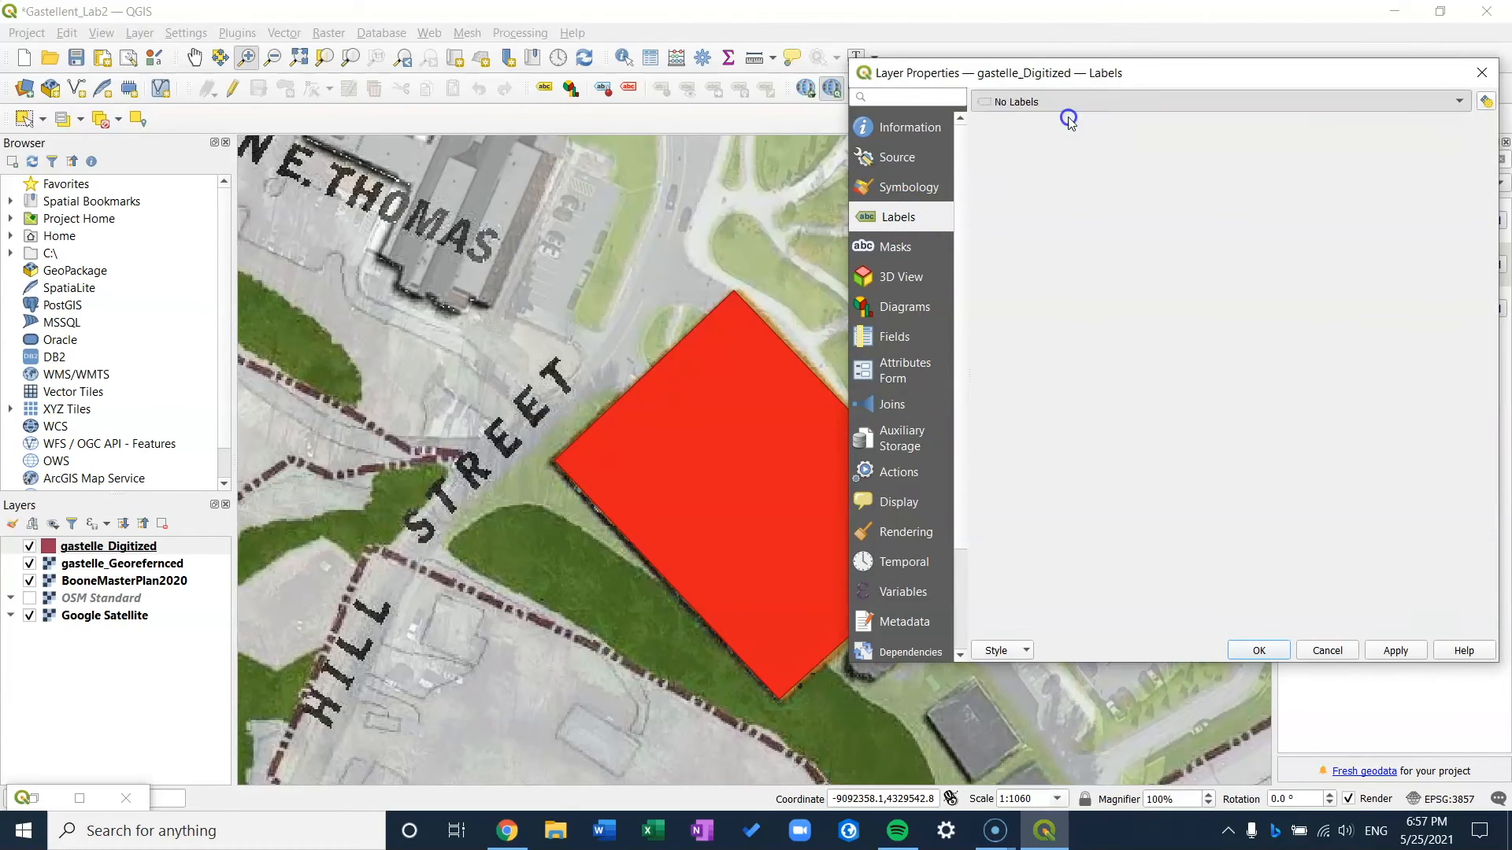
{"action": "left_click", "coordinate": [1200, 136]}
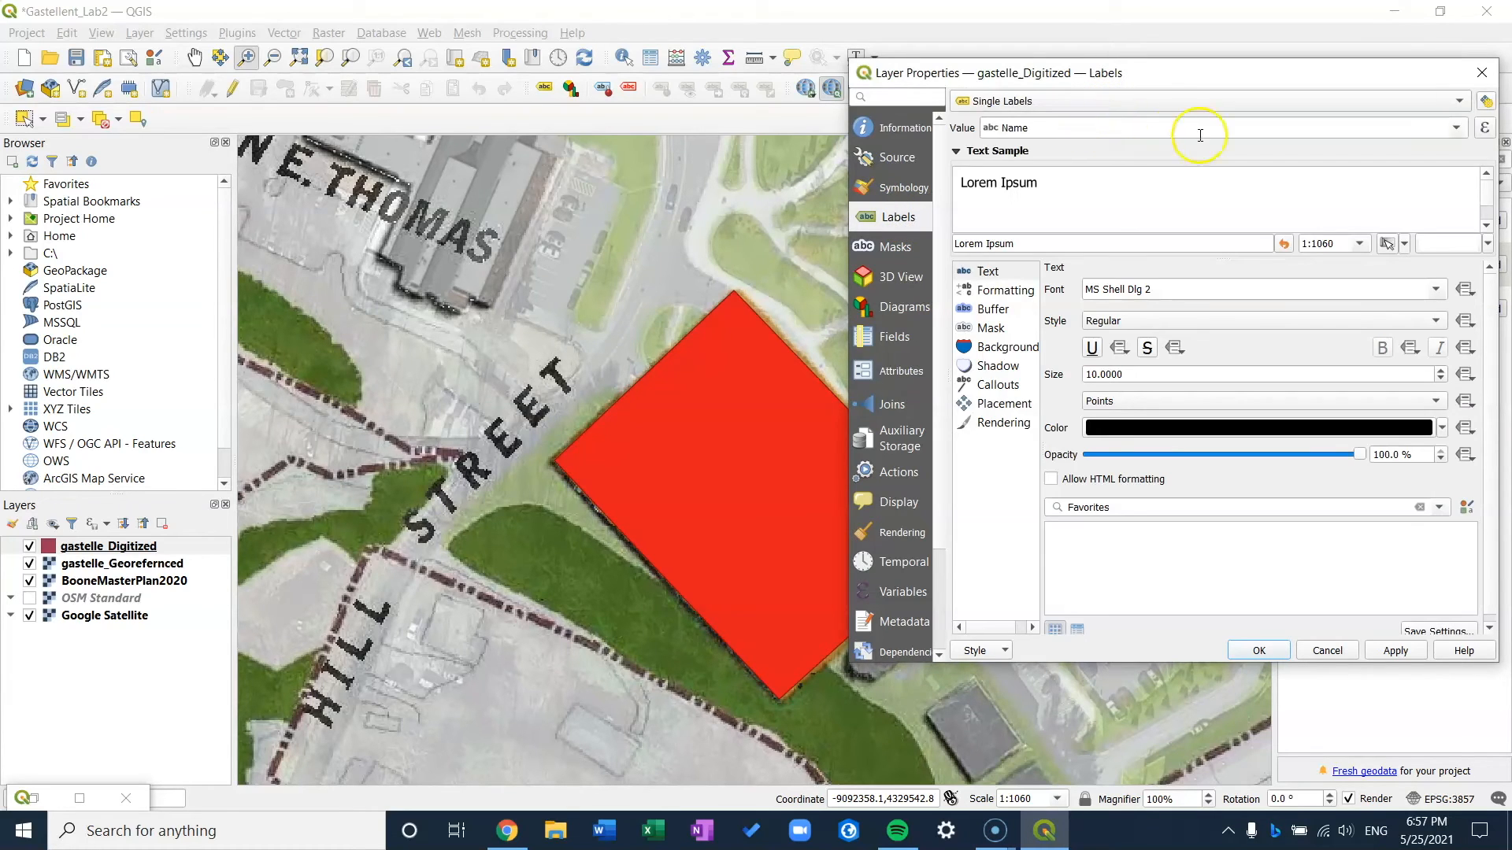
{"action": "left_click", "coordinate": [1459, 130]}
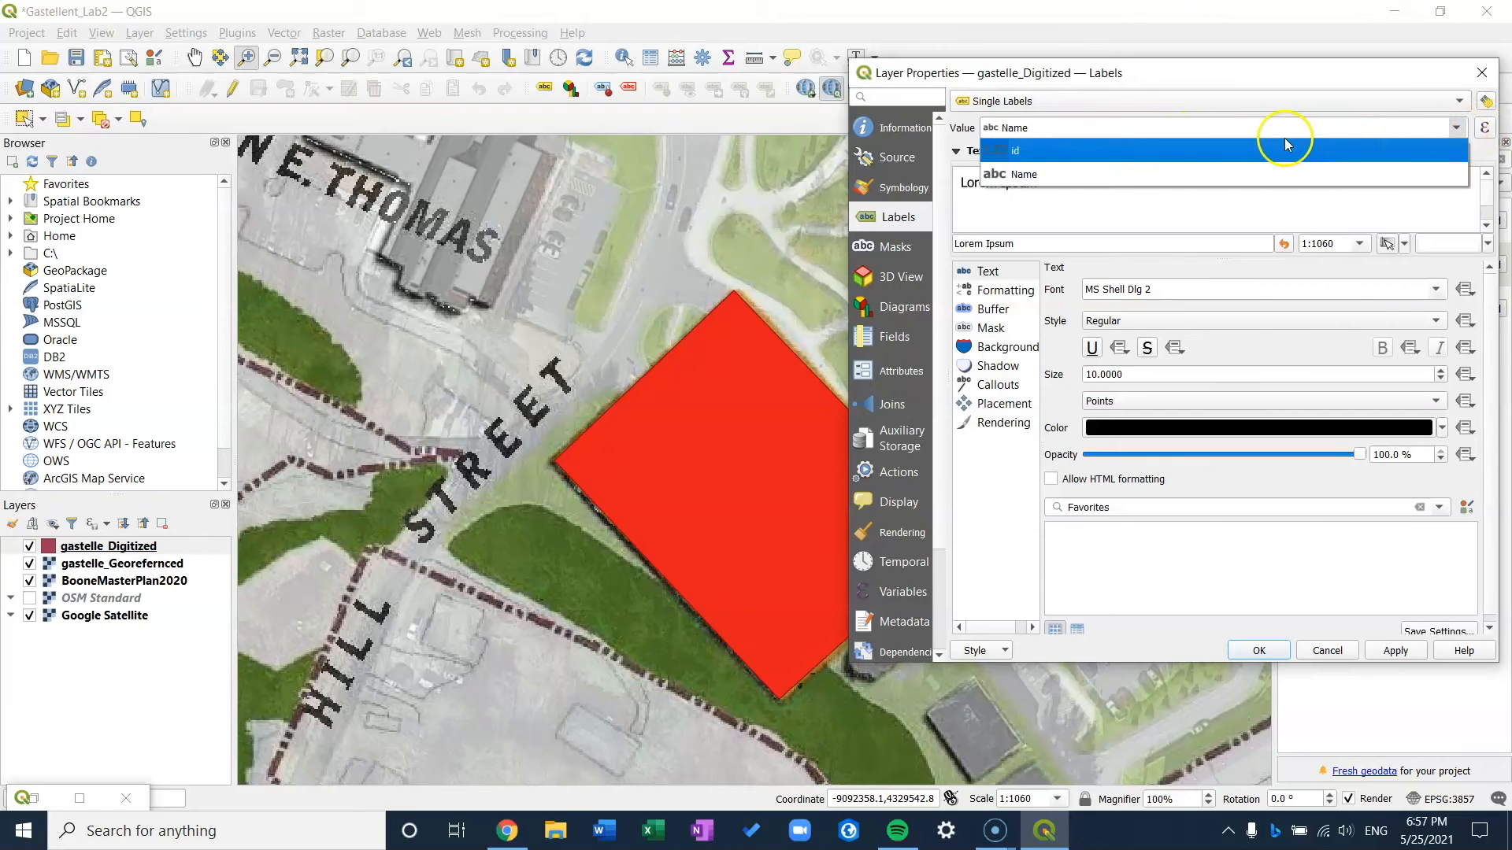
{"action": "left_click", "coordinate": [1250, 173]}
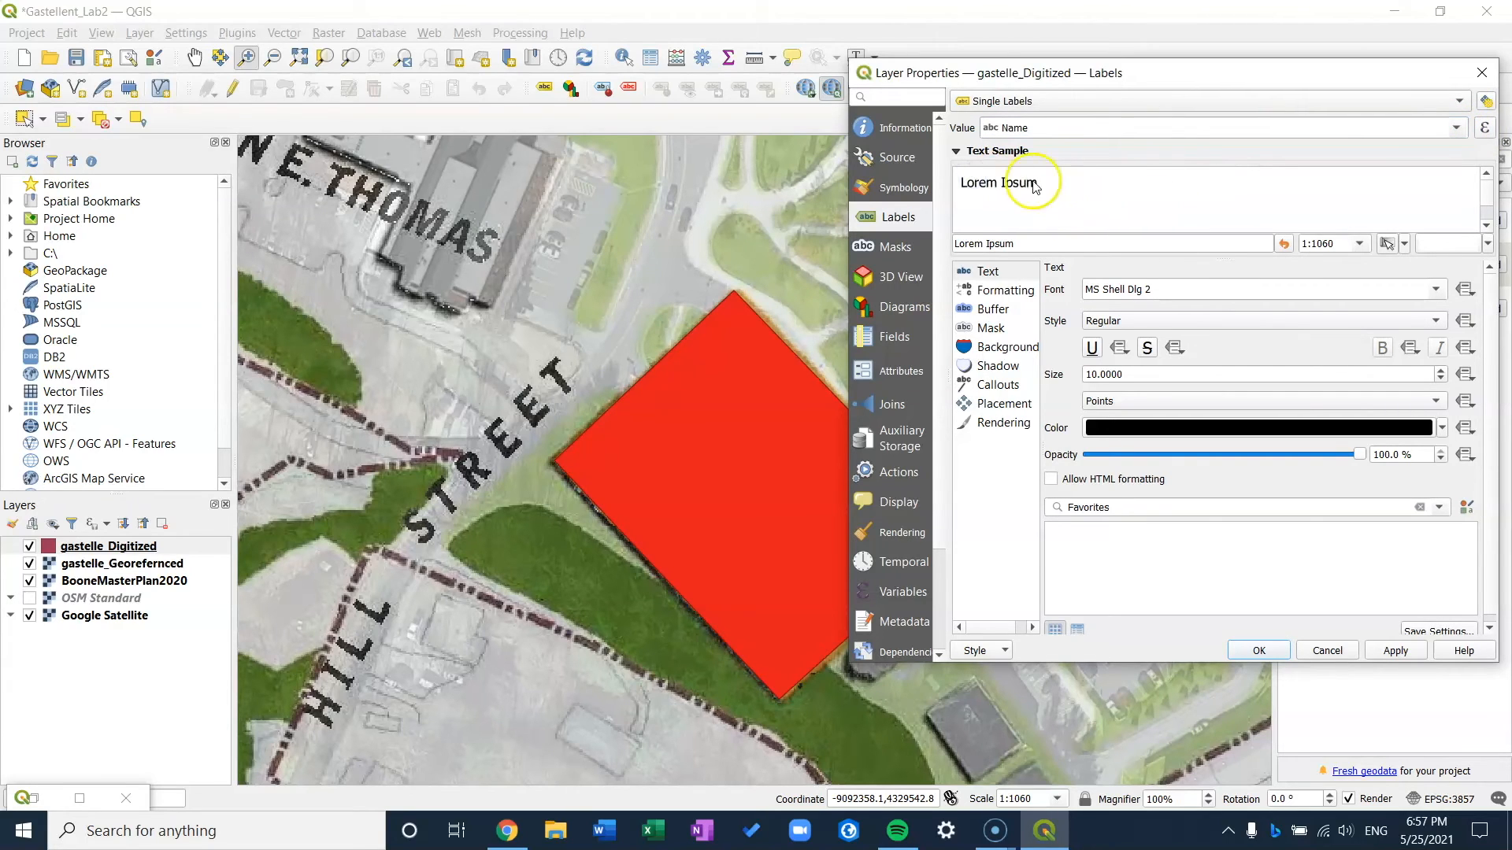
Replace the label's sample text with Holmes Center Parking Deck.
{"action": "left_click", "coordinate": [1036, 246]}
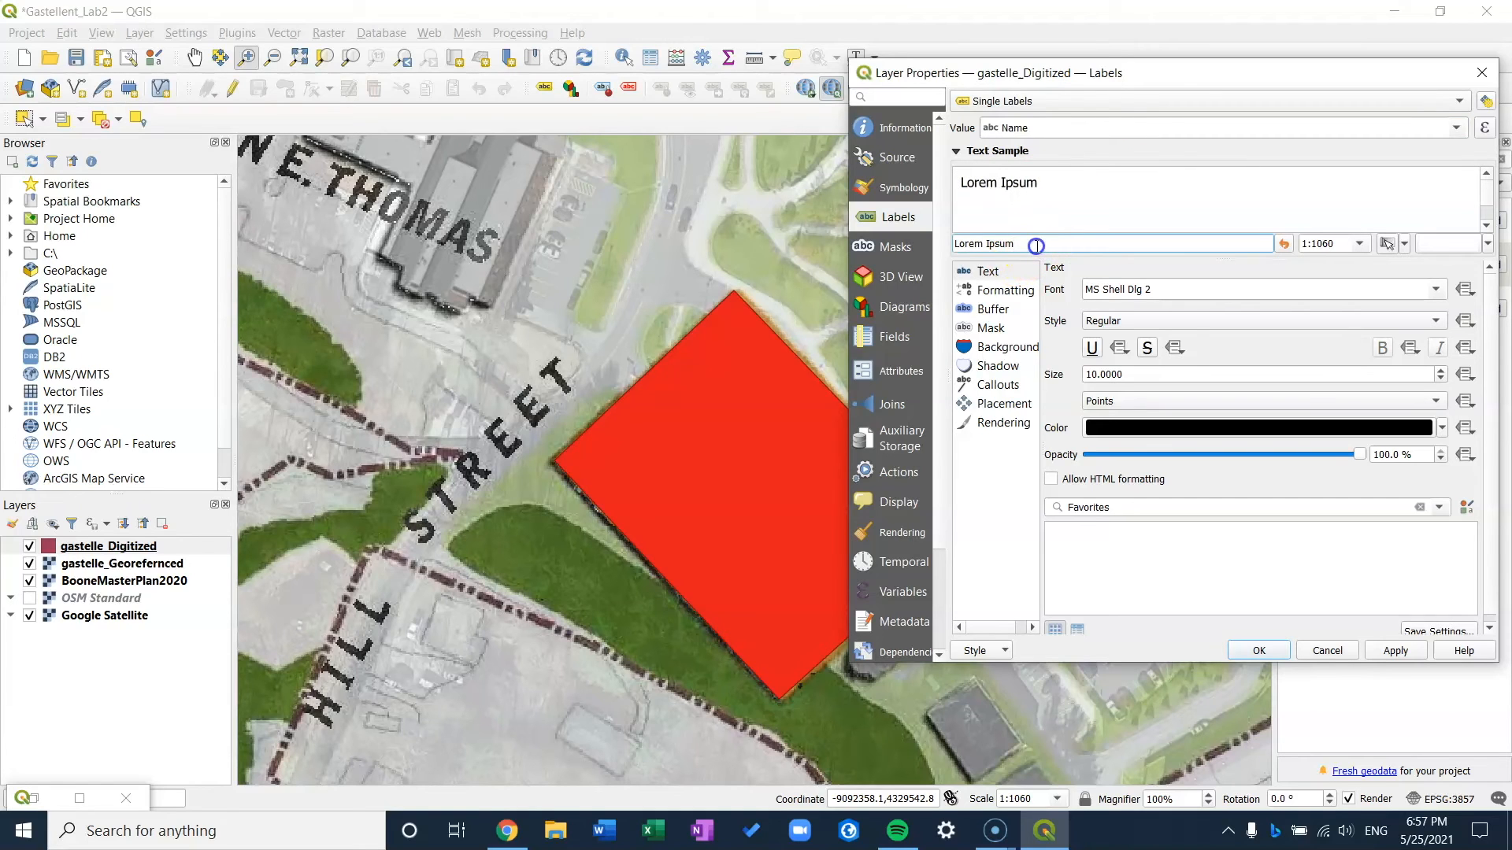
{"action": "left_click_drag", "start_coordinate": [1036, 246], "coordinate": [948, 247]}
{"action": "key", "text": "BackSpace"}
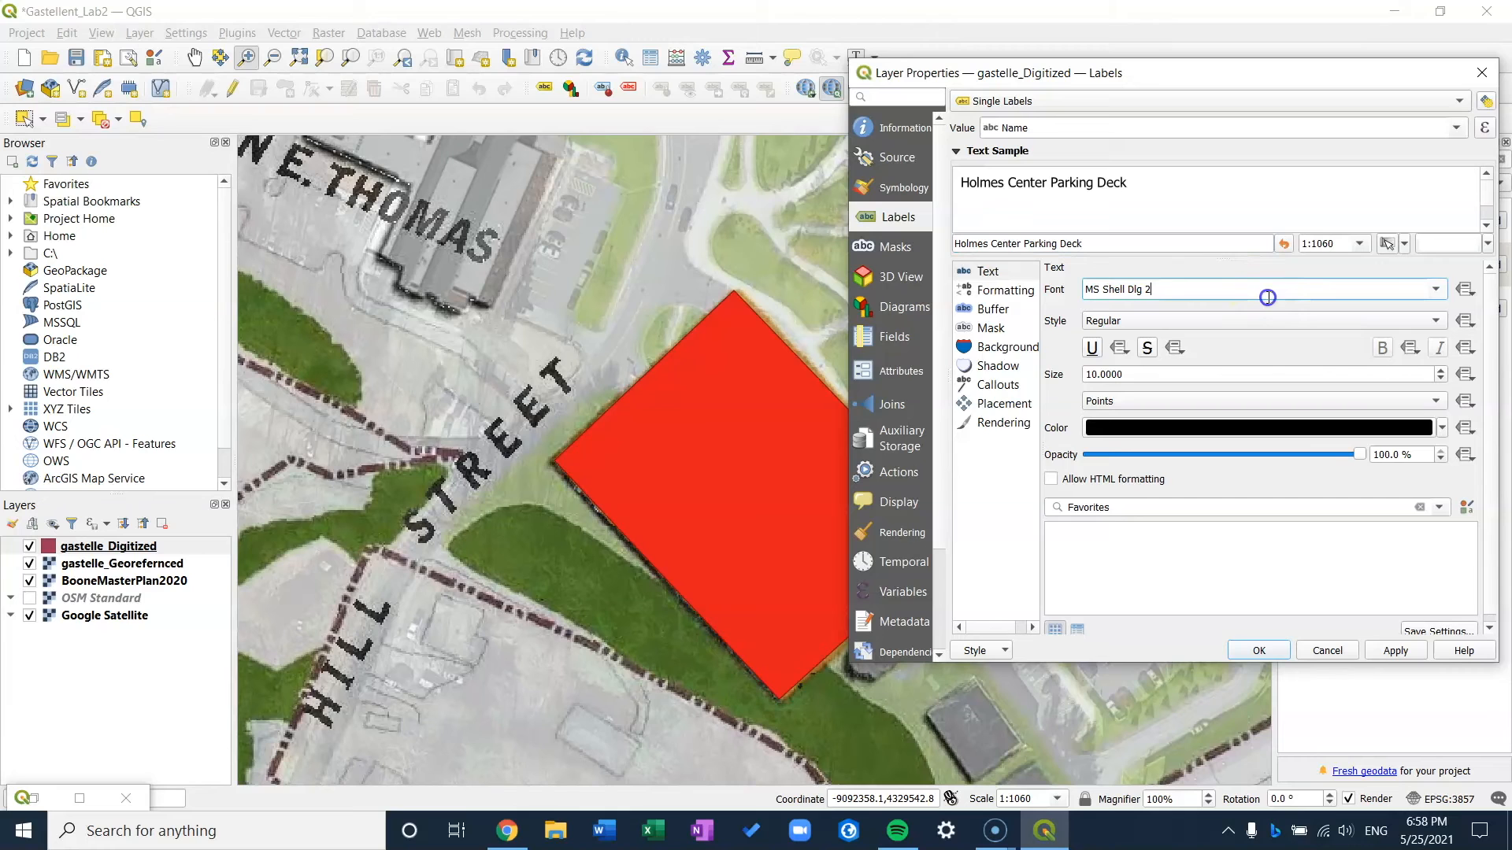
Set the label text size to 14 points in the MS Shell Dlg 2 font and accept the layer properties.
{"action": "left_click", "coordinate": [1438, 290]}
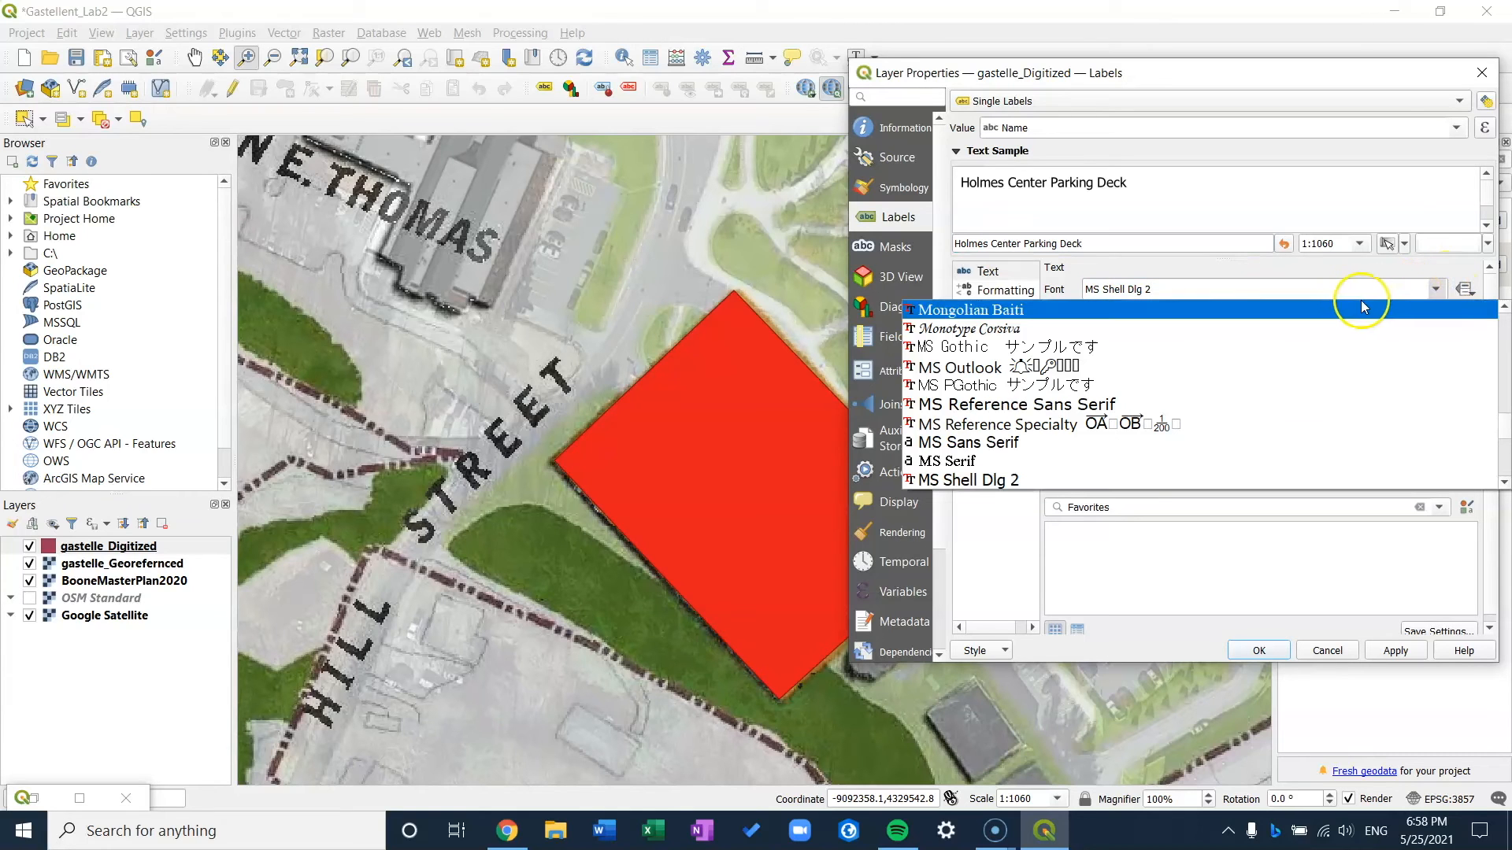
{"action": "left_click", "coordinate": [1427, 291]}
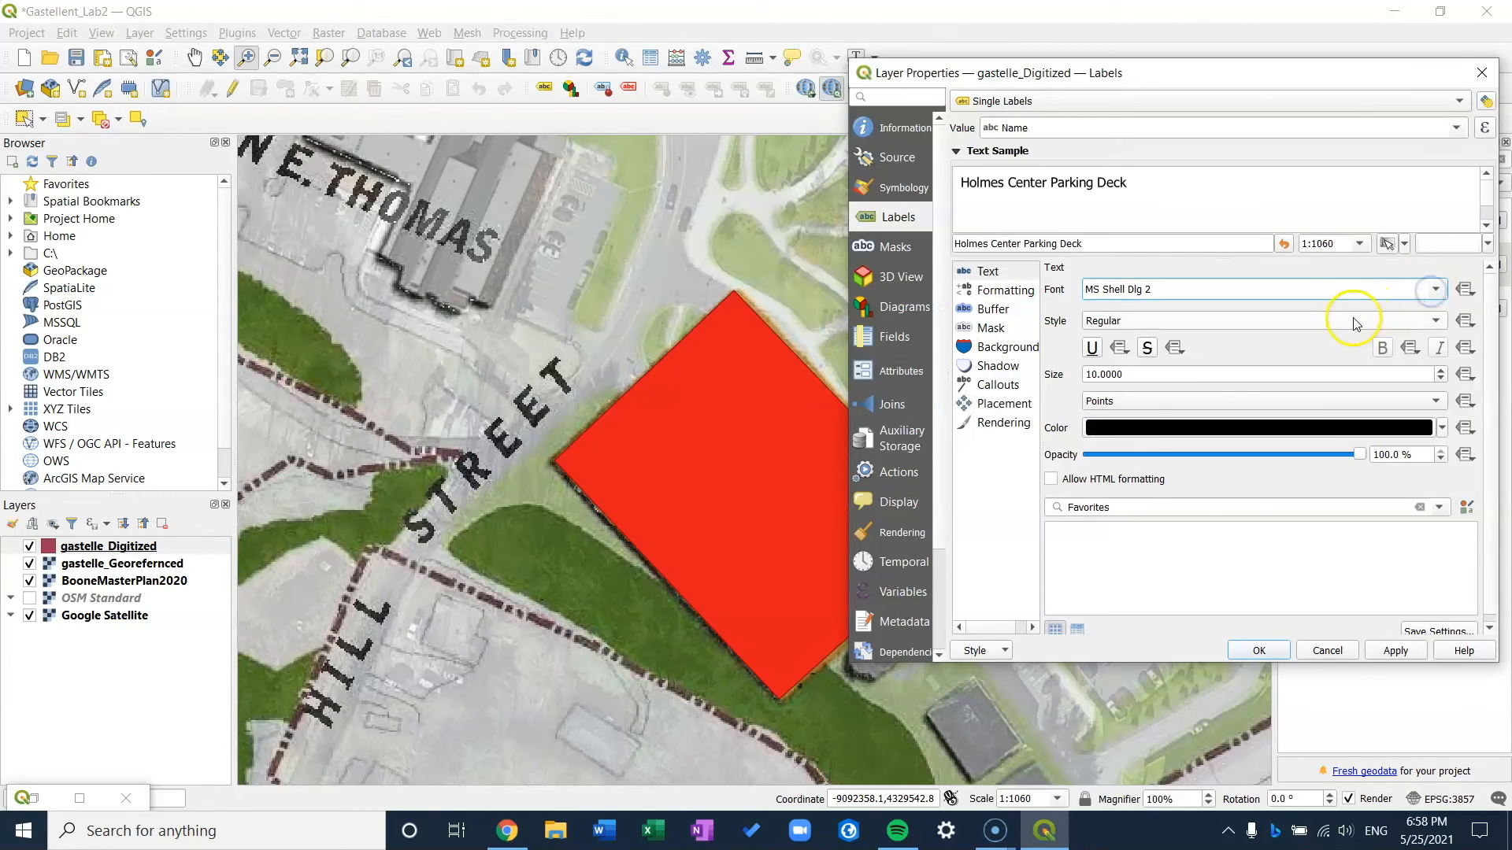
{"action": "left_click", "coordinate": [1102, 375]}
{"action": "key", "text": "BackSpace"}
{"action": "type", "text": "4"}
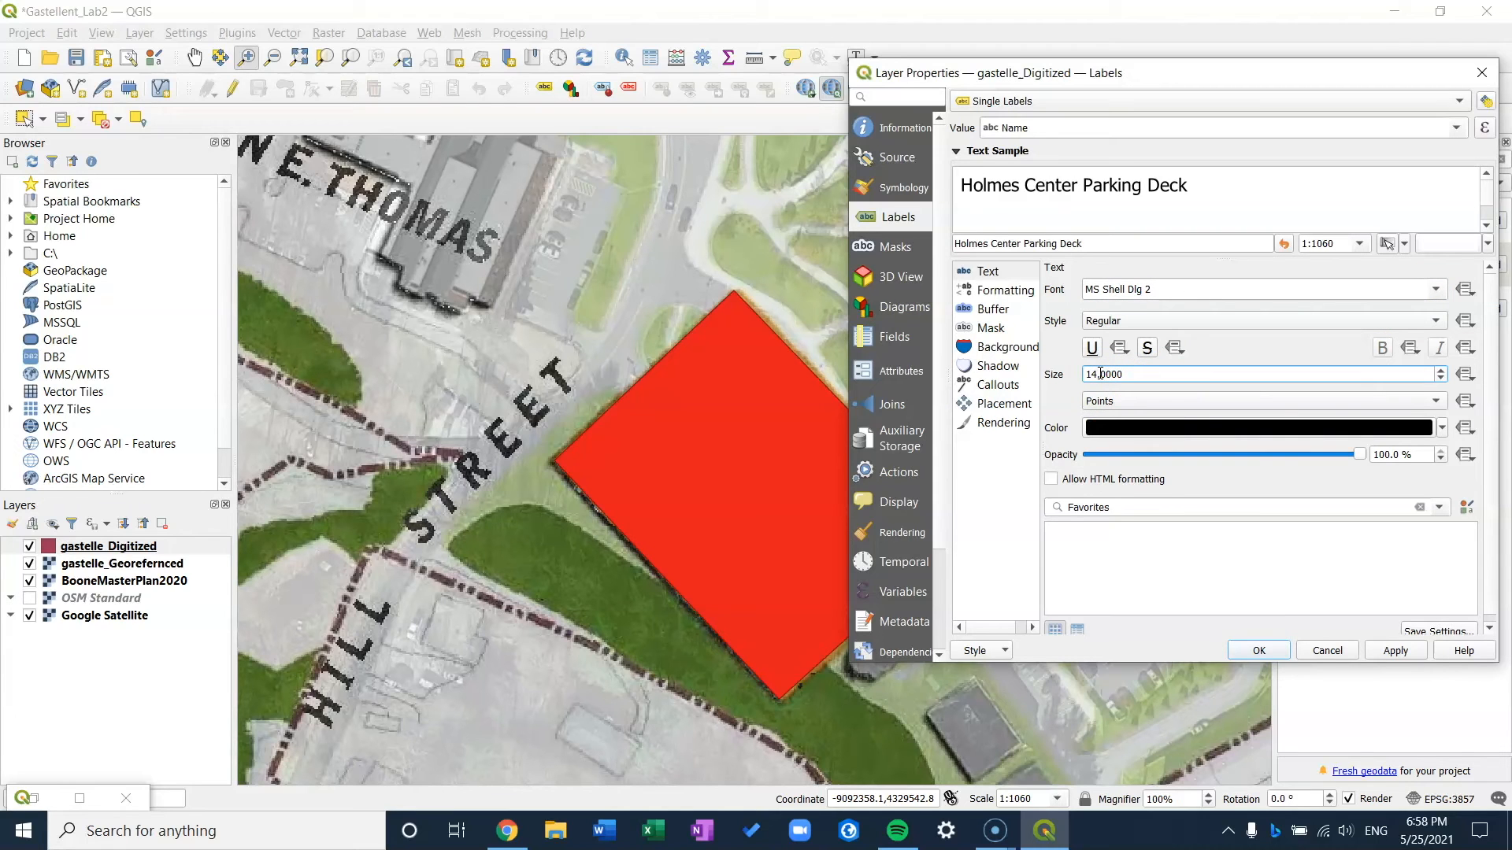
{"action": "left_click", "coordinate": [1396, 651]}
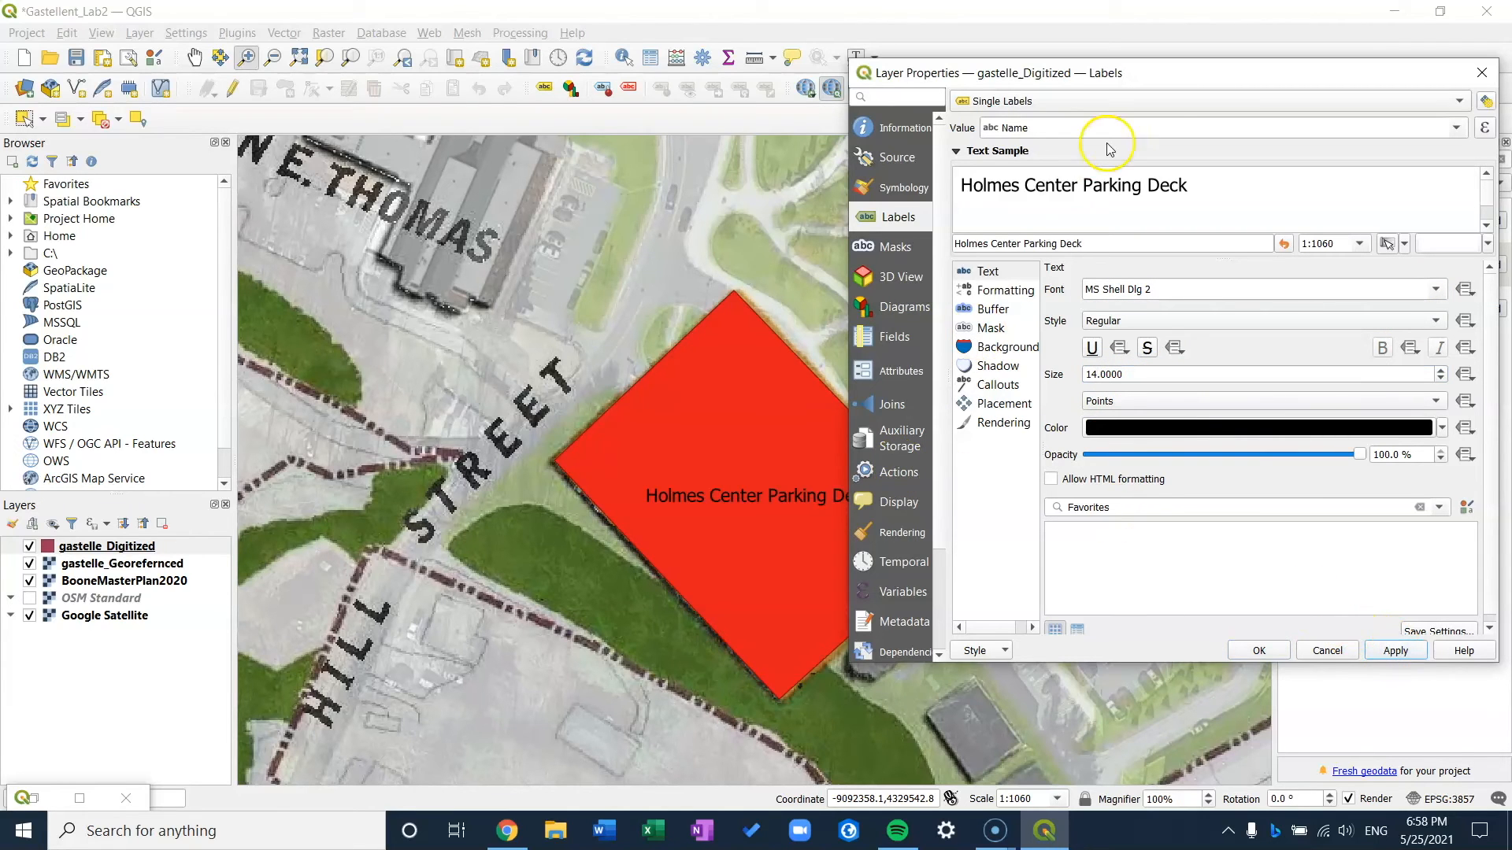
{"action": "left_click_drag", "start_coordinate": [1174, 81], "coordinate": [1123, 42]}
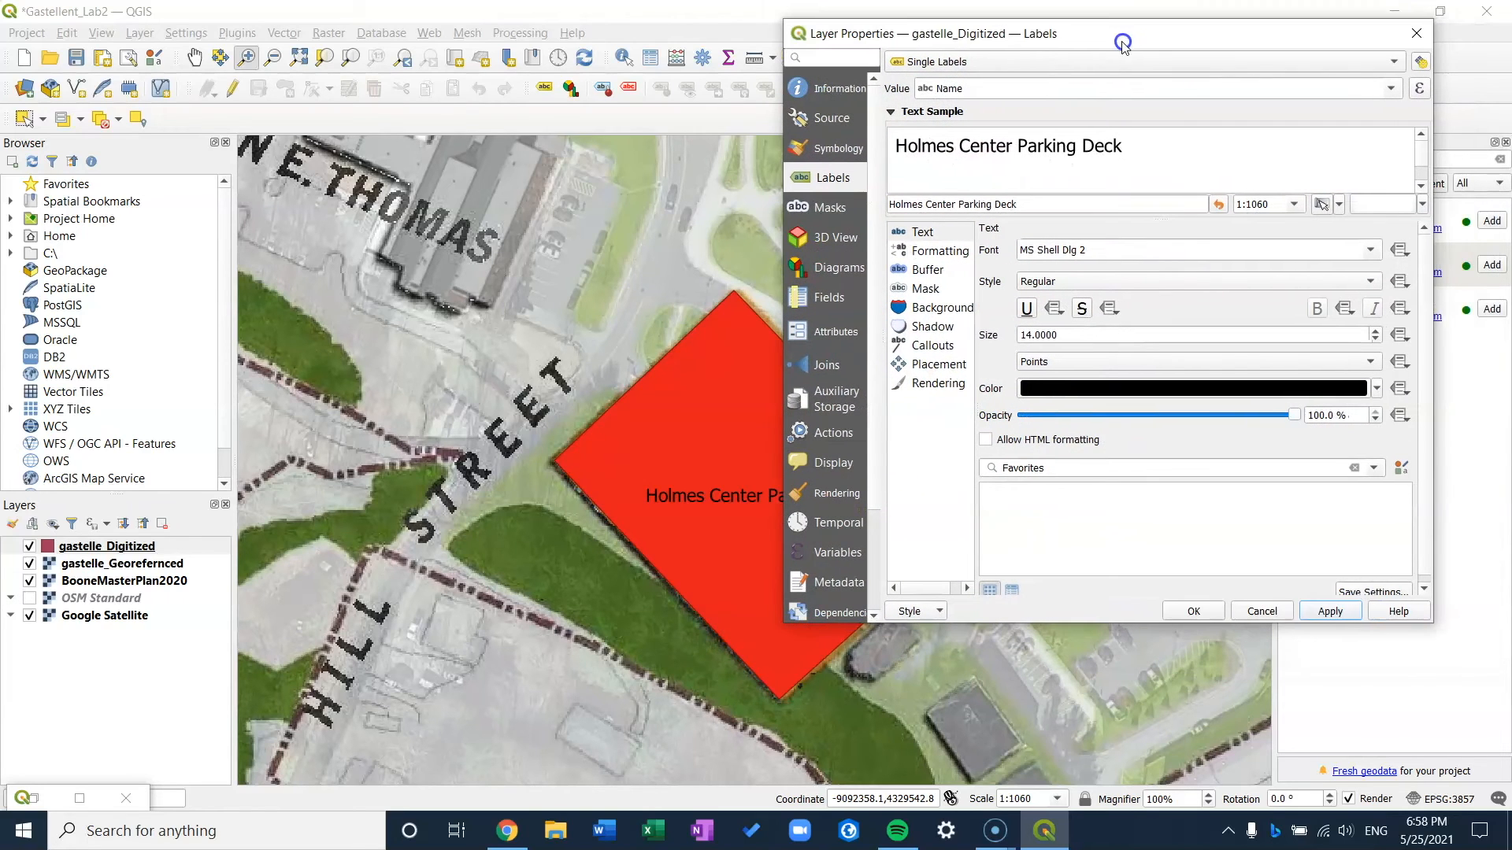
{"action": "left_click", "coordinate": [1194, 612]}
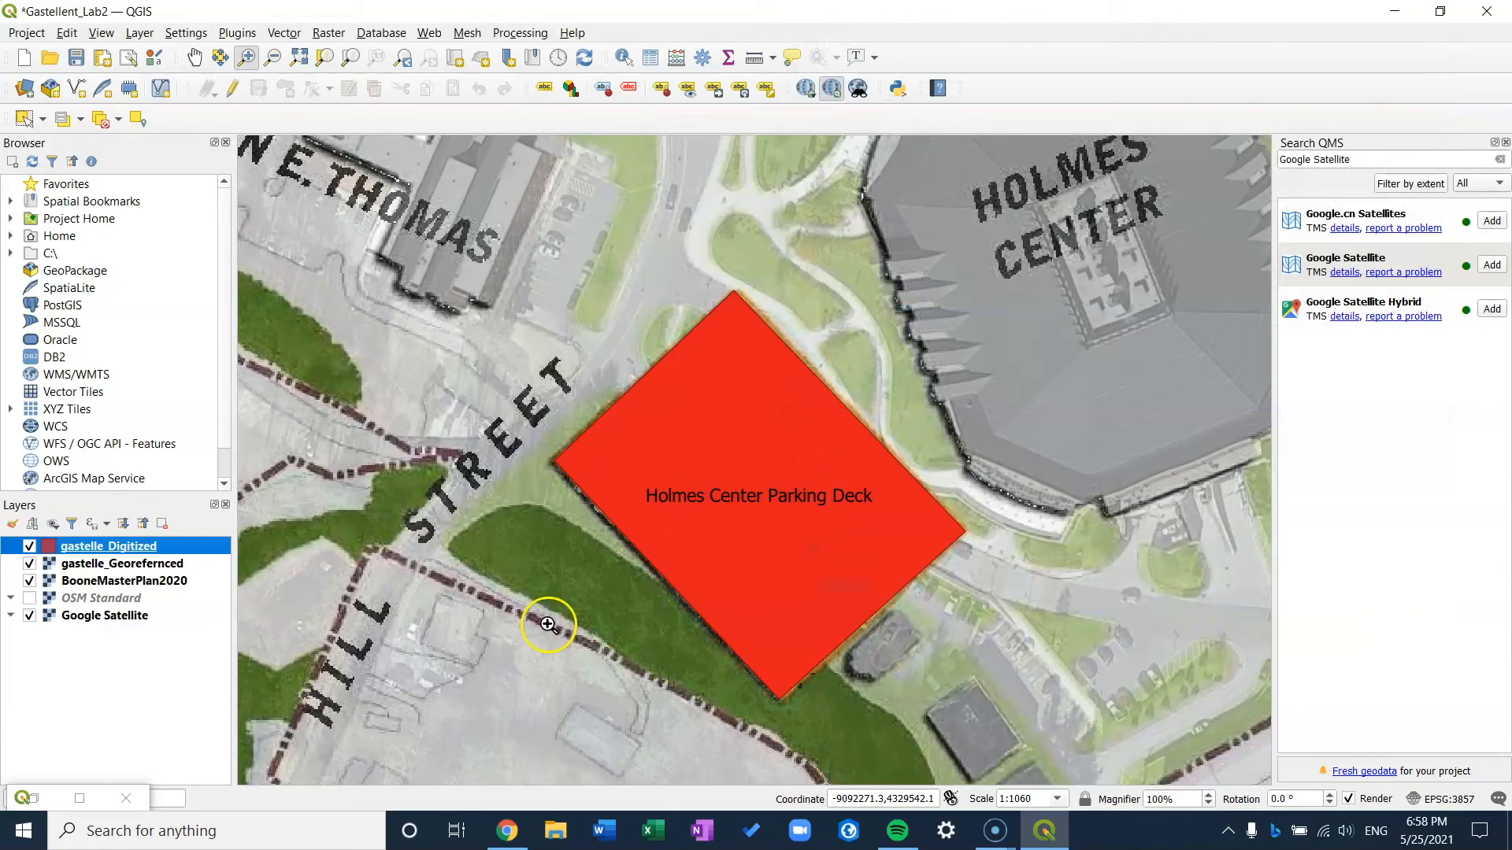
Save the Gastellent_Lab2 project.
{"action": "left_click", "coordinate": [31, 813]}
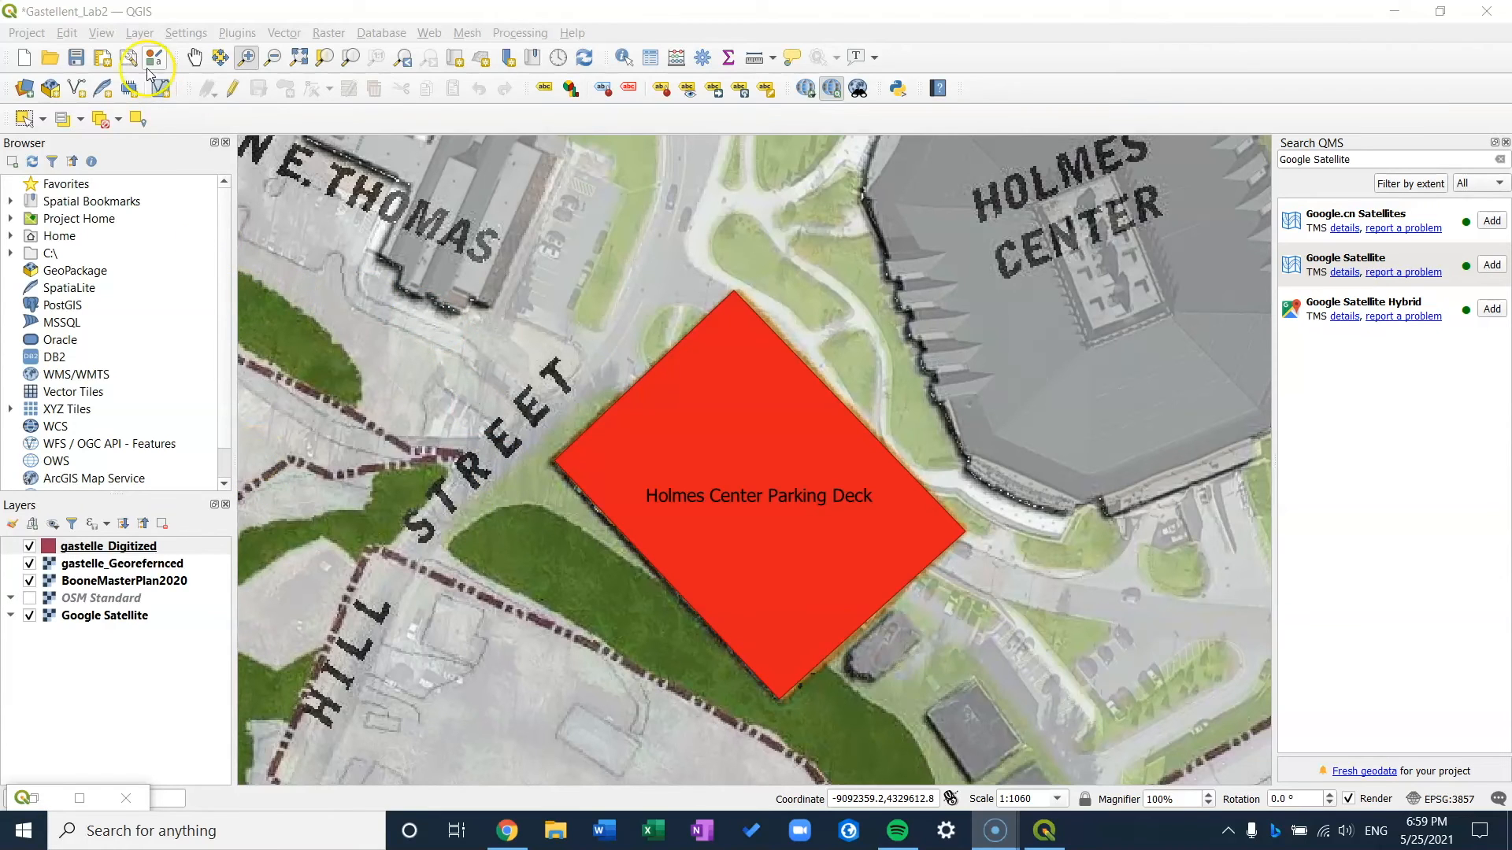
{"action": "left_click", "coordinate": [39, 36]}
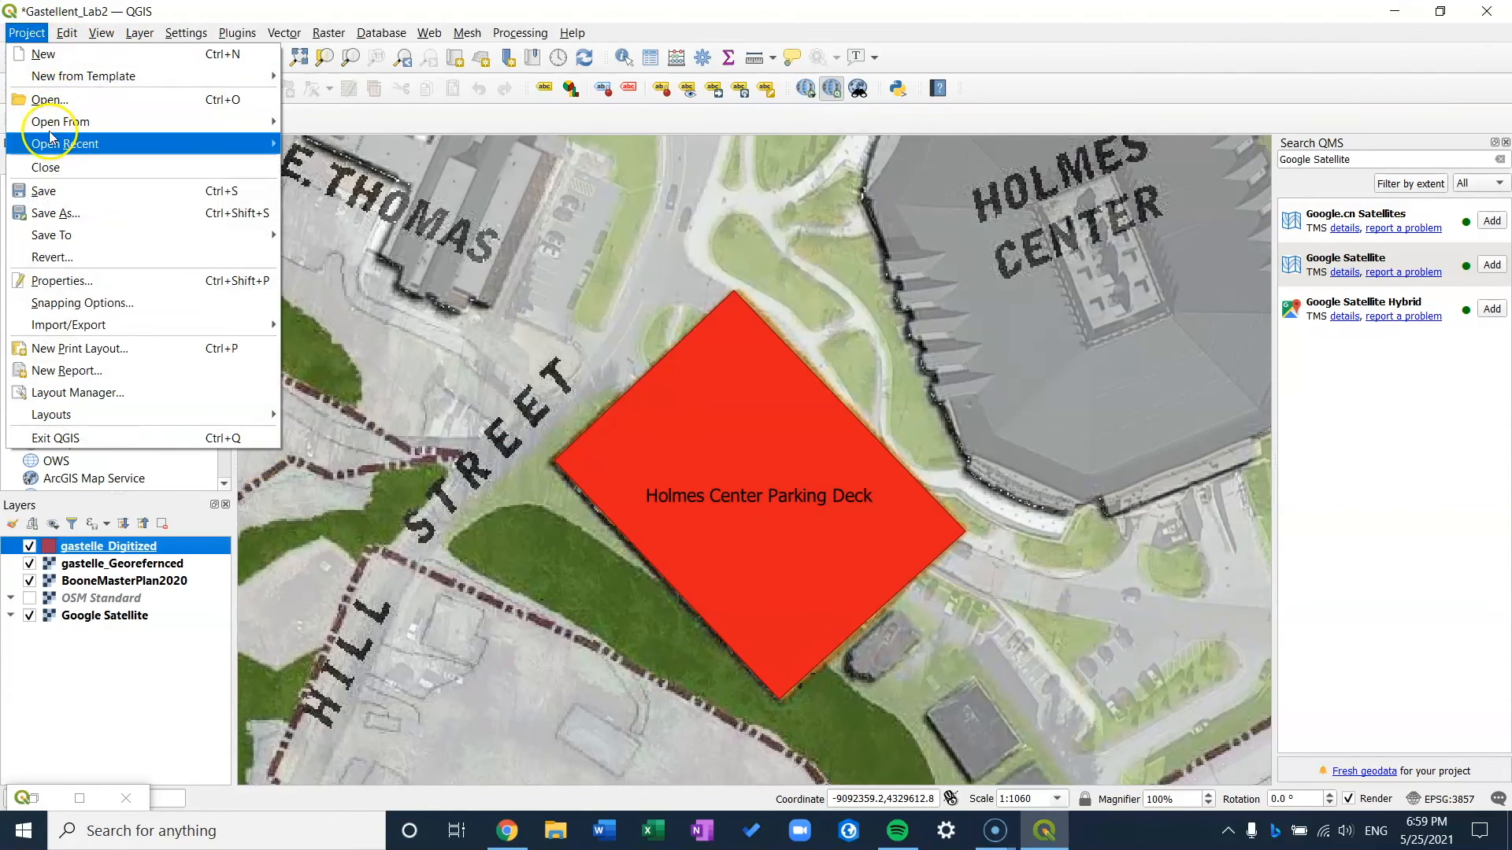
{"action": "left_click", "coordinate": [120, 191]}
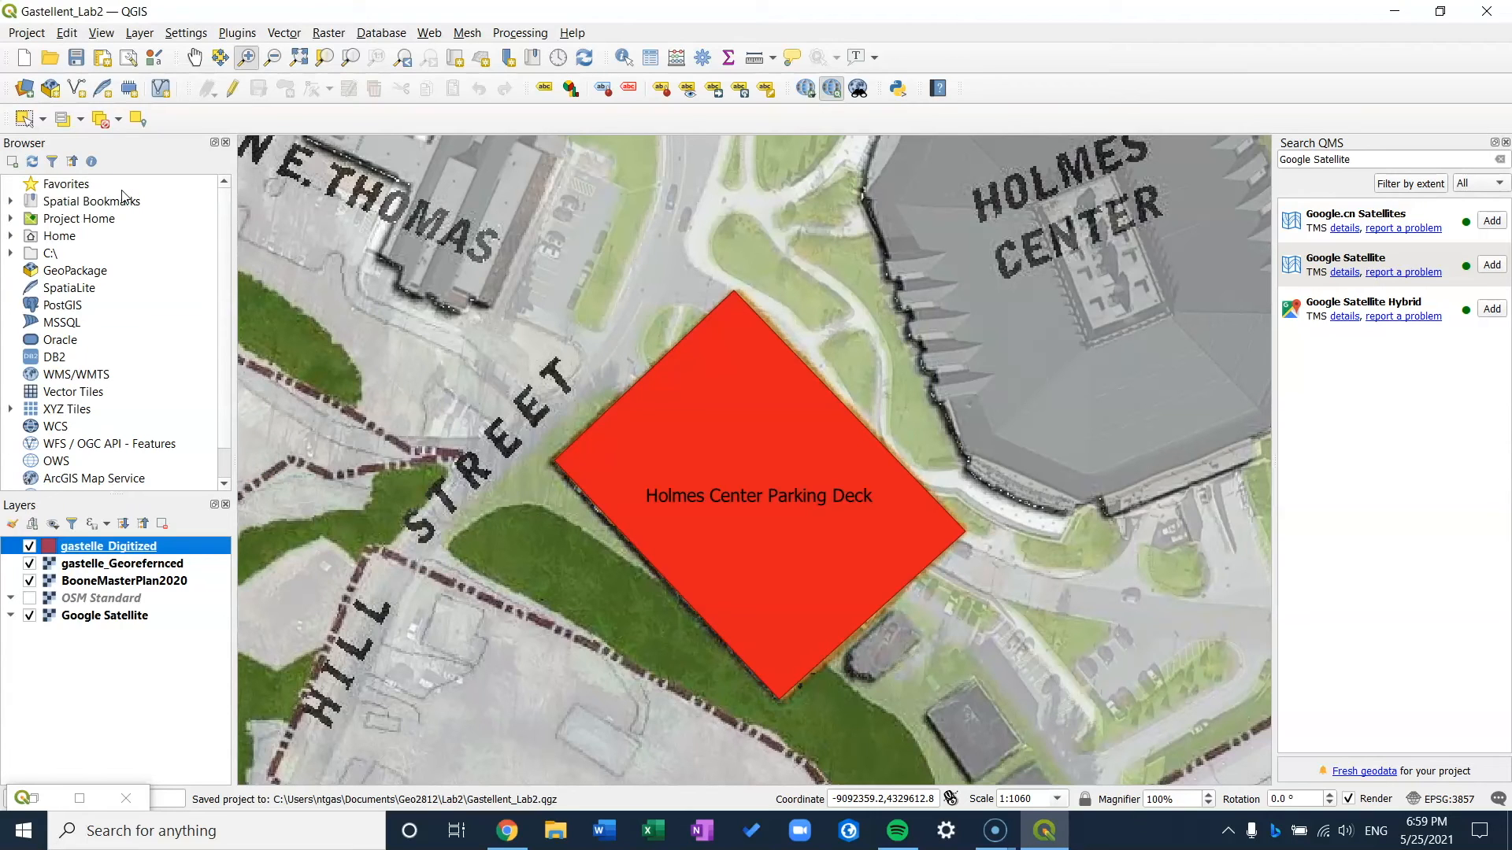
Expand Project Home in the file browser to view the project's folders, including Data.
{"action": "left_click", "coordinate": [12, 221]}
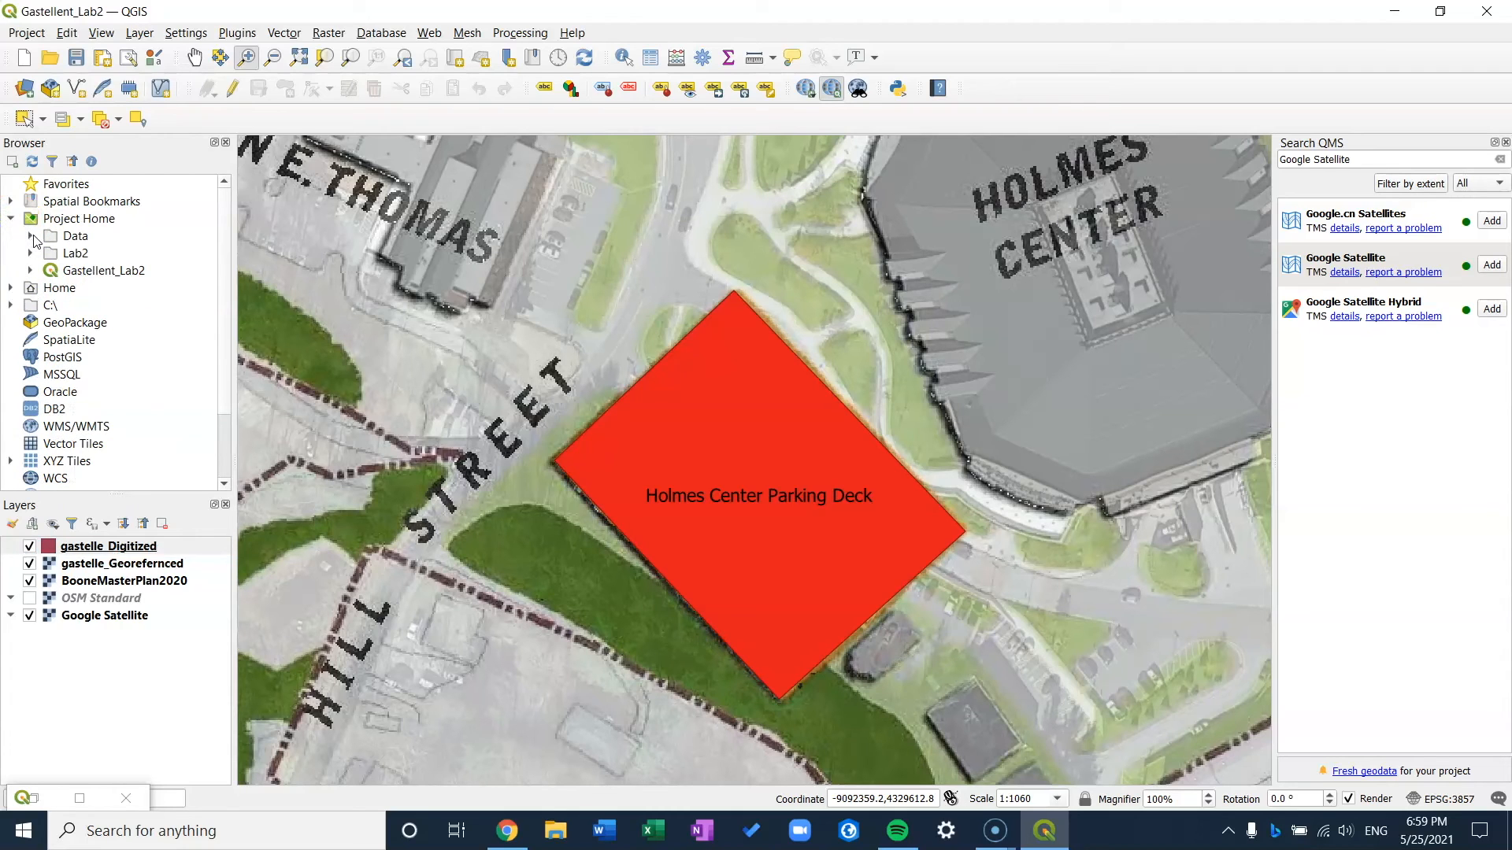
{"action": "left_click", "coordinate": [30, 237]}
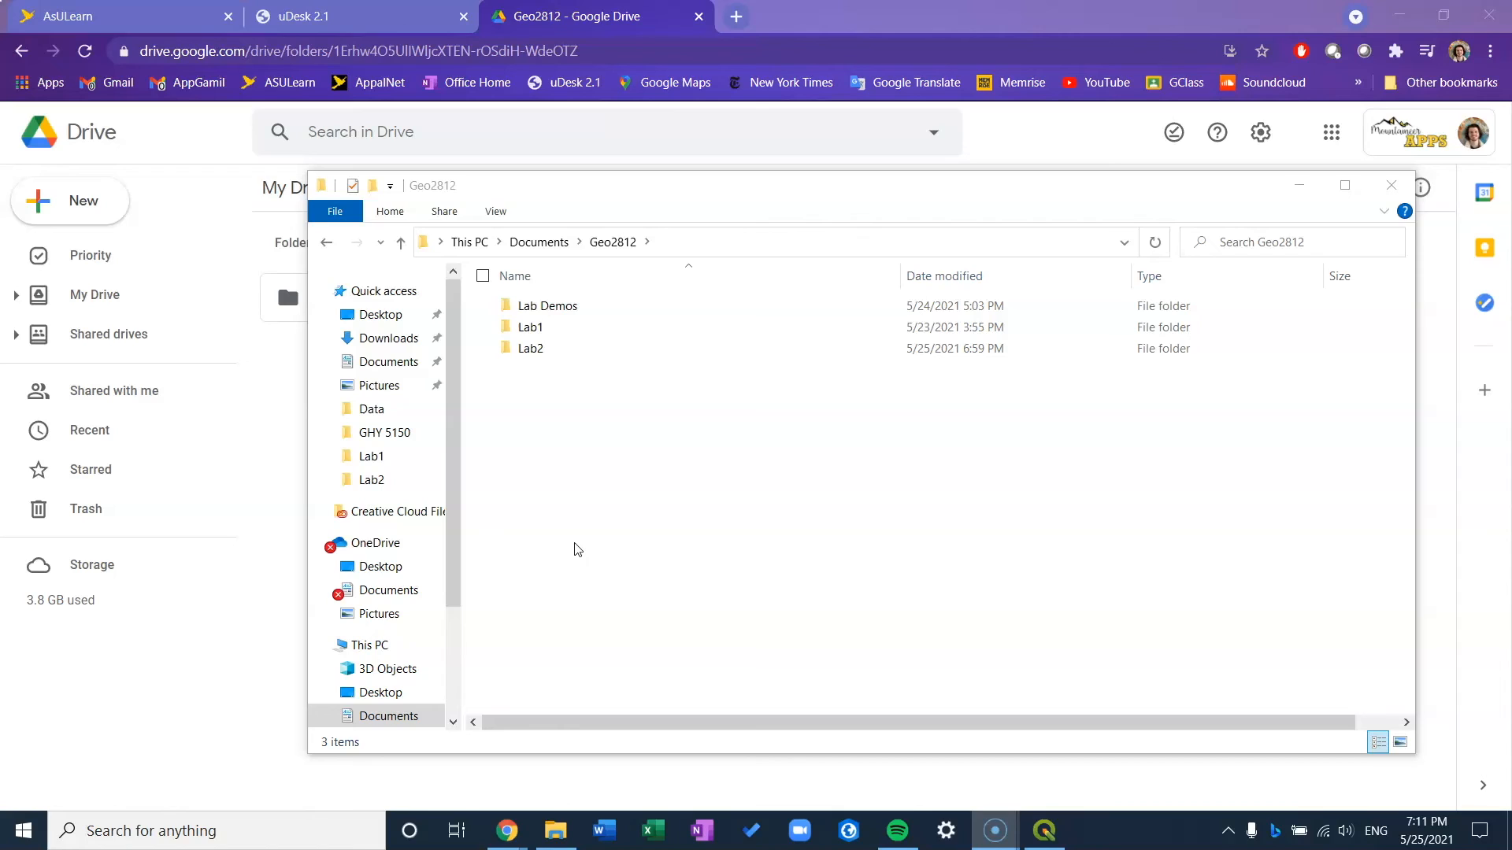
Switch to File Explorer and compress the Lab2 folder in Geo2812 into a zip archive, keeping the name Lab2.
{"action": "left_click", "coordinate": [558, 549]}
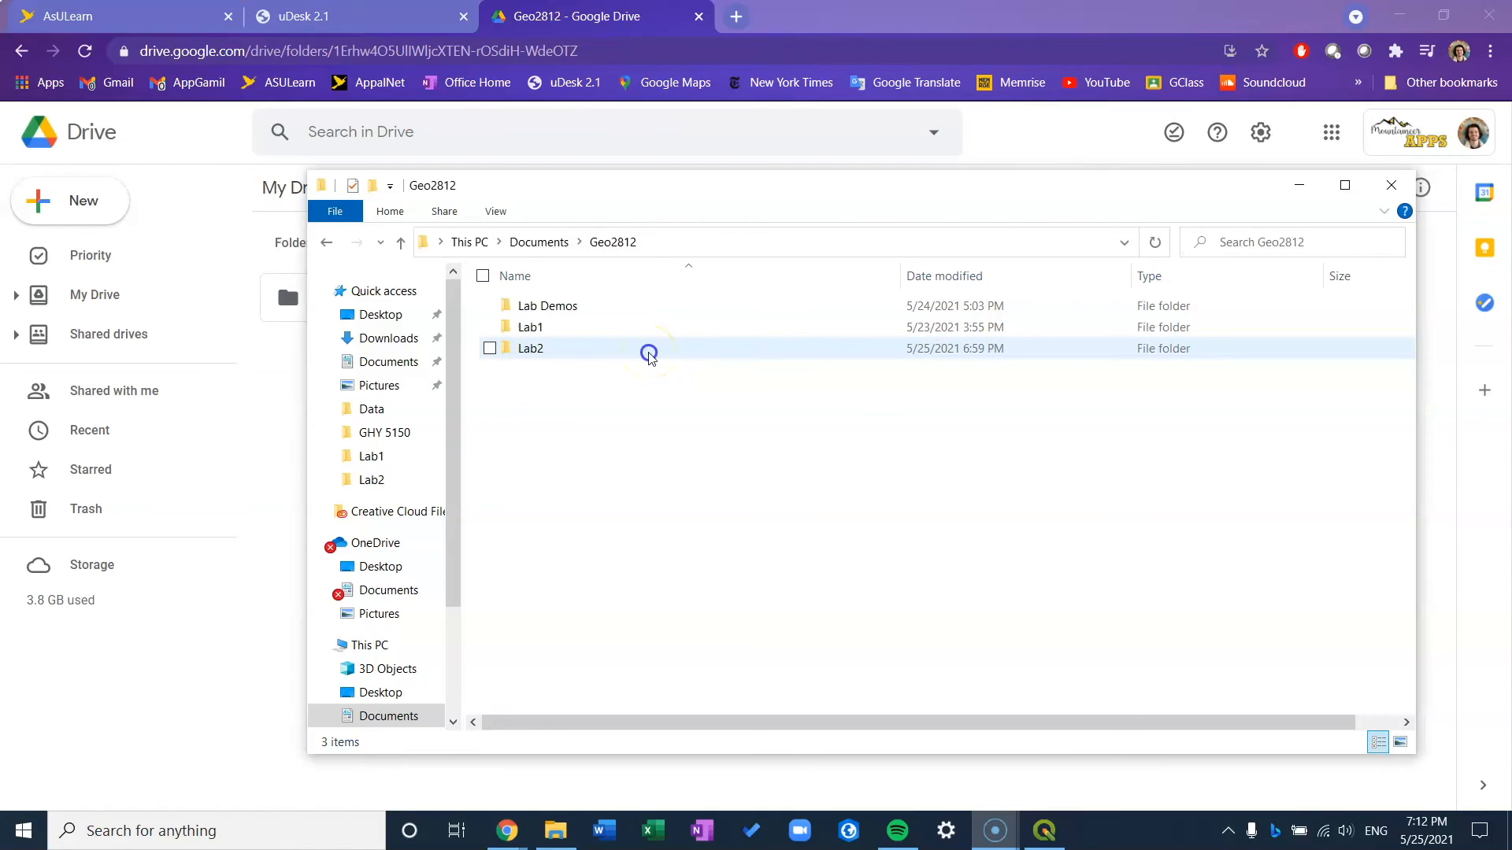
{"action": "right_click", "coordinate": [646, 348]}
{"action": "mouse_move", "coordinate": [584, 639]}
{"action": "left_click", "coordinate": [687, 670]}
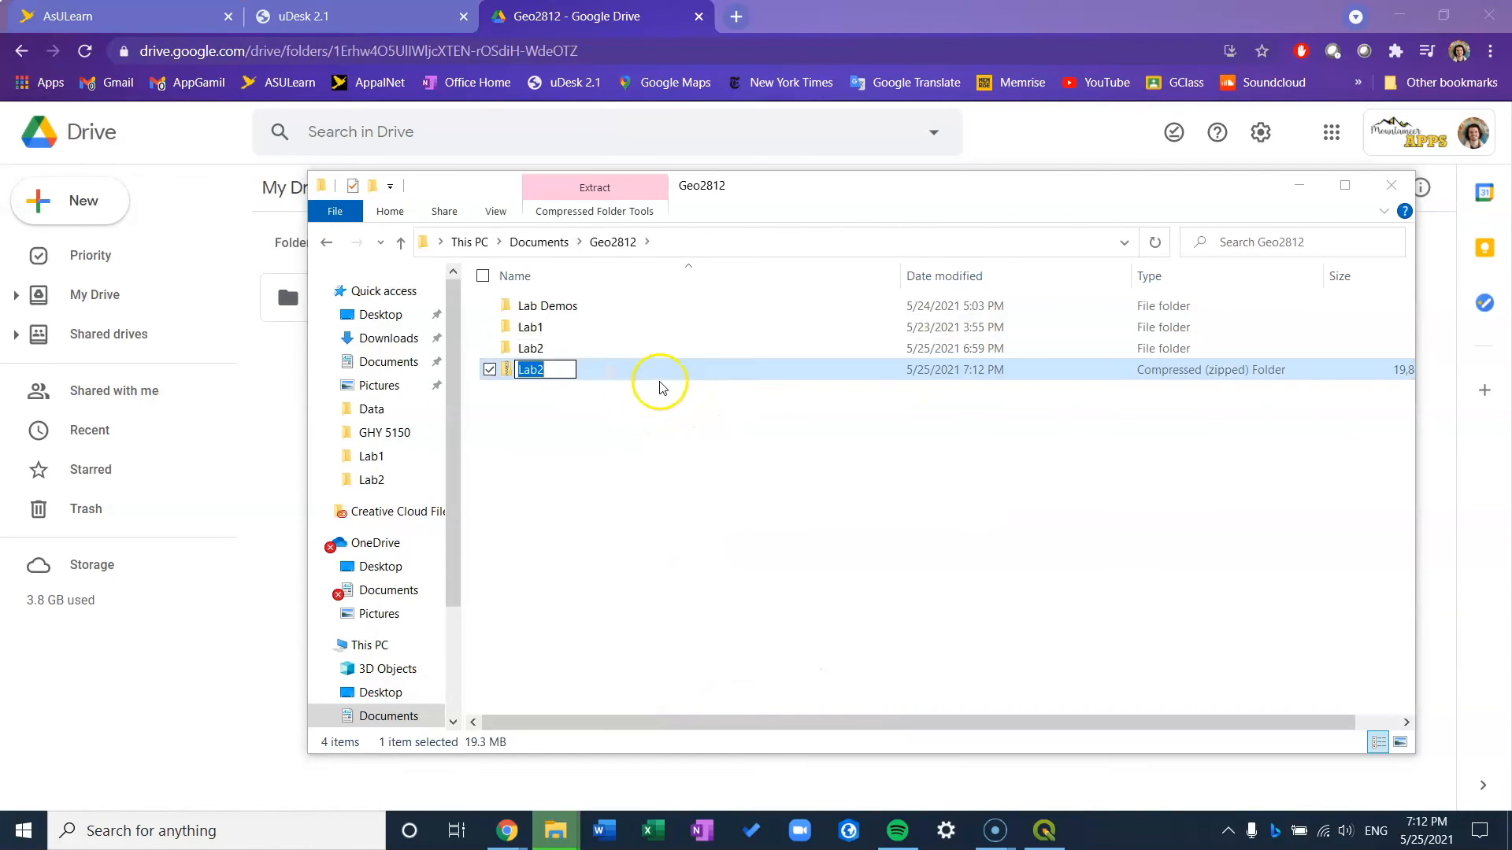
{"action": "left_click", "coordinate": [682, 430]}
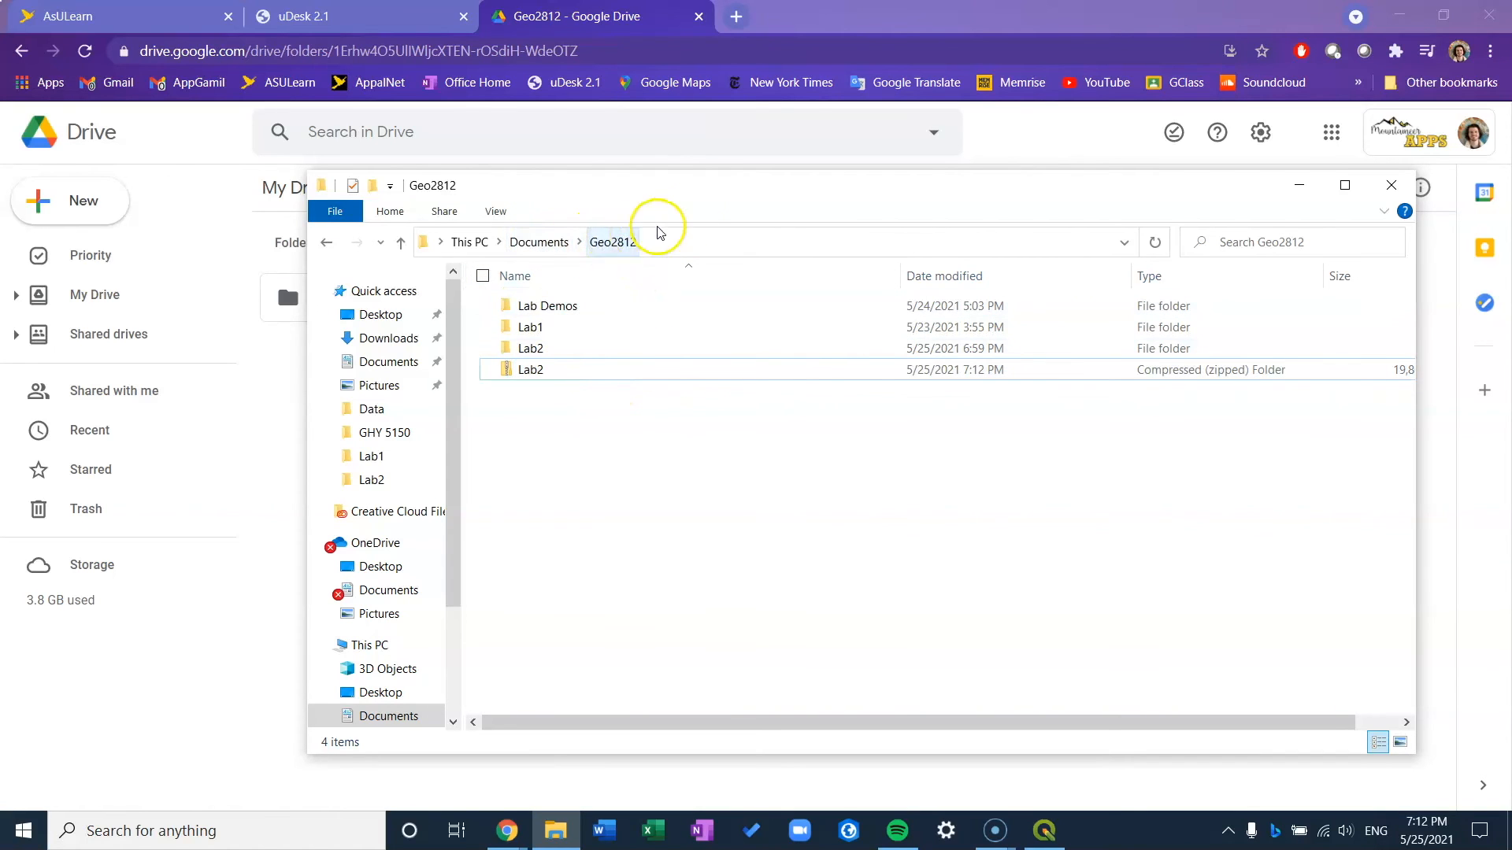
Upload the zipped Lab2 archive from File Explorer to the Lab2 Transfer folder in Google Drive.
{"action": "left_click_drag", "start_coordinate": [307, 373], "coordinate": [744, 409]}
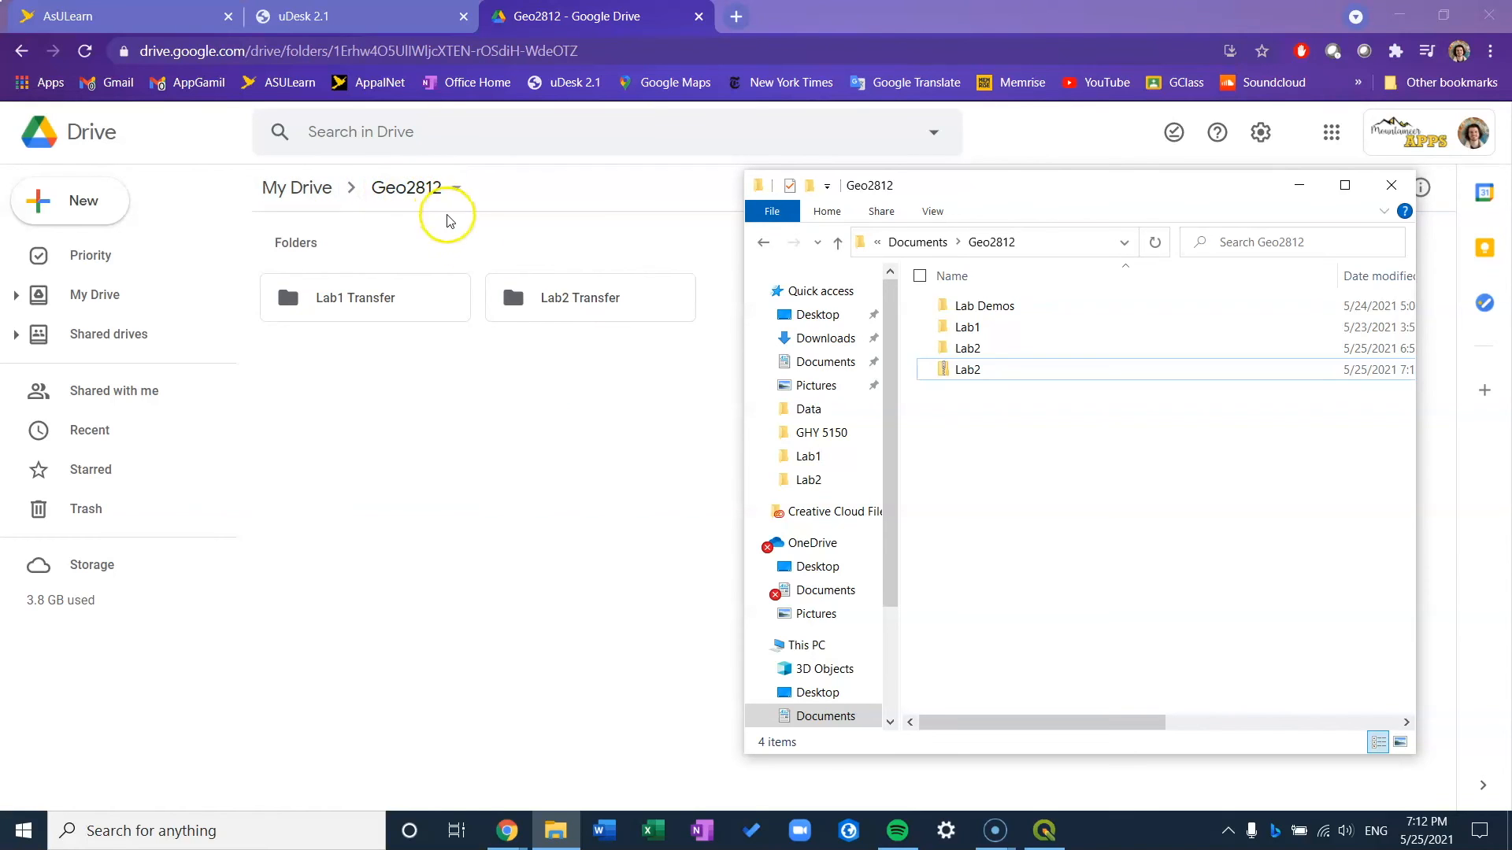
{"action": "double_click", "coordinate": [583, 309]}
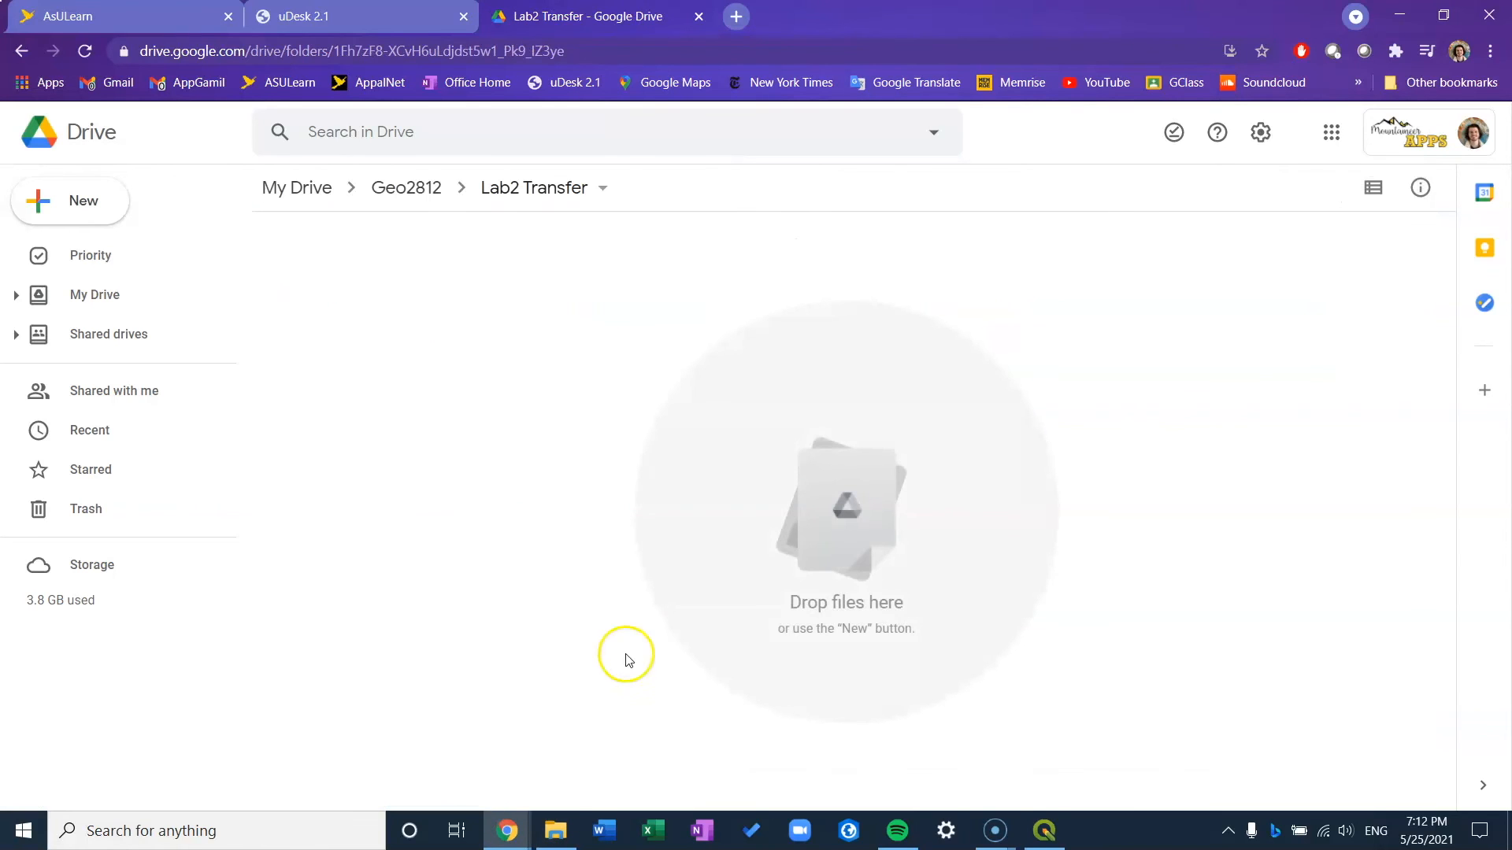
{"action": "left_click", "coordinate": [556, 831]}
{"action": "left_click", "coordinate": [1014, 373]}
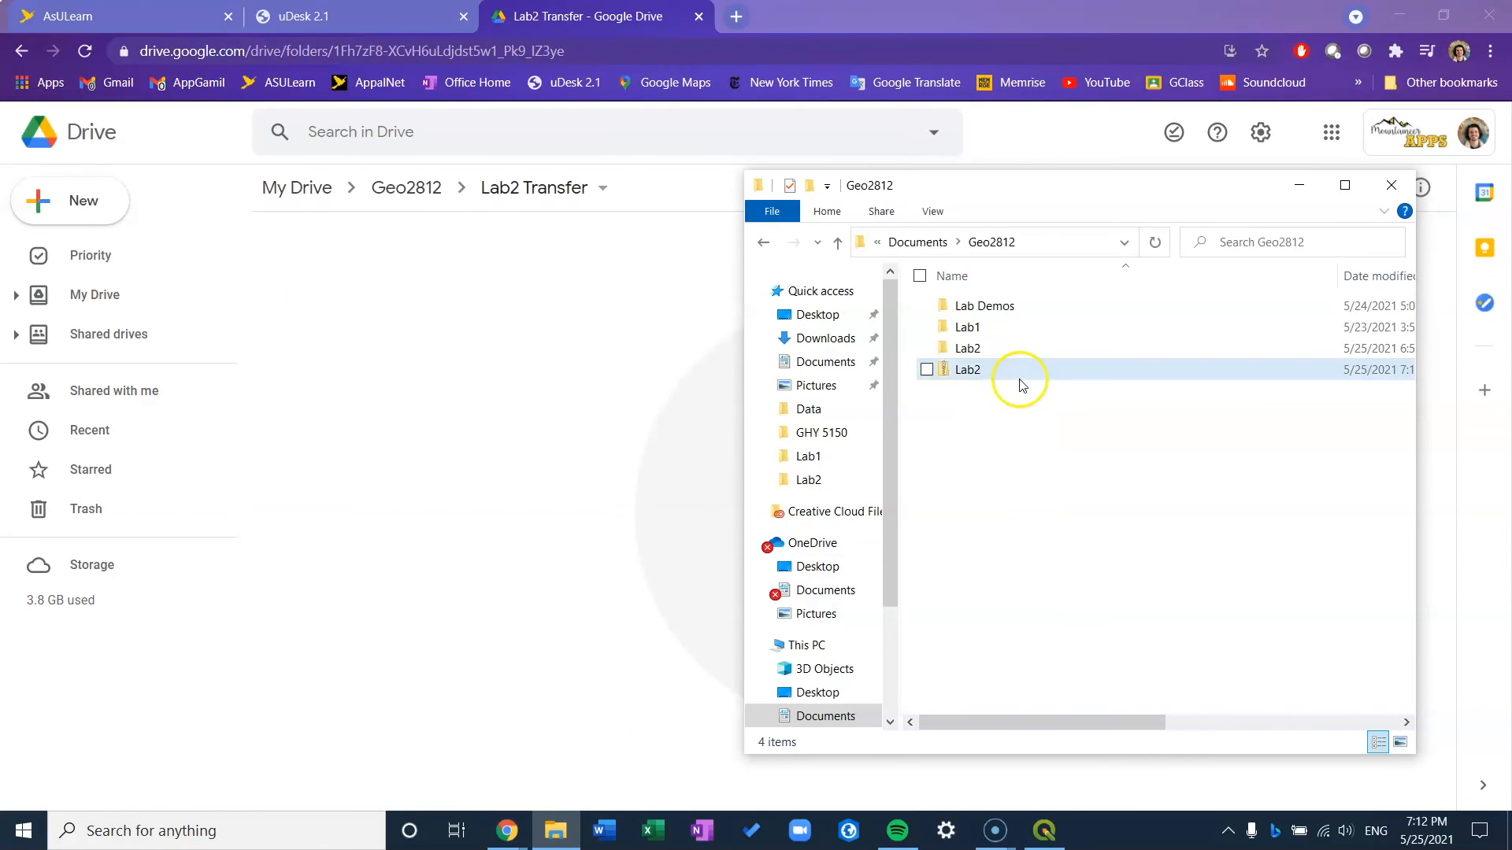
{"action": "left_click_drag", "start_coordinate": [1009, 375], "coordinate": [601, 456]}
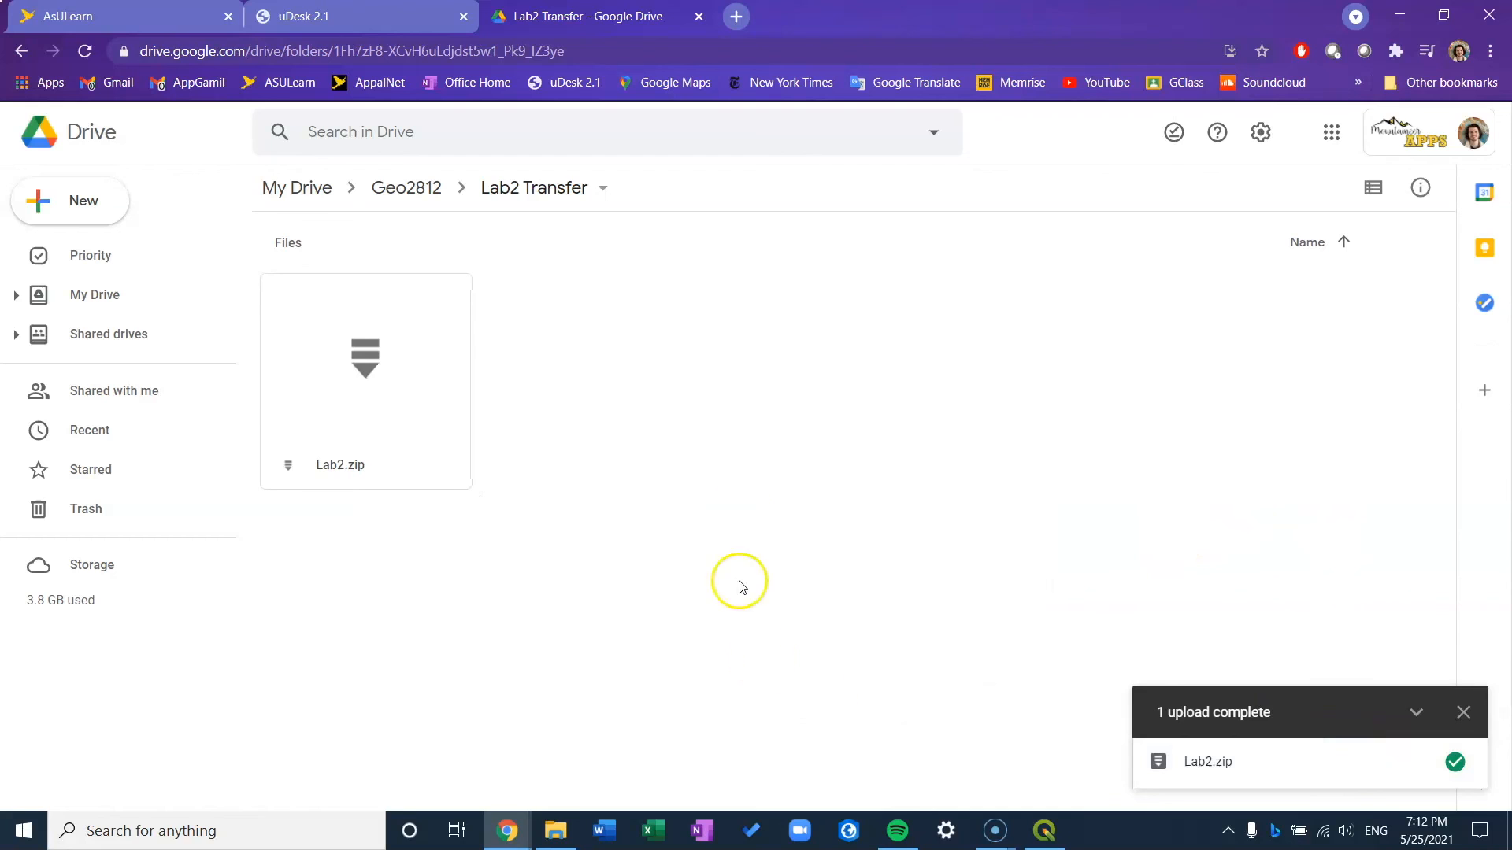
{"action": "left_click", "coordinate": [627, 260]}
Log in to uDesk and connect to the Geography & Planning GPU desktop by entering the account password.
{"action": "left_click", "coordinate": [339, 16]}
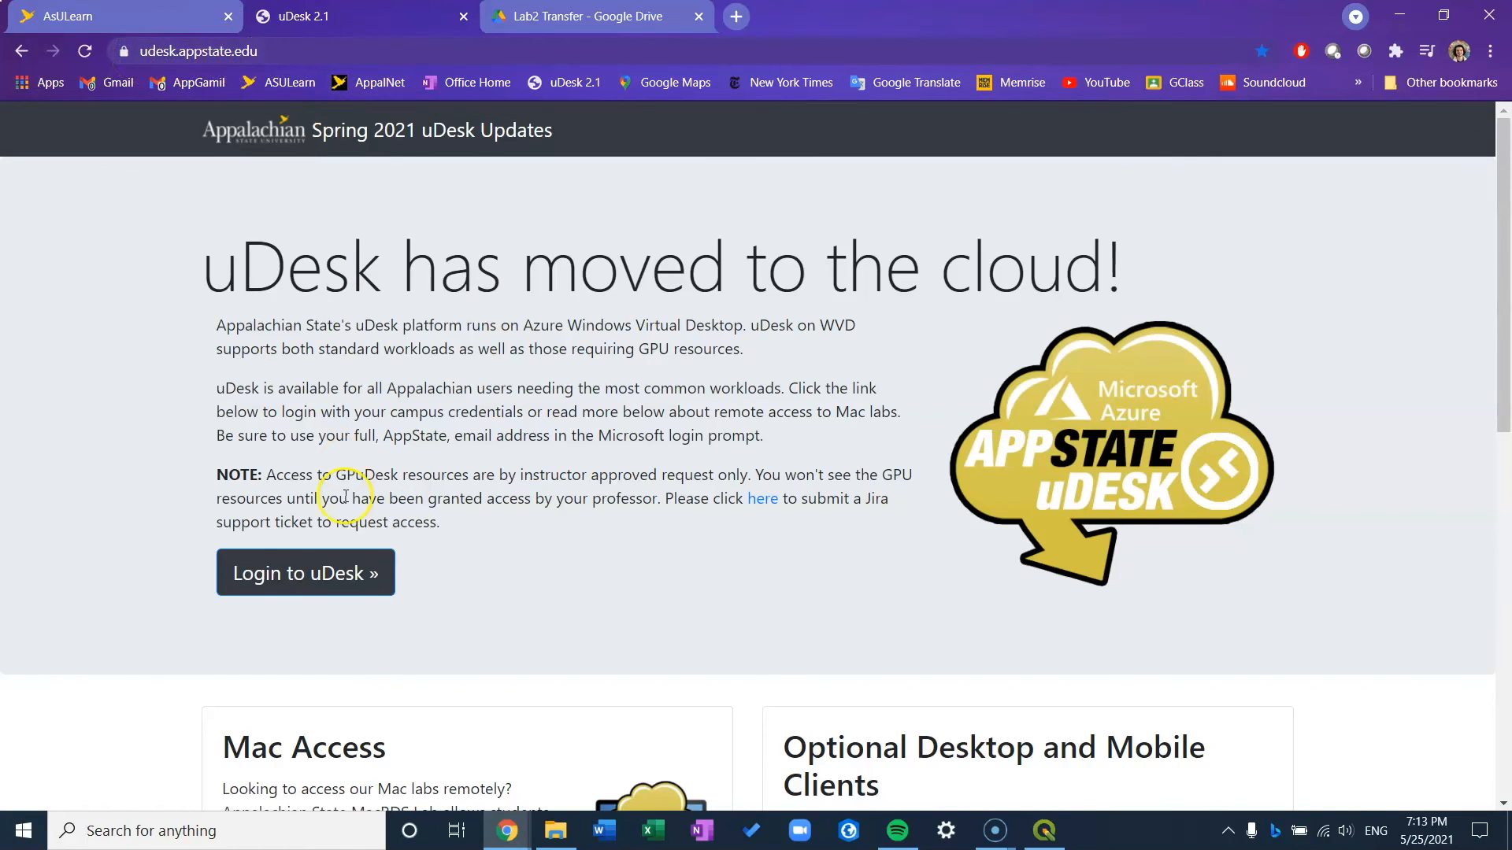
{"action": "left_click", "coordinate": [338, 574]}
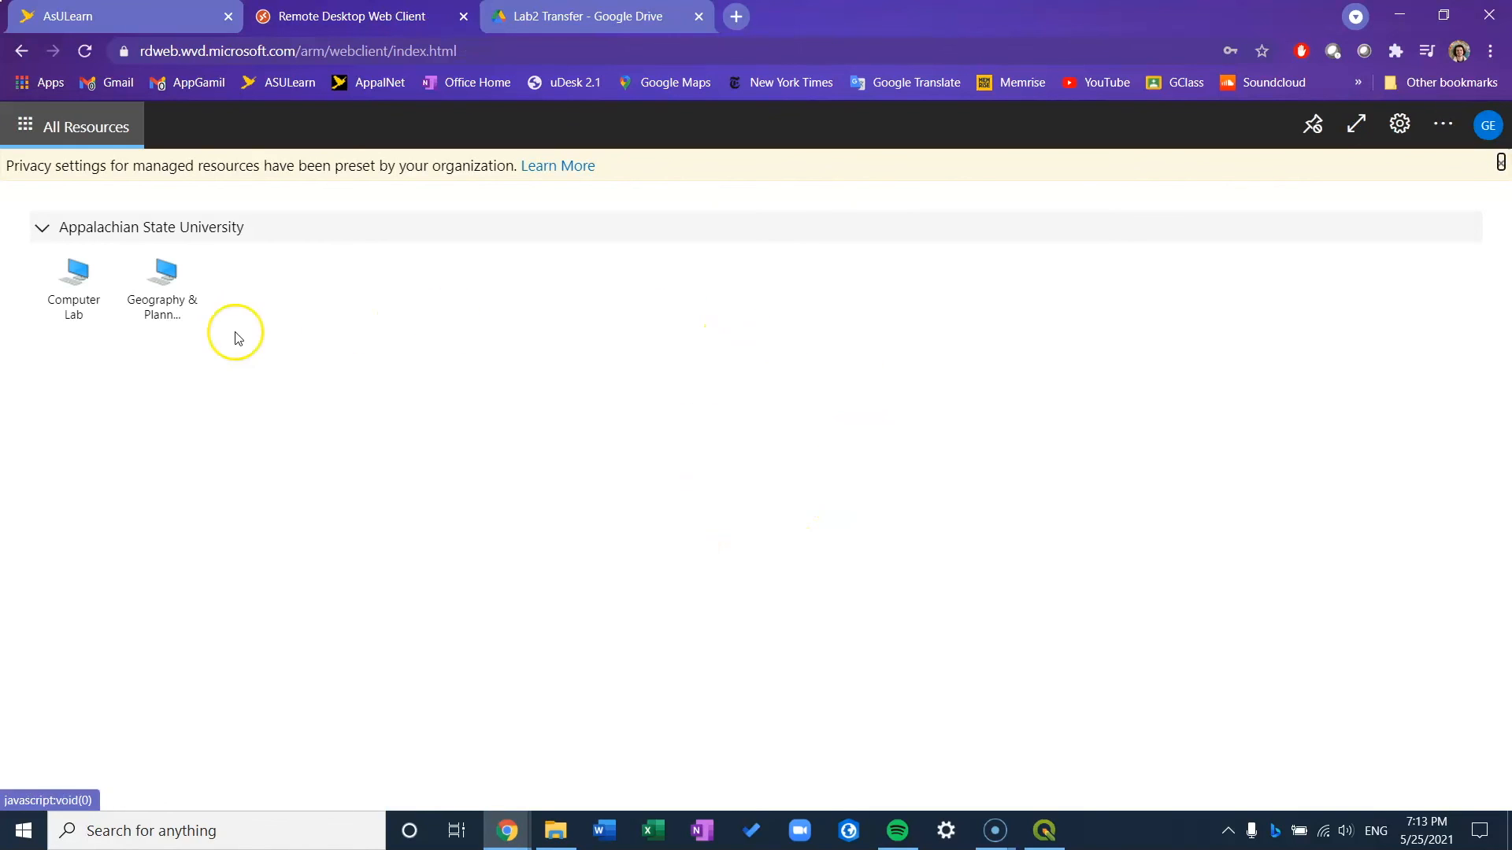
{"action": "left_click", "coordinate": [165, 281]}
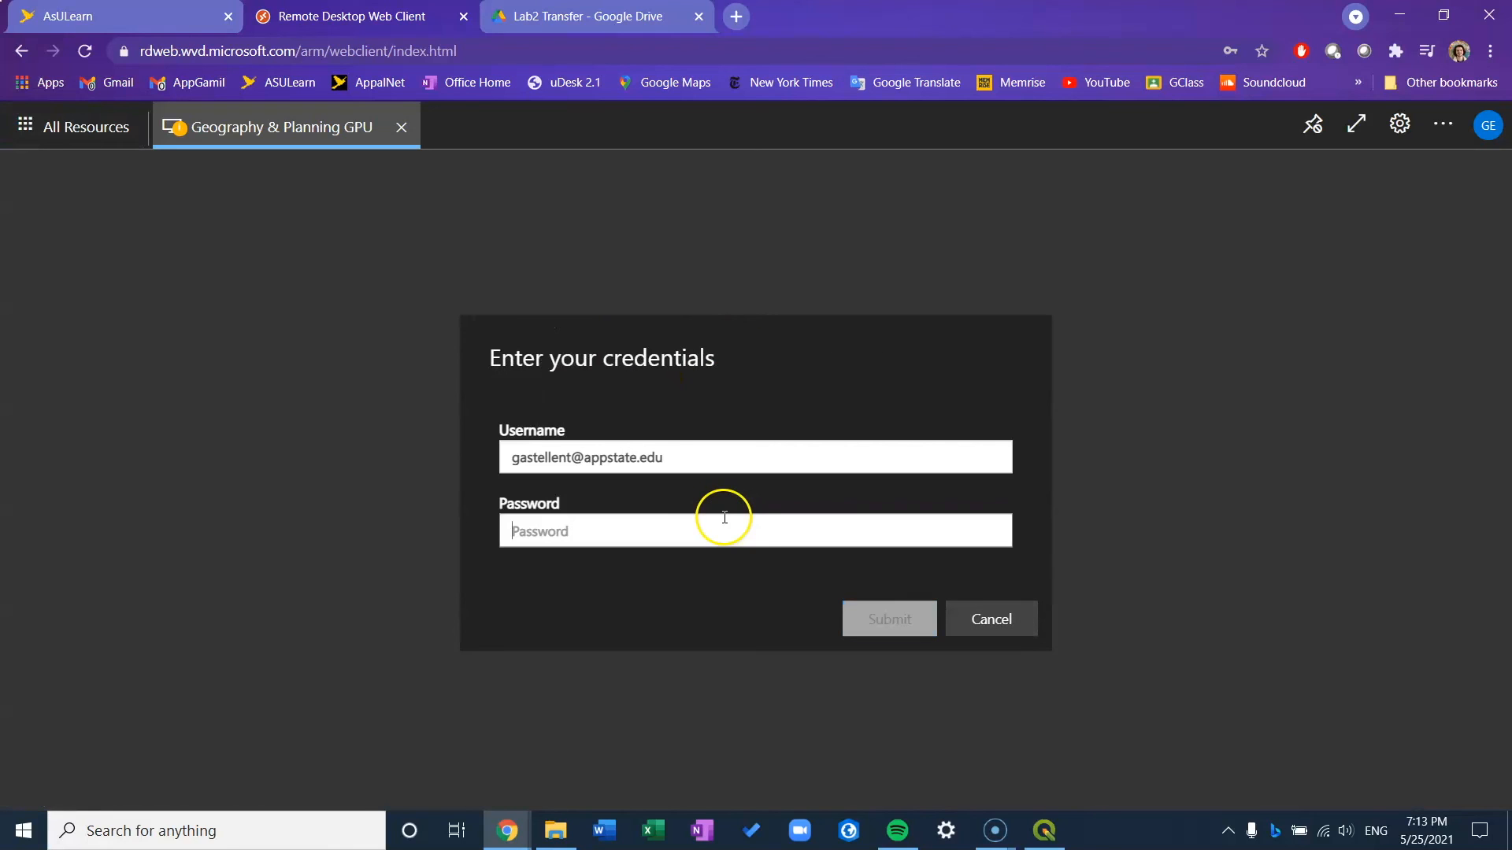
{"action": "type", "text": "••"}
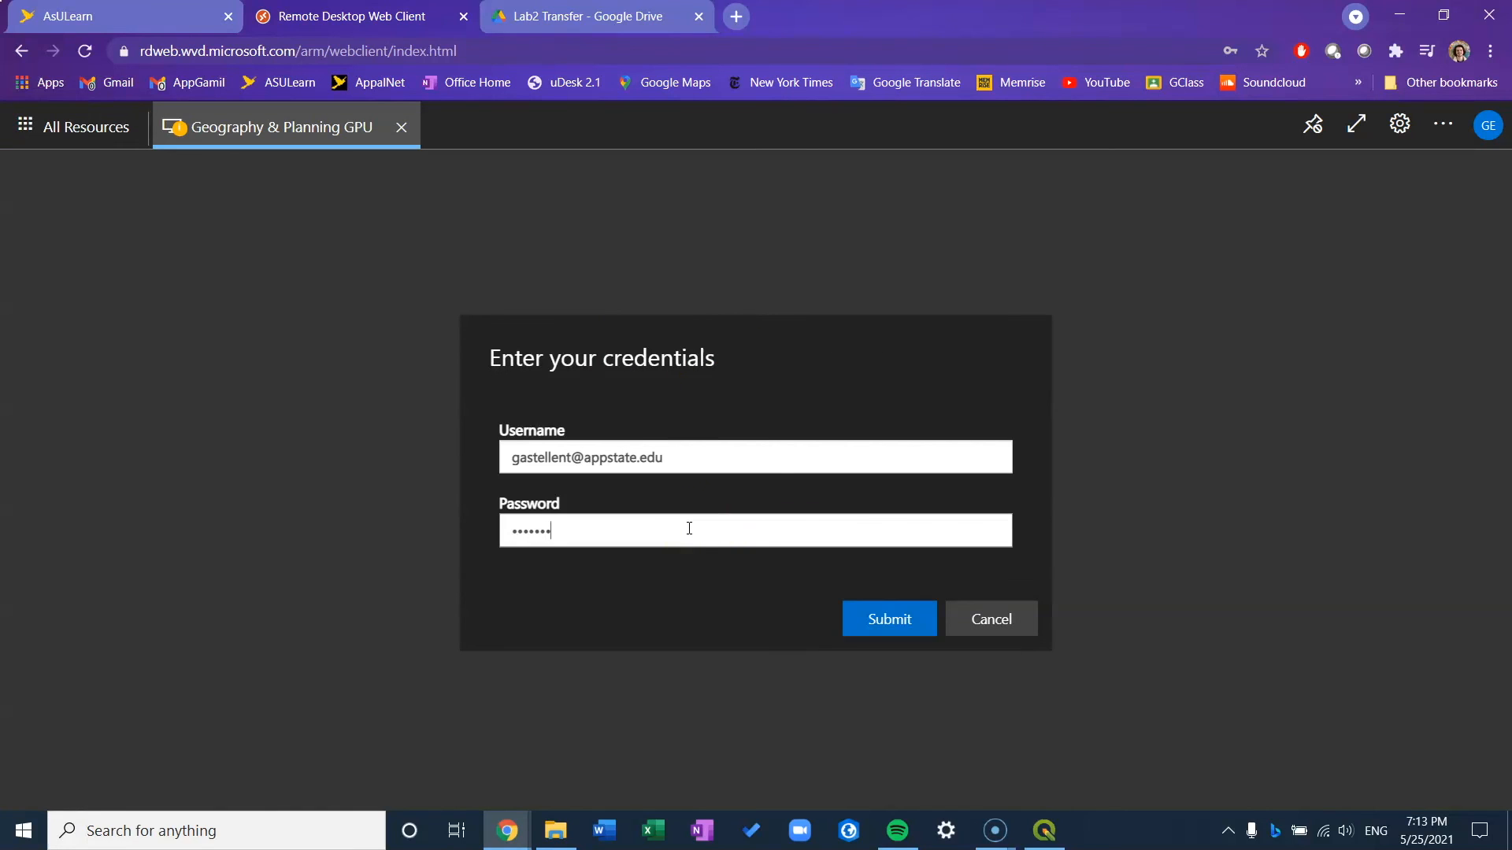
{"action": "type", "text": "••••••••••"}
{"action": "key", "text": "Return"}
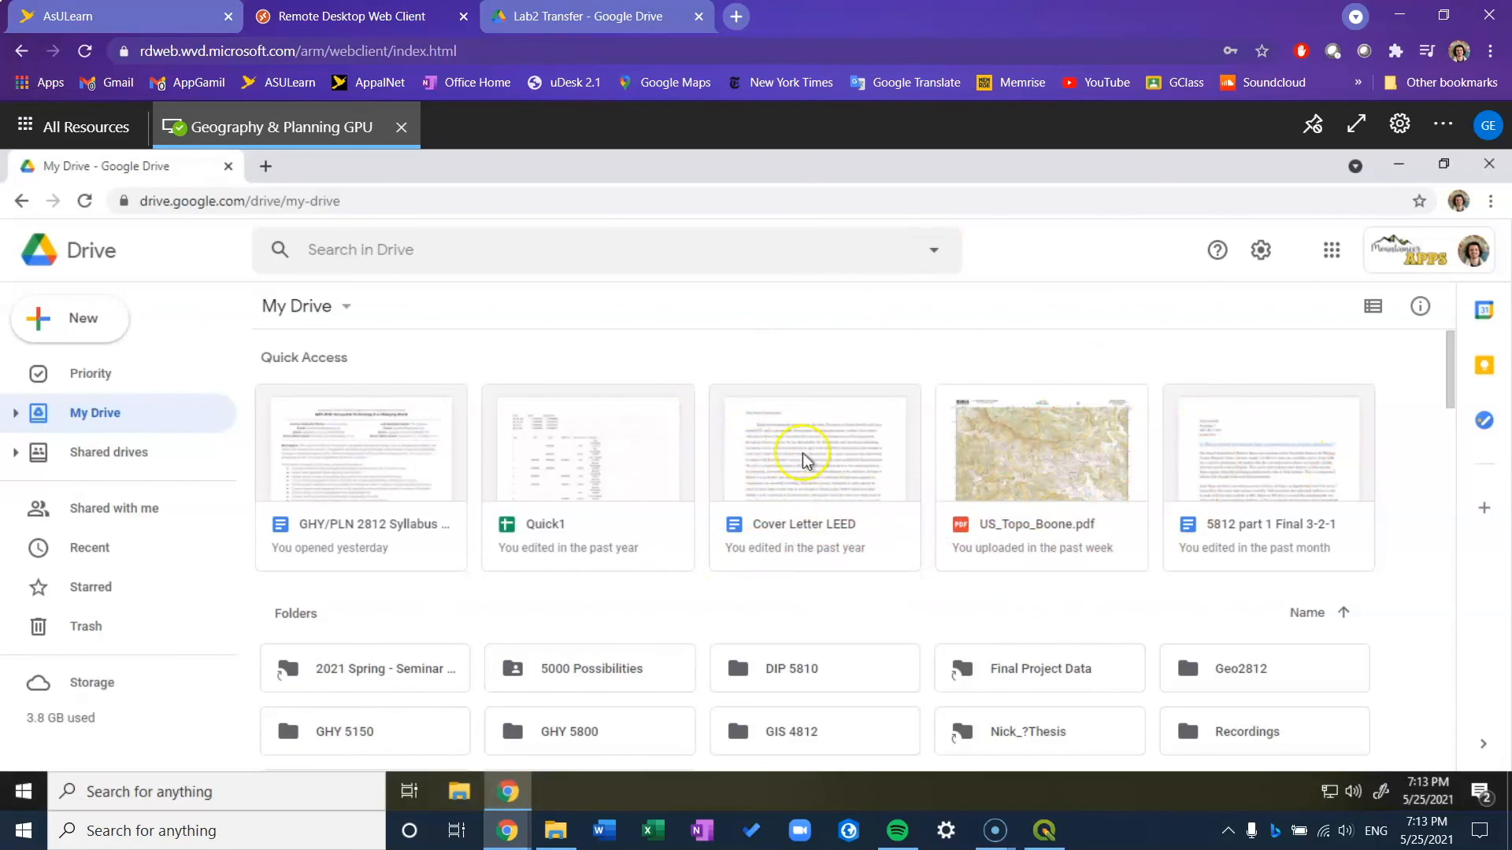
On the remote desktop, download Lab2.zip from the Geo2812 Lab2 Transfer folder in Google Drive and minimize the browser.
{"action": "left_click", "coordinate": [1401, 169]}
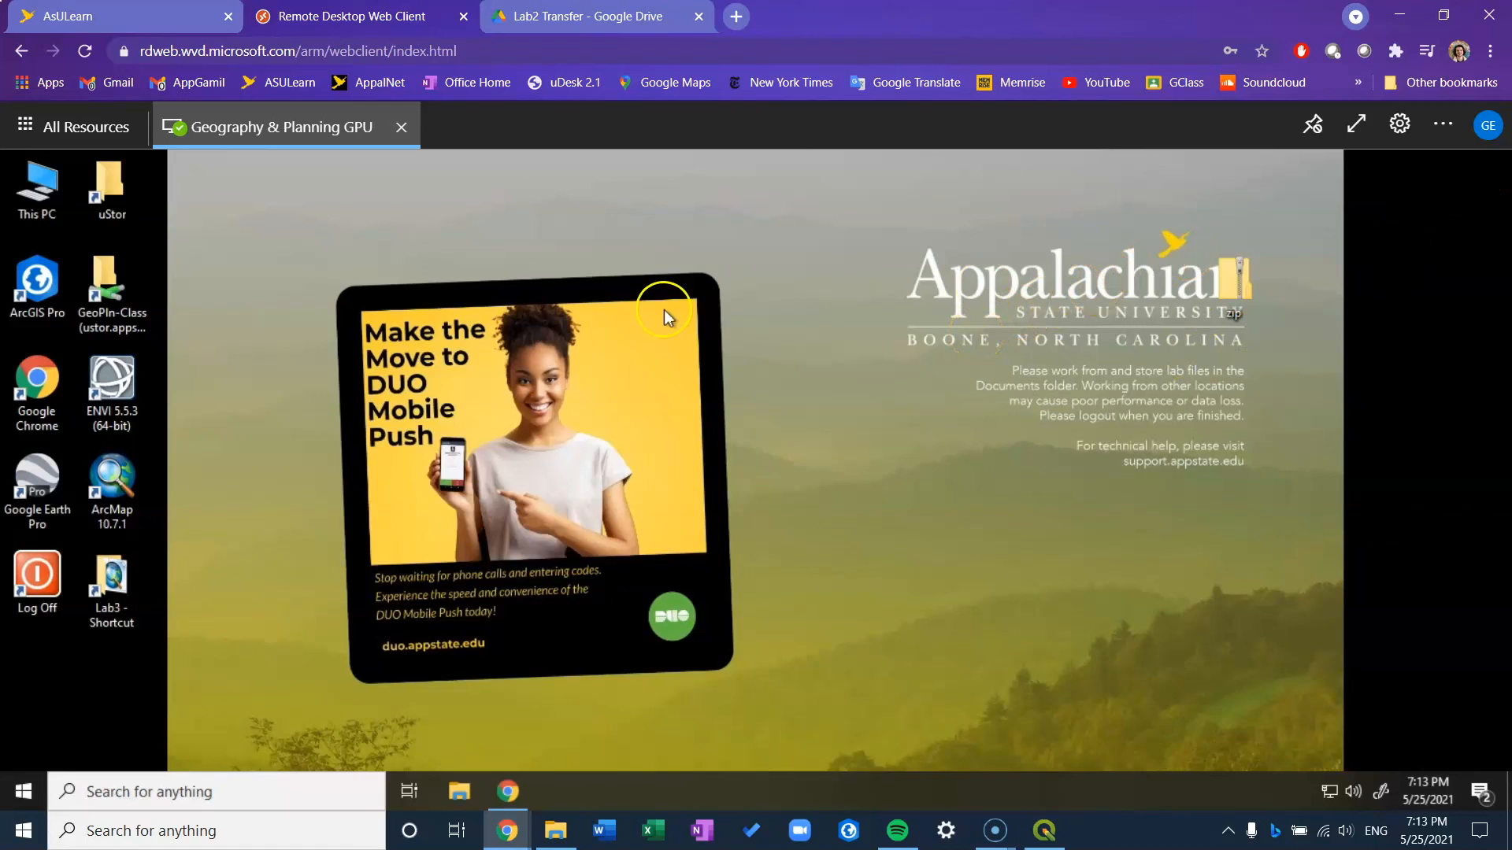
{"action": "left_click", "coordinate": [511, 790]}
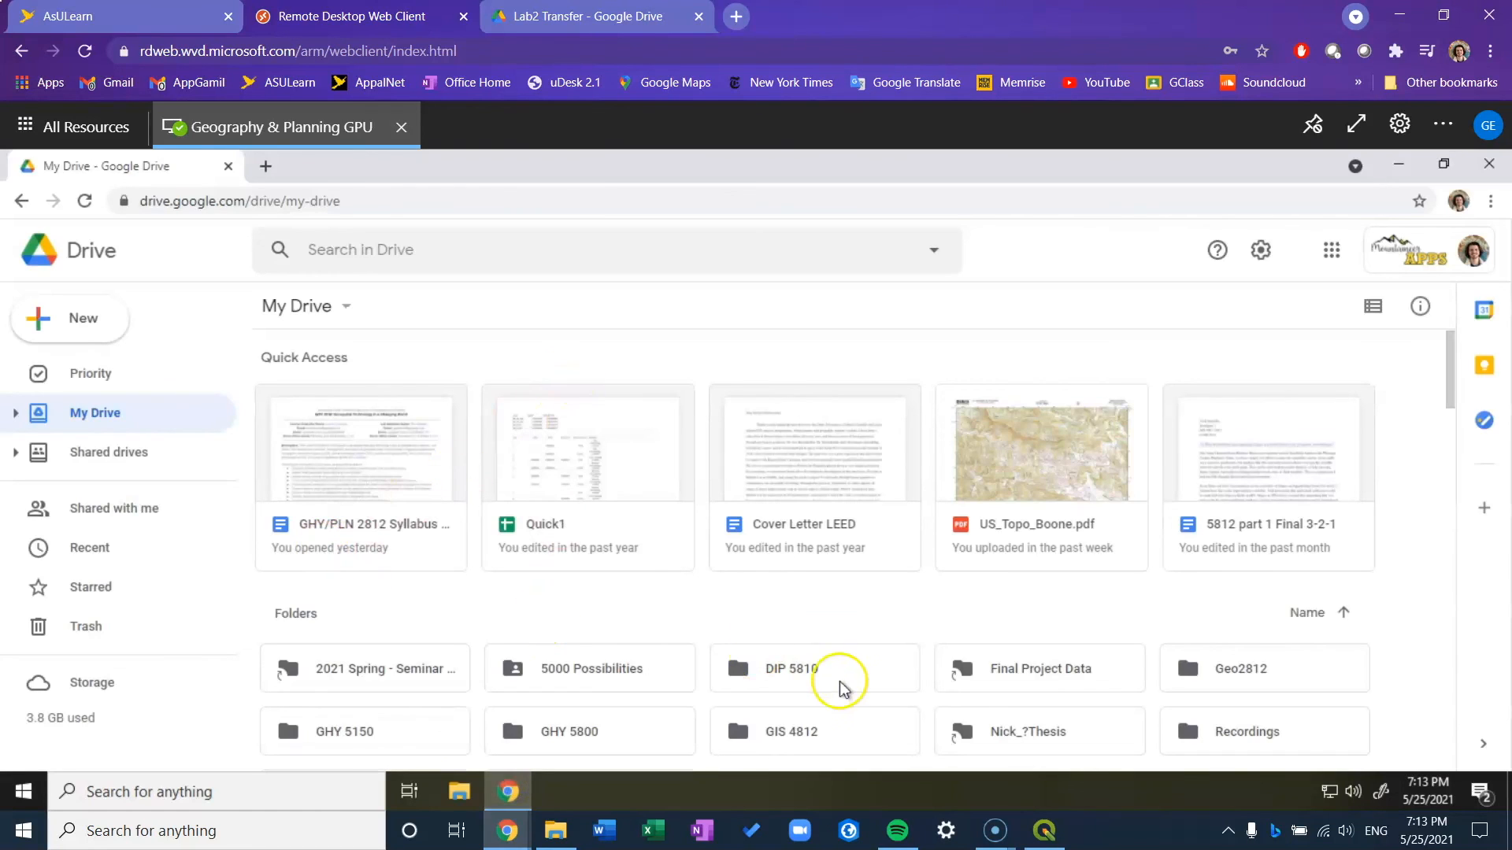
{"action": "double_click", "coordinate": [1217, 660]}
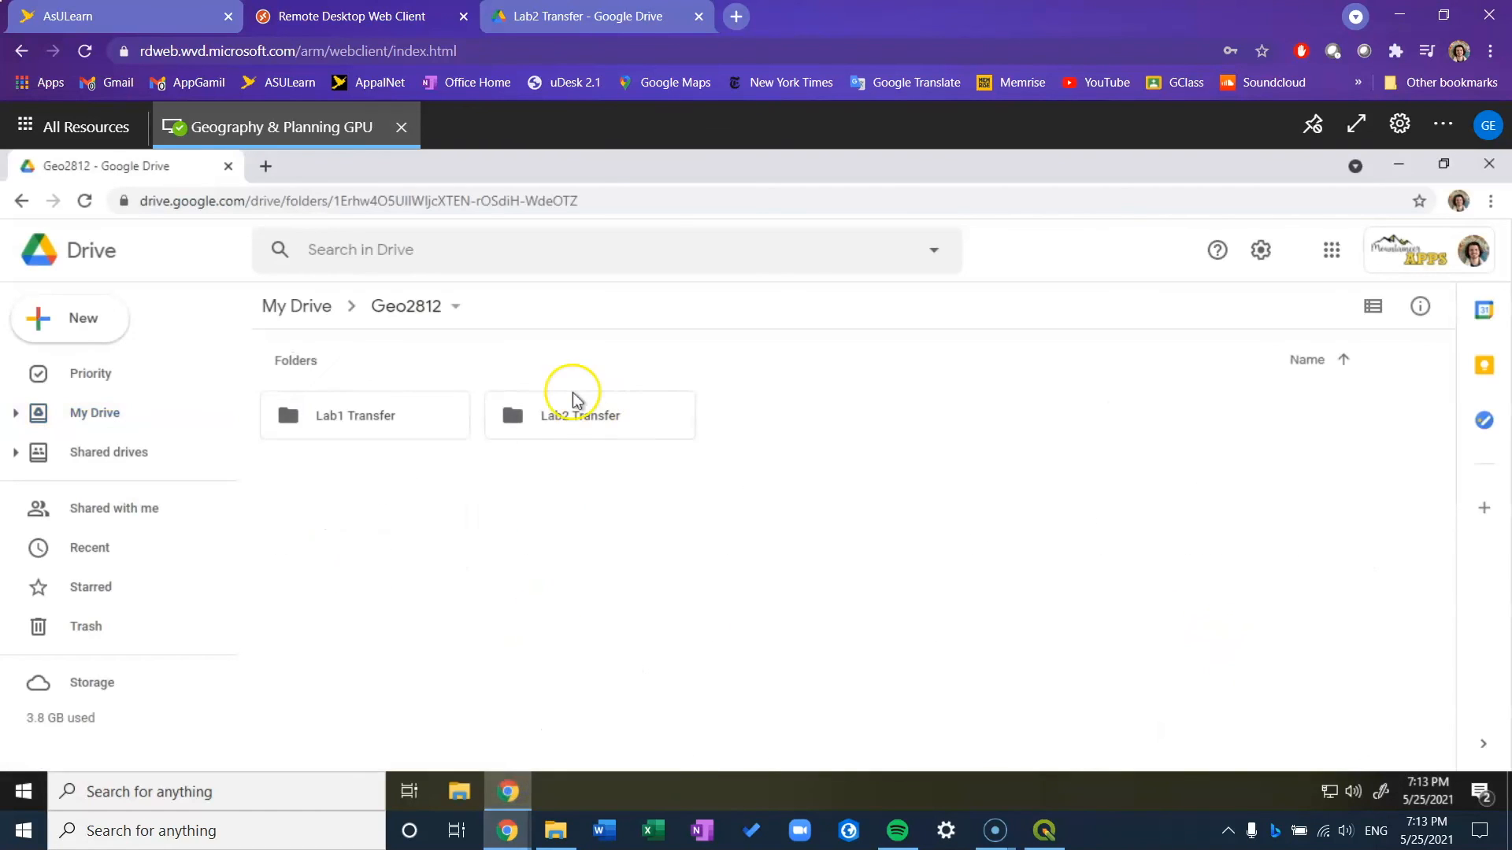
{"action": "double_click", "coordinate": [559, 425]}
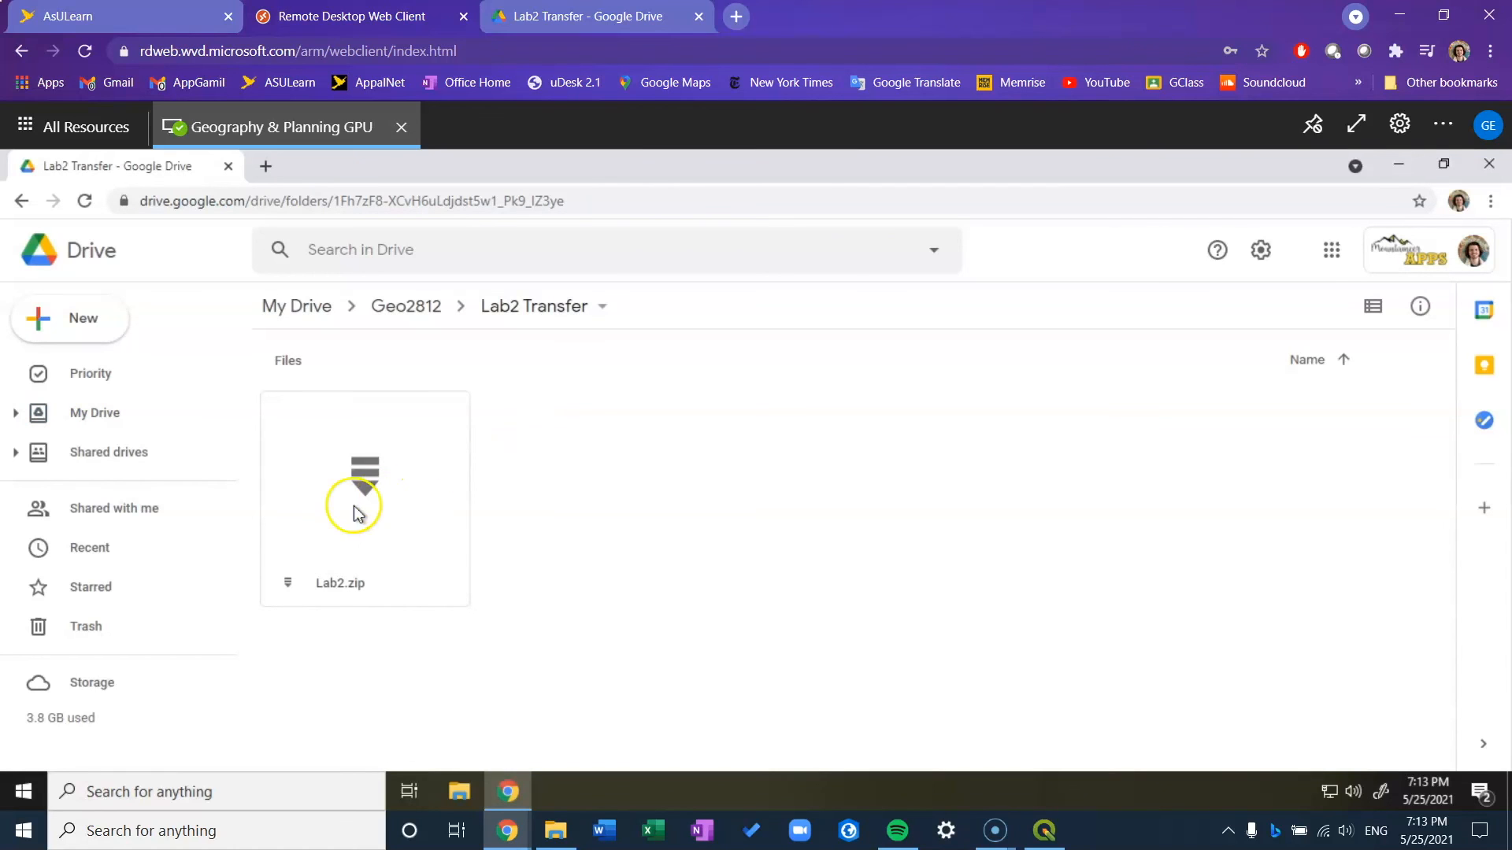
{"action": "right_click", "coordinate": [355, 511]}
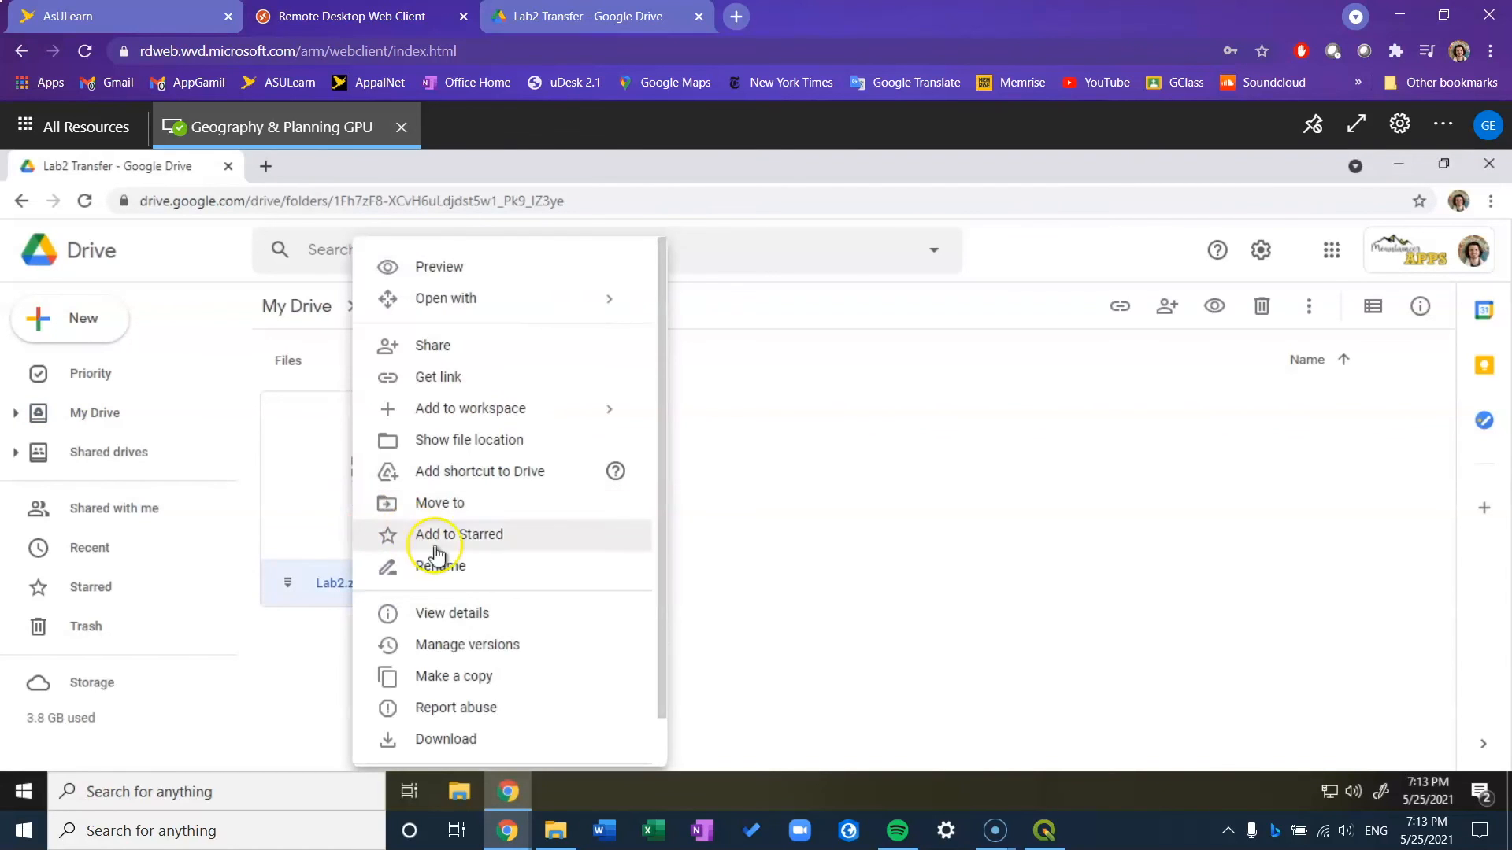
{"action": "left_click", "coordinate": [431, 739]}
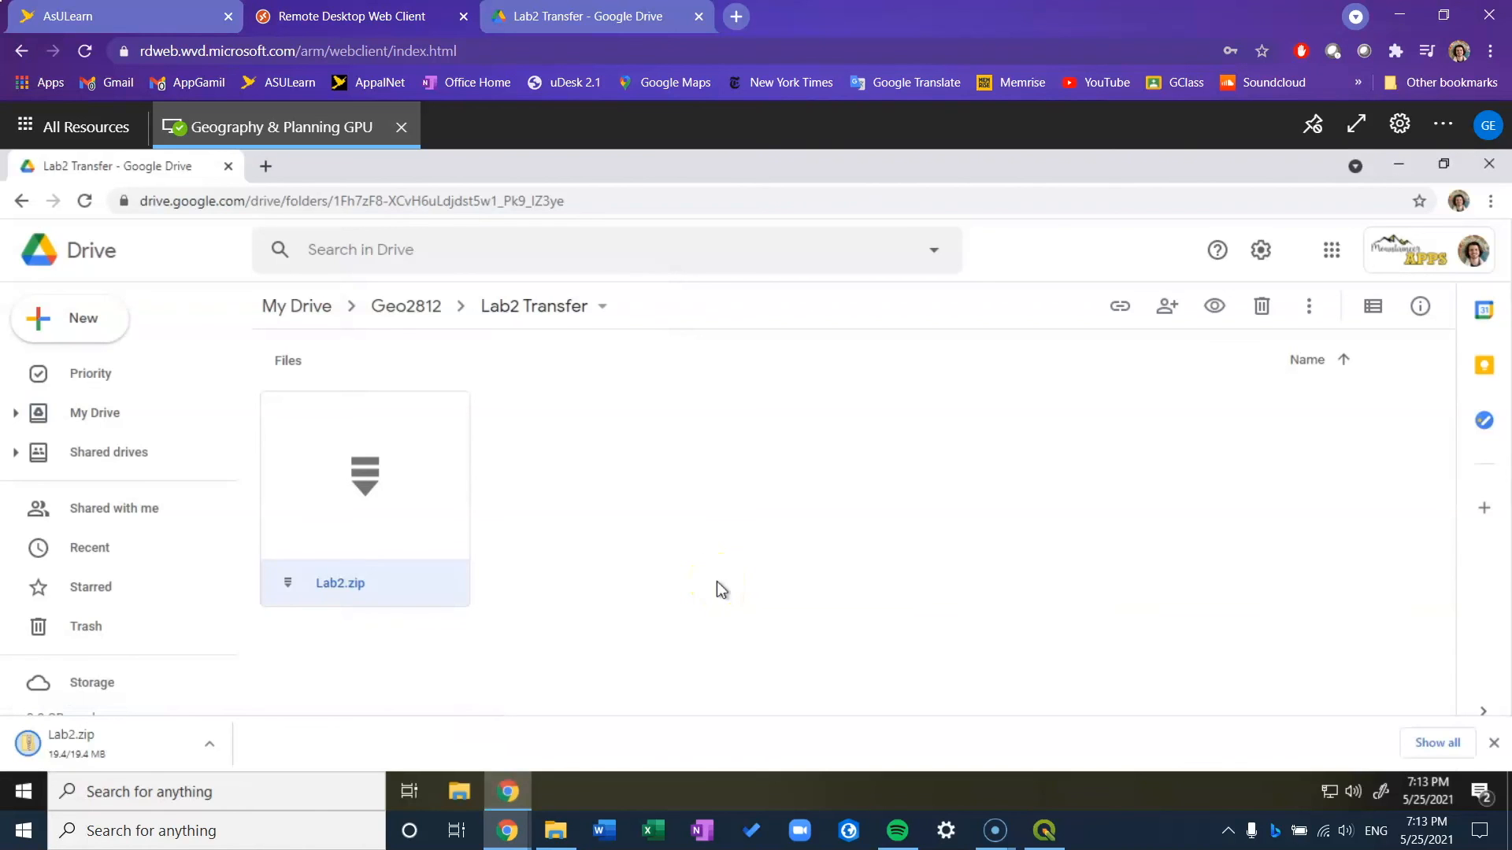
{"action": "left_click", "coordinate": [1400, 165]}
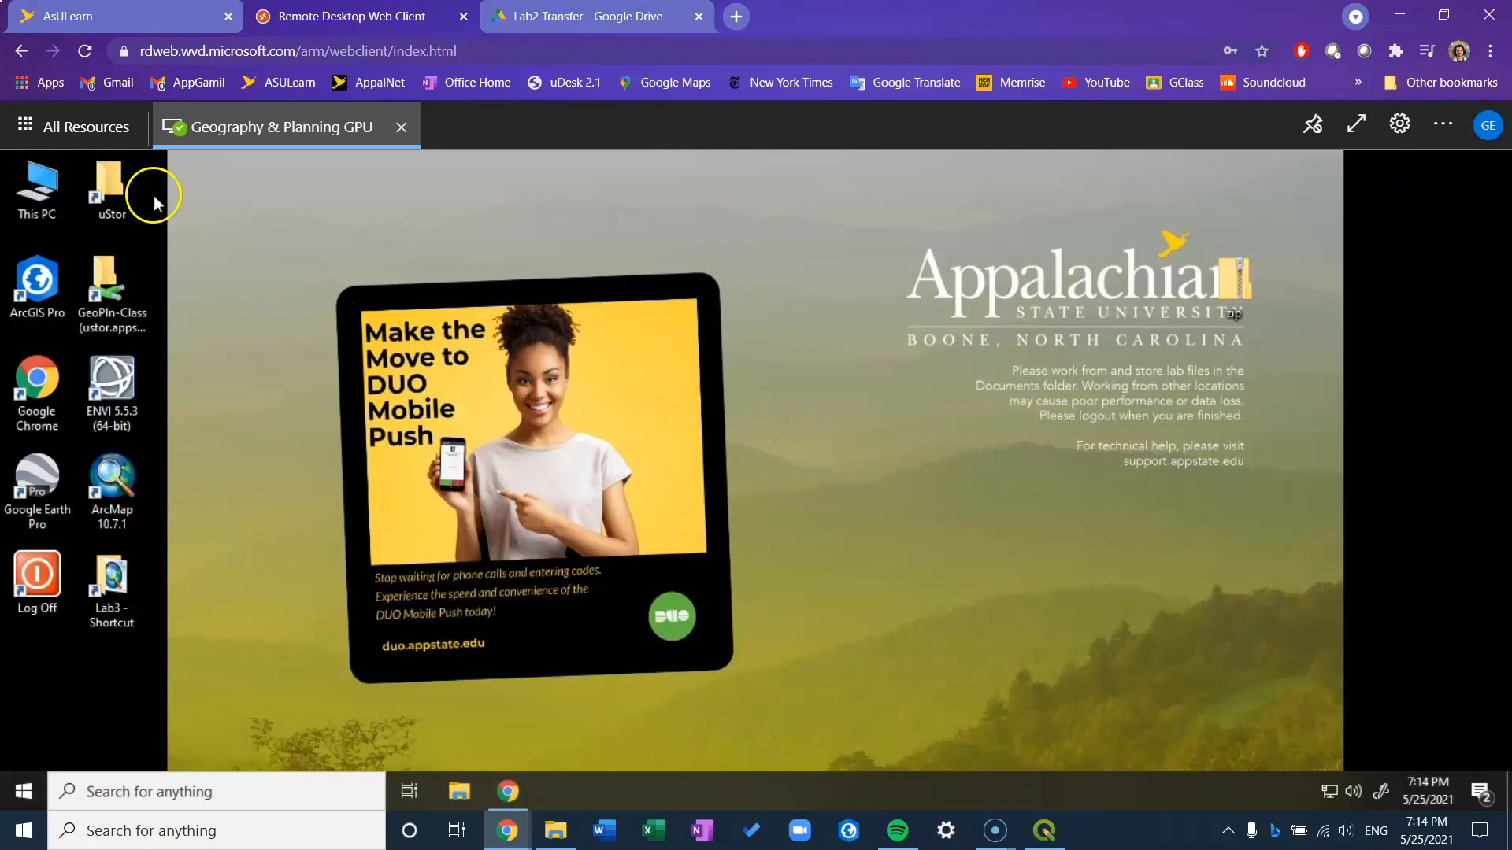
Open the remote file manager through uStor and copy the zipped Lab2 archive from Downloads.
{"action": "double_click", "coordinate": [112, 188]}
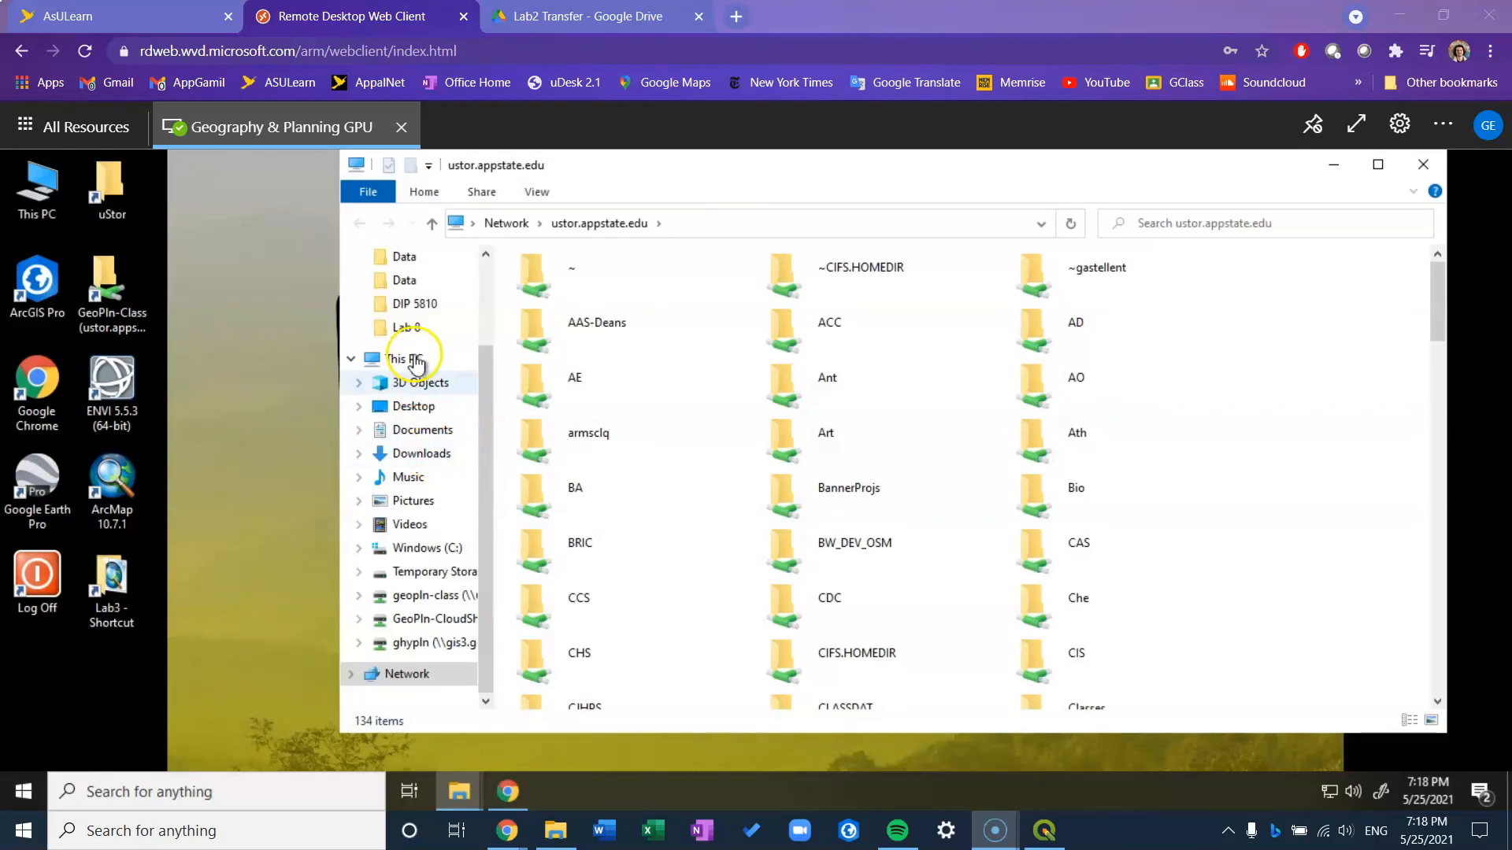
{"action": "left_click", "coordinate": [422, 454]}
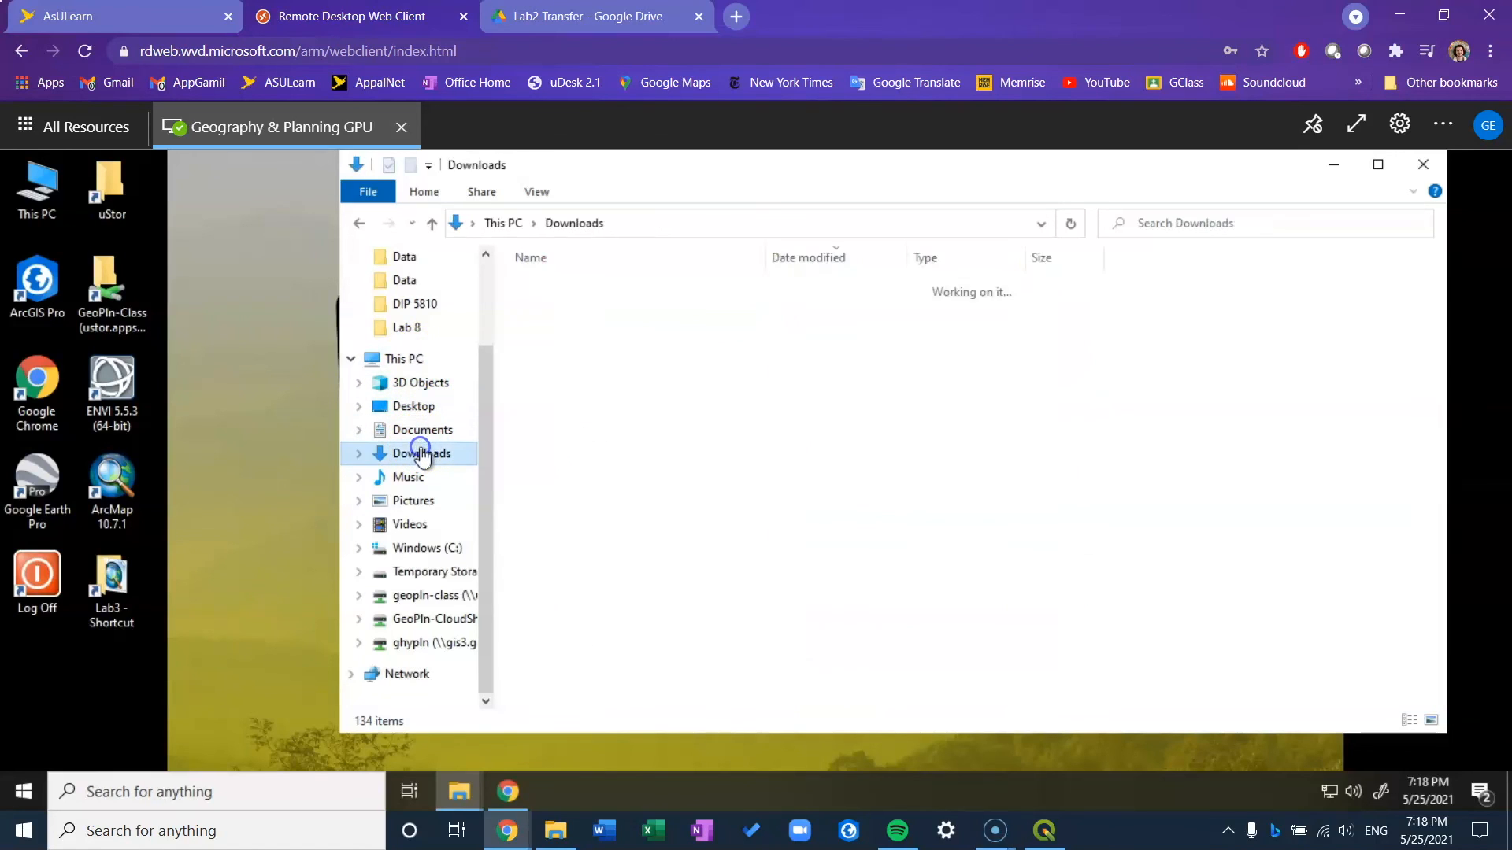
{"action": "left_click", "coordinate": [563, 315]}
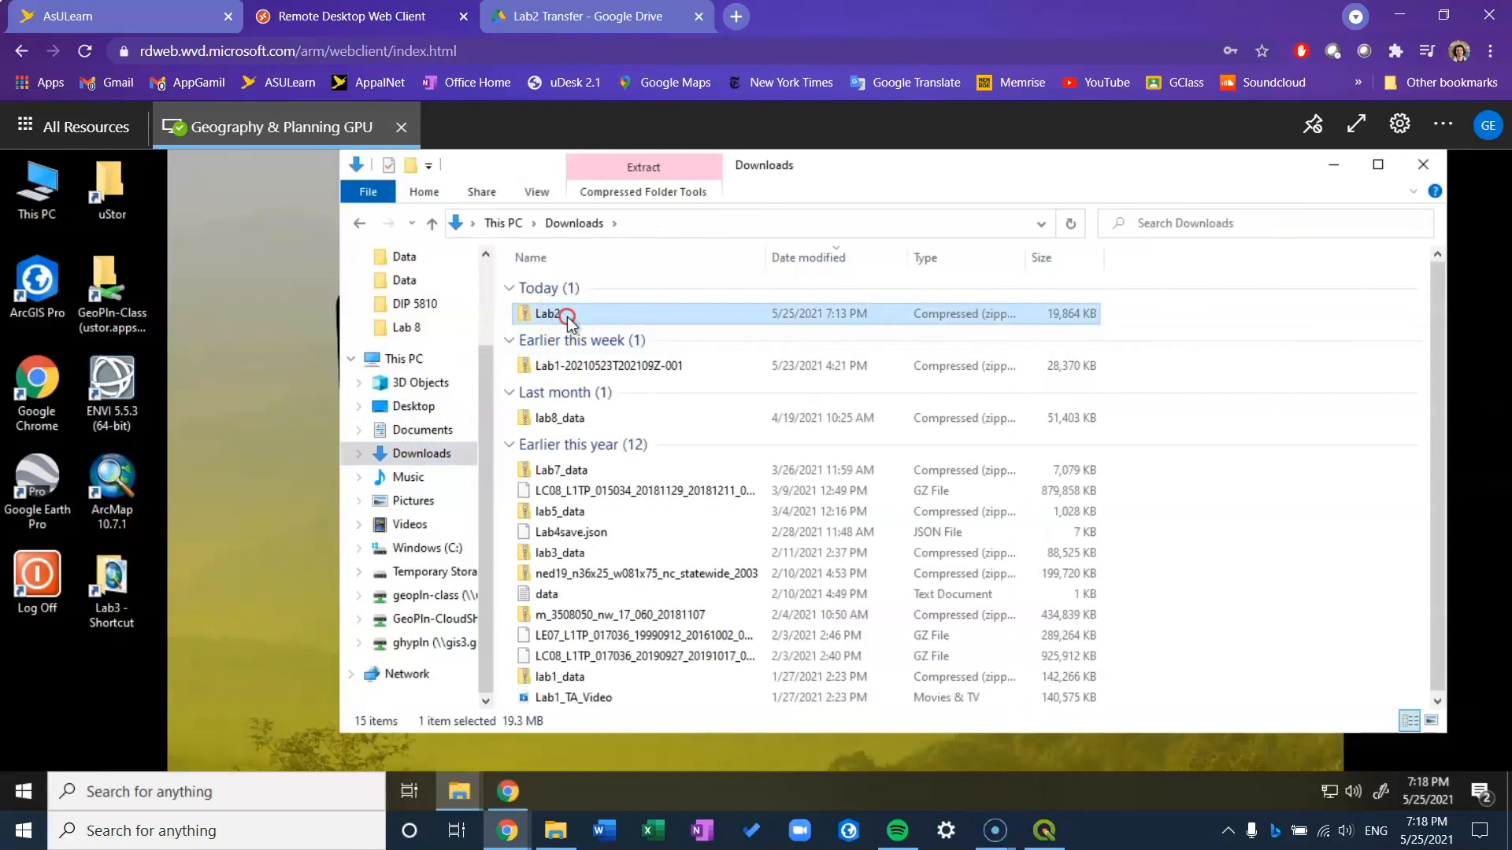
{"action": "right_click", "coordinate": [565, 315]}
{"action": "left_click", "coordinate": [362, 638]}
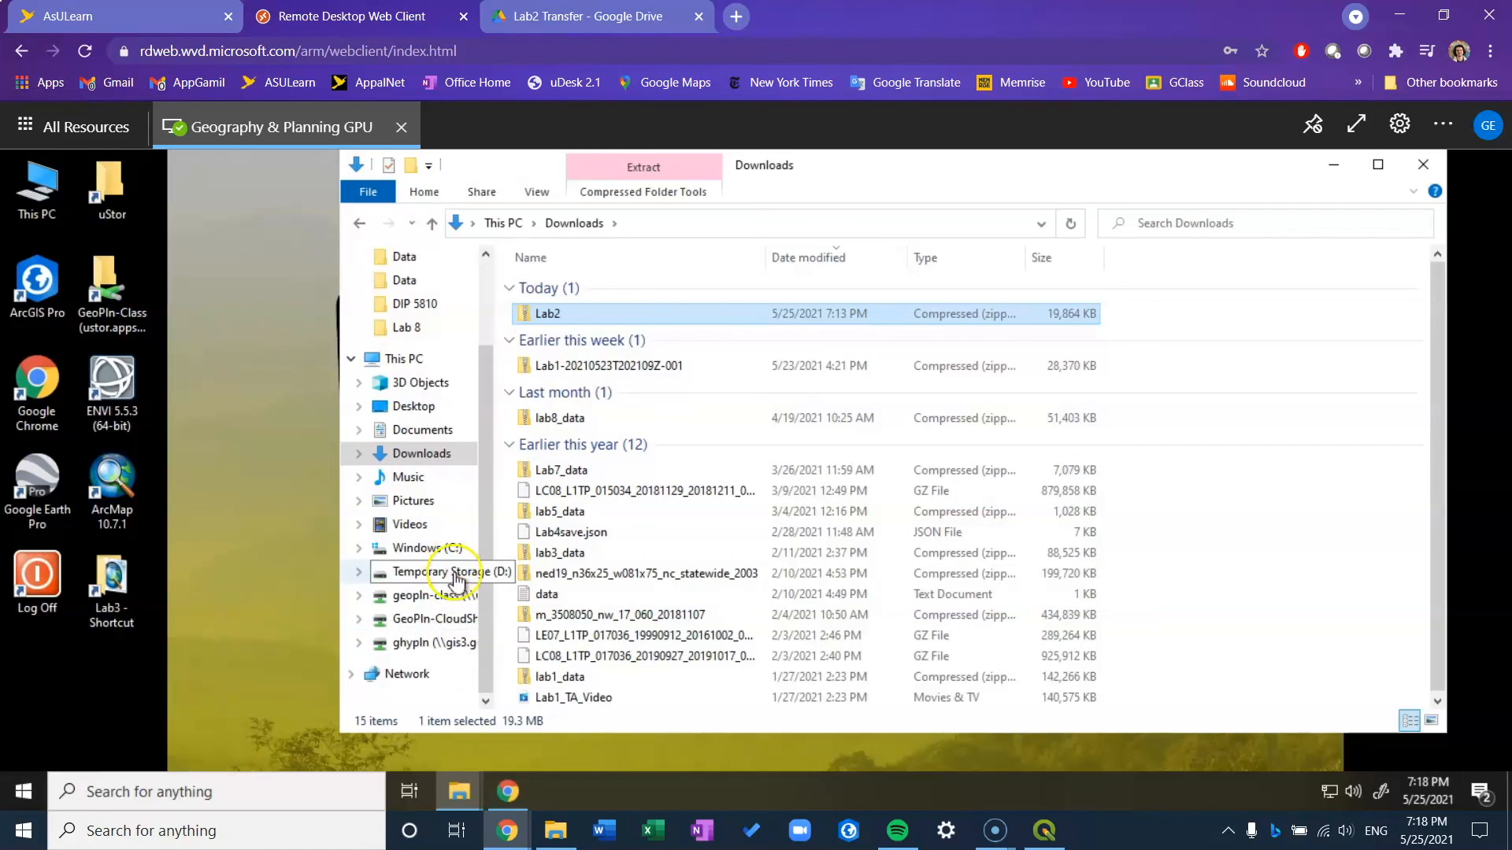
{"action": "left_click", "coordinate": [425, 674]}
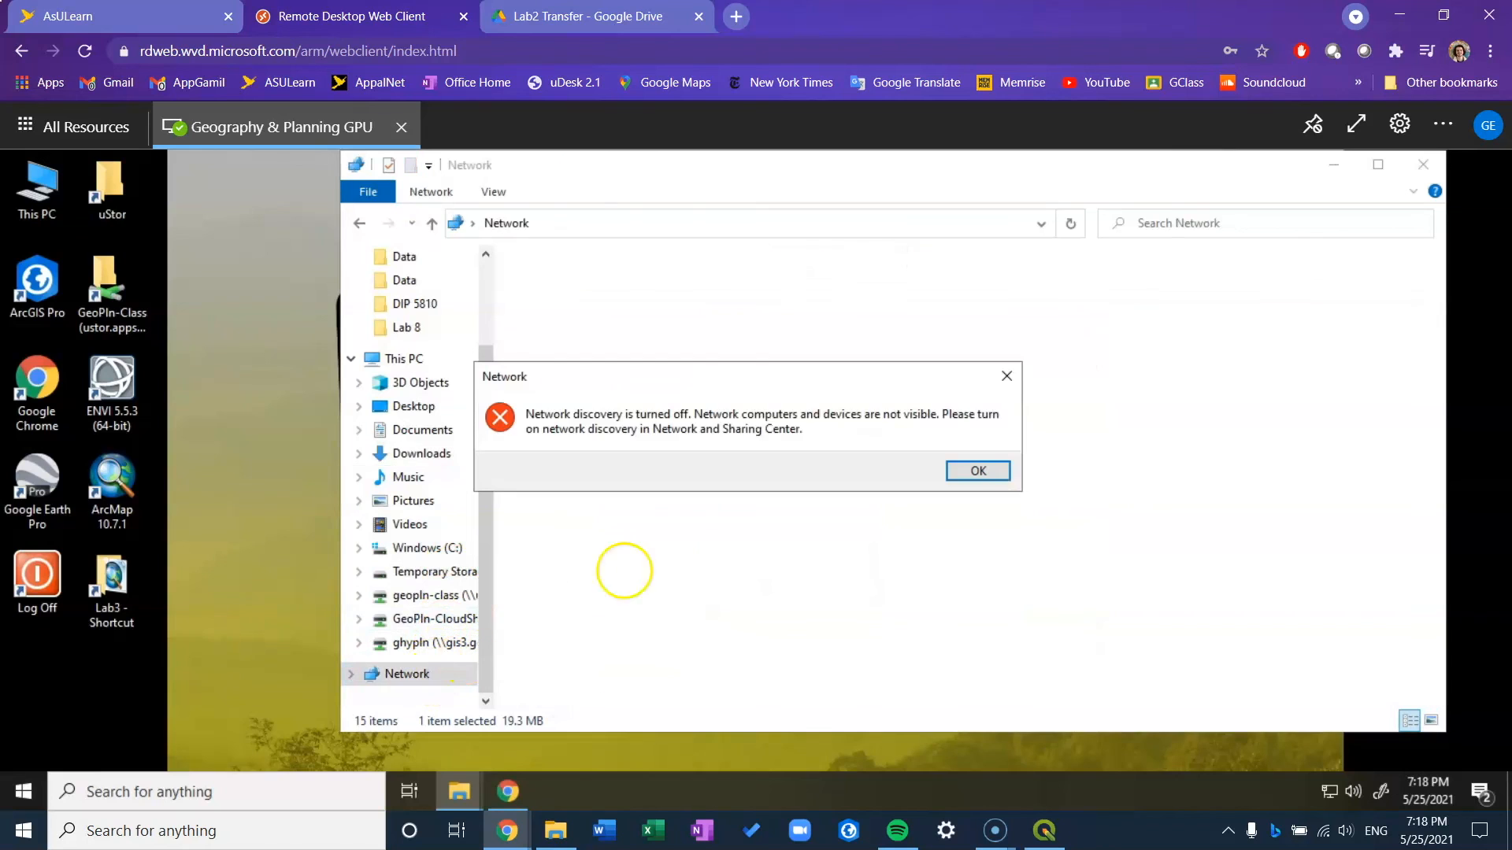
{"action": "left_click", "coordinate": [976, 471]}
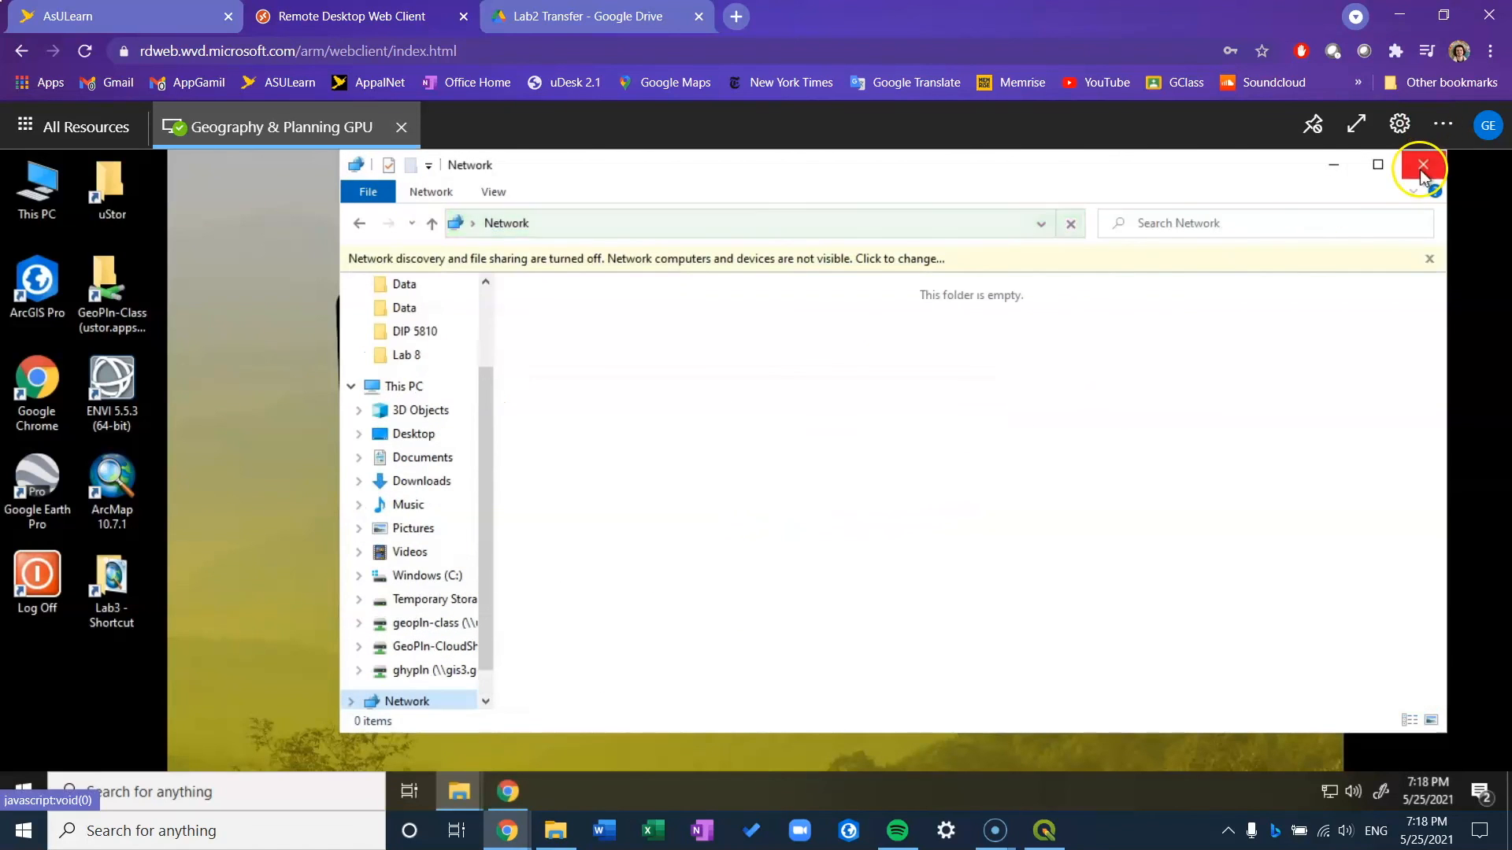
{"action": "left_click", "coordinate": [1423, 164]}
Reopen uStor and go to the student's personal folder under GeoPln-Class, Classes, GHY_2812.
{"action": "double_click", "coordinate": [144, 188]}
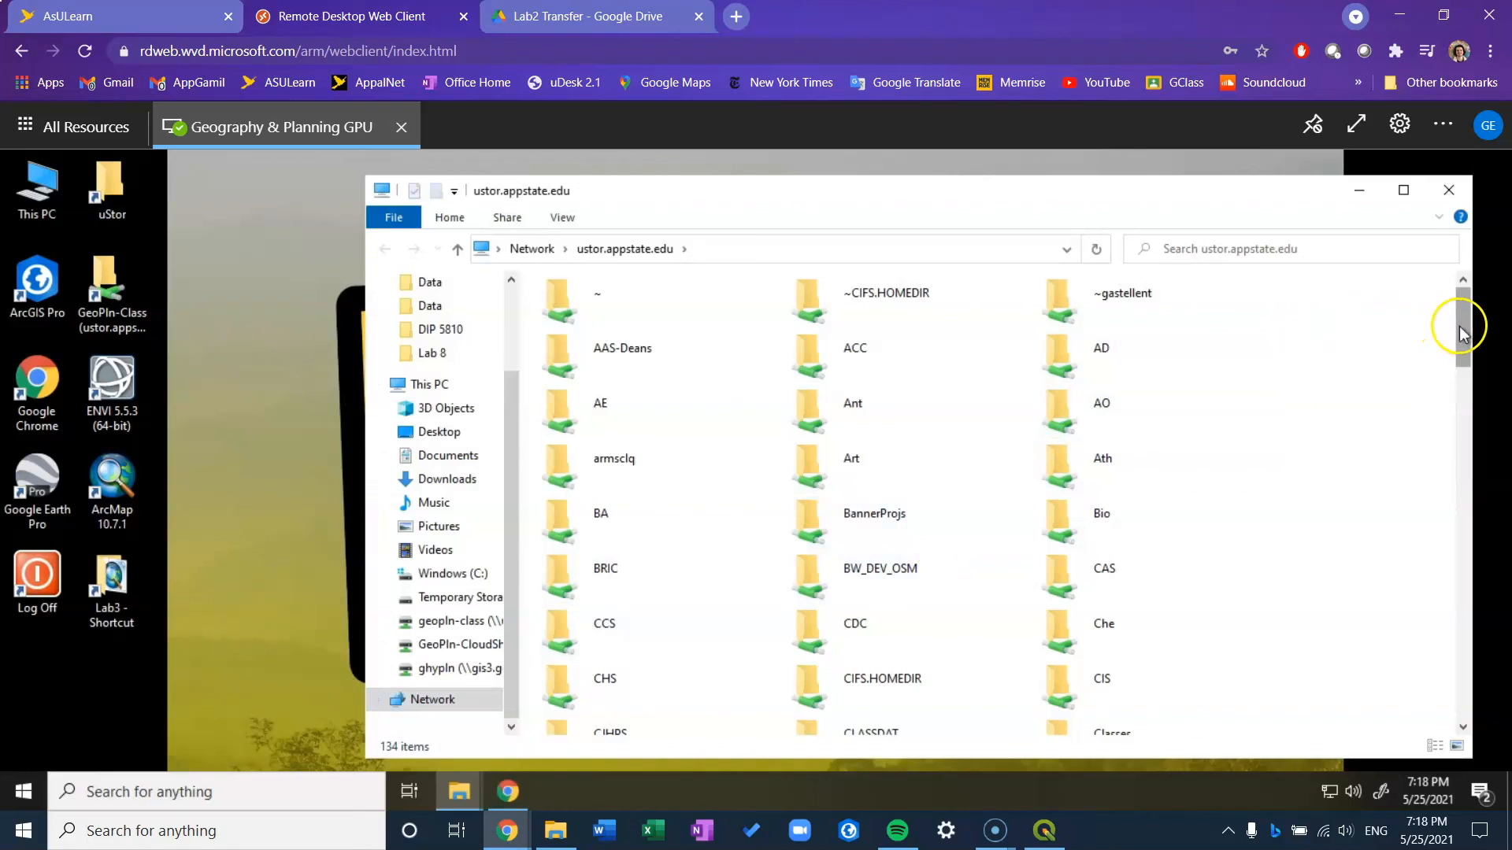
{"action": "left_click_drag", "start_coordinate": [1461, 325], "coordinate": [1459, 458]}
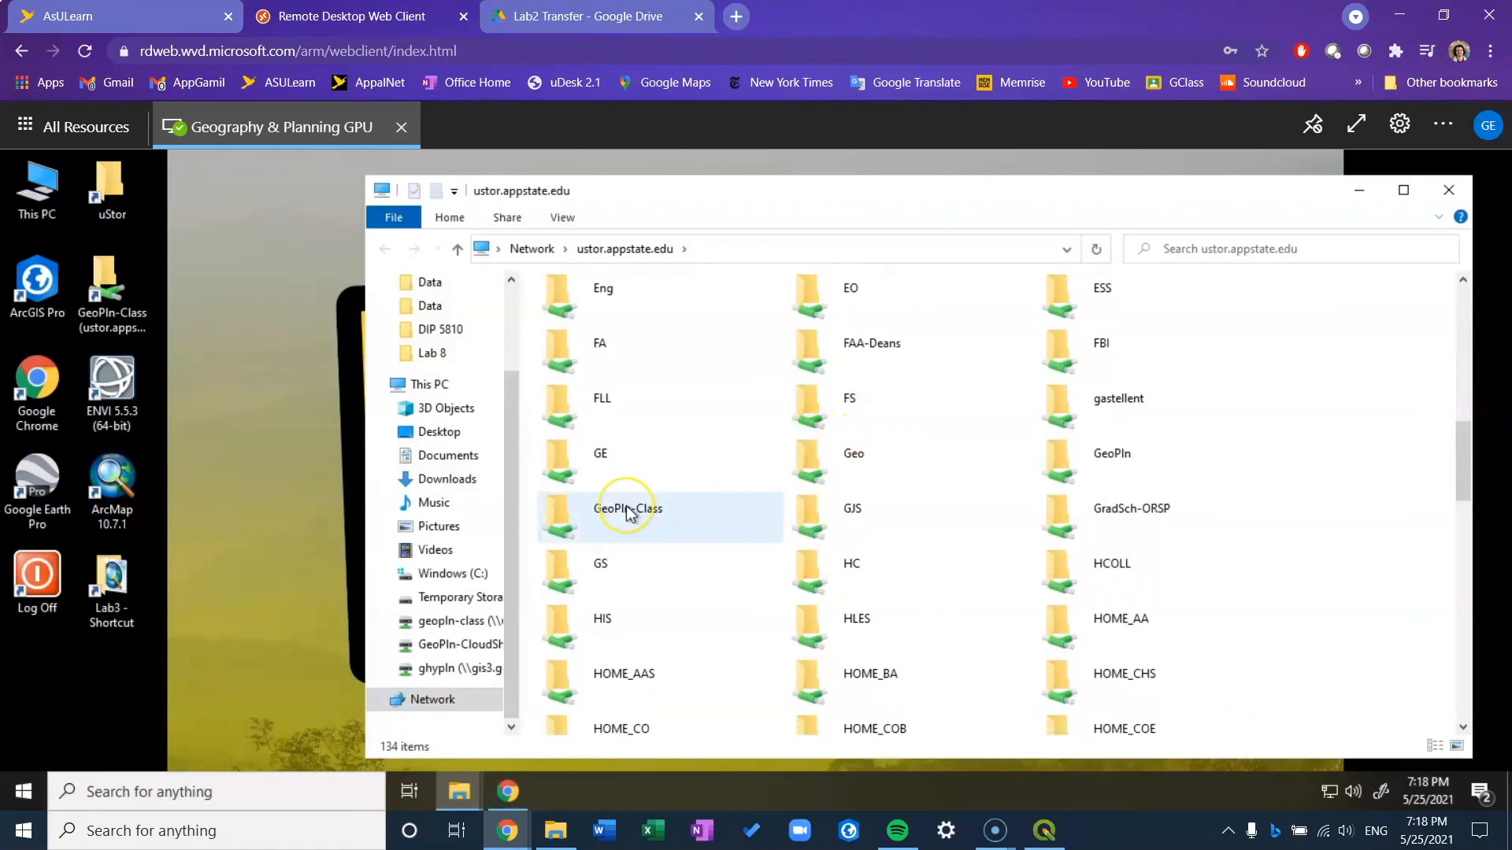
{"action": "double_click", "coordinate": [678, 513]}
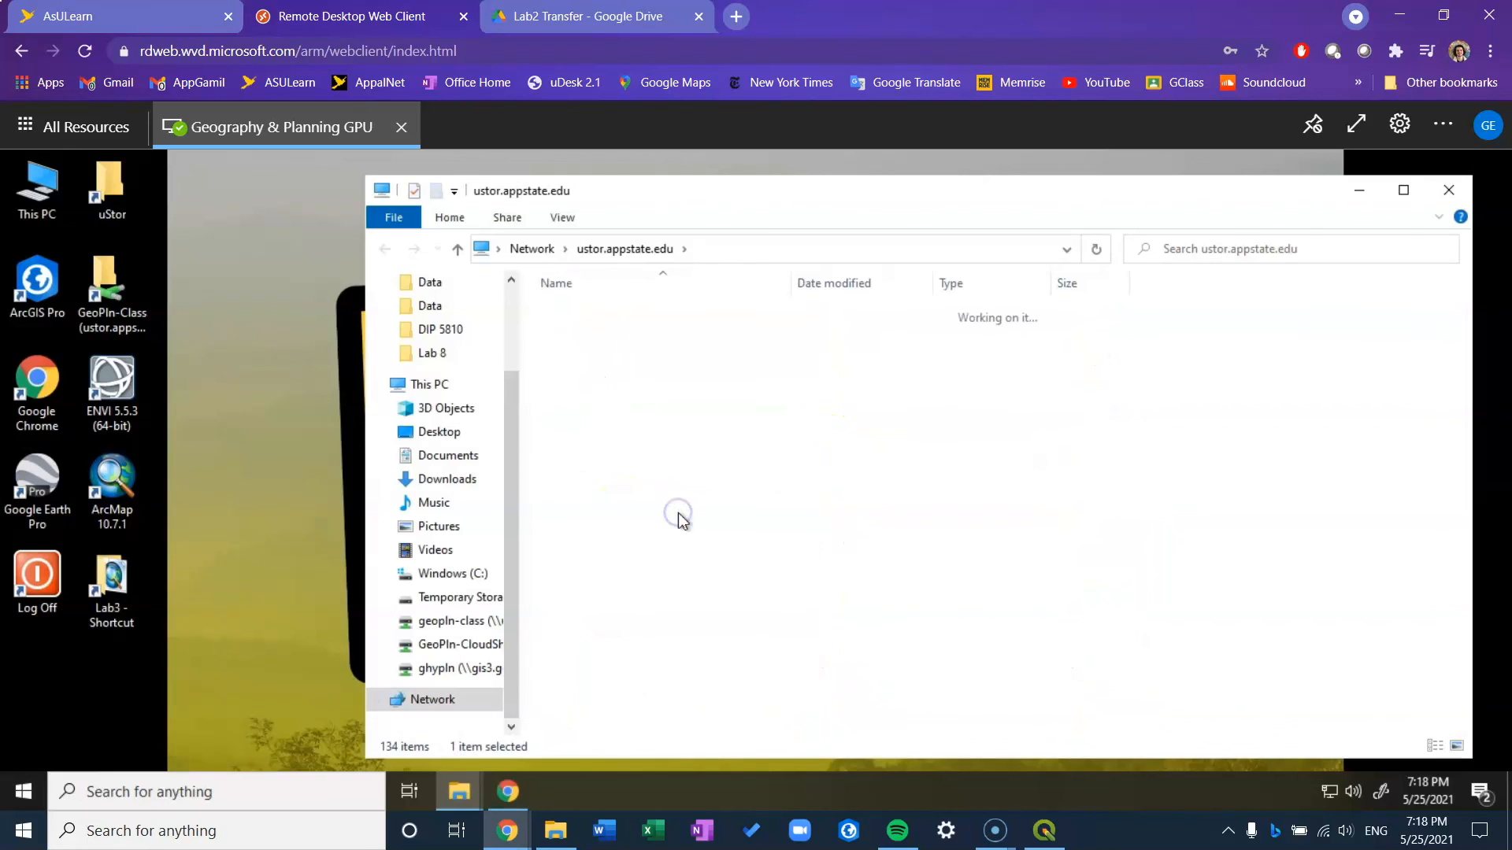
{"action": "double_click", "coordinate": [665, 313]}
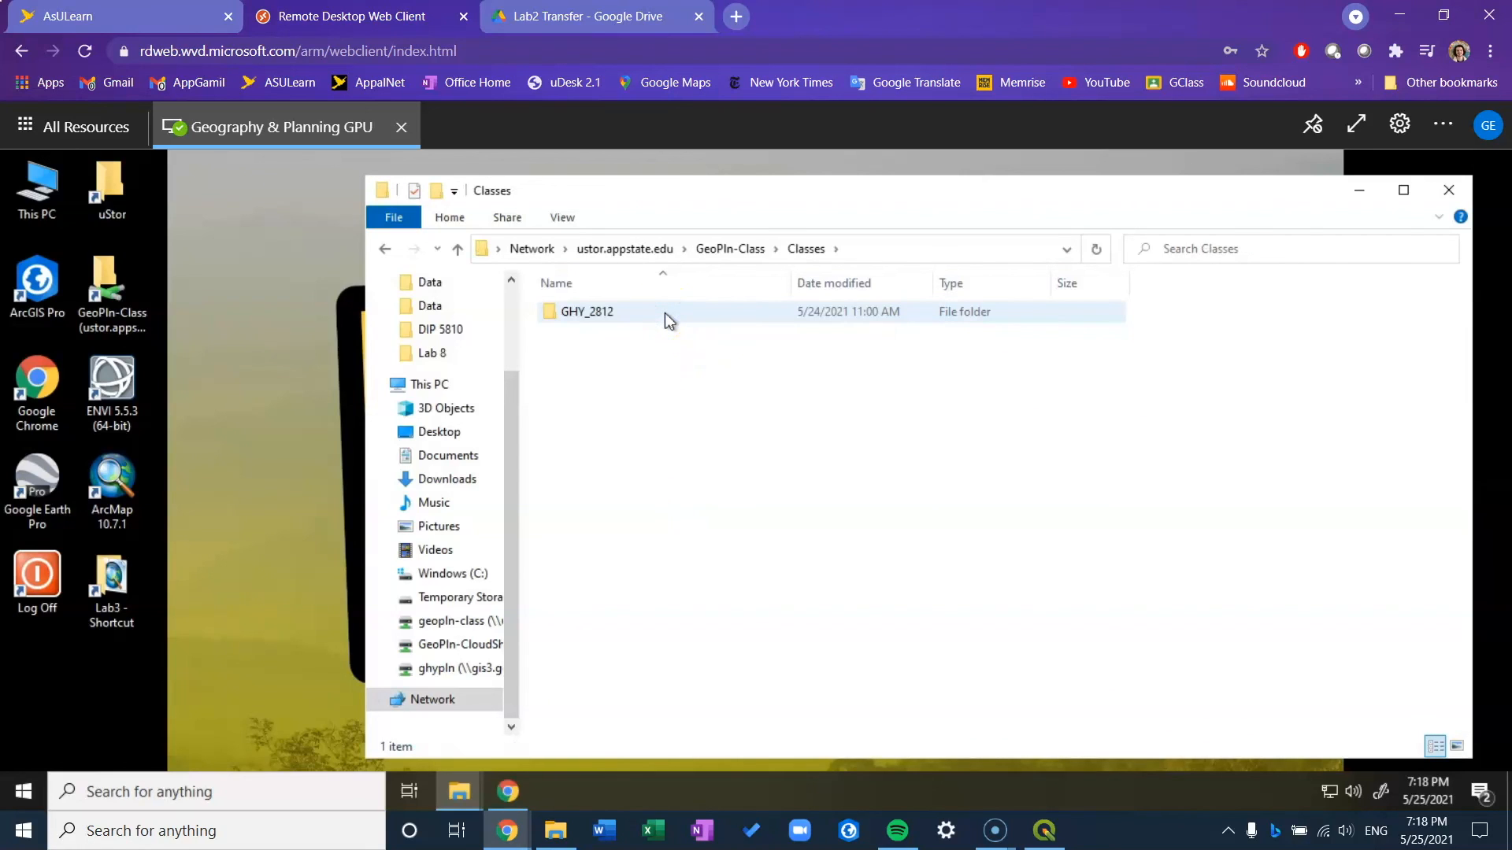
{"action": "double_click", "coordinate": [665, 314]}
{"action": "double_click", "coordinate": [650, 393]}
{"action": "double_click", "coordinate": [640, 315]}
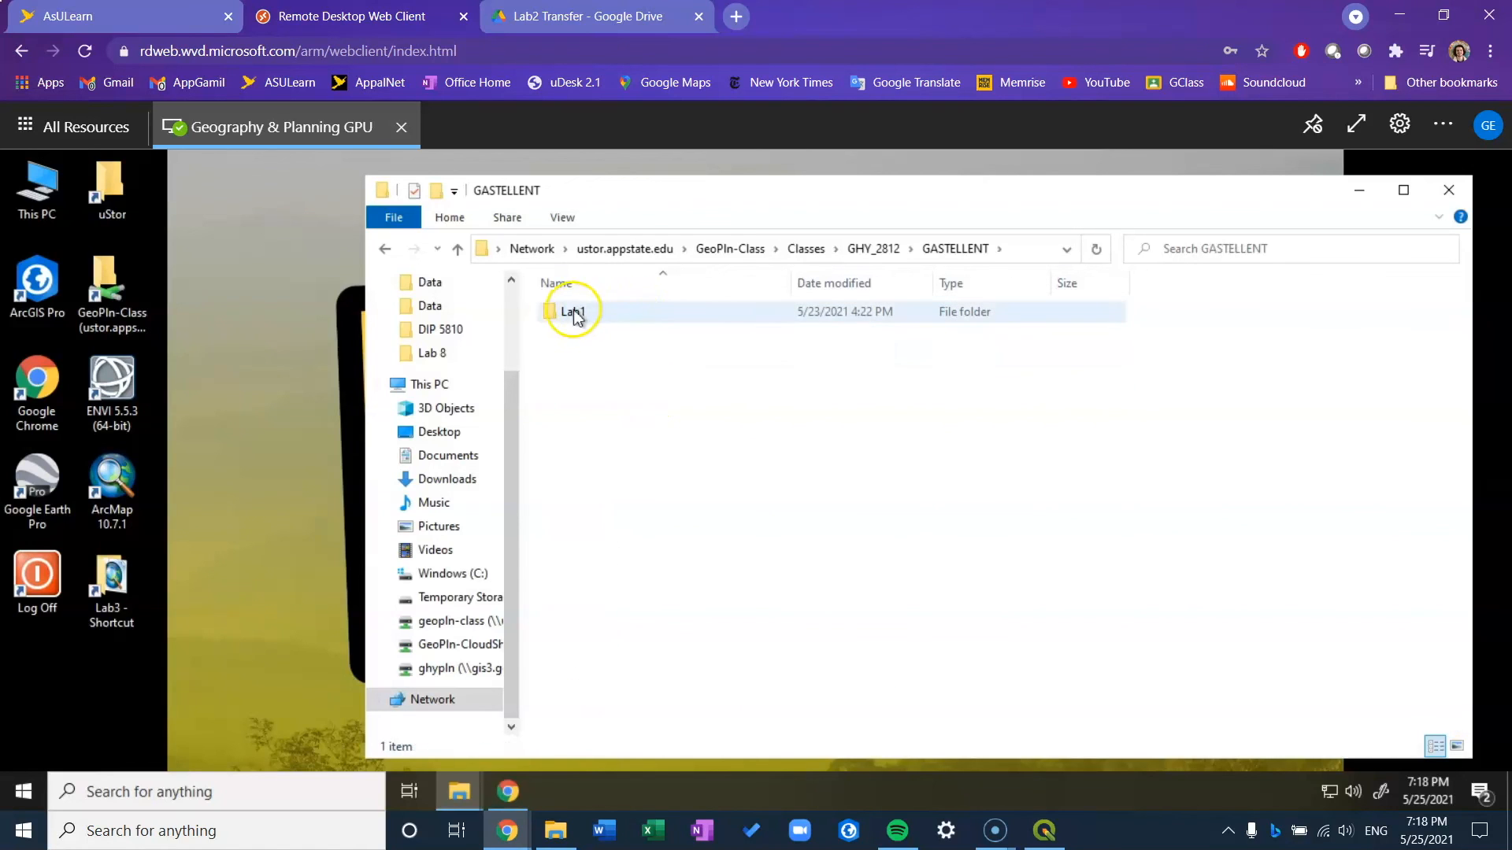
Paste the copied Lab2 zip archive into the student's personal class folder.
{"action": "left_click", "coordinate": [593, 384]}
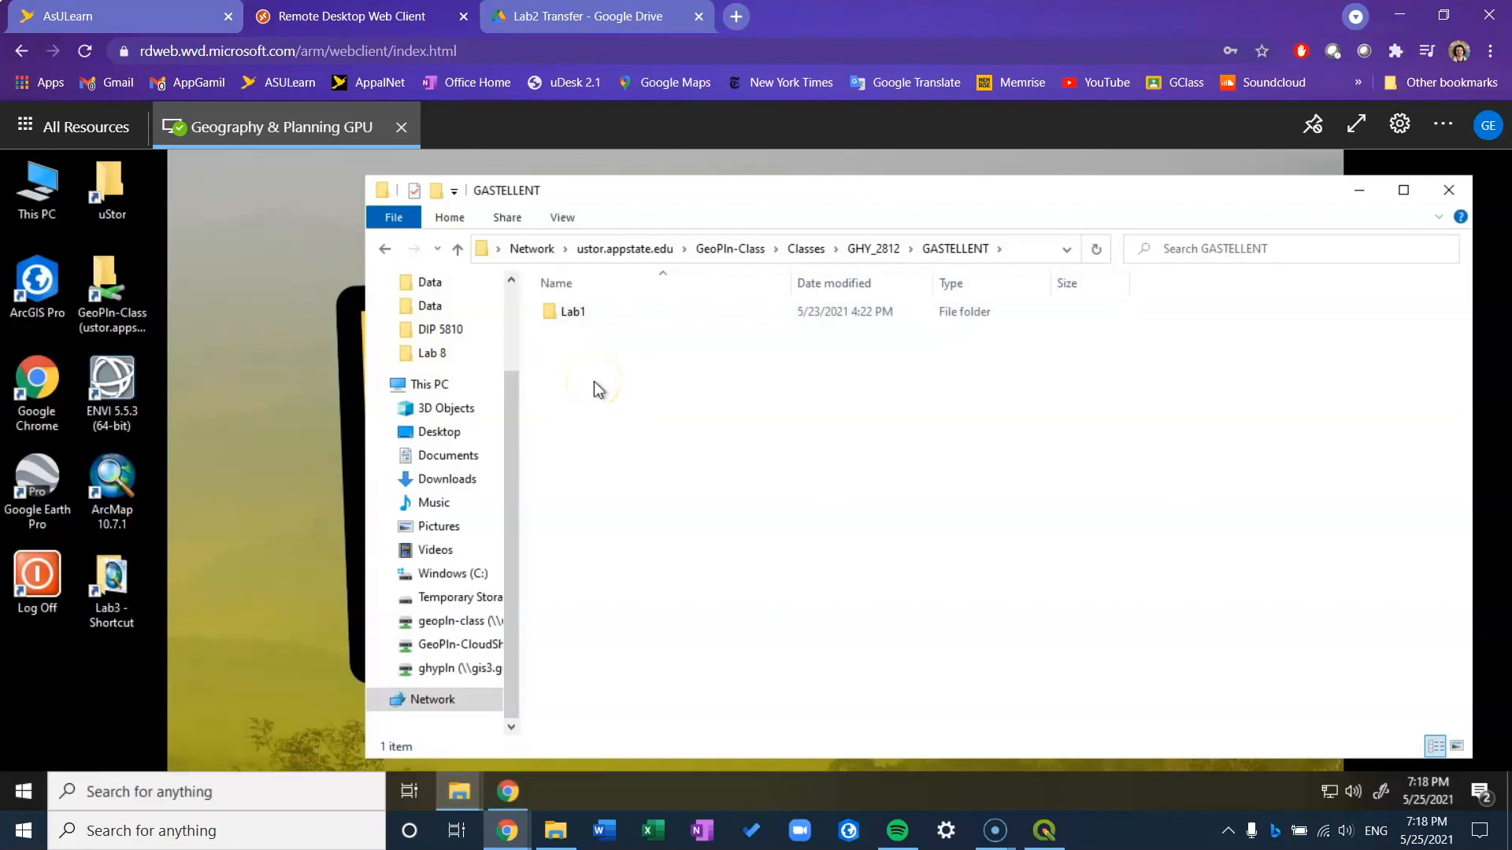
{"action": "right_click", "coordinate": [596, 386]}
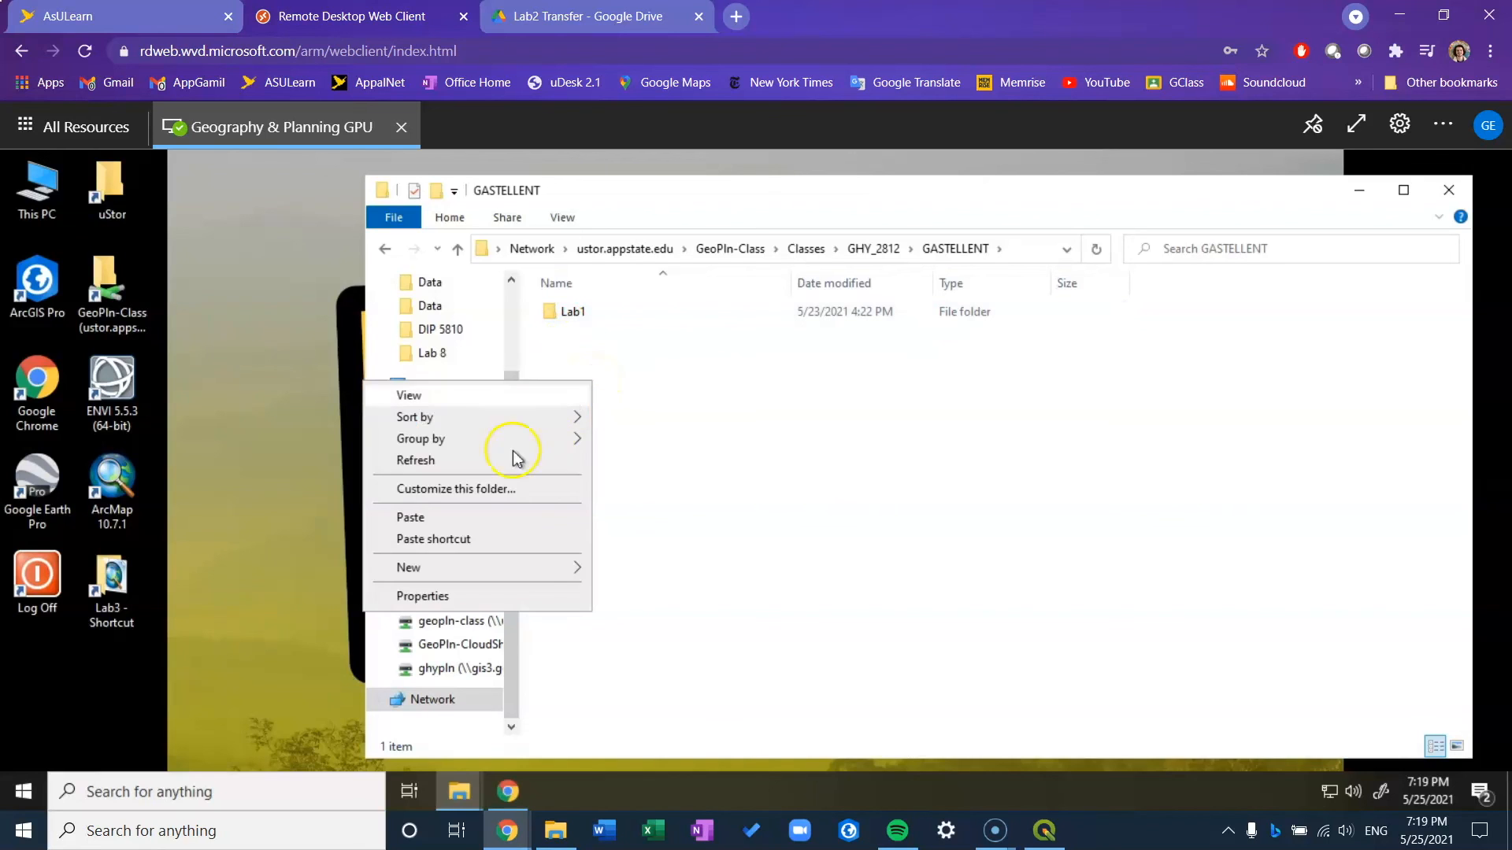
{"action": "left_click", "coordinate": [441, 518]}
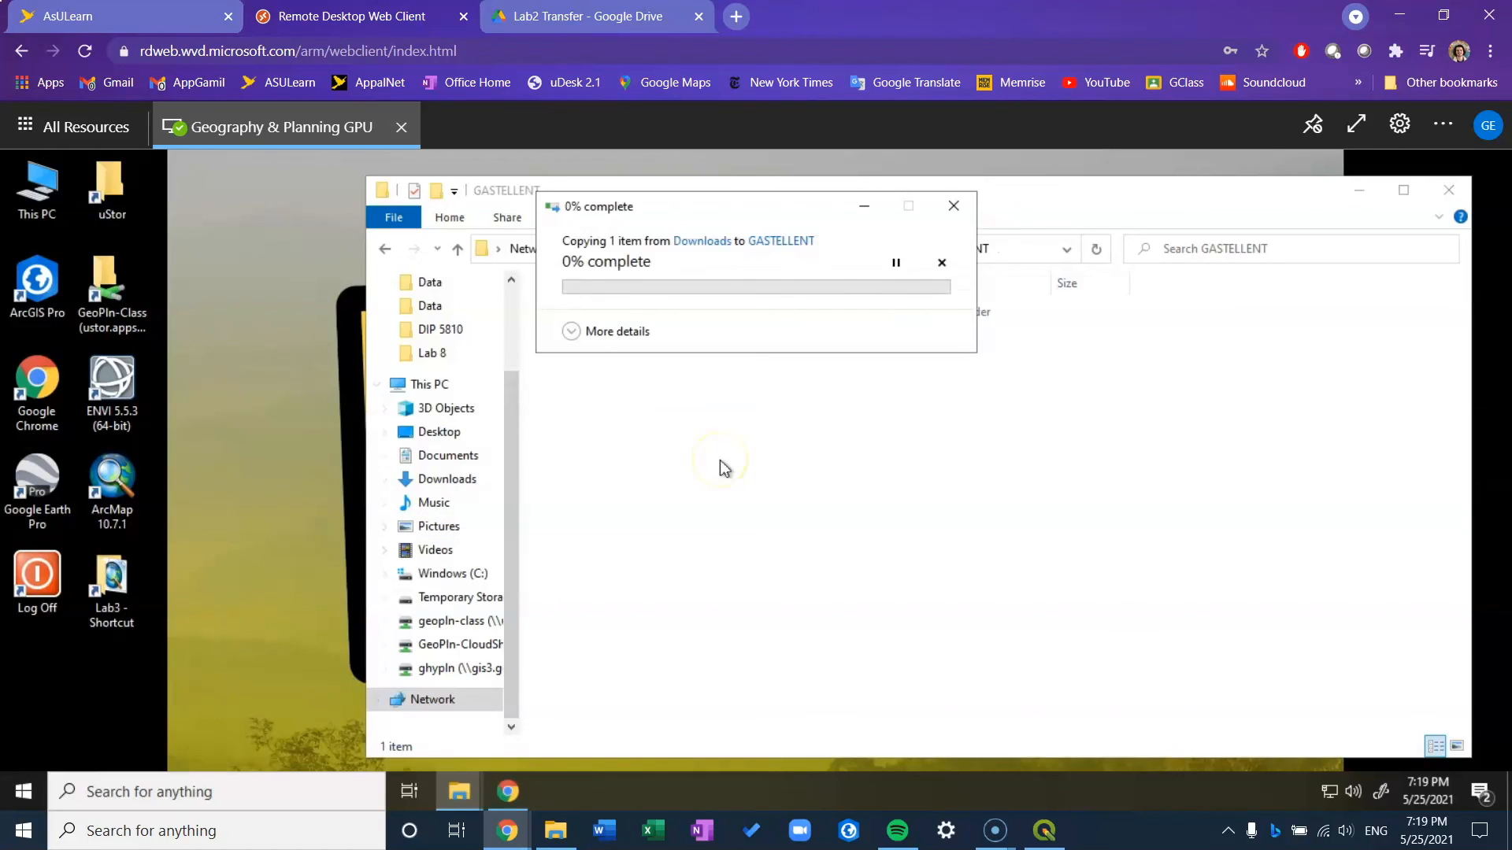